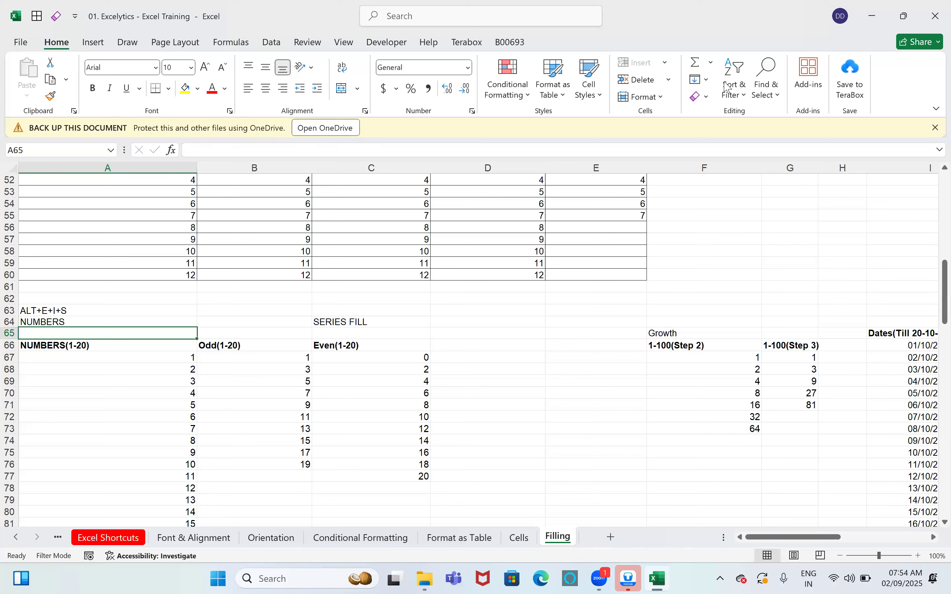
Step: Scroll the sheet tabs back to the workbook's very first sheets
left_click(724, 82)
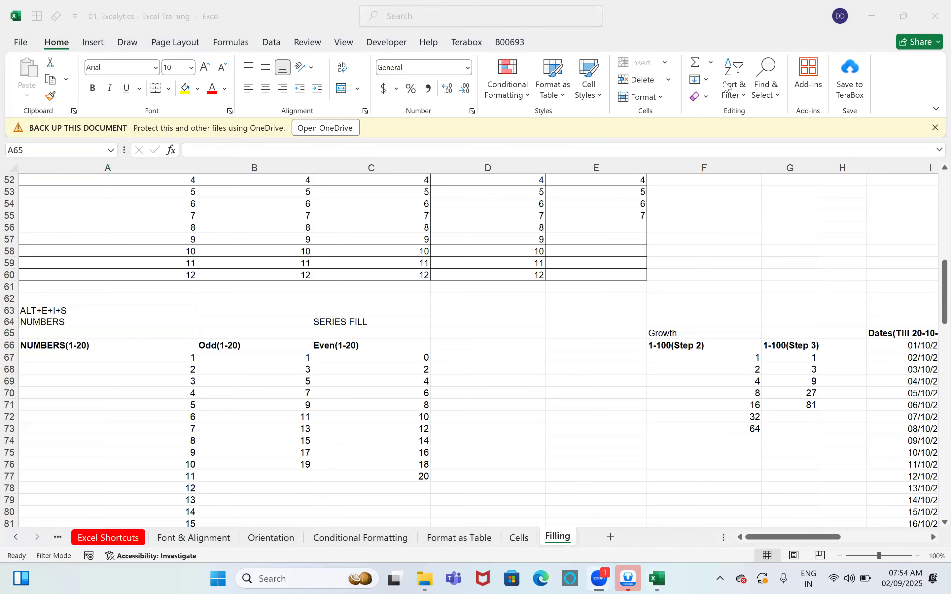
left_click(575, 228)
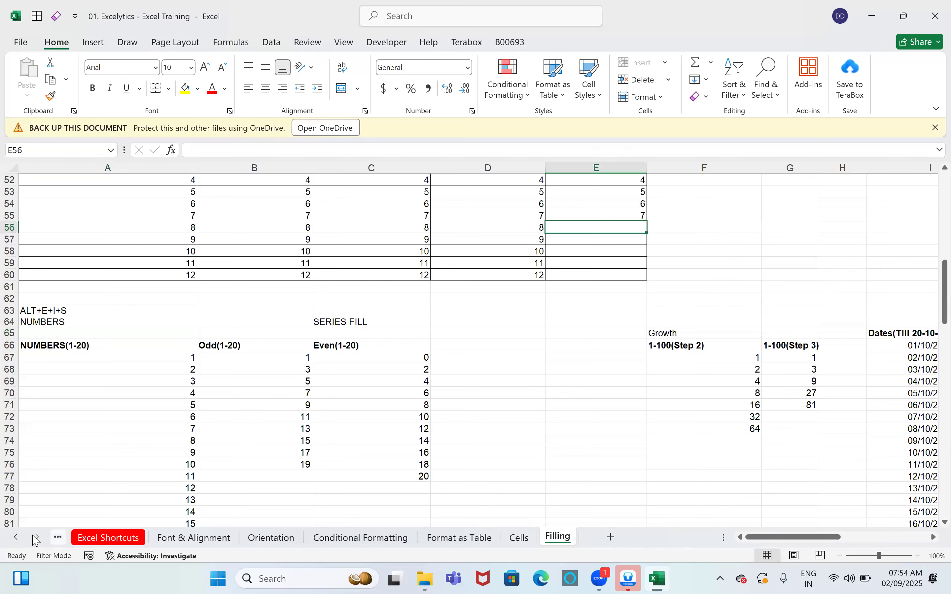
left_click(23, 538)
left_click(23, 538)
left_click(23, 538)
left_click(23, 538)
left_click(23, 538)
left_click(23, 538)
left_click(23, 538)
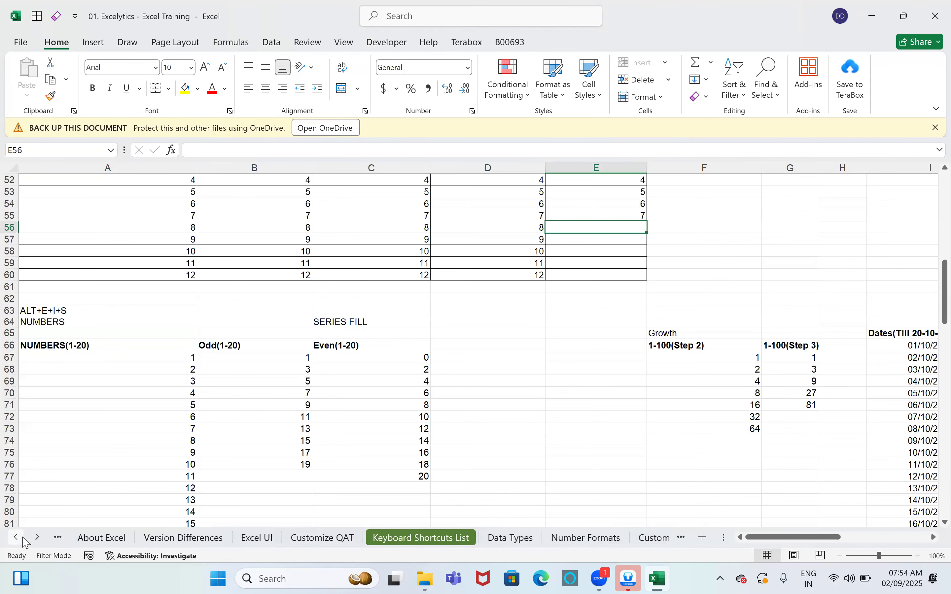
left_click(23, 538)
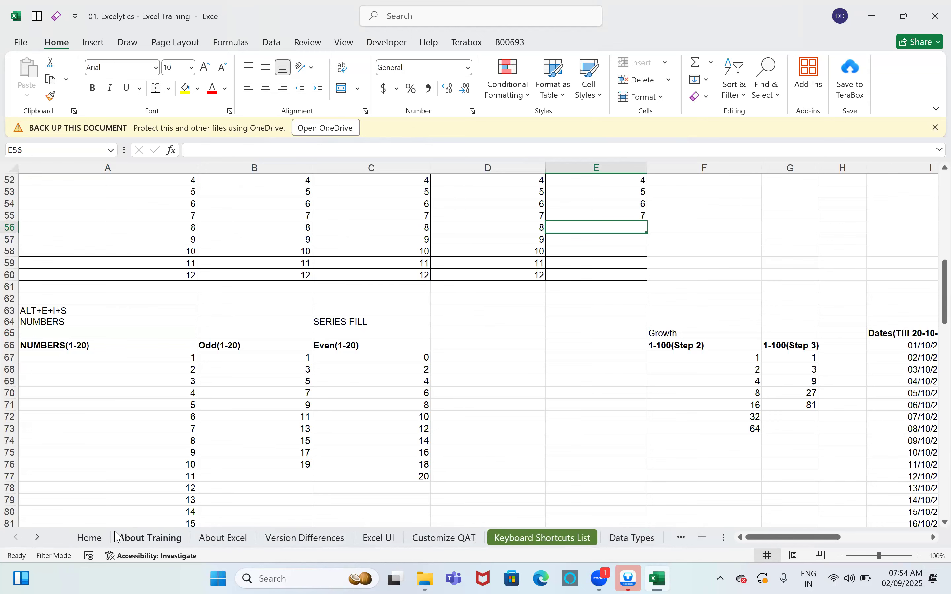
Step: Go via About Training to About Excel and select its Stages in Data Analysis entries
left_click(120, 538)
left_click(105, 232)
left_click(223, 538)
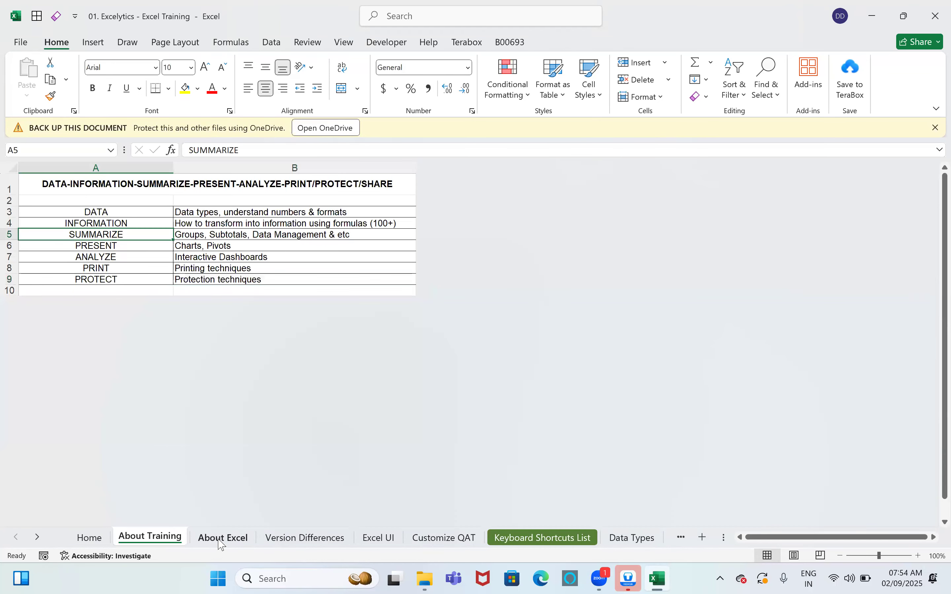
scroll(248, 415, "up", 11)
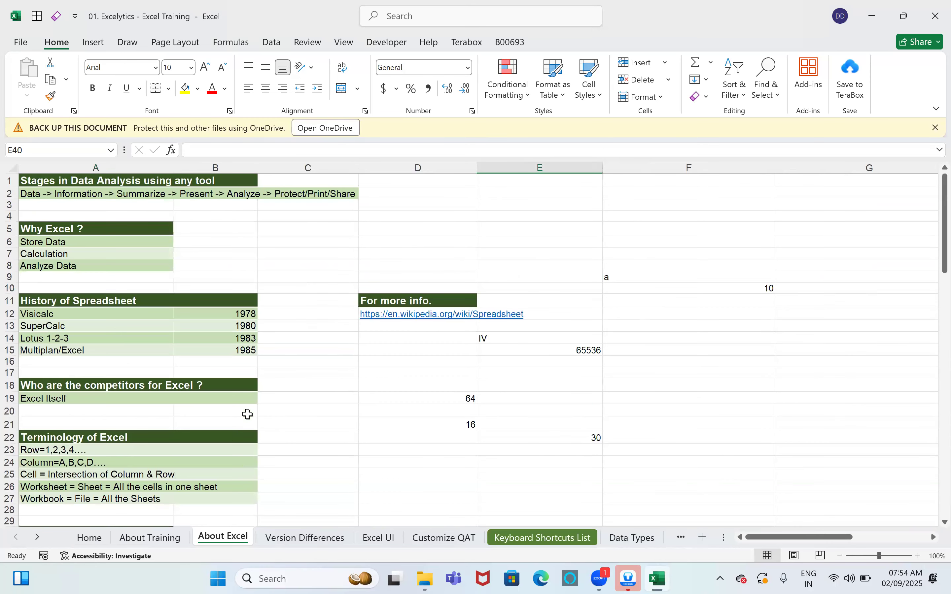
left_click(41, 184)
left_click(39, 194)
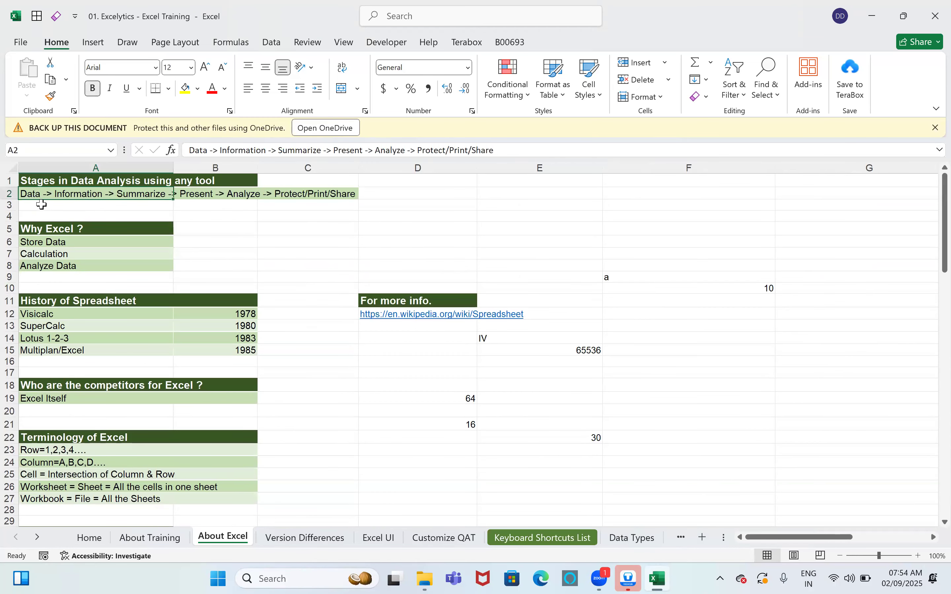
left_click(74, 244)
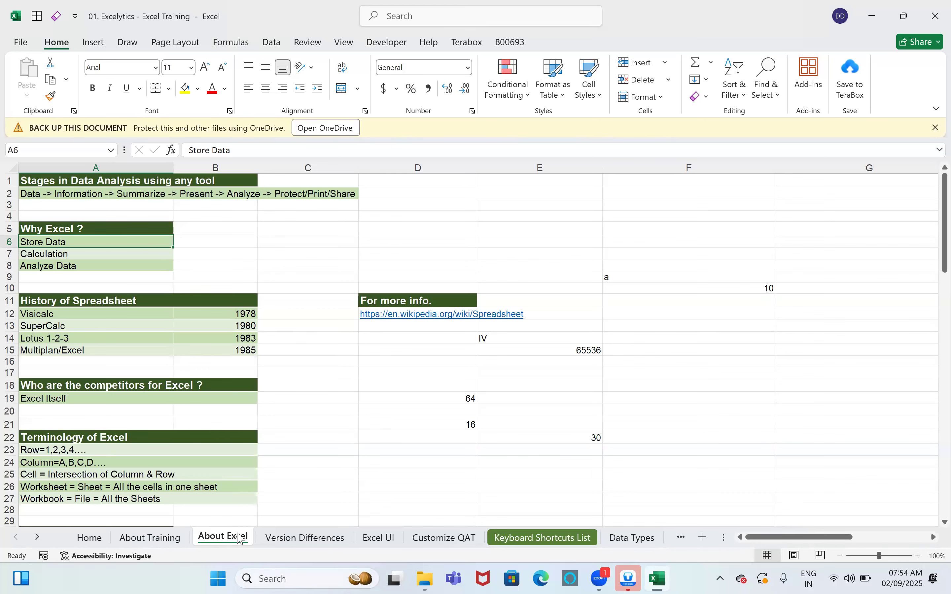
Step: Step ahead to Customize QAT, then return through About Training to About Excel
key("ctrl+Page_Down")
key("ctrl+Page_Down")
key("ctrl+Page_Down")
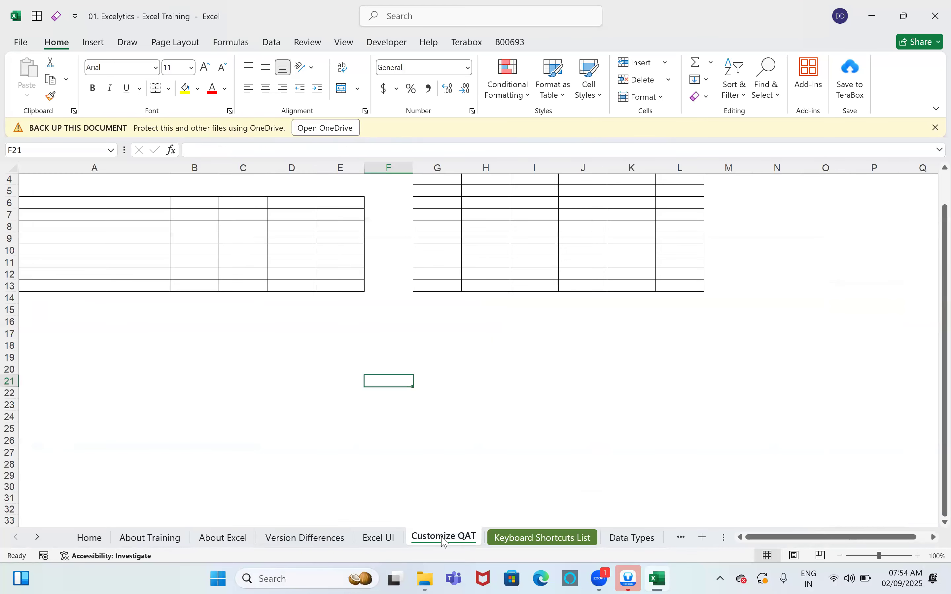
left_click(157, 543)
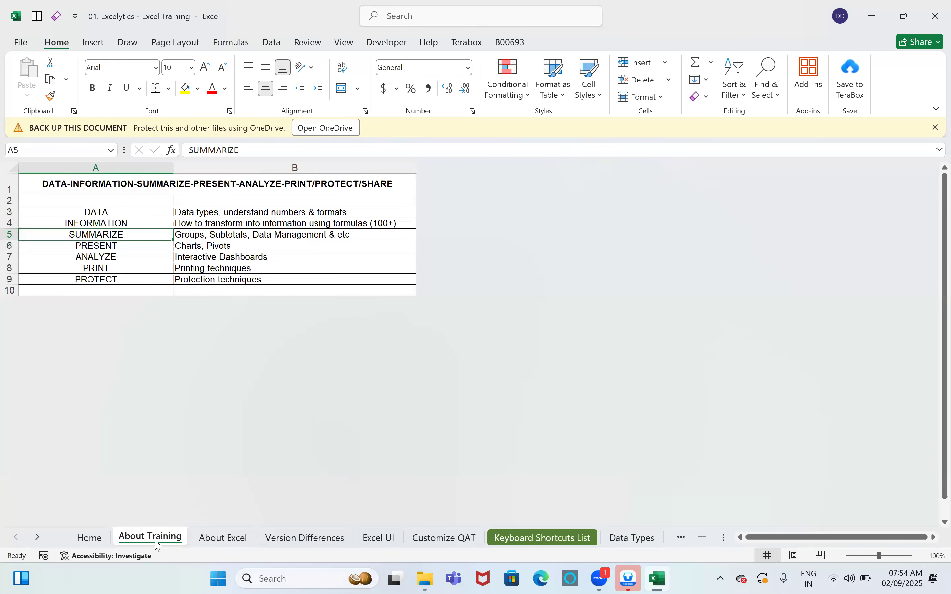
left_click(231, 544)
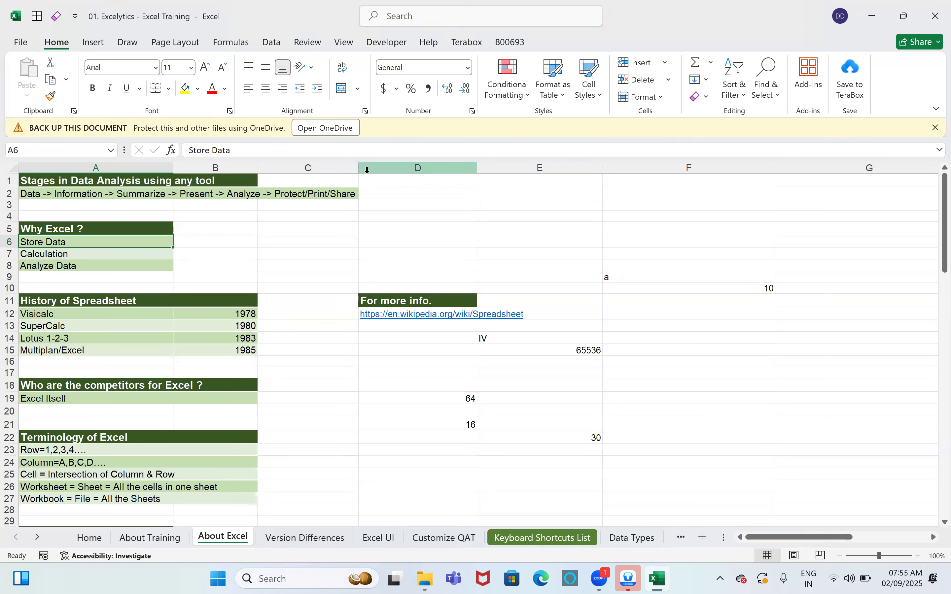
Step: Insert a new blank sheet and enter 16384 in E3
key("shift+F11")
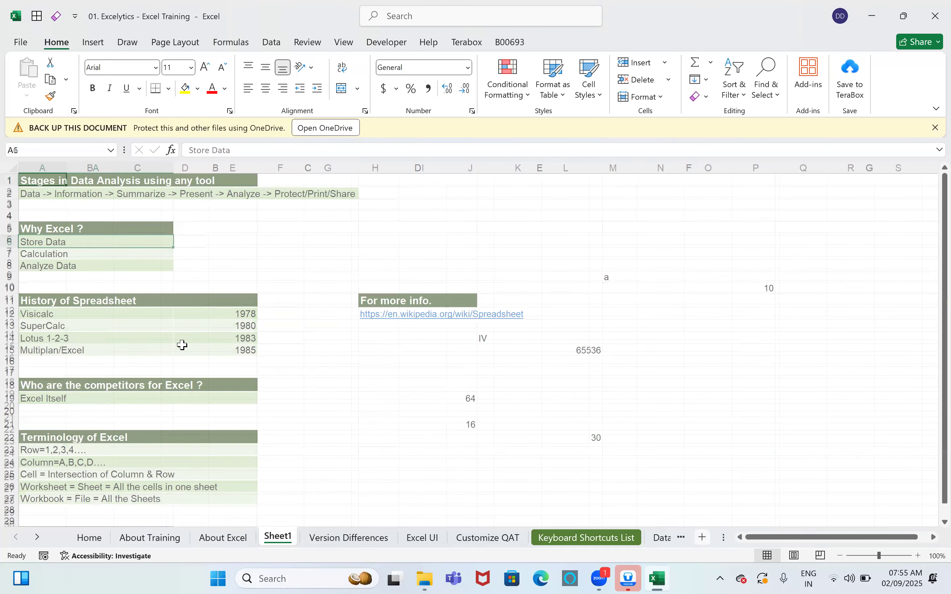
scroll(61, 185, "up", 2, "ctrl")
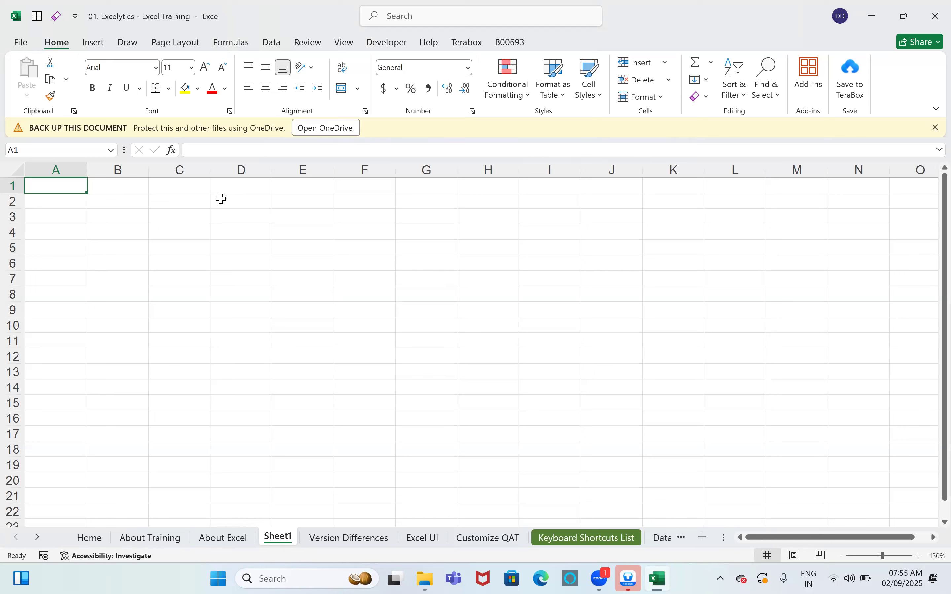
left_click(296, 221)
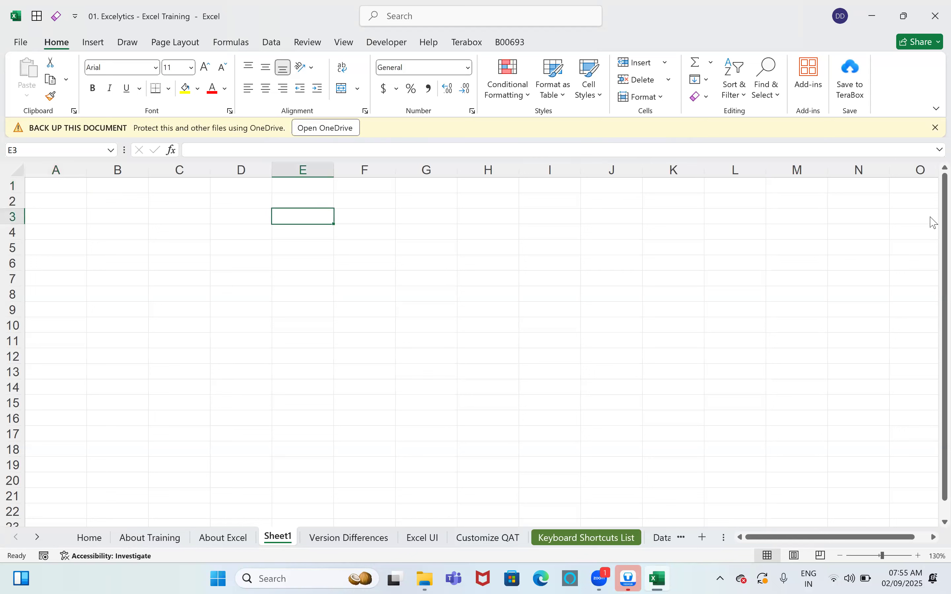
type("16384")
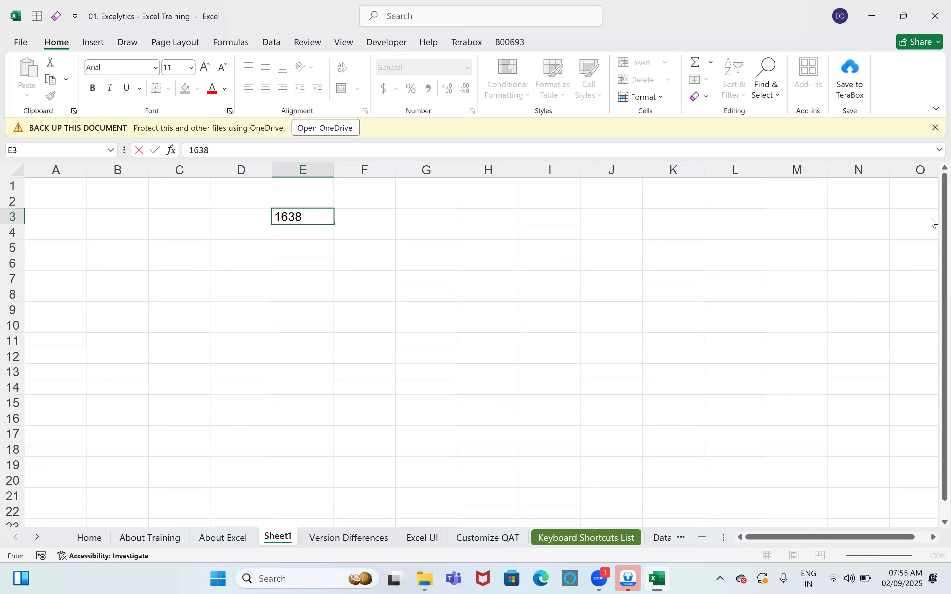
key("Return")
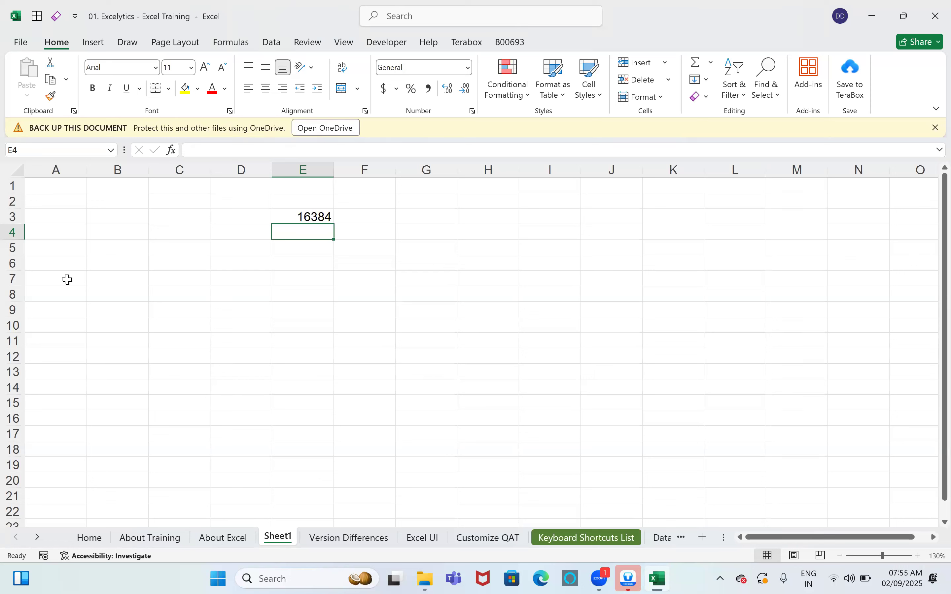
Step: Jump to the sheet's last row and back, then enter 1048576 in E4
key("Left")
key("Left")
key("Left")
key("Left")
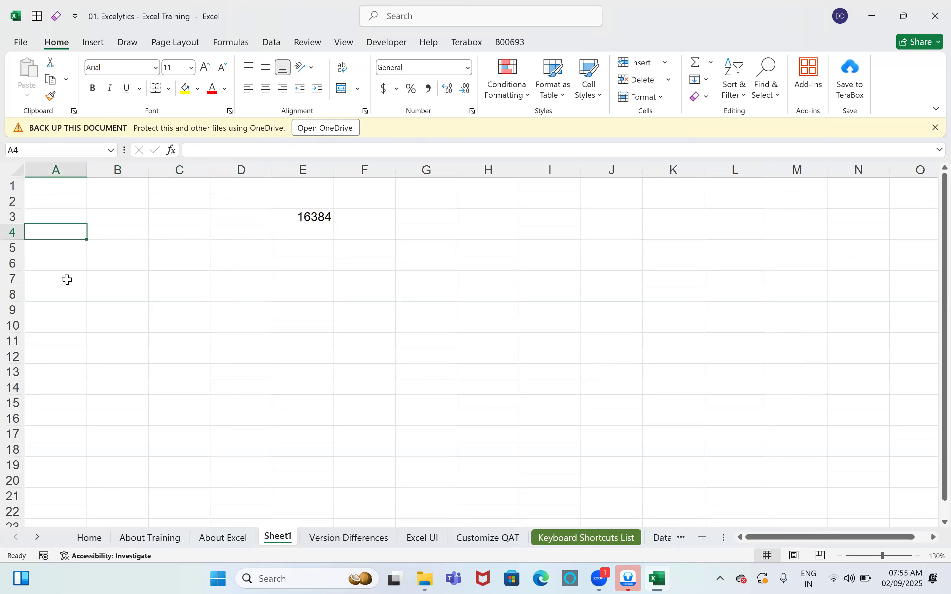
key("ctrl+Down")
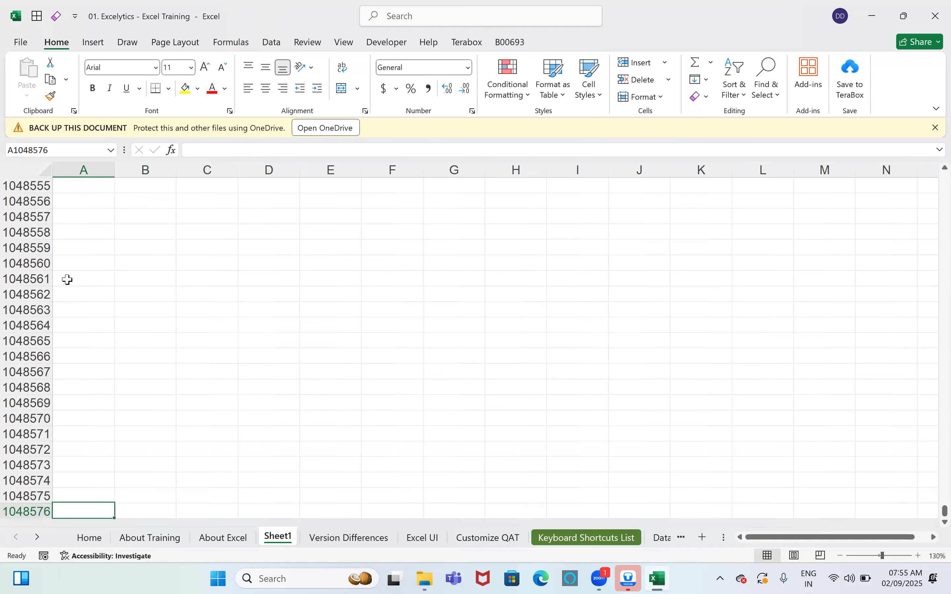
key("ctrl+Up")
key("Right")
key("Right")
key("Right")
key("Right")
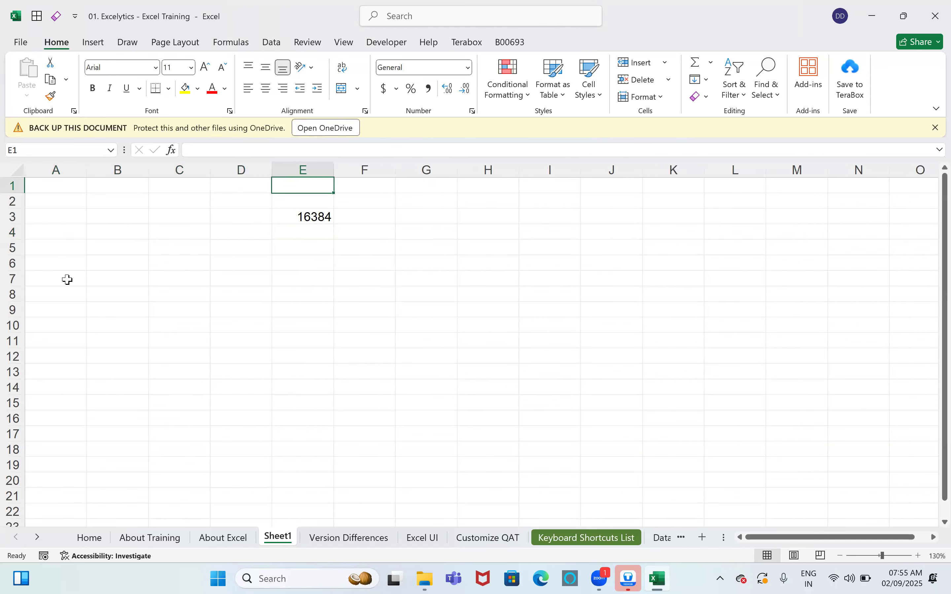
key("Down")
key("Down")
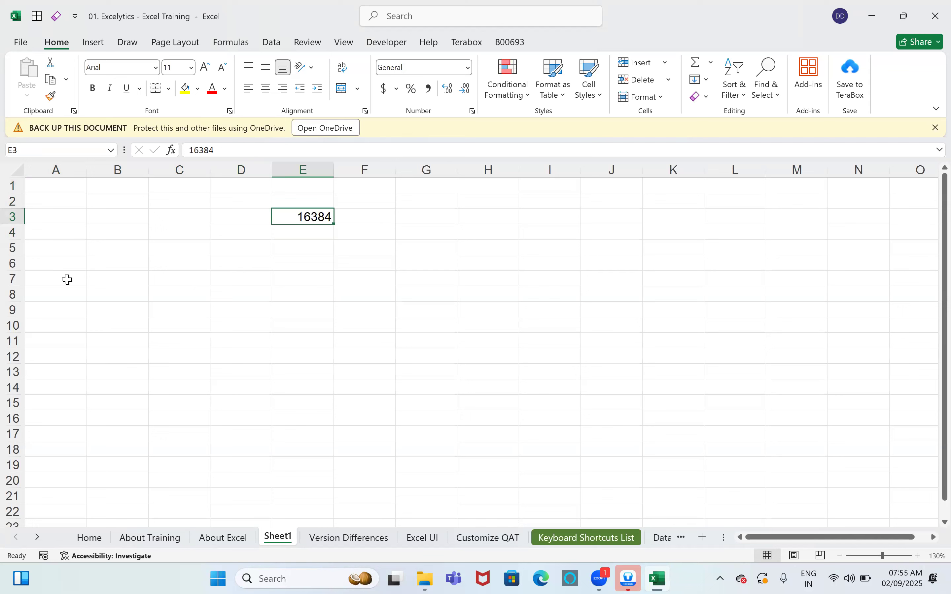
key("Down")
type("1048576")
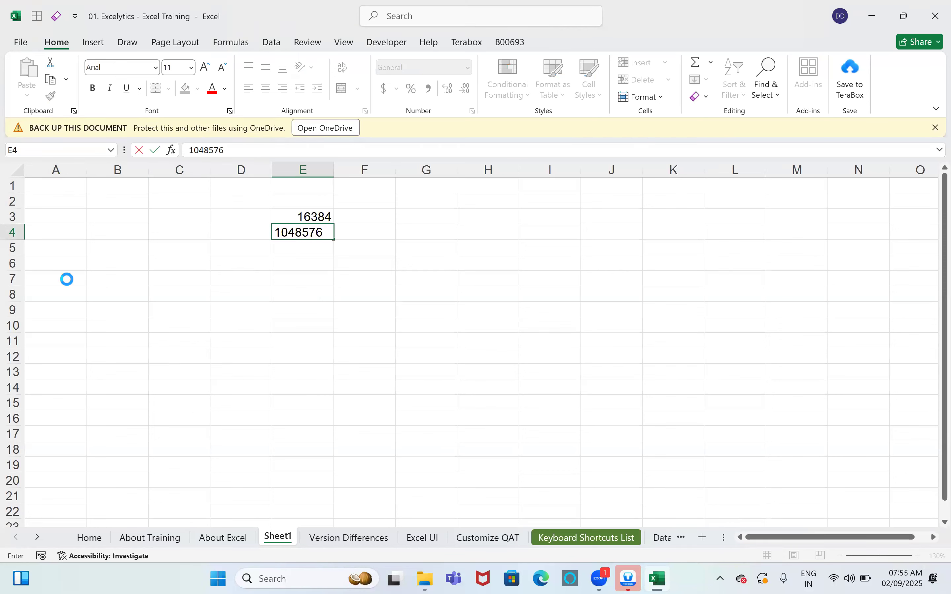
key("Return")
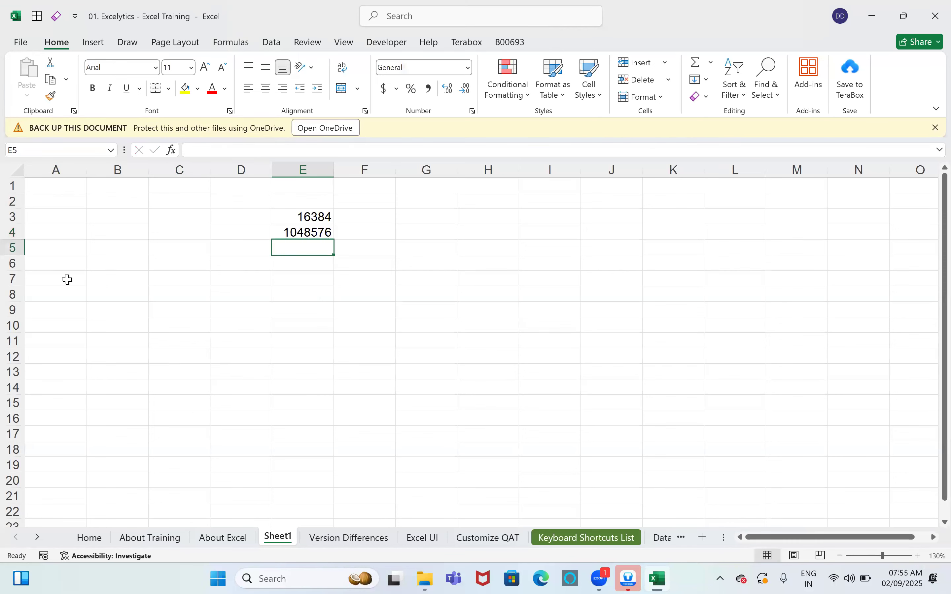
type("=")
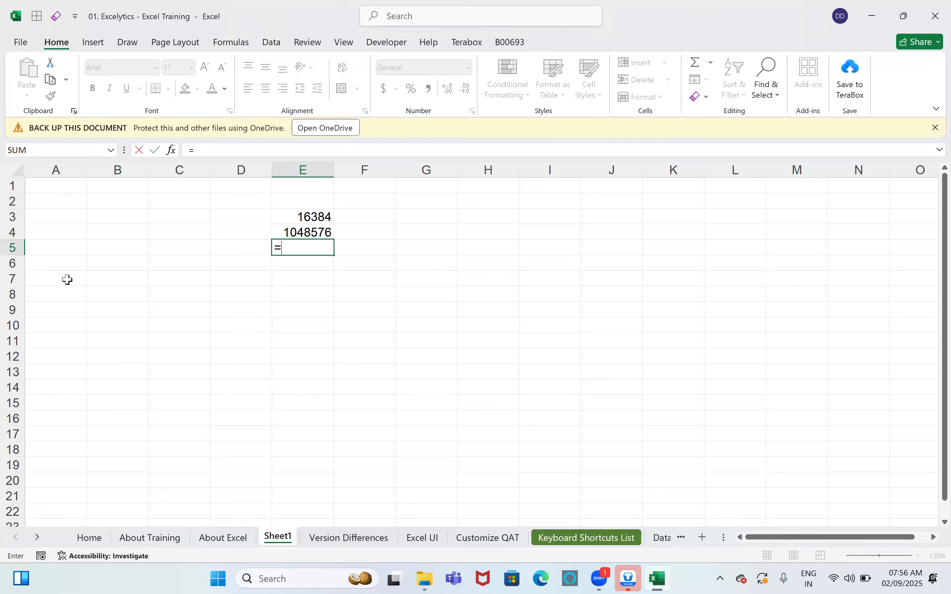
key("Up")
key("Up")
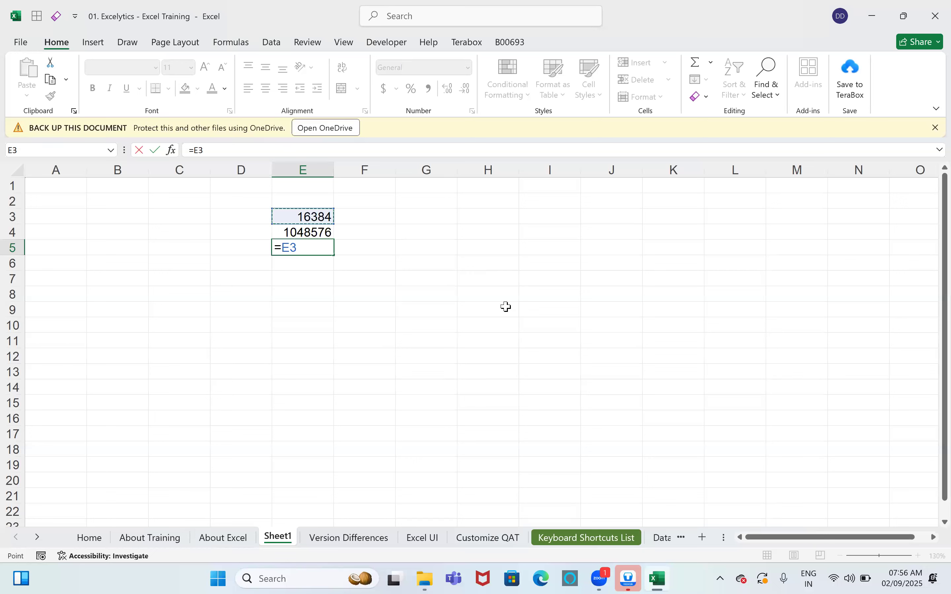
type("*")
key("Up")
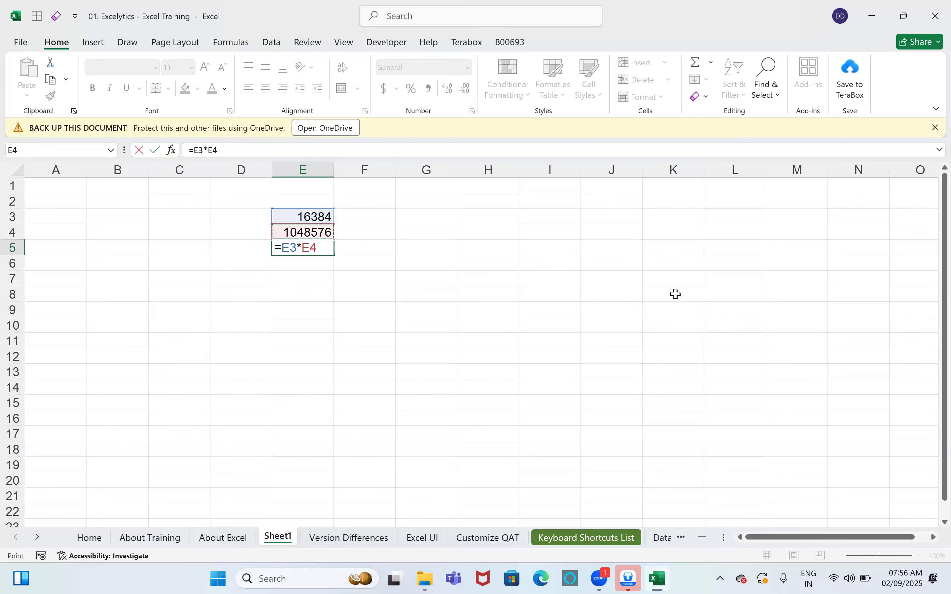
key("Return")
key("Up")
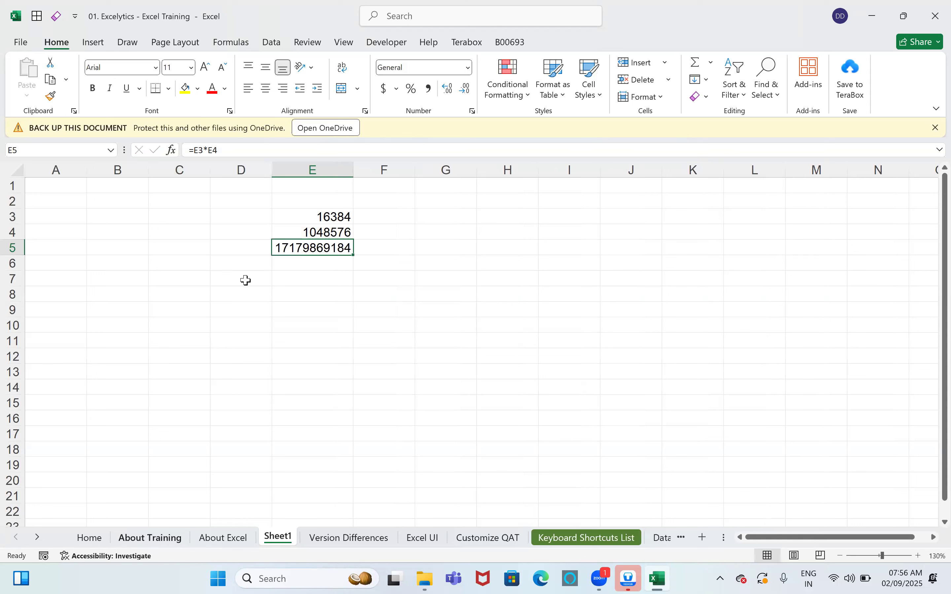
left_click_drag(457, 235, 830, 250)
left_click_drag(841, 294, 849, 361)
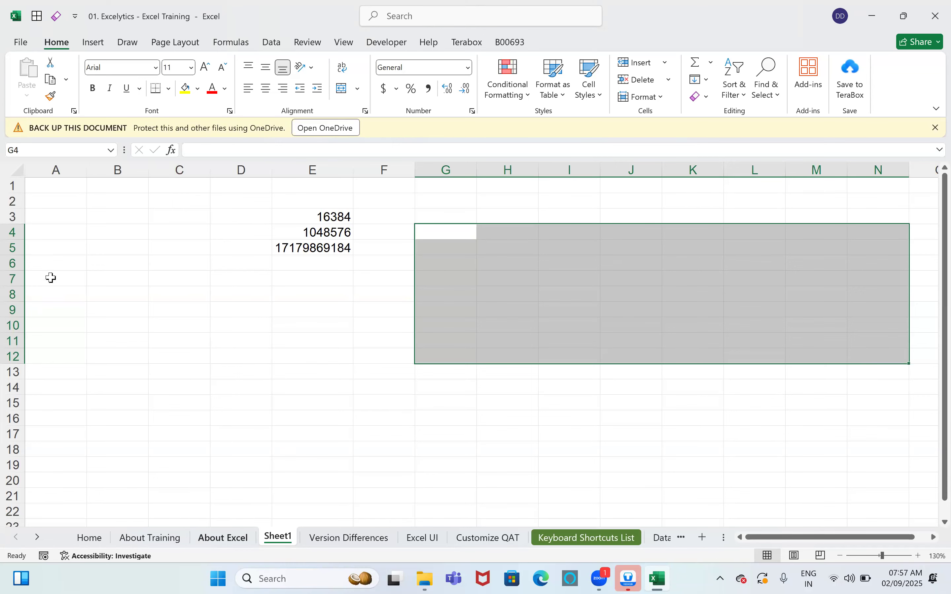
key("ctrl+Page_Up")
left_click(58, 257)
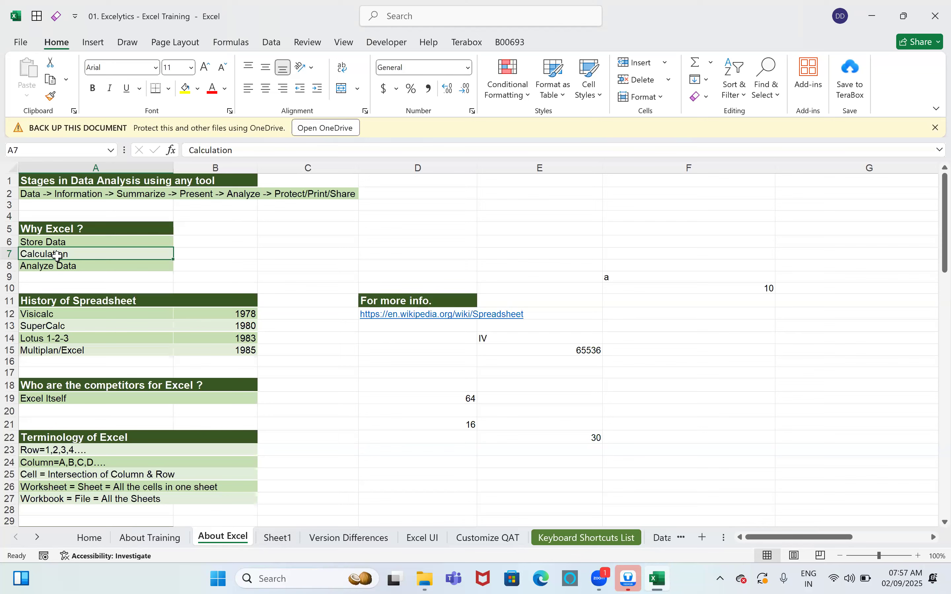
left_click(286, 541)
left_click(280, 248)
left_click(295, 280)
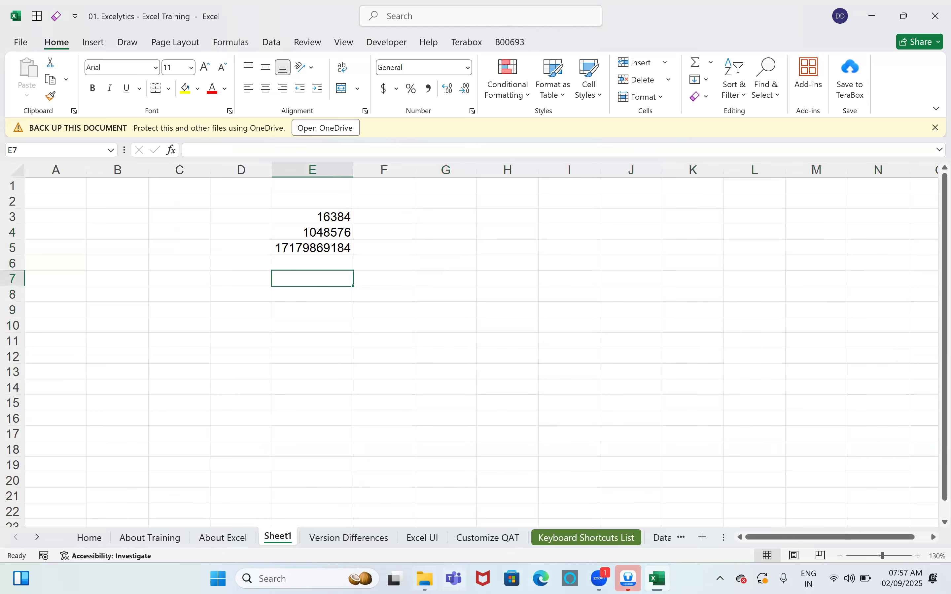
Step: Open the Excelytics - Excel Functions Library V1.1 (1) workbook from Excel Tasks > Functions Library
mouse_move(424, 578)
left_click(430, 505)
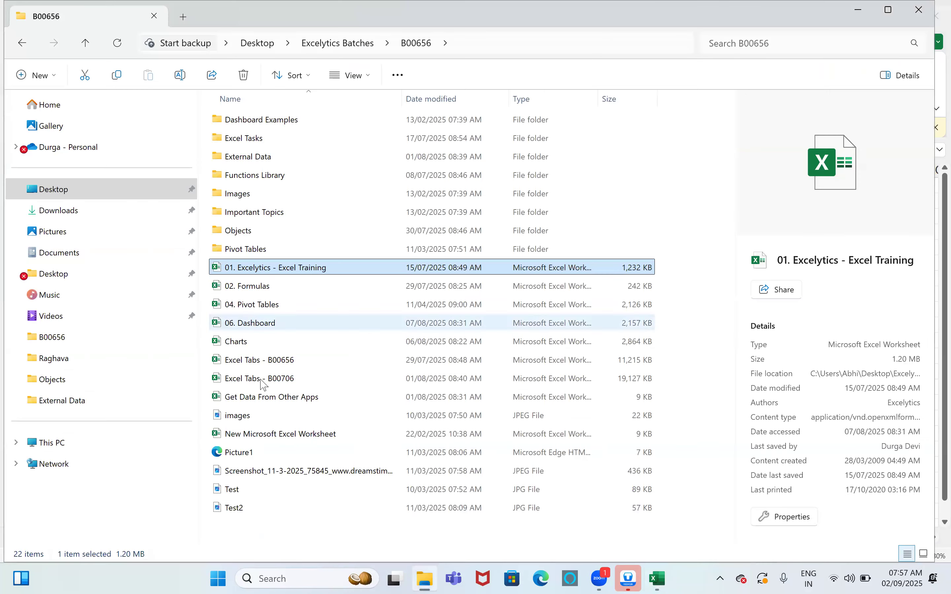
left_click(259, 144)
double_click(256, 173)
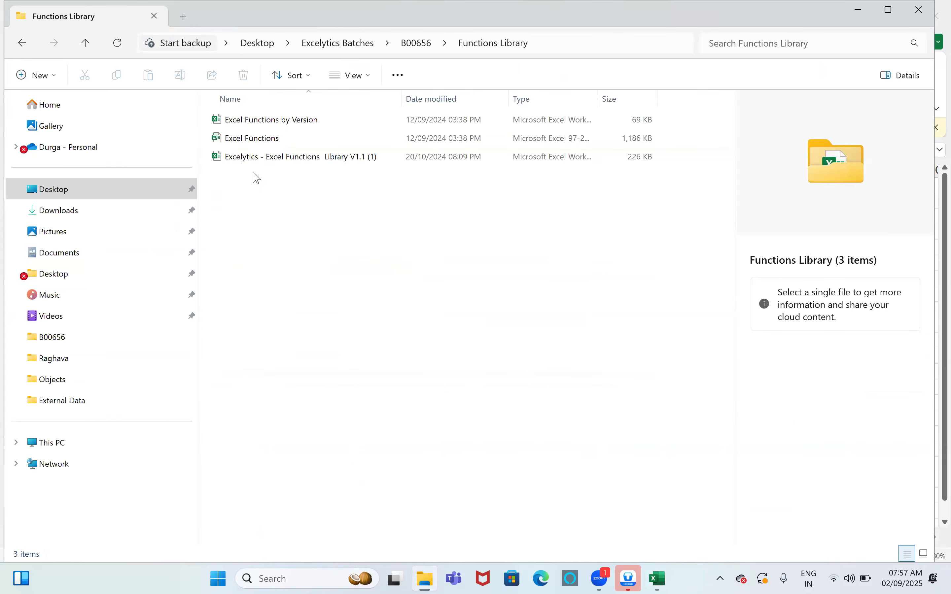
left_click(275, 156)
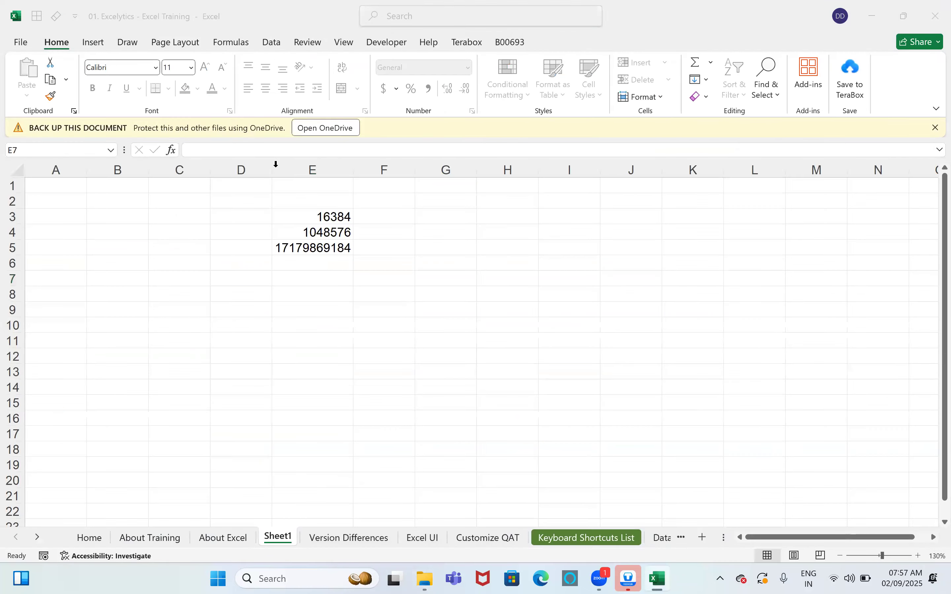
Step: Dismiss the OneDrive backup notice and set the Version filter to All, then 2003
left_click(934, 128)
left_click(182, 254)
left_click(157, 268)
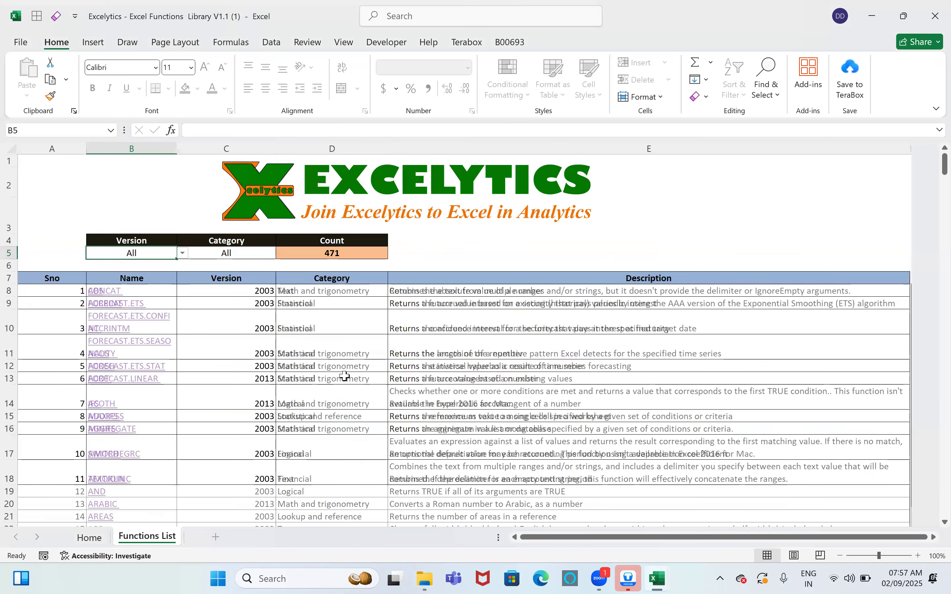
scroll(346, 378, "down", 1)
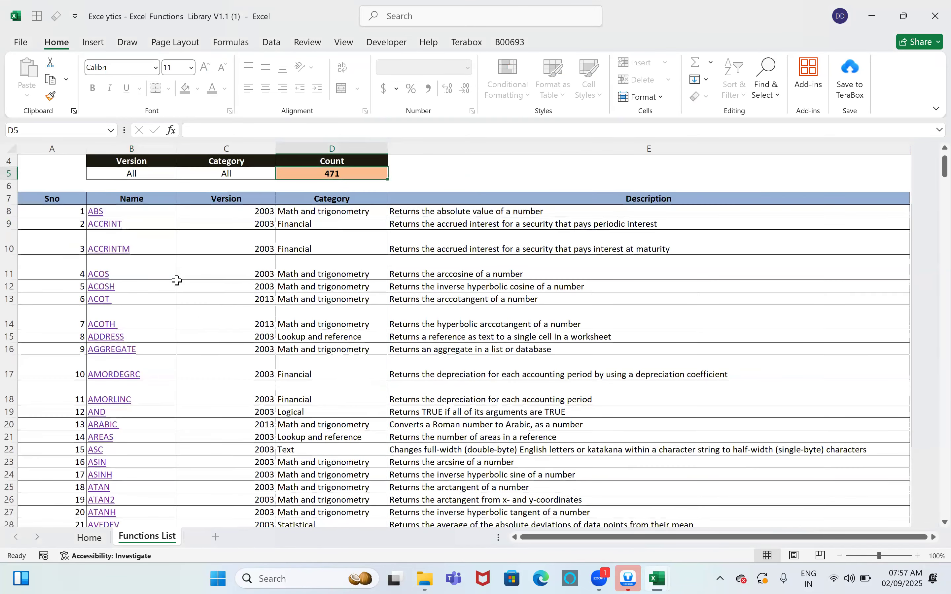
scroll(173, 271, "up", 1)
left_click(157, 253)
left_click(183, 253)
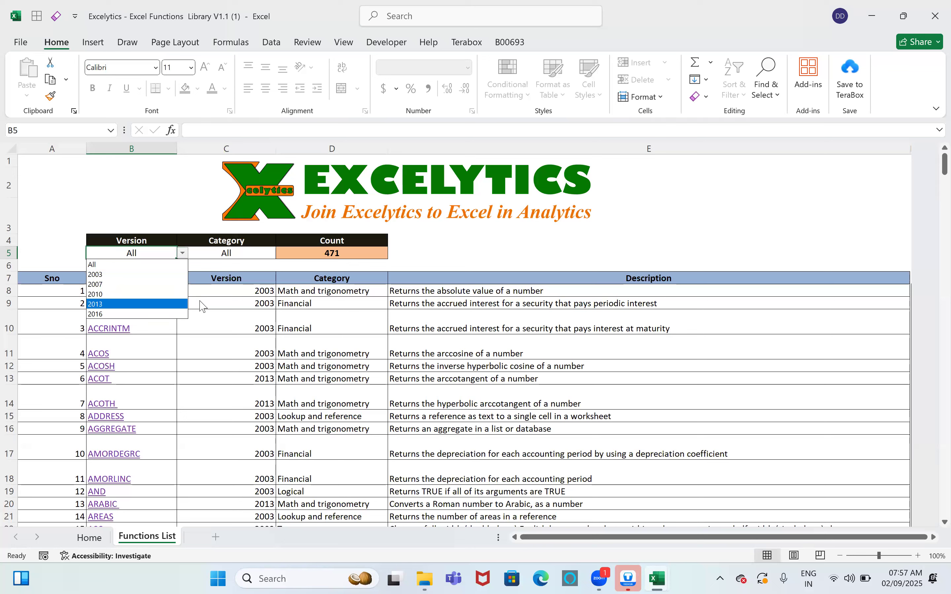
left_click(129, 275)
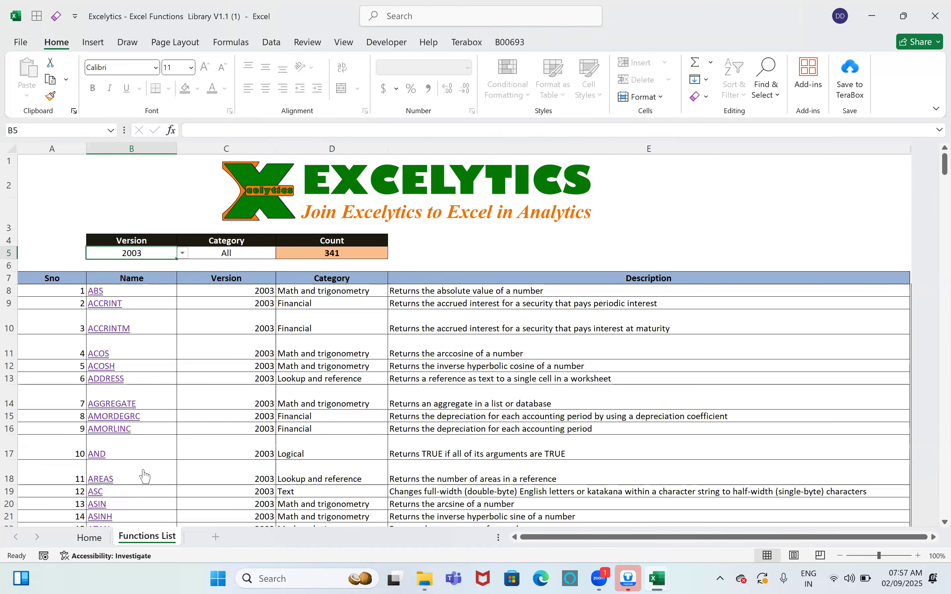
Step: Switch the Version filter to 2007 and select the 12 listed functions' versions
scroll(144, 476, "down", 3)
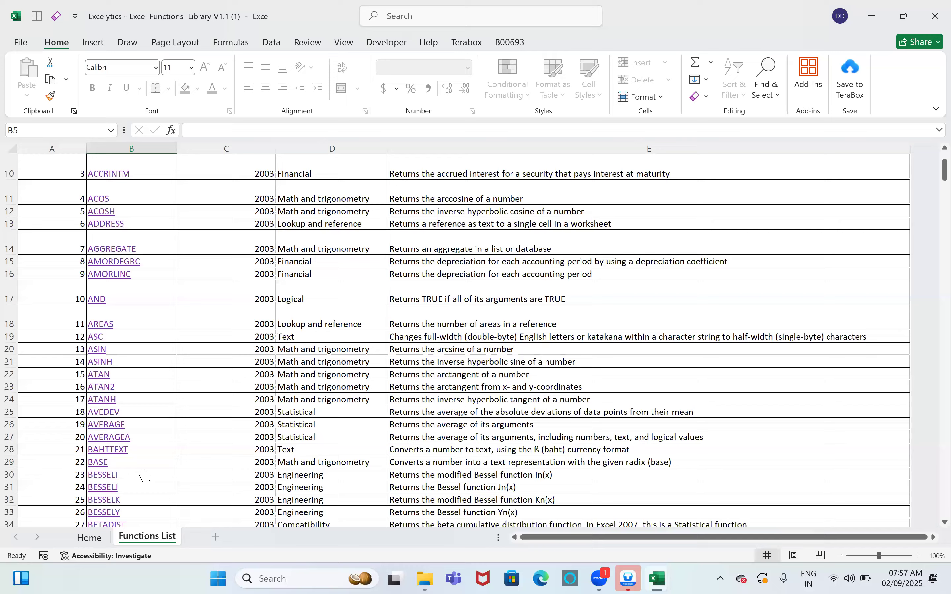
scroll(145, 475, "down", 13)
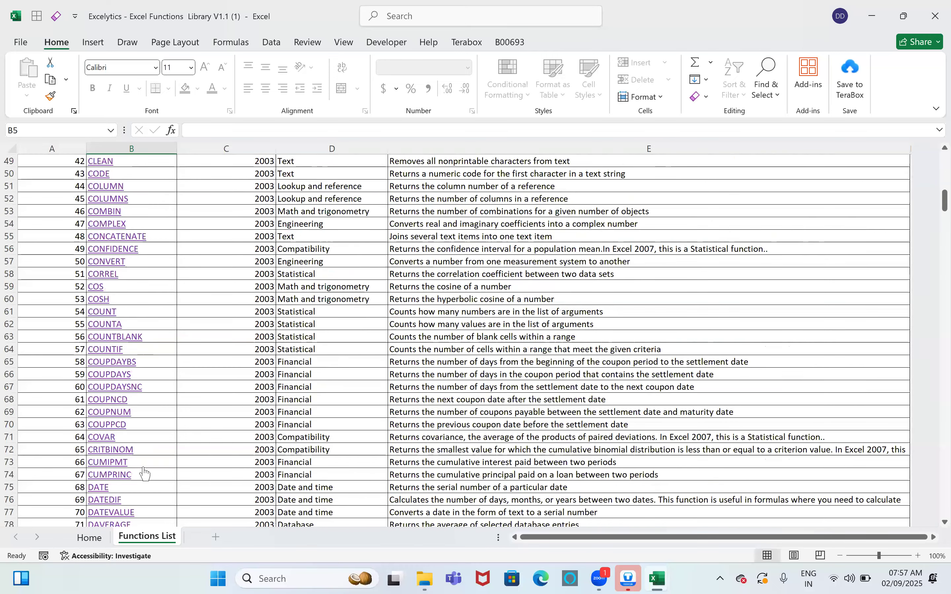
scroll(144, 474, "down", 4)
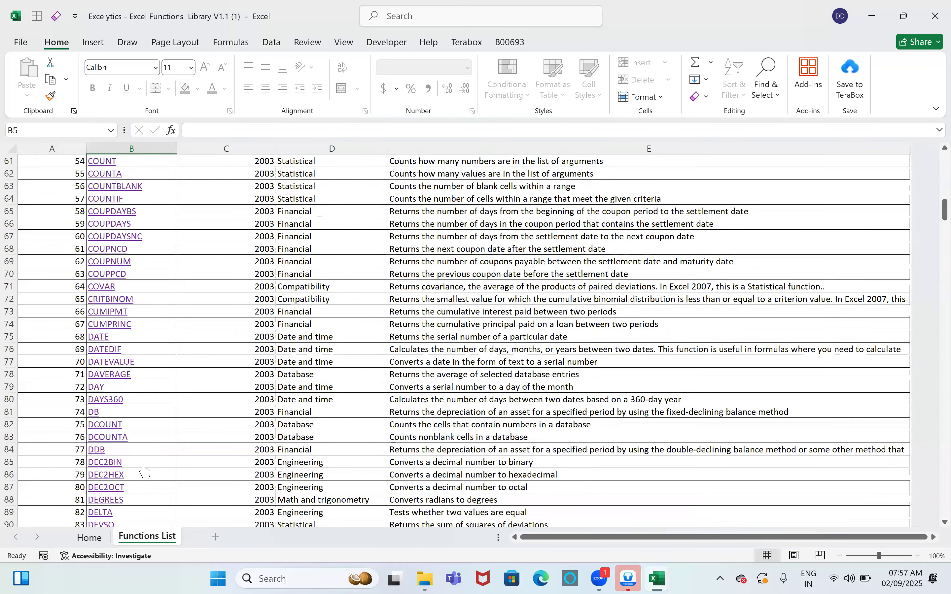
scroll(188, 293, "up", 11)
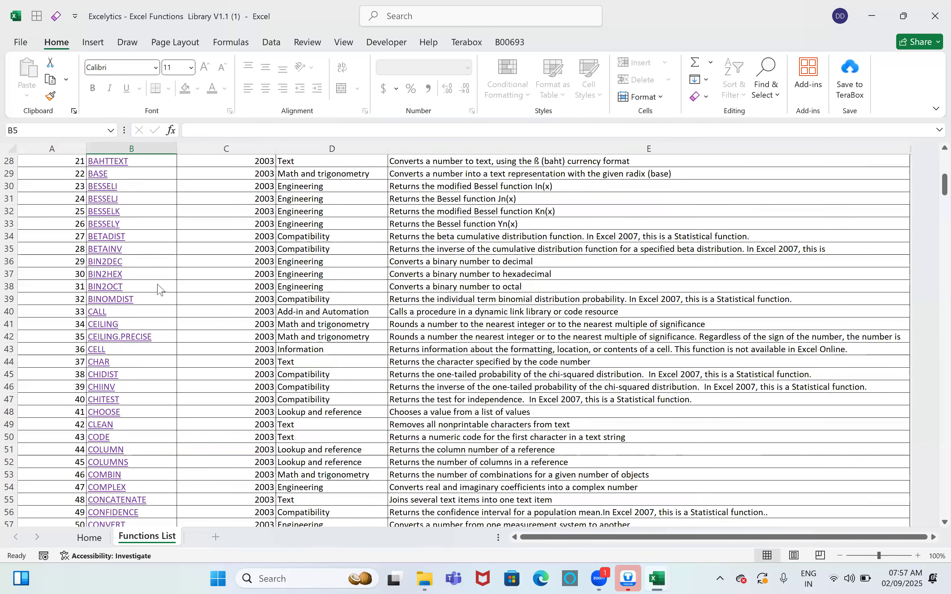
scroll(157, 289, "up", 8)
scroll(160, 348, "up", 1)
key("alt+Down")
left_click(168, 285)
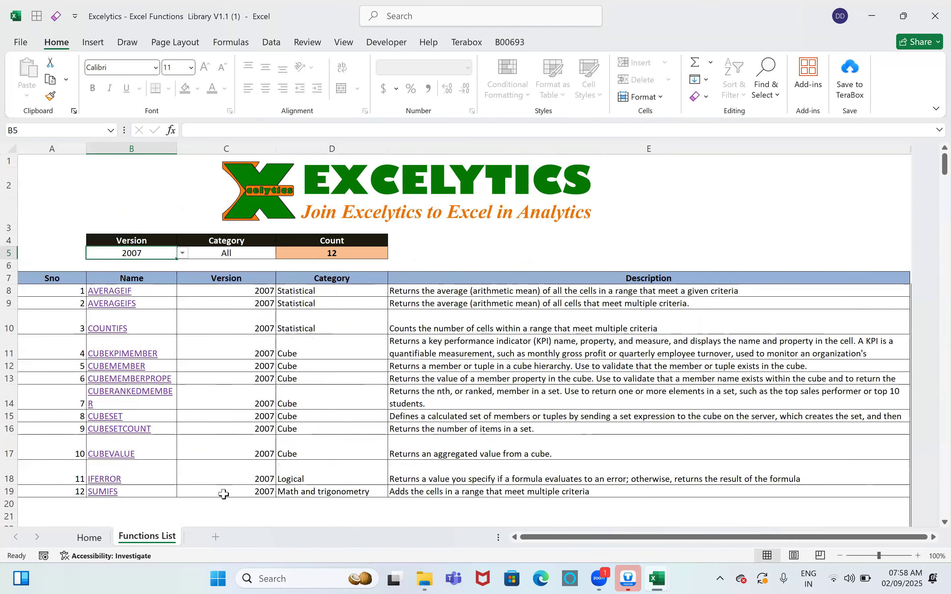
left_click_drag(225, 291, 224, 482)
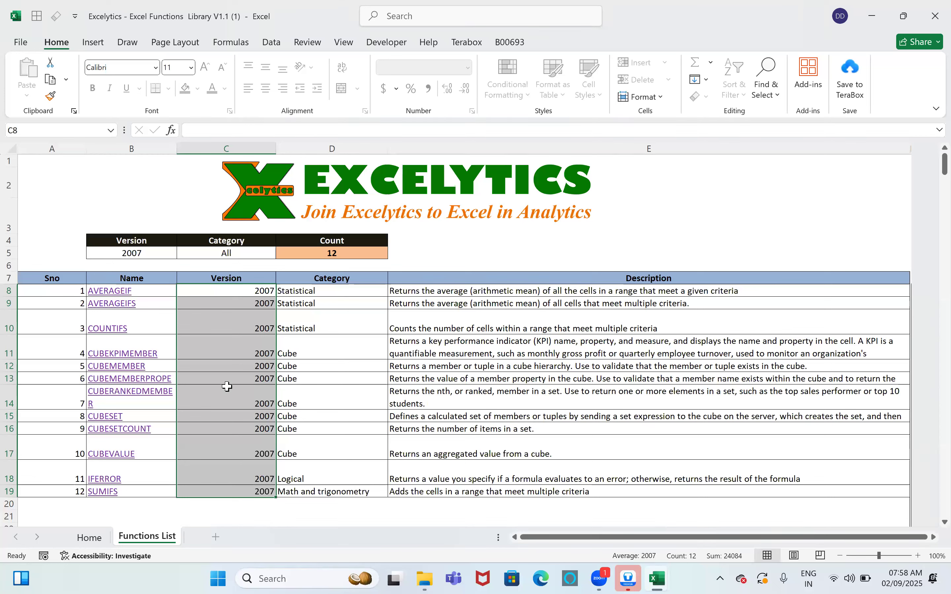
Step: Set the Version filter to 2010 and confirm it stays at 2010
left_click(169, 253)
left_click(182, 253)
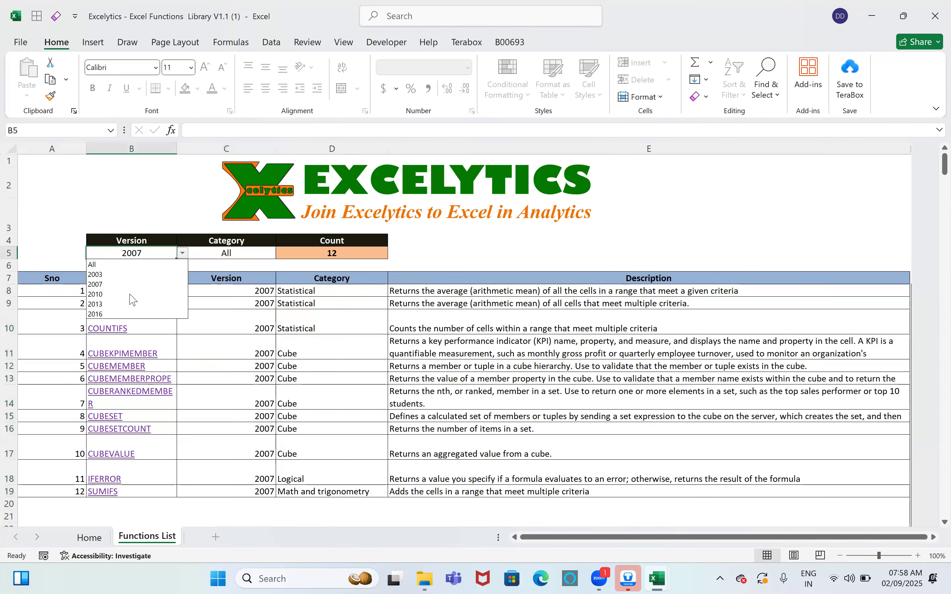
left_click(131, 301)
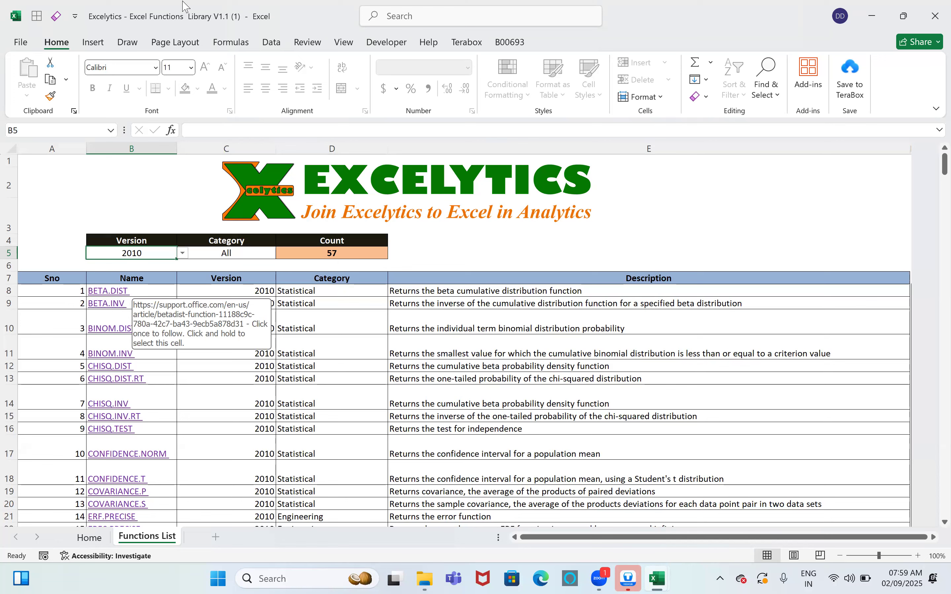
left_click(261, 320)
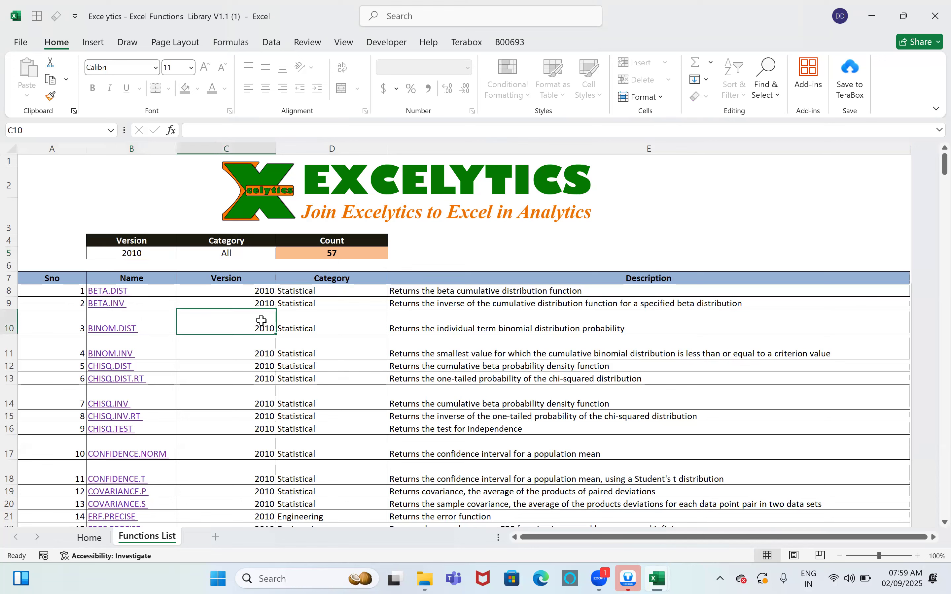
left_click(159, 255)
left_click(180, 254)
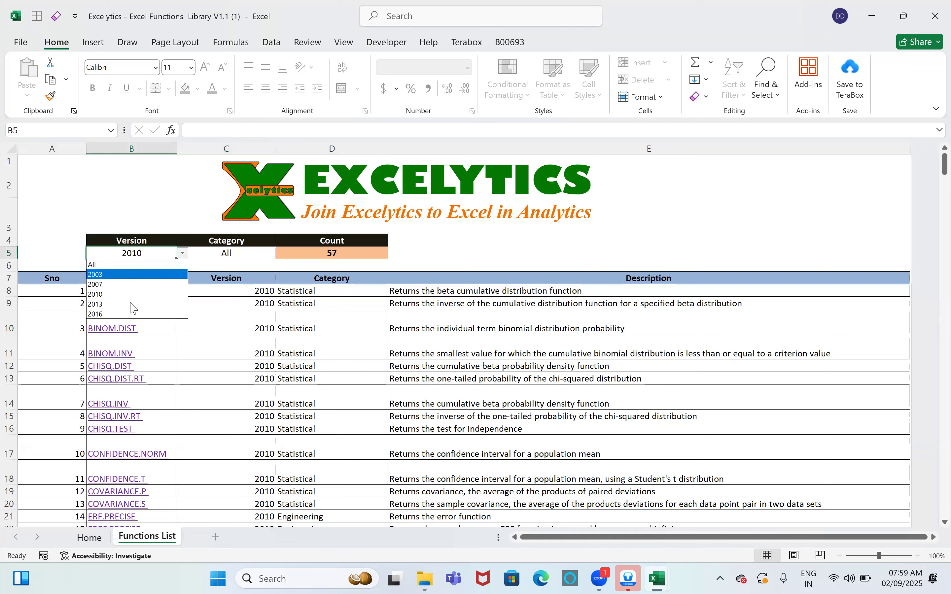
left_click(152, 295)
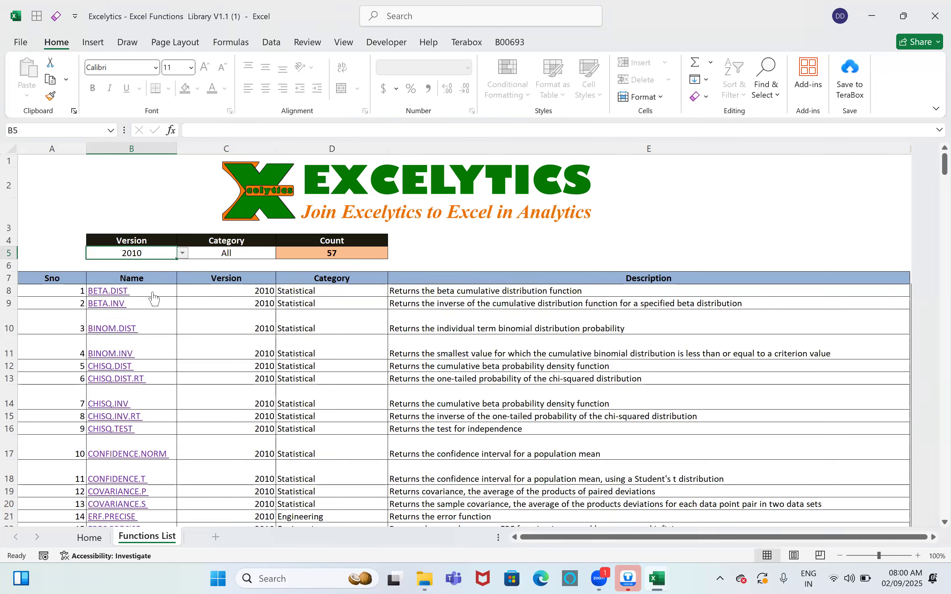
Step: Filter the Category to Date and time and select the two results' versions
left_click(279, 254)
left_click(281, 253)
left_click(221, 287)
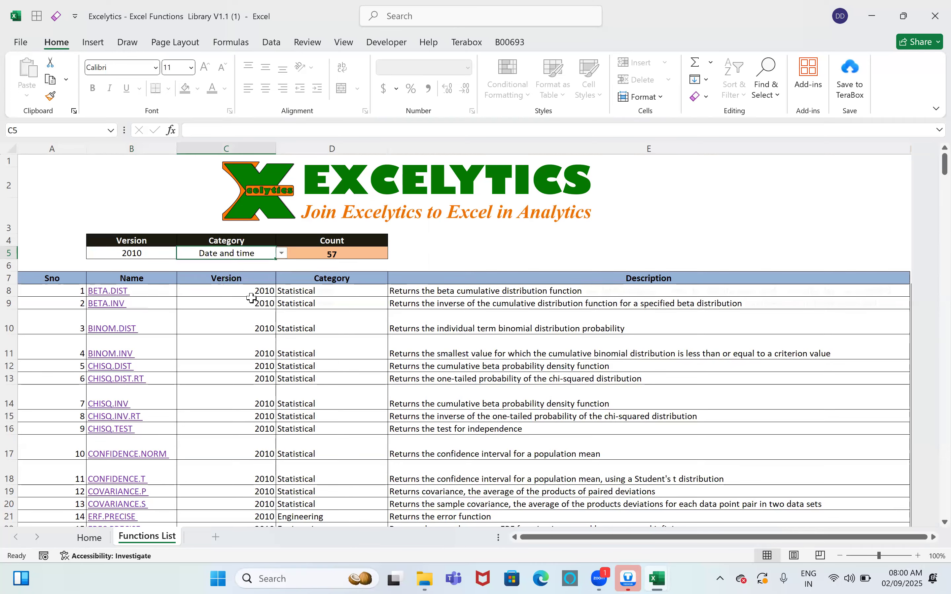
left_click_drag(251, 294, 254, 304)
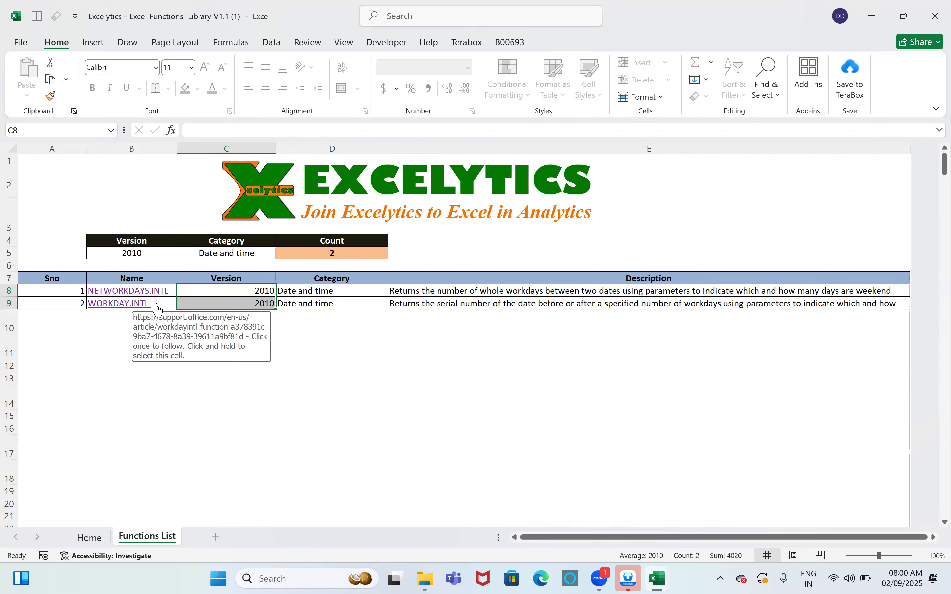
Step: Set the Version filter to All and select the versions of all date functions
left_click(170, 255)
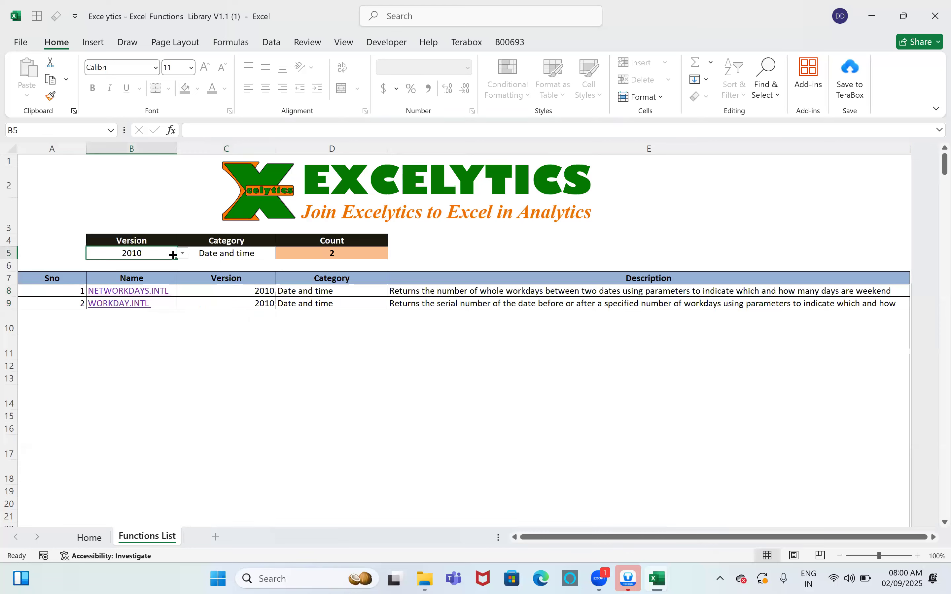
left_click(183, 254)
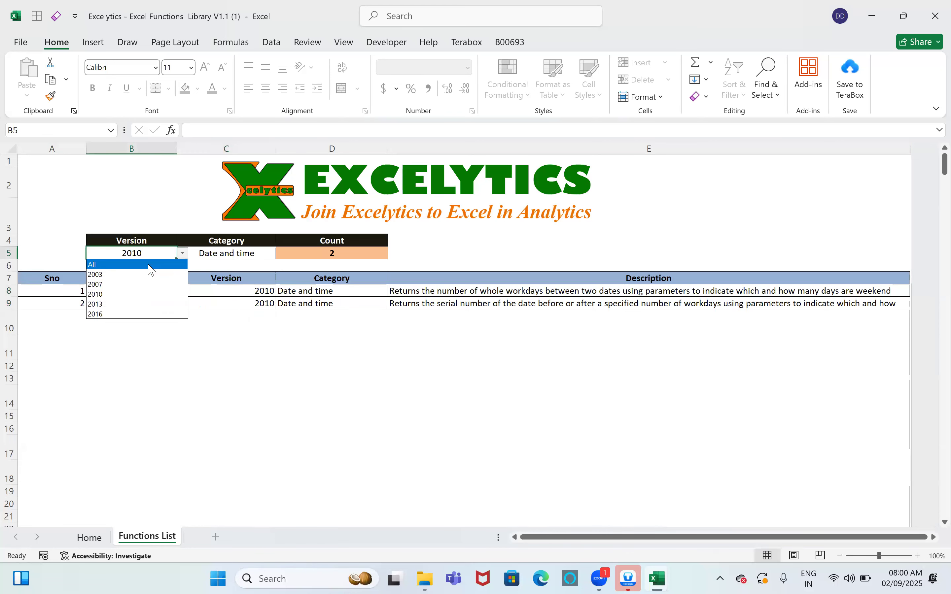
left_click(150, 265)
left_click(218, 254)
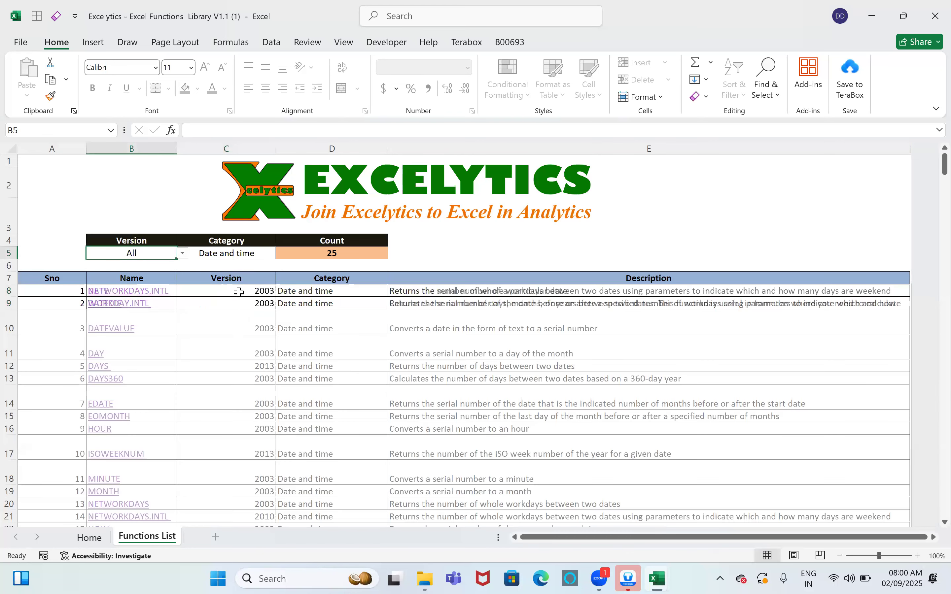
left_click_drag(239, 341, 247, 432)
scroll(246, 431, "up", 2)
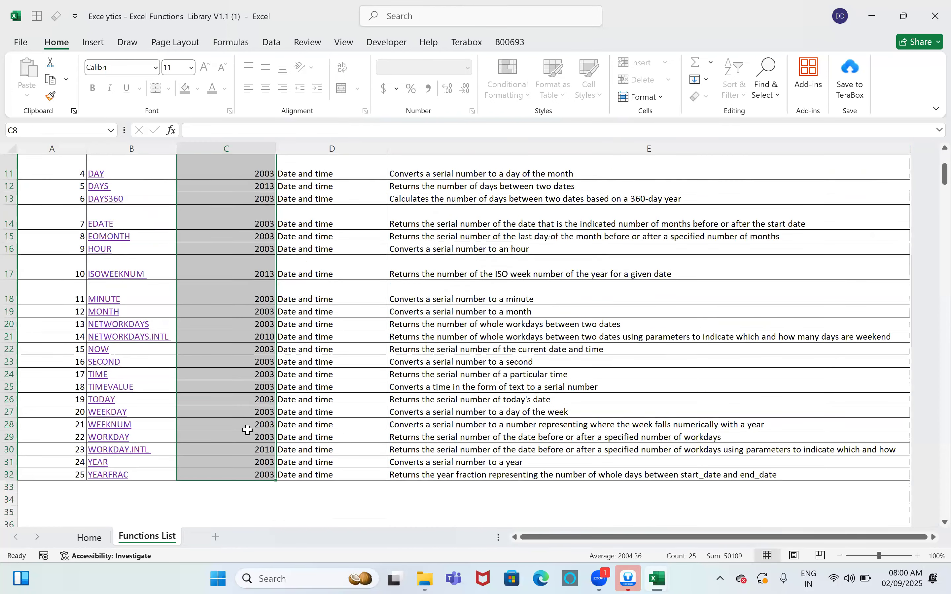
scroll(240, 374, "up", 4)
Step: Review the Category choices without changing them and select the Count cell D5
left_click(236, 255)
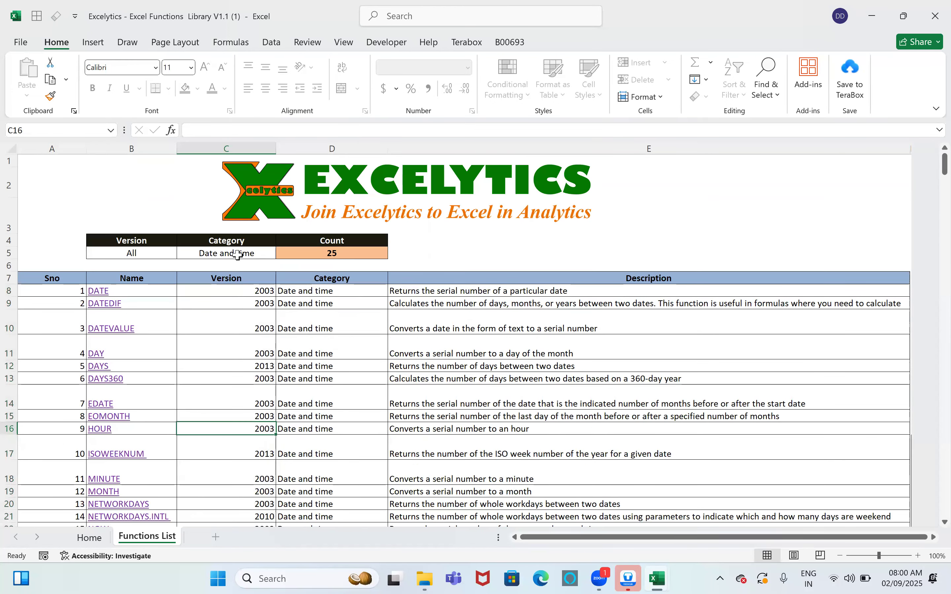
left_click(281, 254)
mouse_move(280, 297)
left_mouse_down()
mouse_move(280, 264)
mouse_move(281, 312)
left_mouse_up()
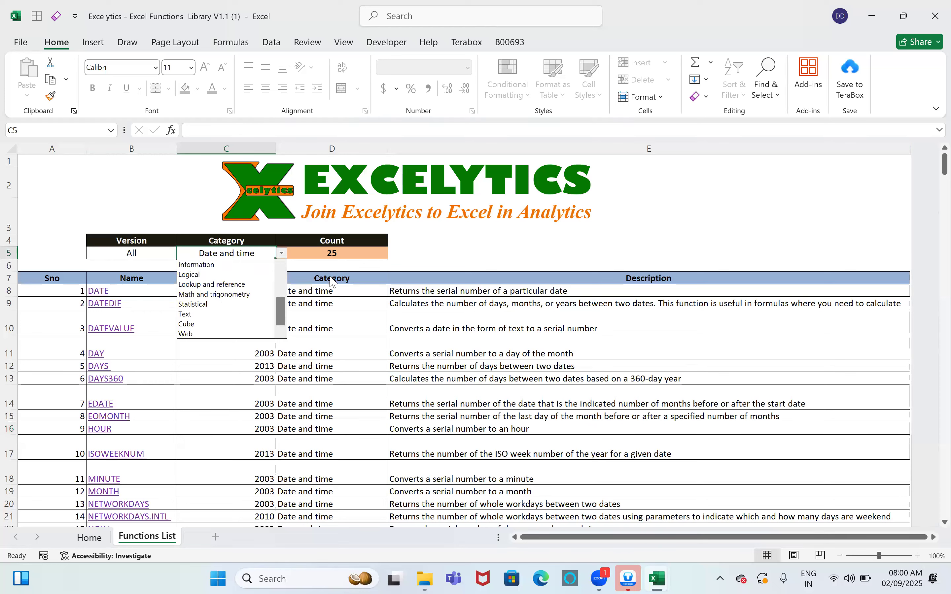
left_click(355, 249)
left_click(354, 251)
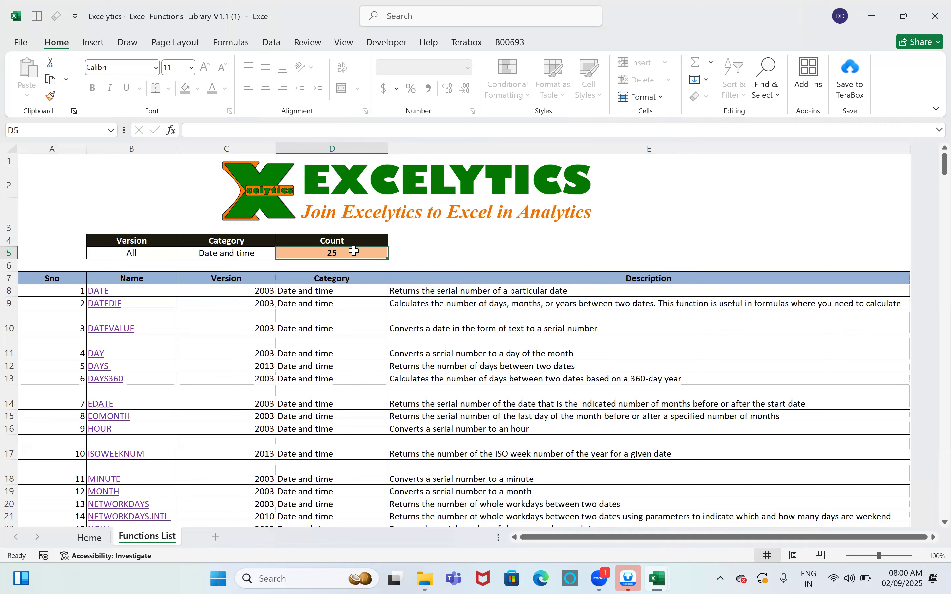
Step: In the Excel Training workbook, enter Date & Time, Logical and Text in E12:E14
key("alt+Tab")
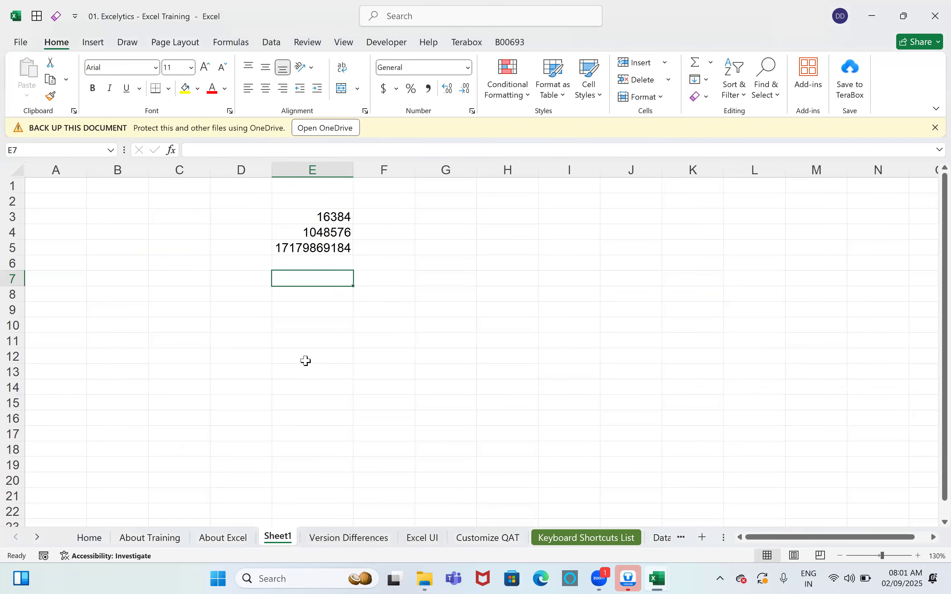
left_click(306, 361)
type("Date & Tim")
key("Return")
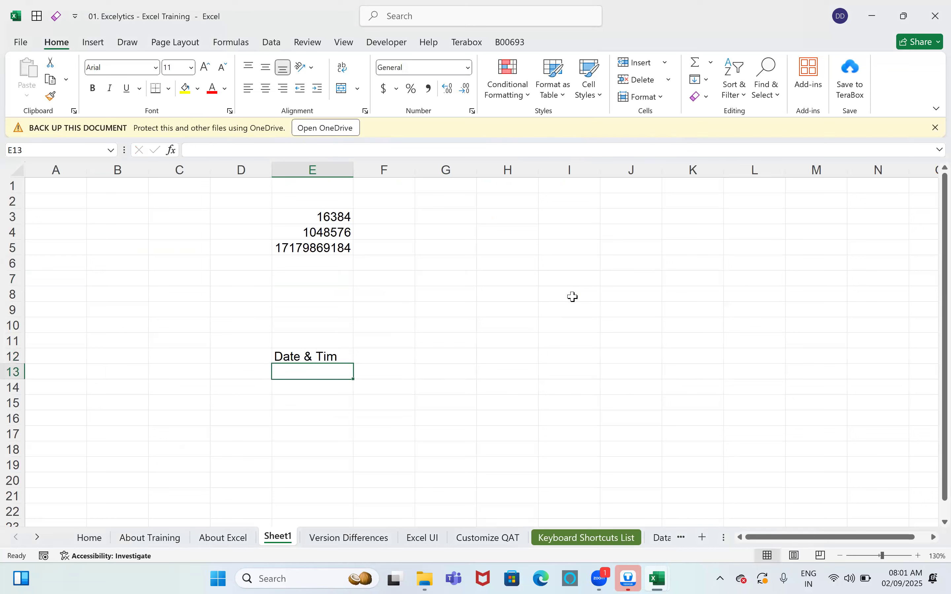
key("Up")
key("F2")
type("e")
key("Return")
type("Logical")
key("Return")
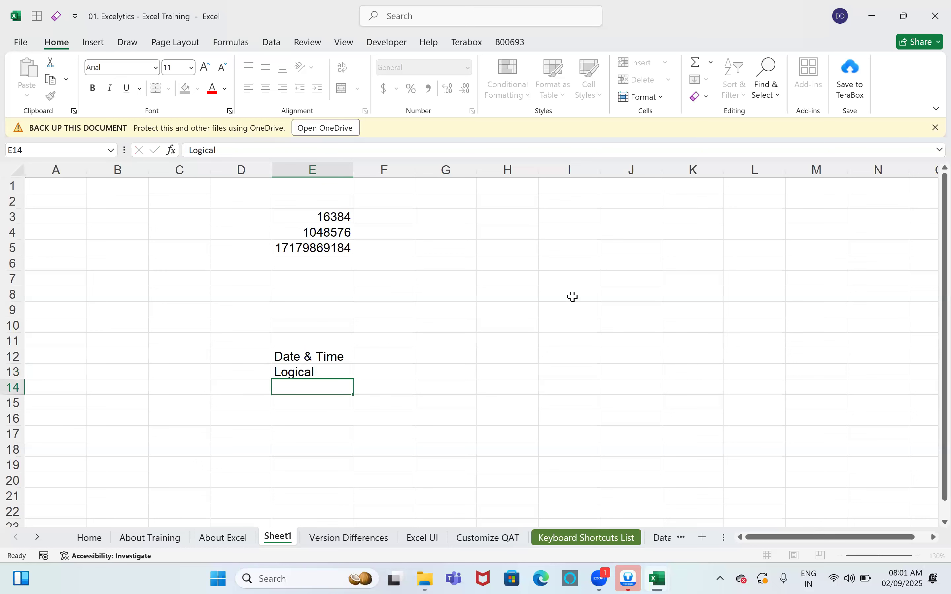
type("Text")
key("Return")
Step: Add Information, Mathematical, Statistical and Lookup & Ref in E15:E18
type("Info")
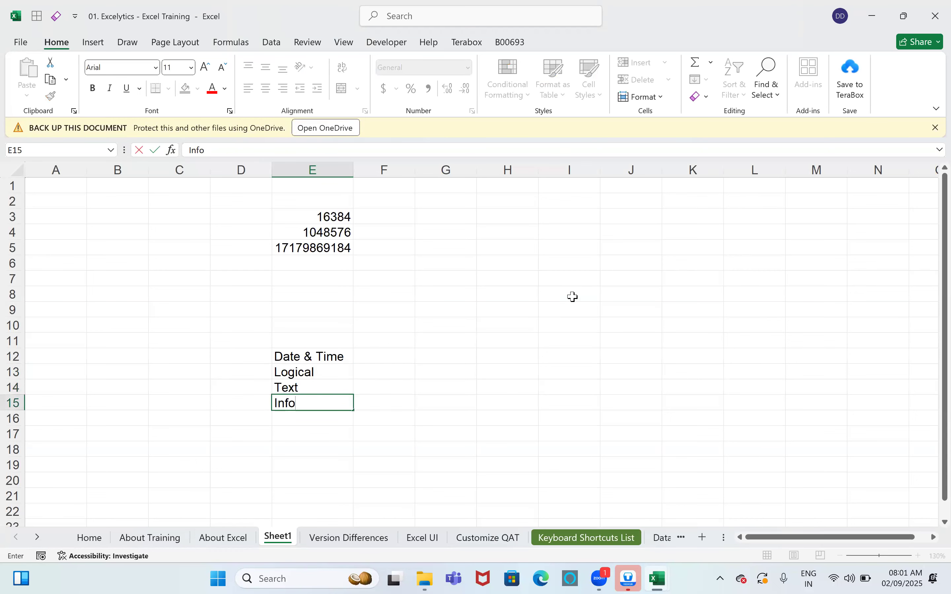
type("rmation")
key("Return")
type("Mathema")
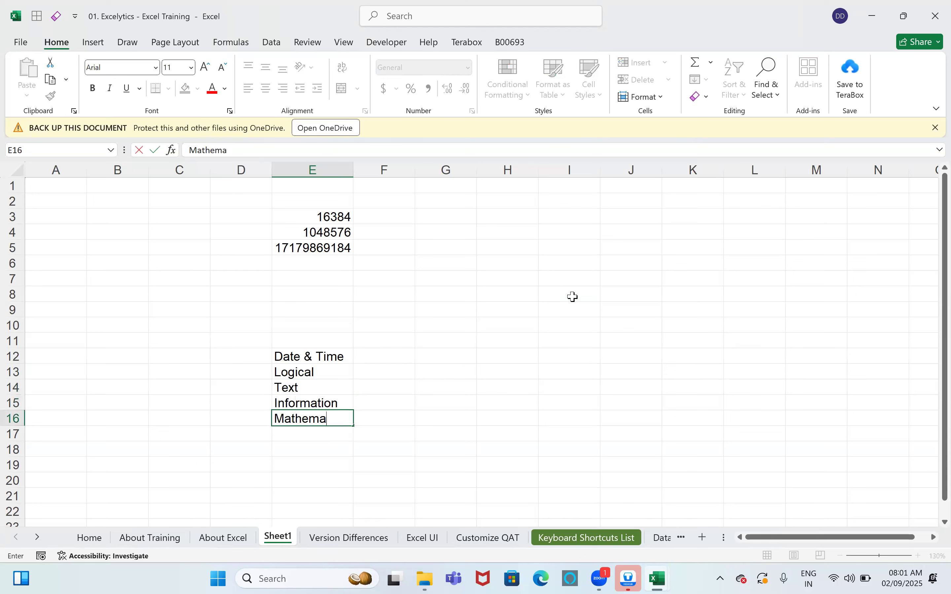
type("tical")
key("Return")
type("Stat")
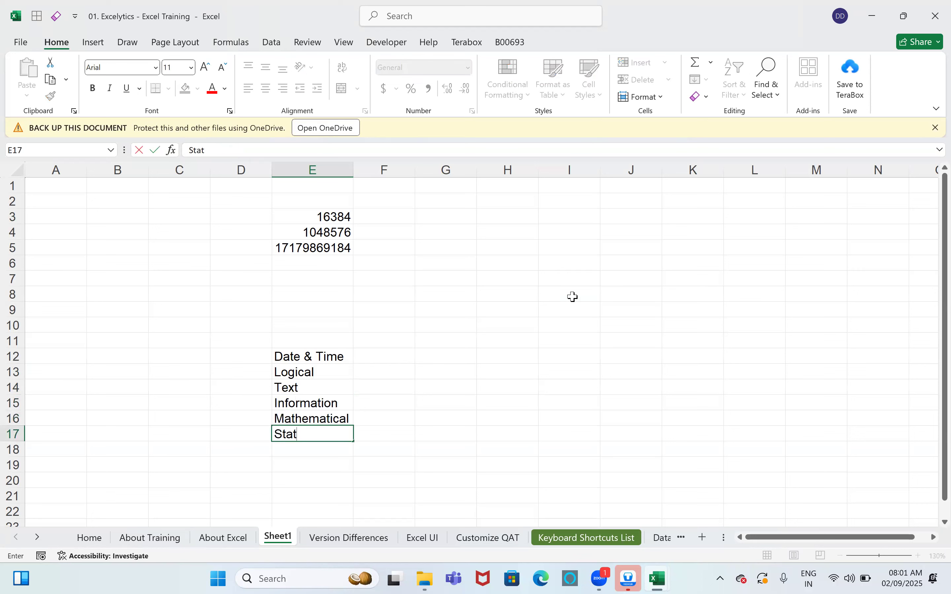
type("istical")
key("Return")
type("Lookup")
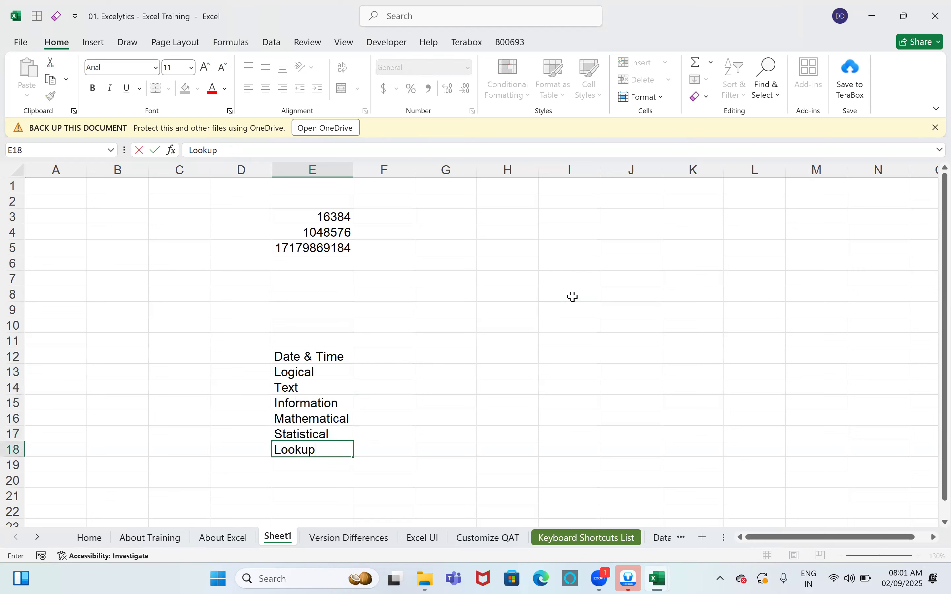
type(" & Ref")
key("Return")
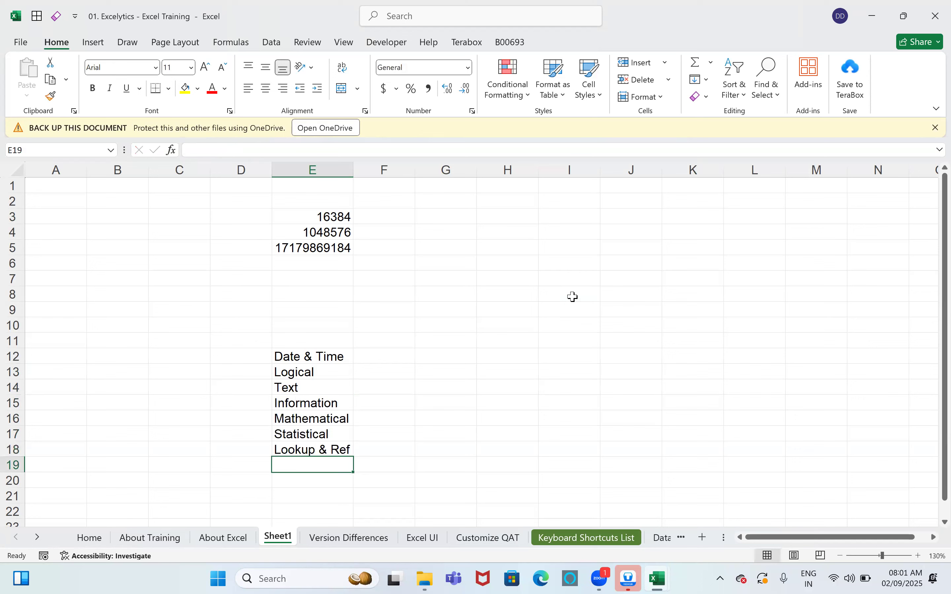
left_click(227, 43)
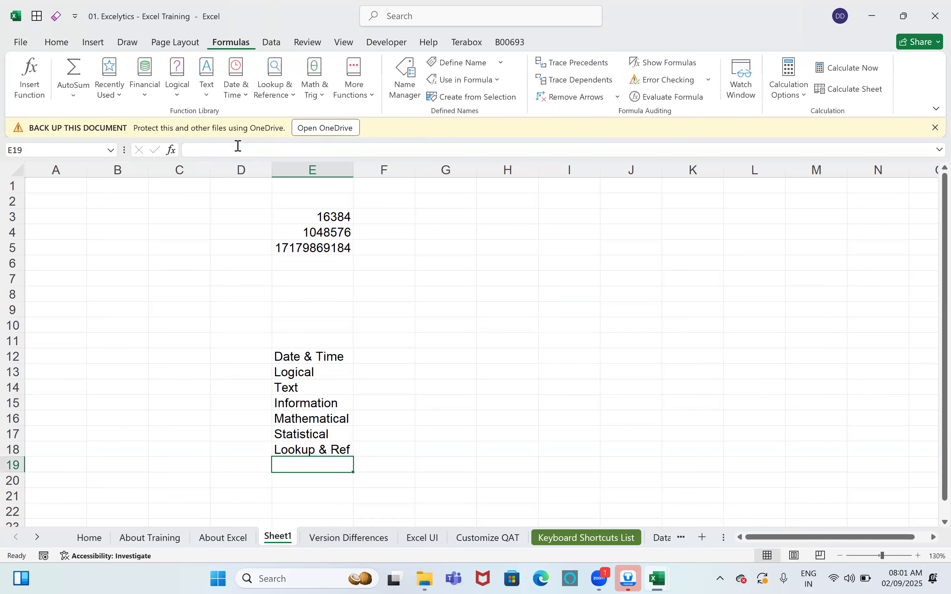
left_click(146, 91)
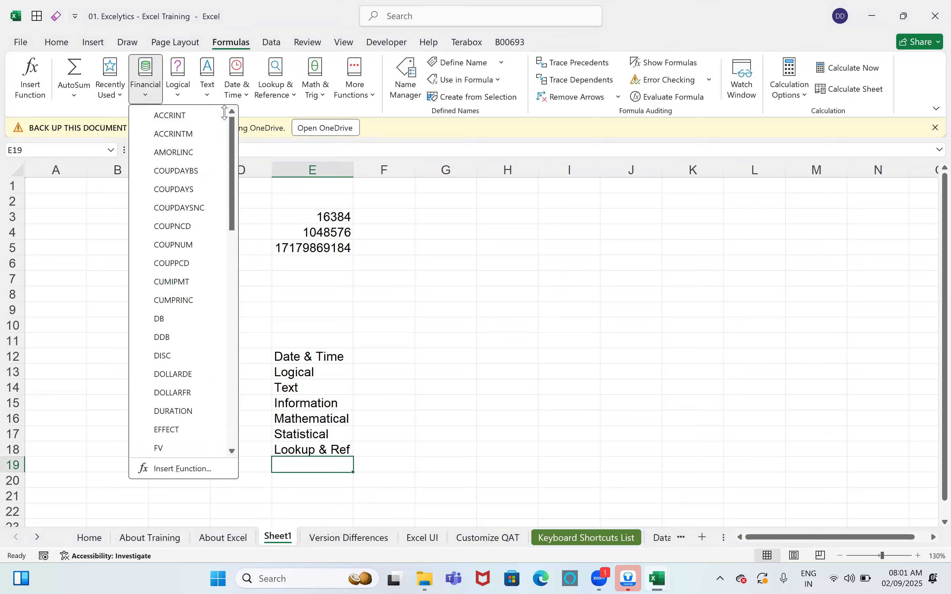
left_click(184, 93)
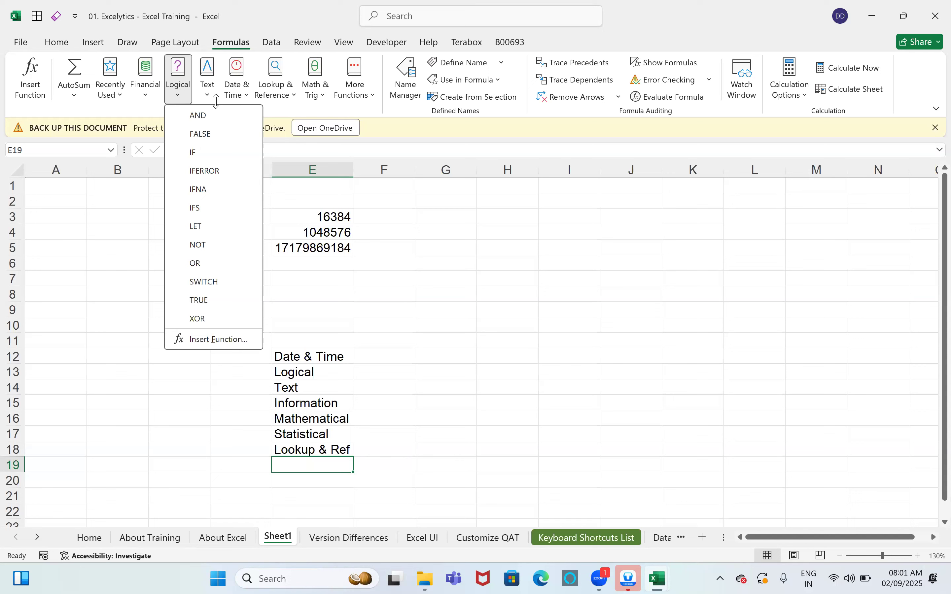
left_click(315, 93)
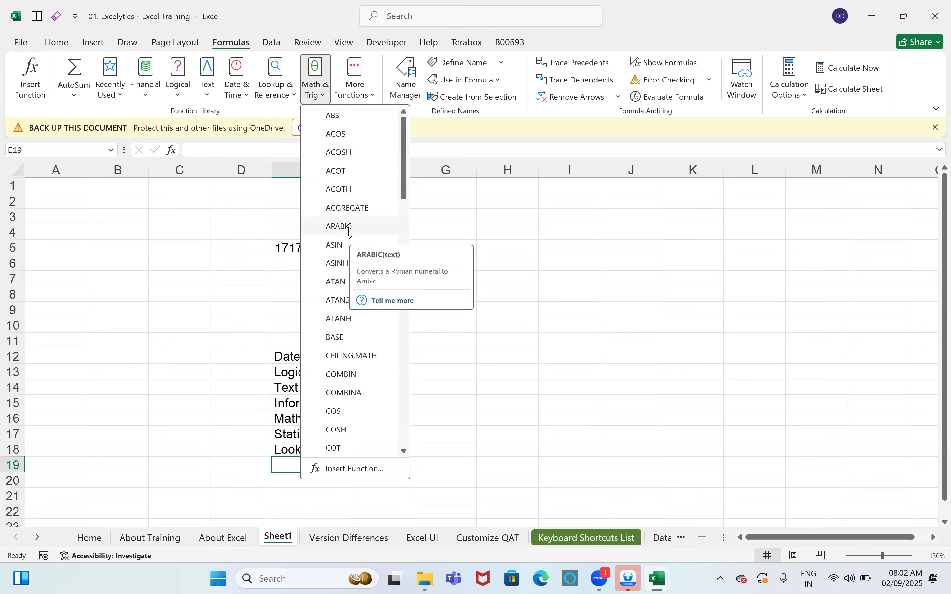
left_click_drag(403, 185, 463, 287)
left_click(463, 287)
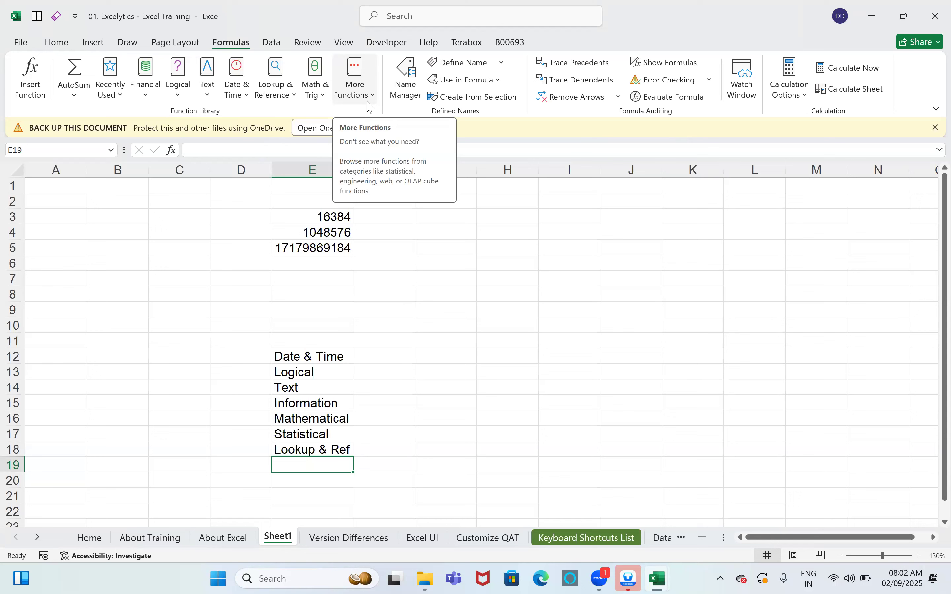
left_click(370, 107)
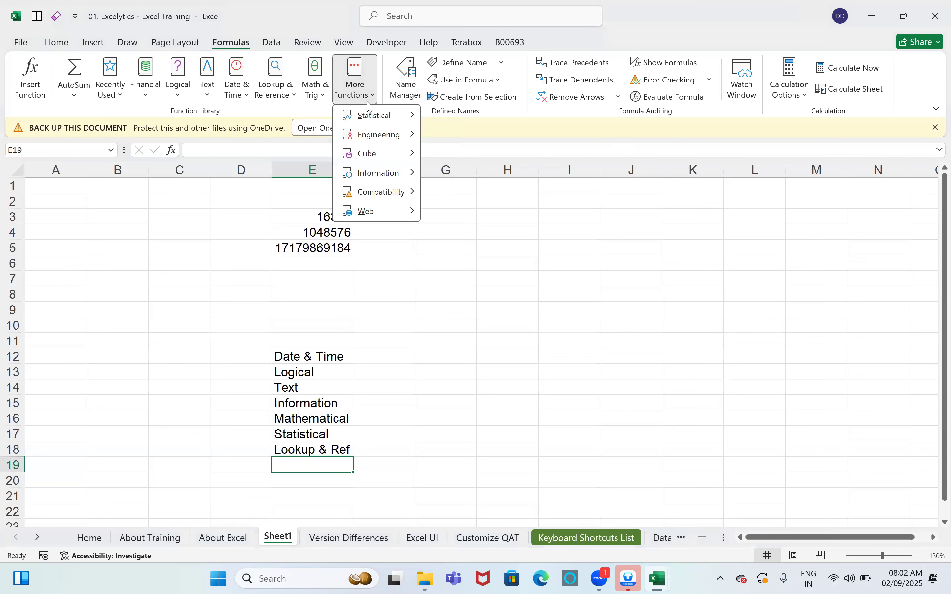
mouse_move(392, 134)
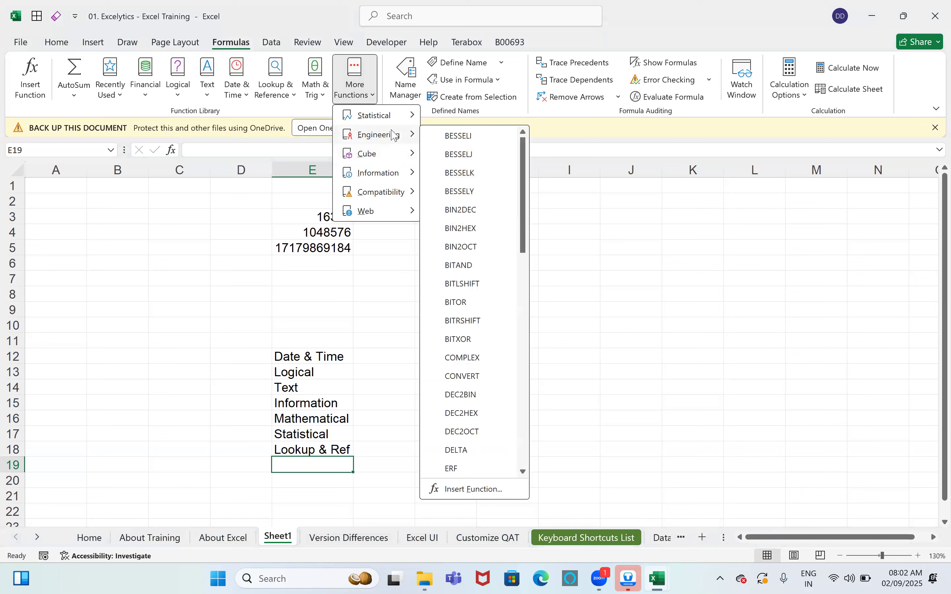
left_click_drag(522, 151, 513, 390)
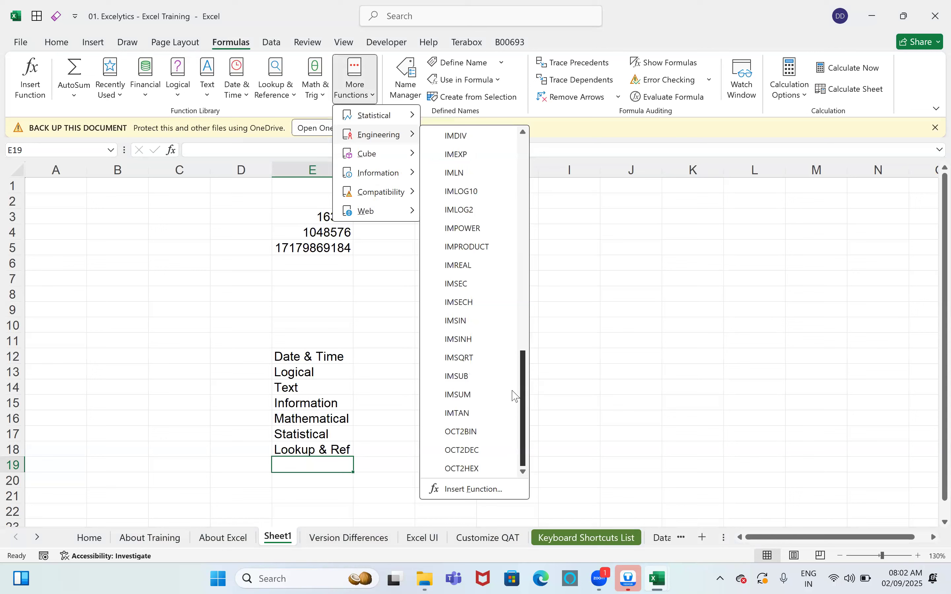
left_click(520, 325)
left_click_drag(521, 260, 527, 122)
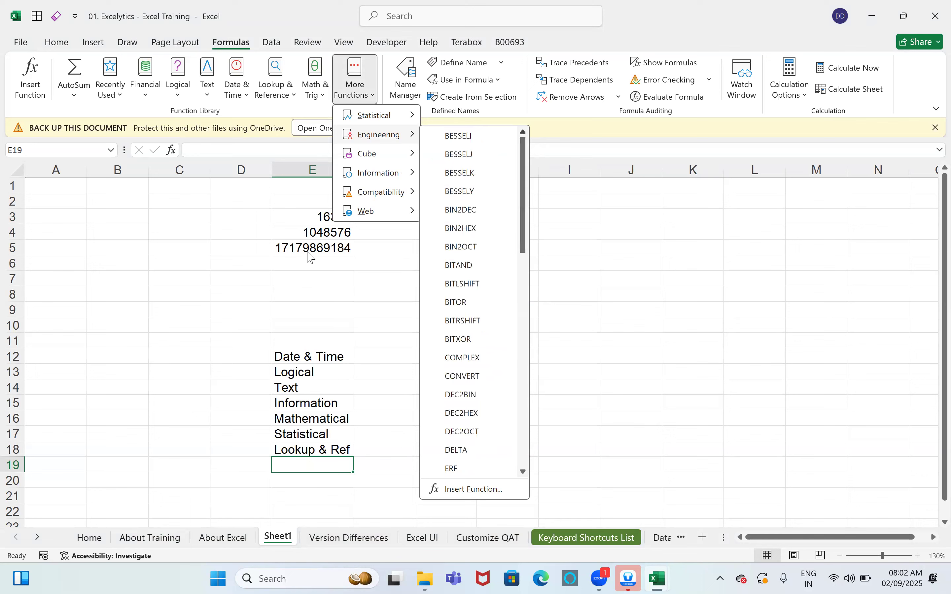
left_click(306, 250)
left_click(306, 249)
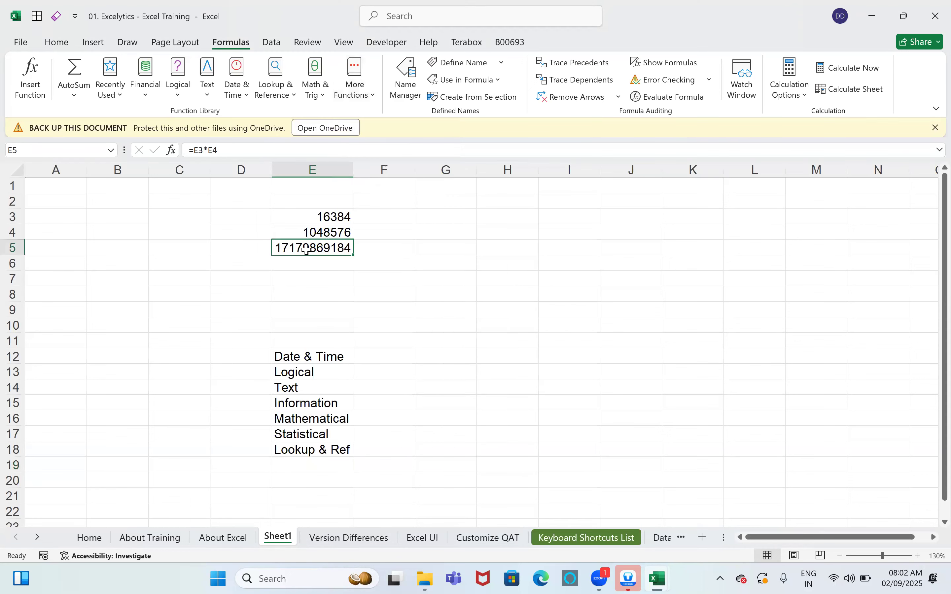
left_click_drag(316, 356, 319, 448)
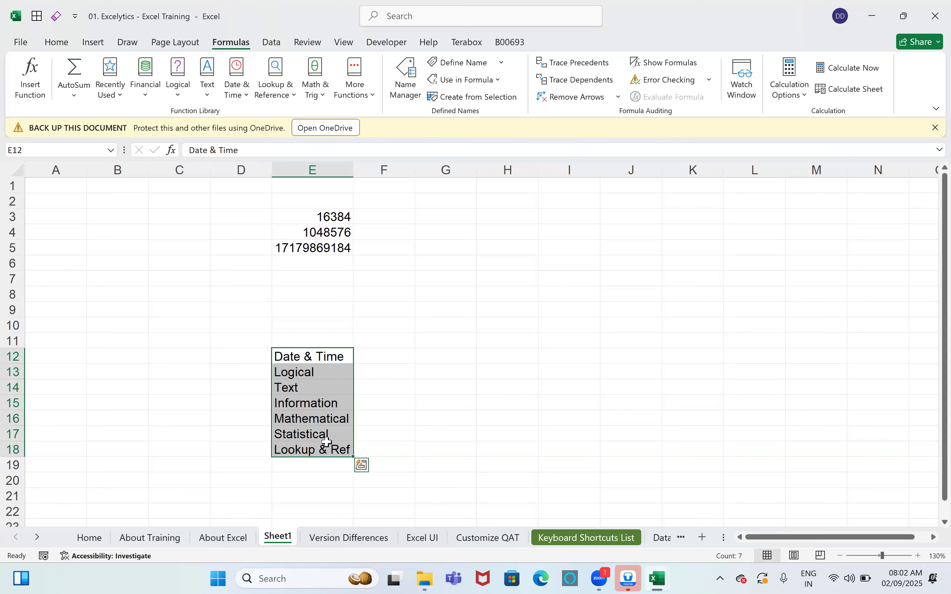
left_click(328, 440)
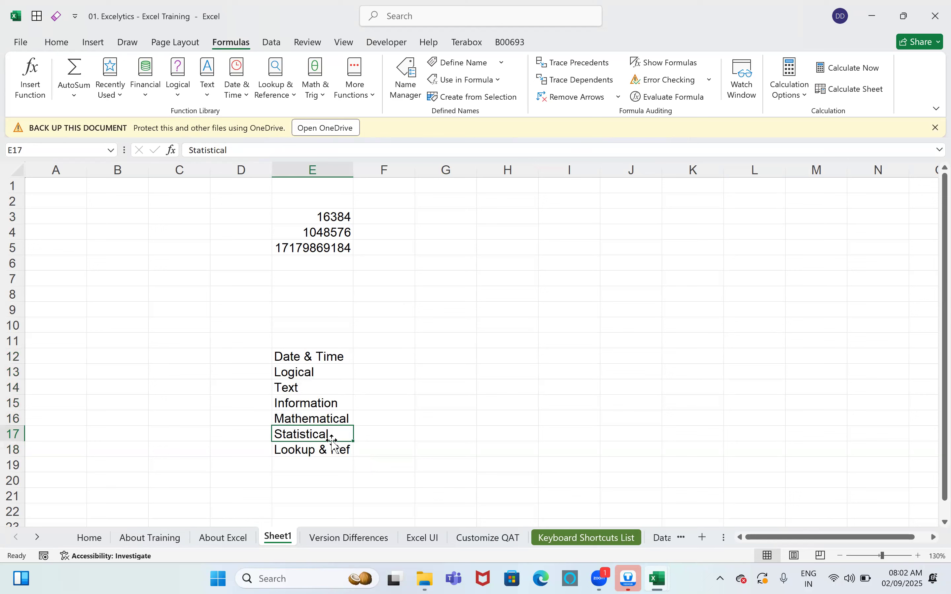
left_click(311, 357)
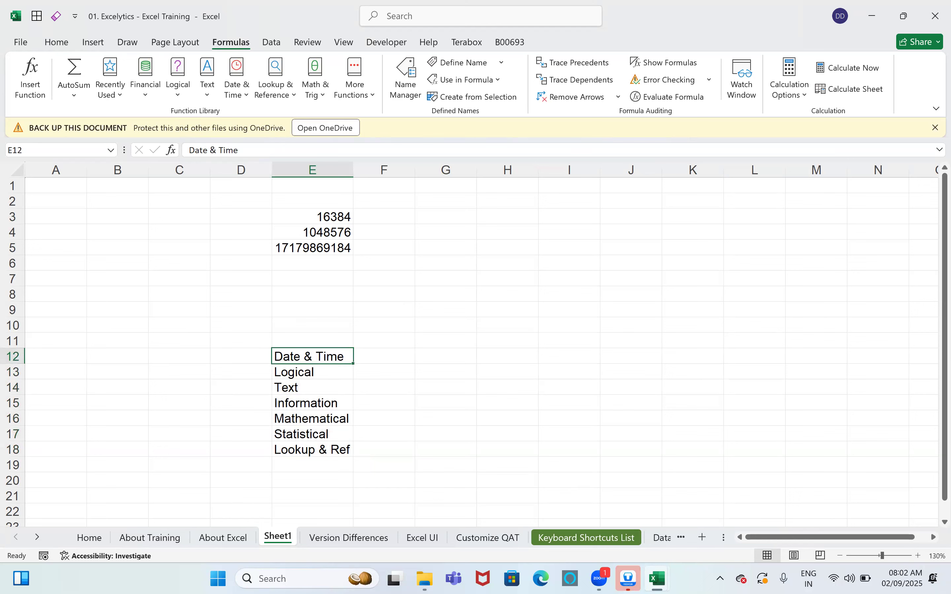
Step: Navigate B00656 > Excel Tasks > Tasks and open the Date _ Time workbook
mouse_move(417, 577)
left_click(414, 484)
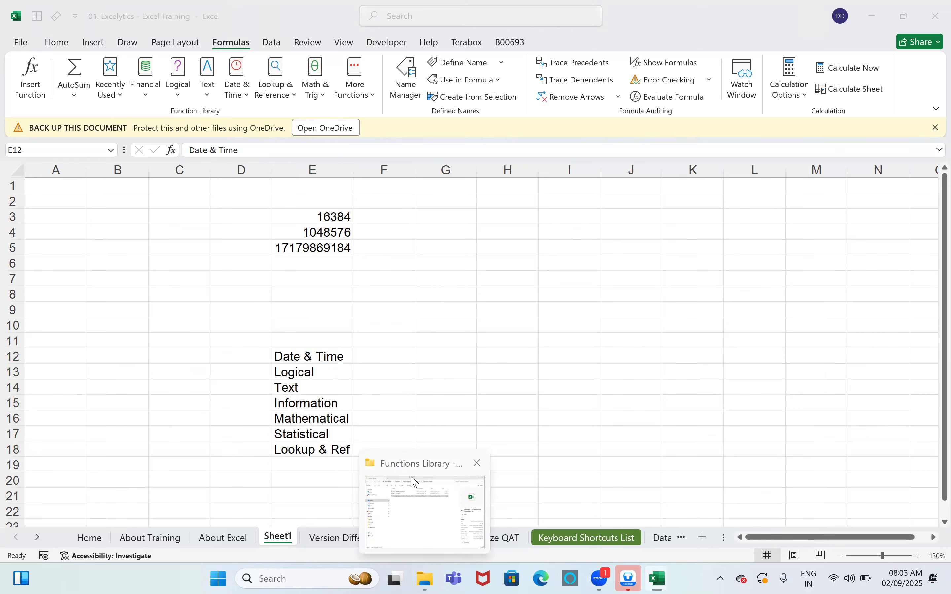
left_click(415, 43)
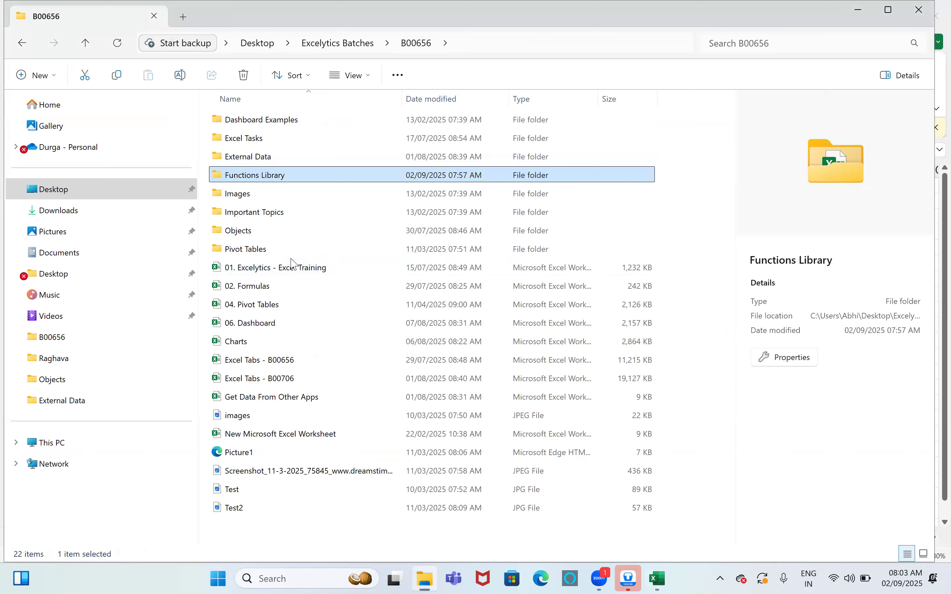
double_click(258, 138)
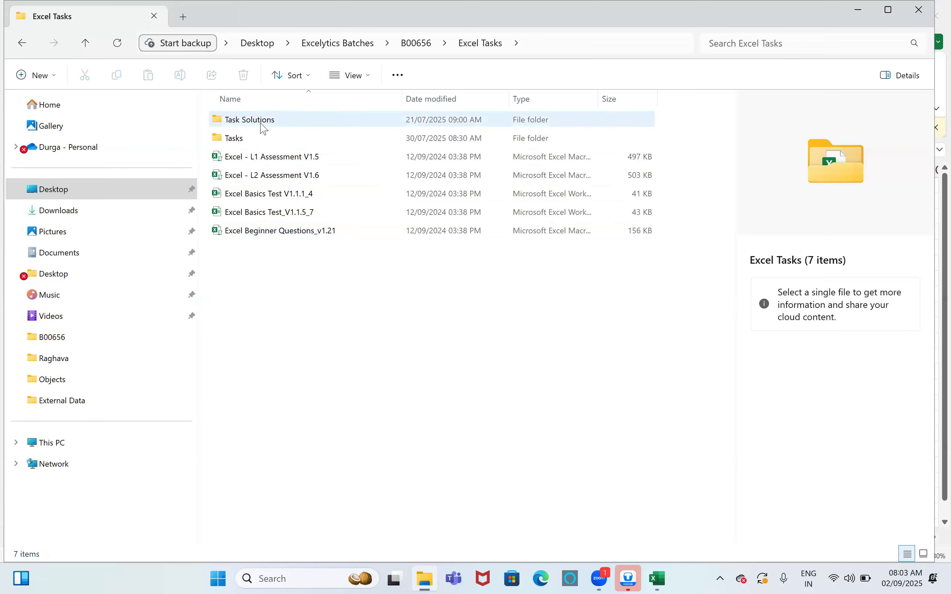
left_click(261, 120)
double_click(260, 137)
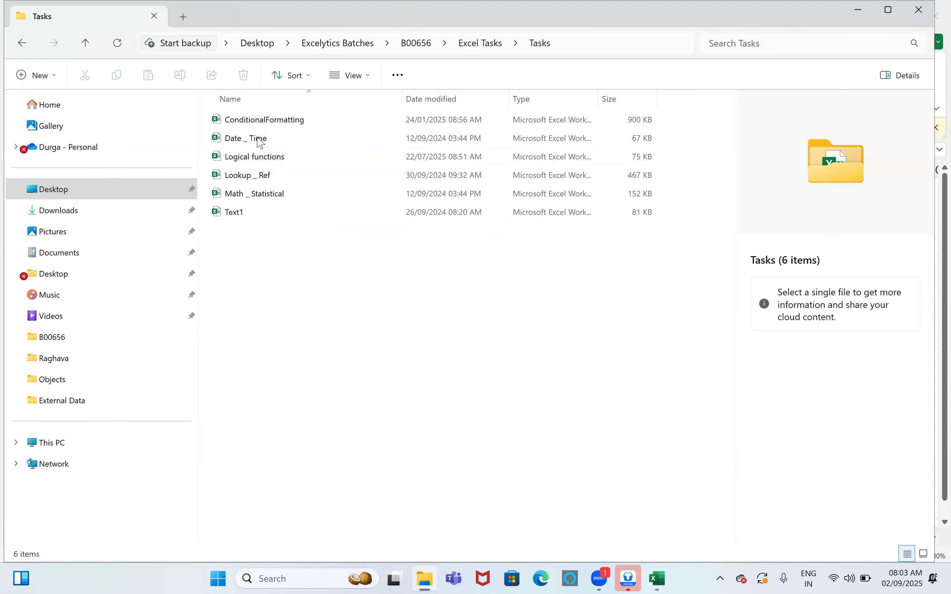
double_click(259, 139)
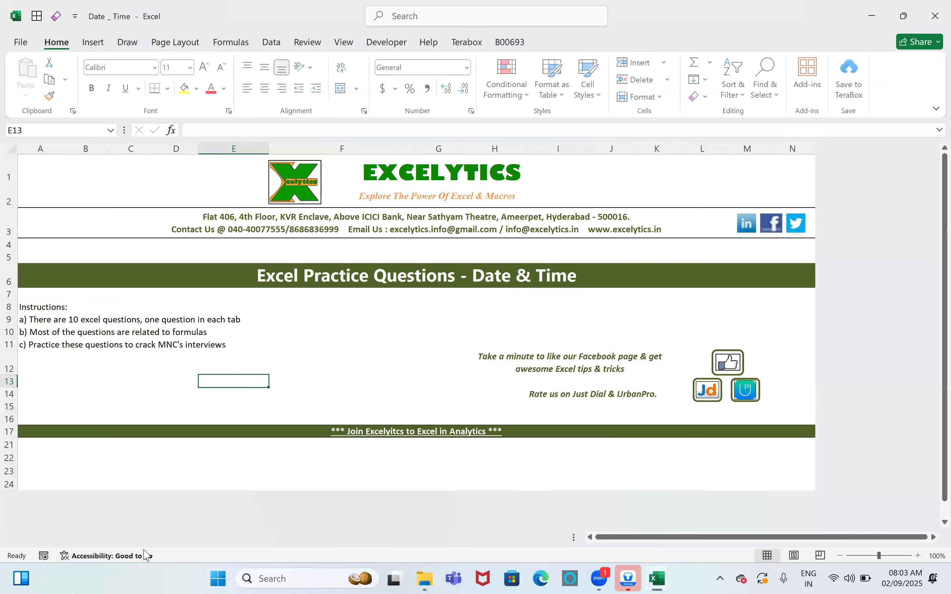
Step: On Task1, review the salary inputs: month 01/04/2016, salary 25000, leave dates and paid leaves
left_click(168, 539)
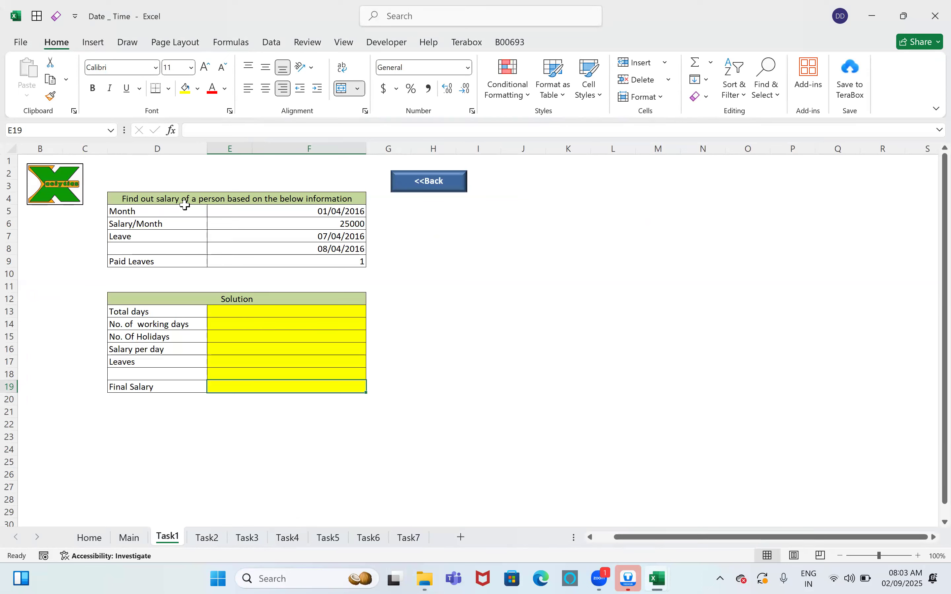
left_click(200, 199)
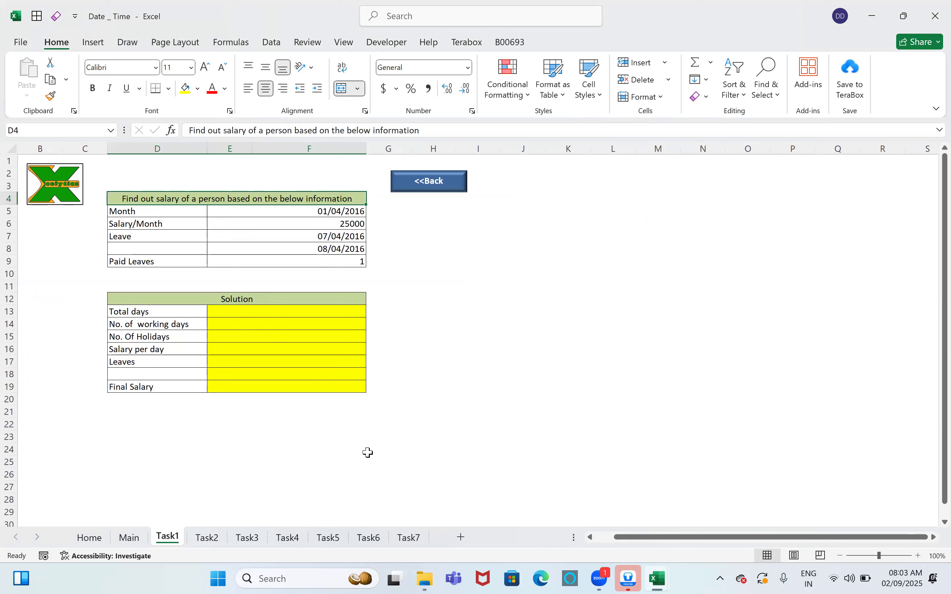
left_click(316, 214)
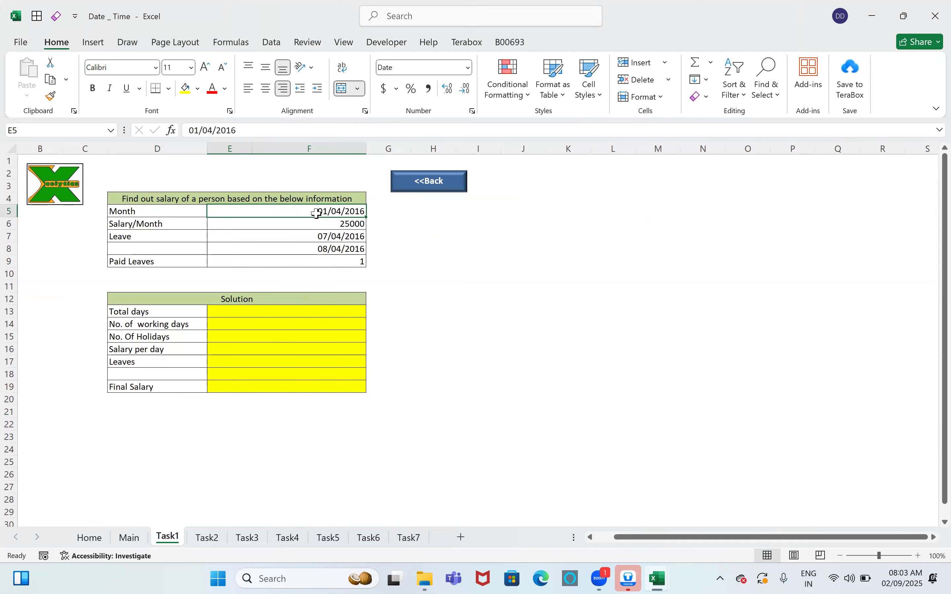
left_click(317, 222)
left_click_drag(296, 240, 297, 247)
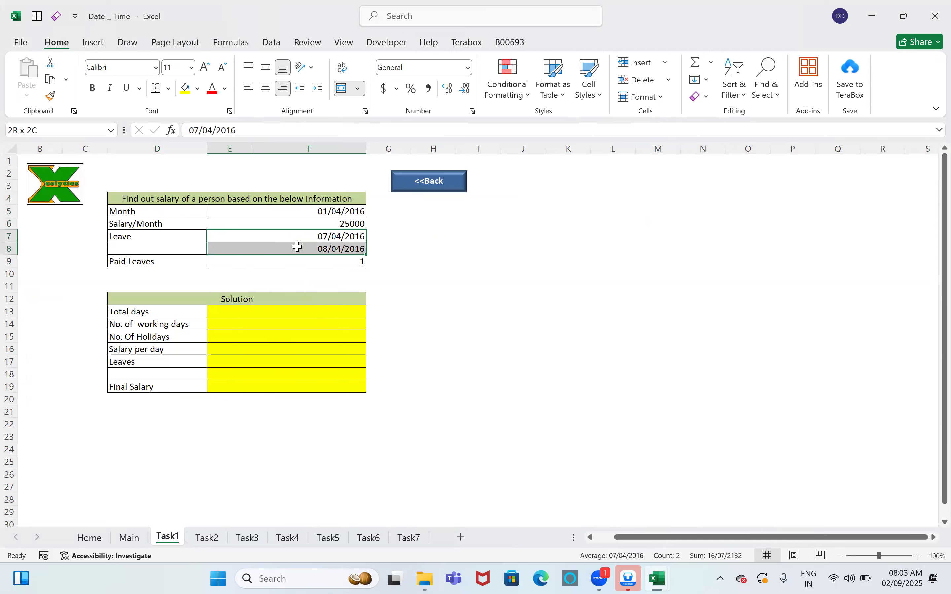
left_click(322, 261)
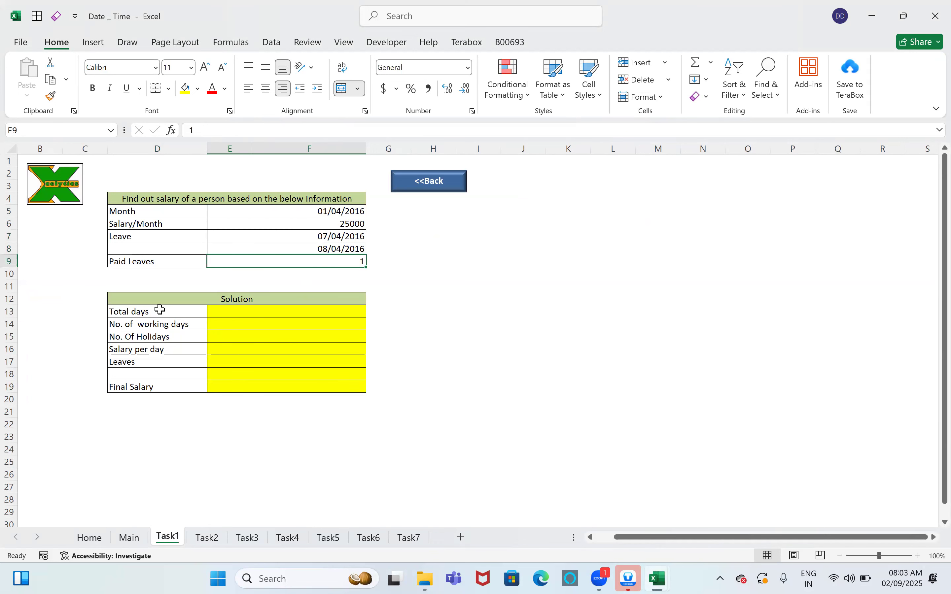
Step: Go through the Solution cells from Total days down to Final Salary
left_click_drag(168, 388, 244, 390)
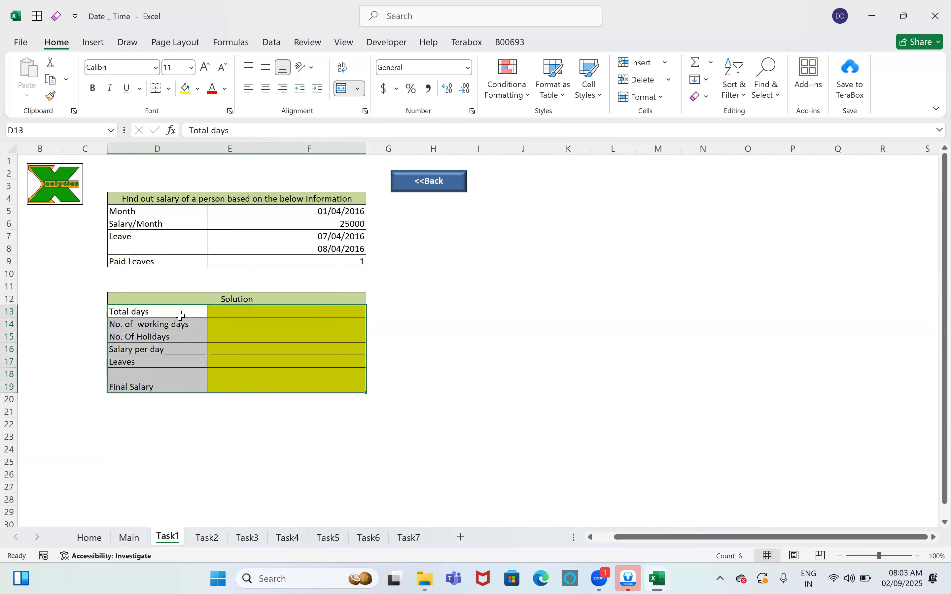
left_click(180, 314)
left_click(258, 316, "shift")
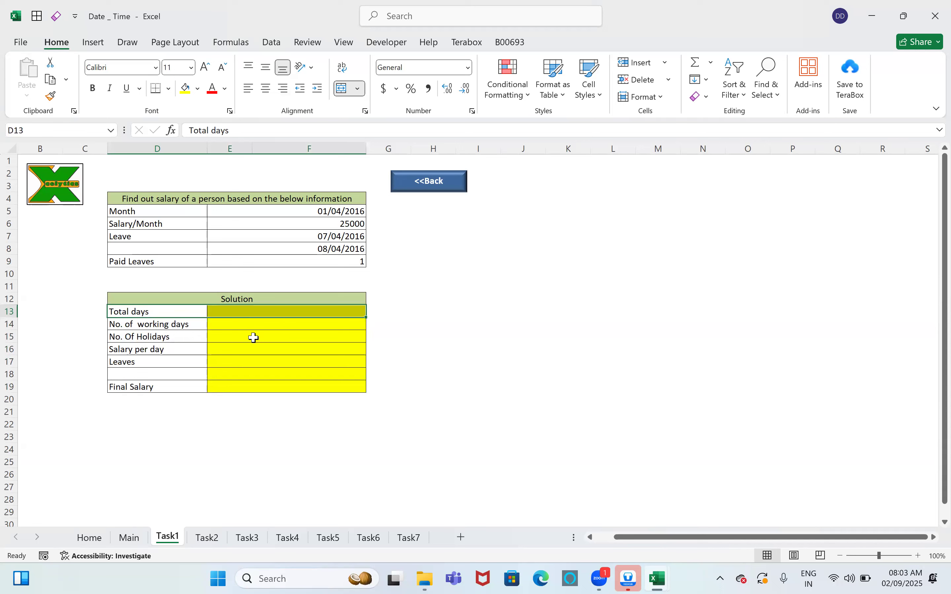
left_click(247, 326)
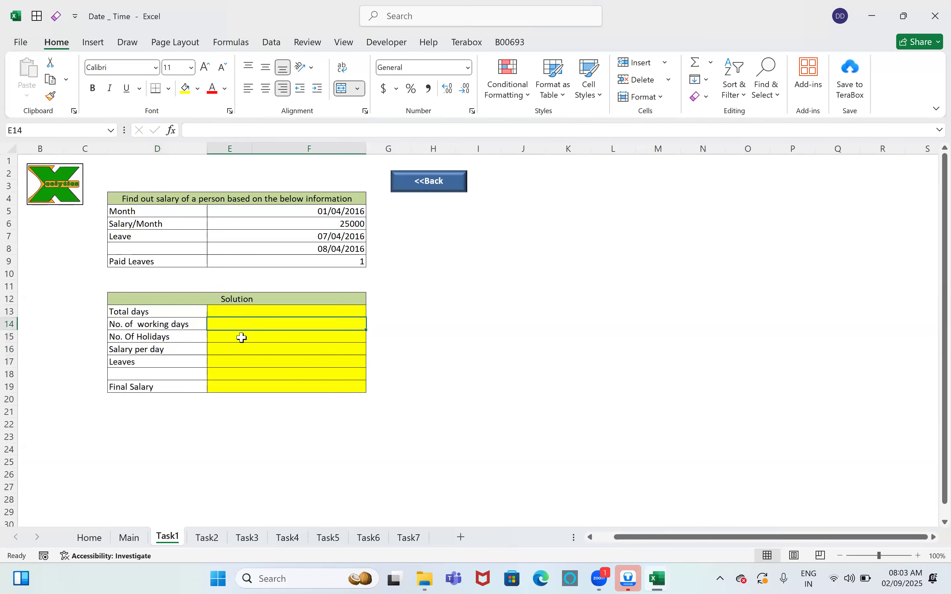
left_click(237, 337)
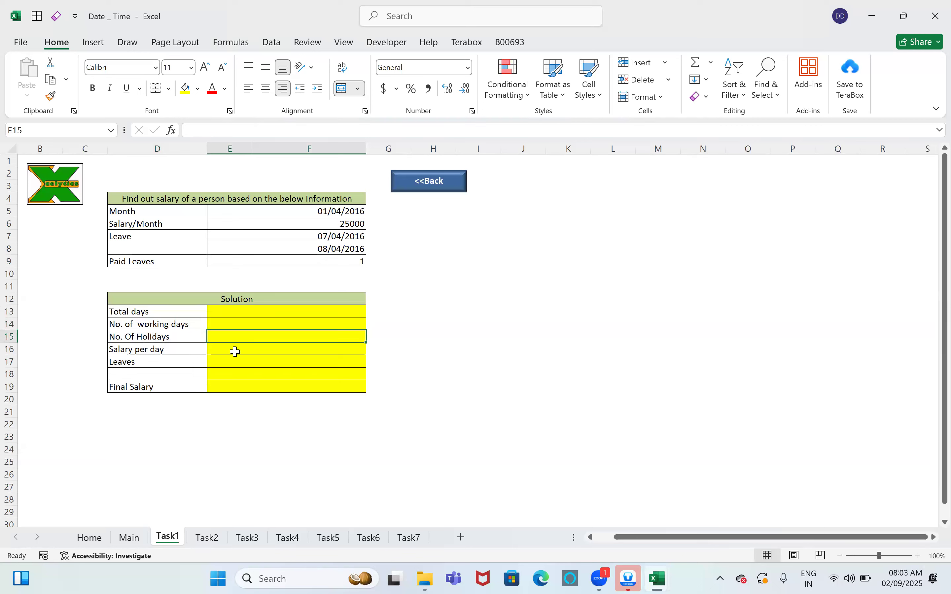
left_click(236, 352)
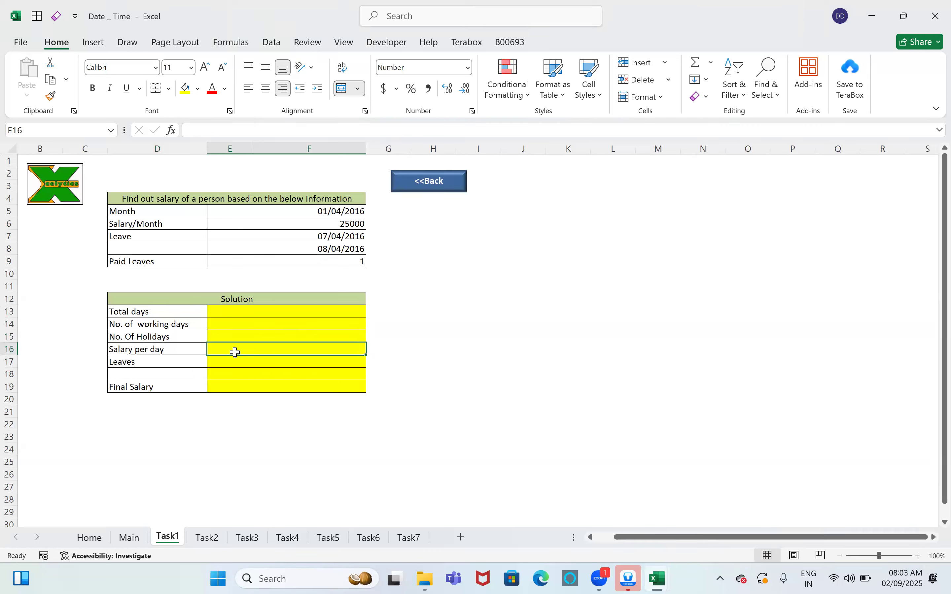
left_click(239, 362)
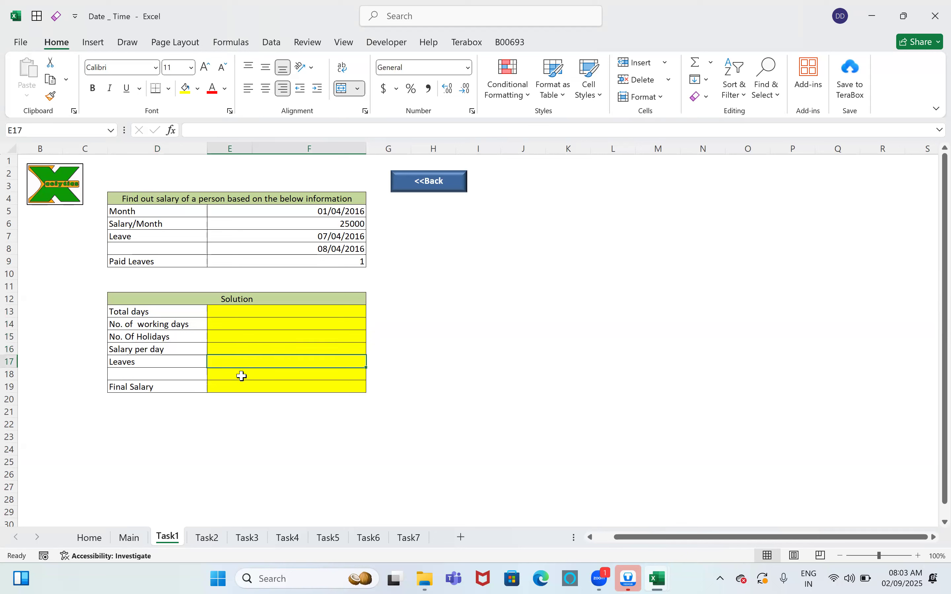
left_click(239, 390)
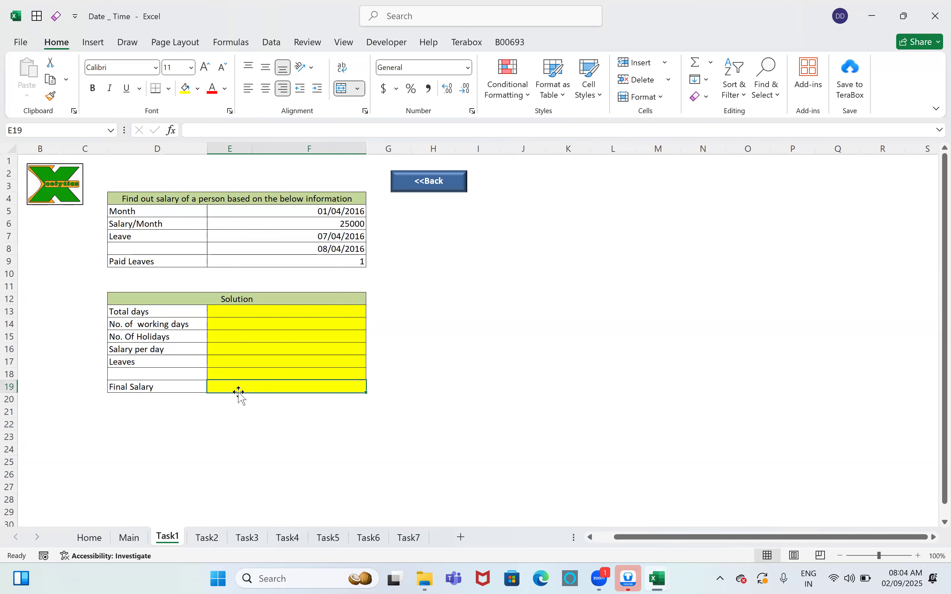
Step: Browse Task2, Task3, Task4 and Task7, check the 450000 fixed salary, then close Date _ Time
left_click(209, 538)
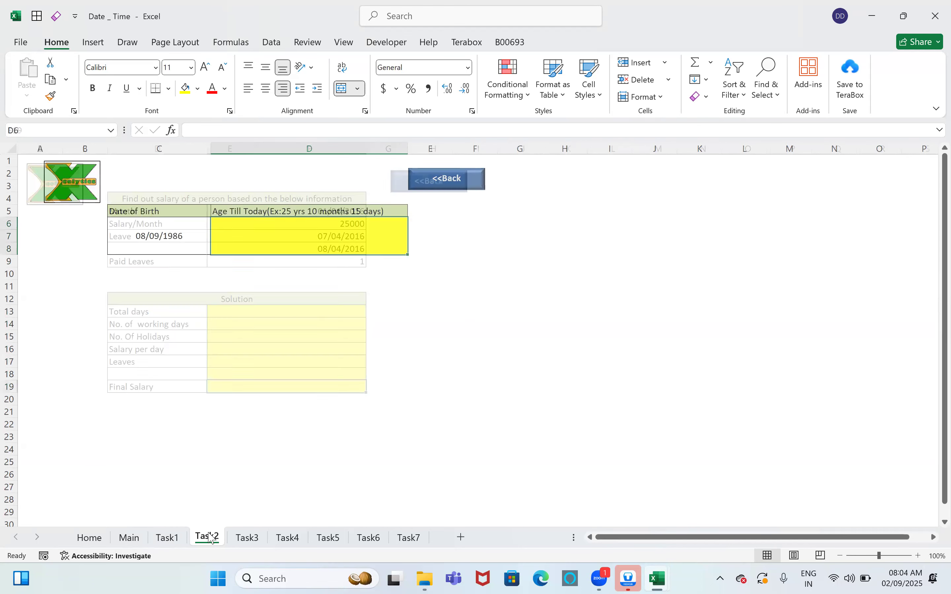
left_click(238, 539)
left_click(287, 539)
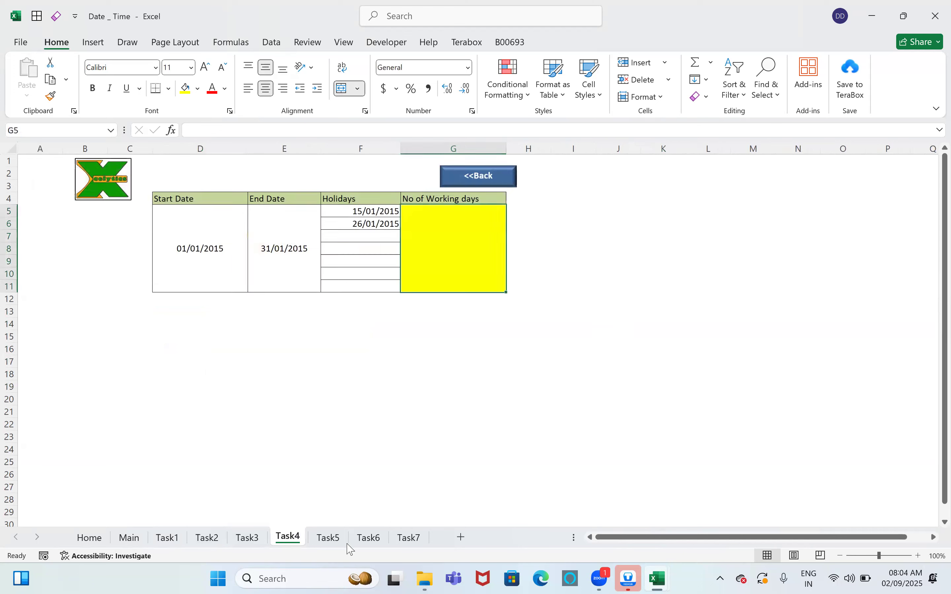
left_click(407, 542)
left_click(228, 186)
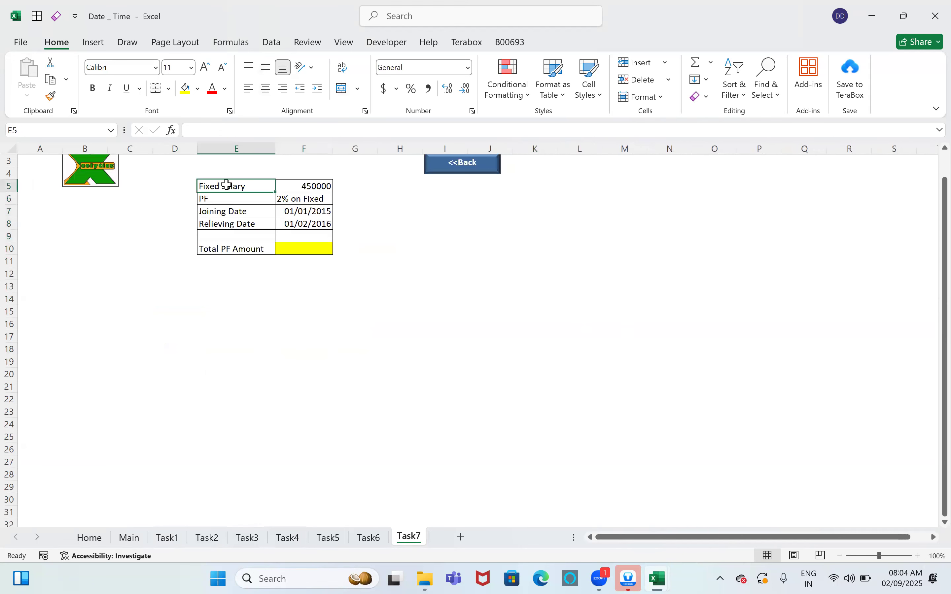
left_click(279, 187)
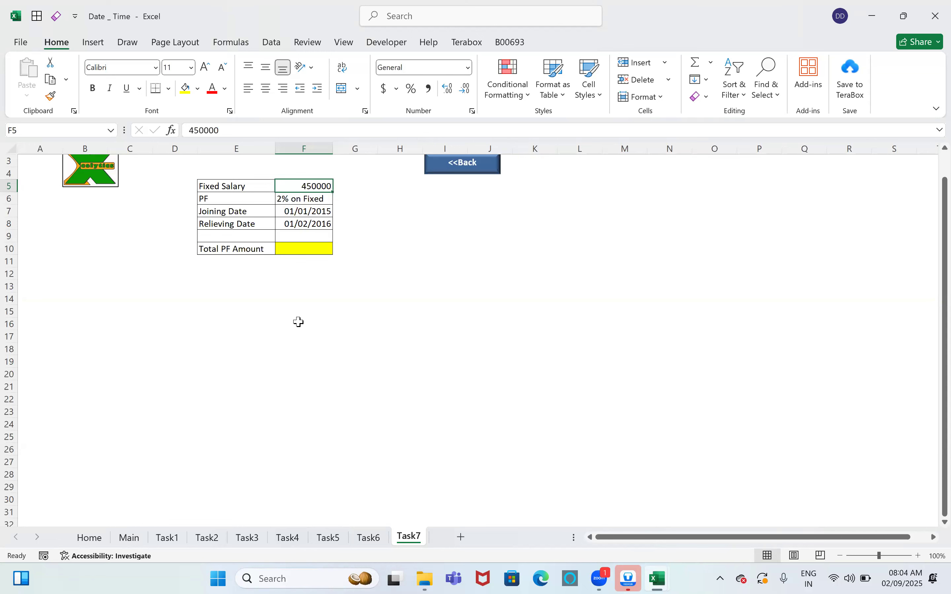
left_click(936, 16)
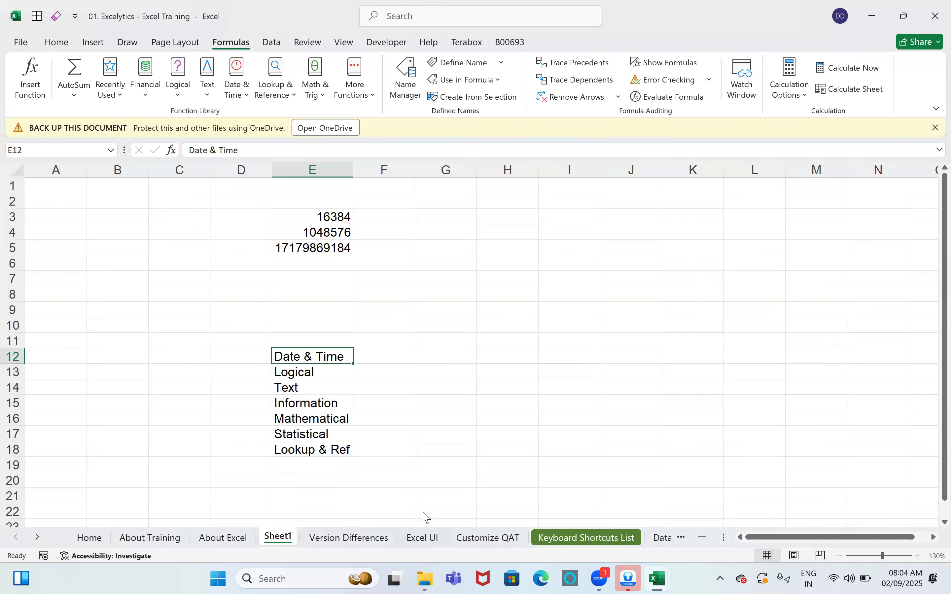
left_click(318, 376)
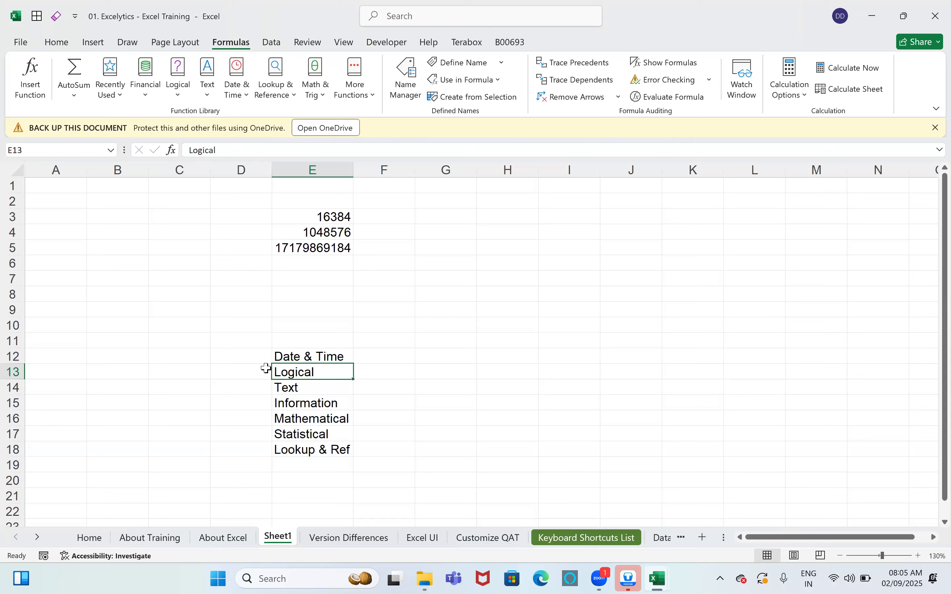
left_click(341, 448)
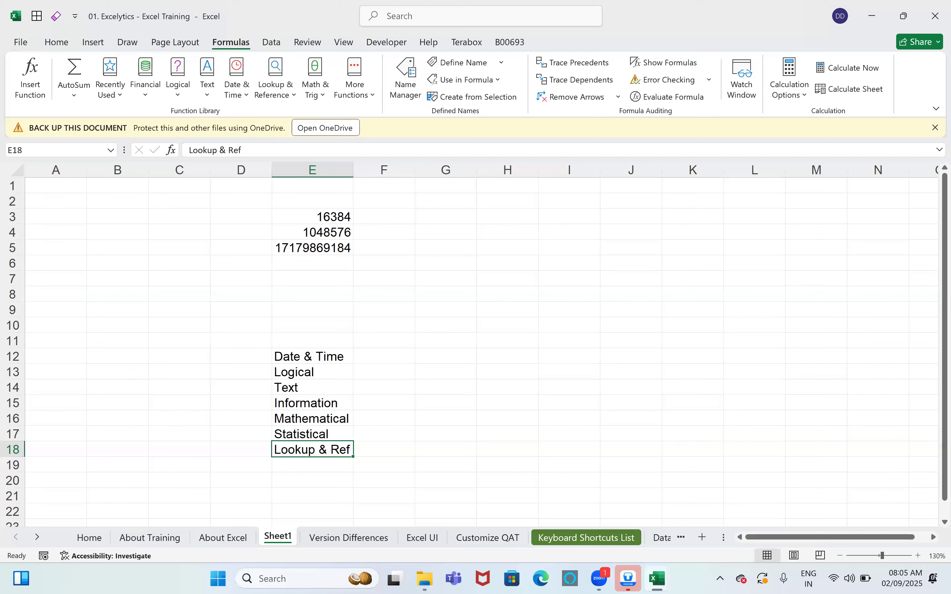
mouse_move(424, 578)
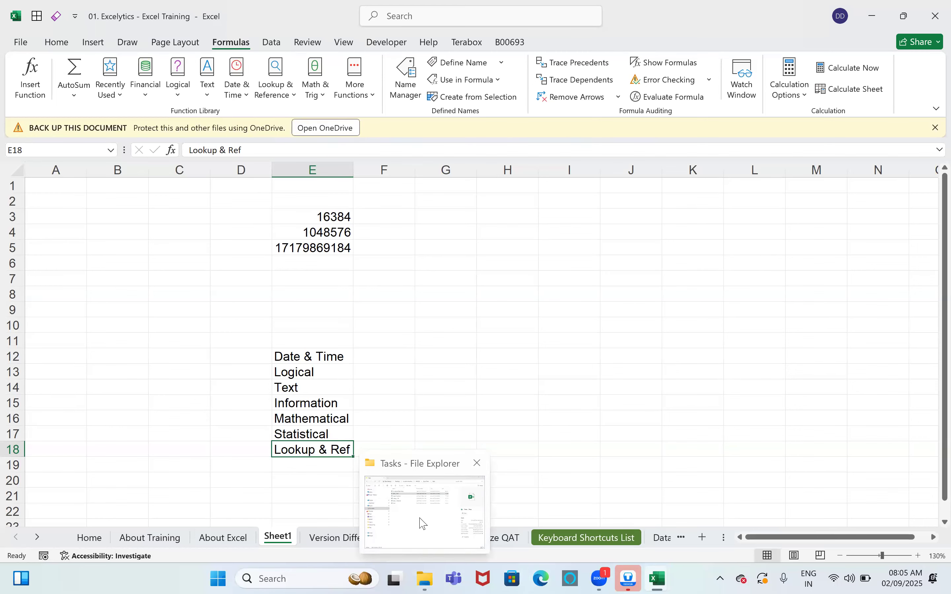
Step: Open Lookup _ Ref from the Tasks folder and scroll its sheet tabs toward the first tasks
left_click(420, 520)
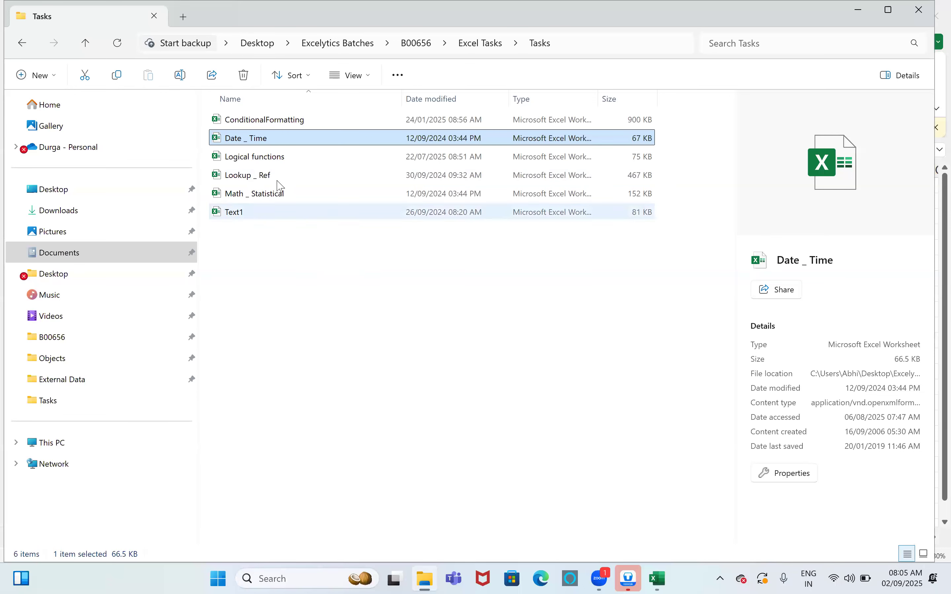
double_click(268, 176)
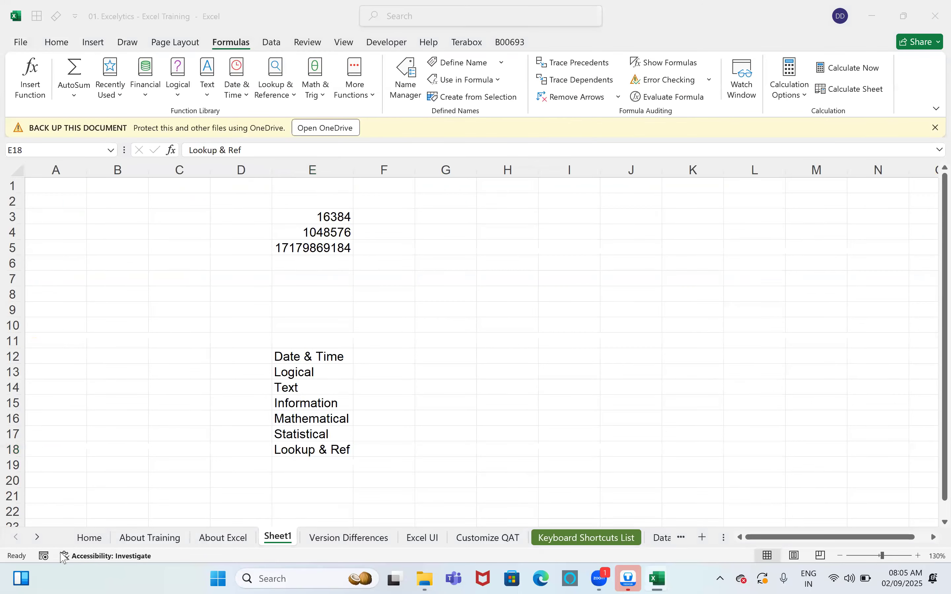
left_click(16, 539)
left_click(16, 538)
left_click(15, 538)
left_click(15, 539)
left_click(15, 539)
left_click(15, 539)
left_click(15, 538)
Step: View the Task3, Task4, Task5, Task6 and Task7 sheets in turn
left_click(90, 541)
left_click(128, 540)
left_click(170, 538)
left_click(210, 538)
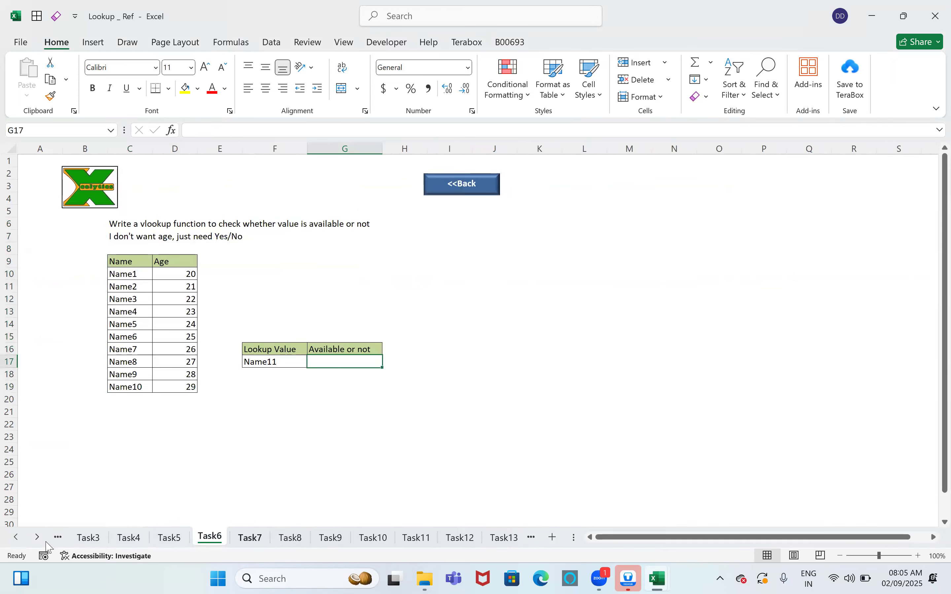
left_click(250, 539)
Step: Scroll to the last tabs, view Task33, Task32 and Task31, then close the Lookup _ Ref workbook
left_click(38, 537)
left_click(37, 537)
left_click(37, 537)
left_click(37, 537)
left_click(37, 537)
left_click(37, 537)
left_click(37, 537)
left_click(37, 537)
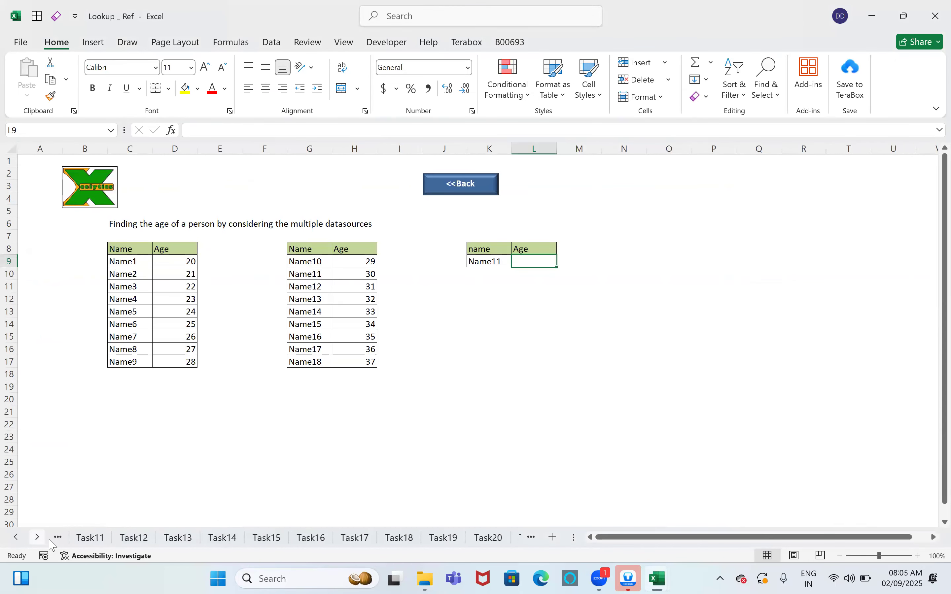
left_click(37, 538)
left_click(37, 537)
left_click(38, 537)
left_click(37, 537)
left_click(38, 537)
left_click(38, 538)
left_click(37, 537)
left_click(42, 542)
left_click(43, 541)
left_click(43, 541)
left_click(43, 541)
left_click(43, 541)
left_click(43, 541)
left_click(44, 542)
left_click(452, 539)
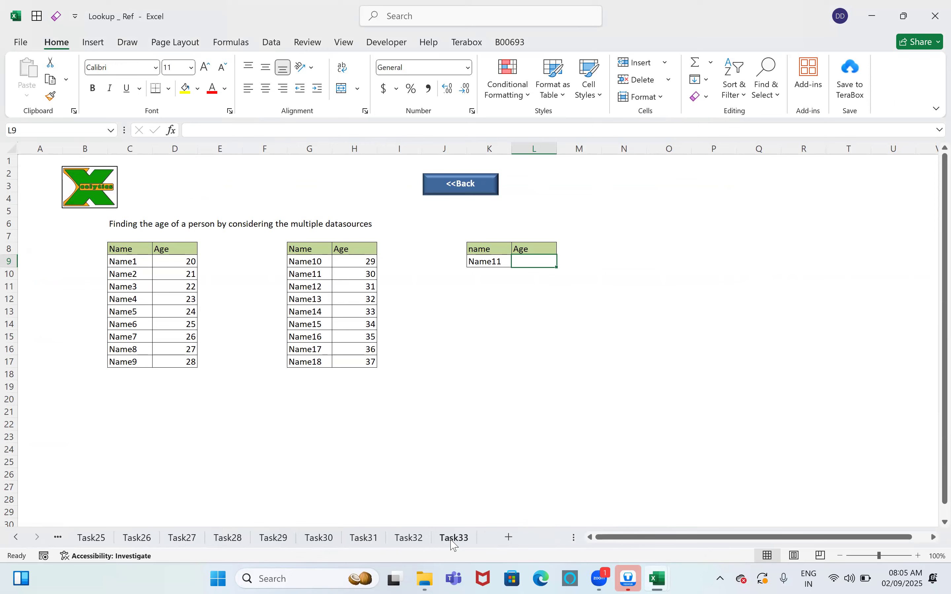
left_click(408, 538)
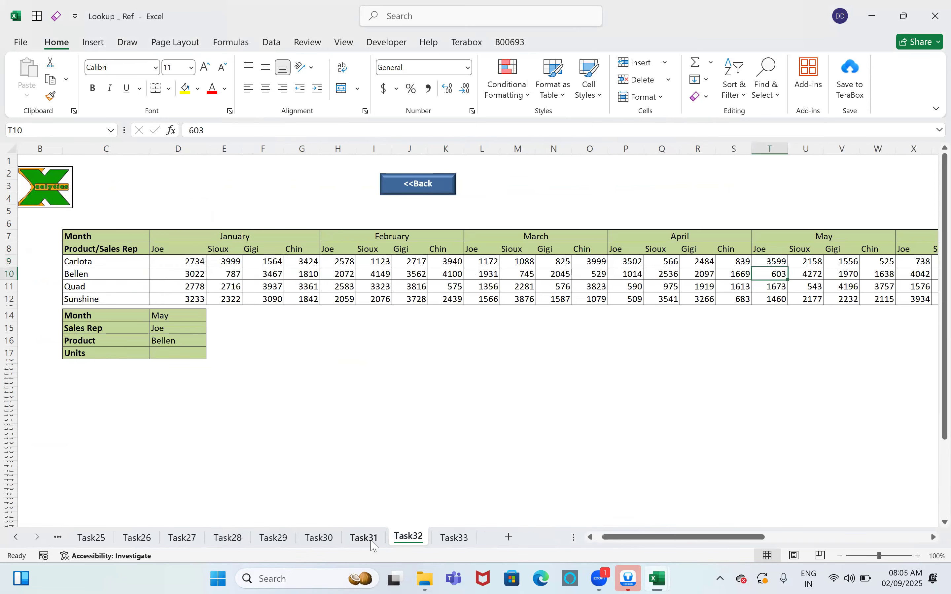
left_click(367, 541)
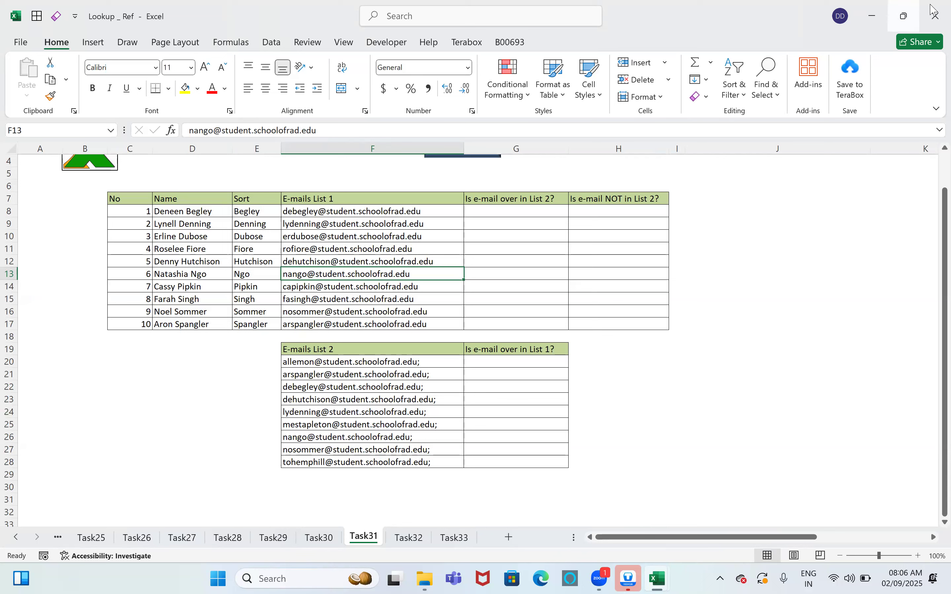
left_click(935, 16)
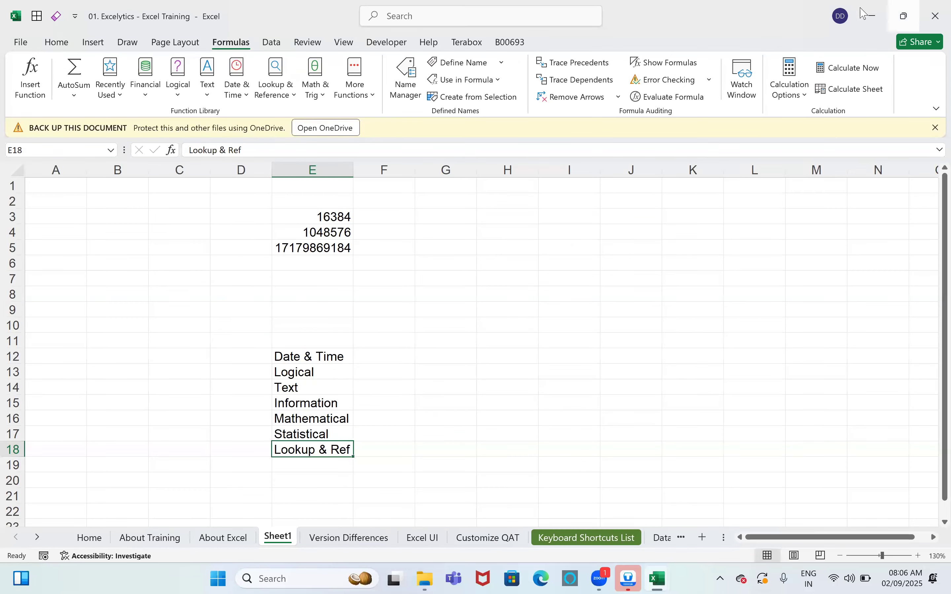
Step: Minimize Excel, move up to the Excel Tasks folder and open Excel - L1 Assessment V1.5
left_click(872, 16)
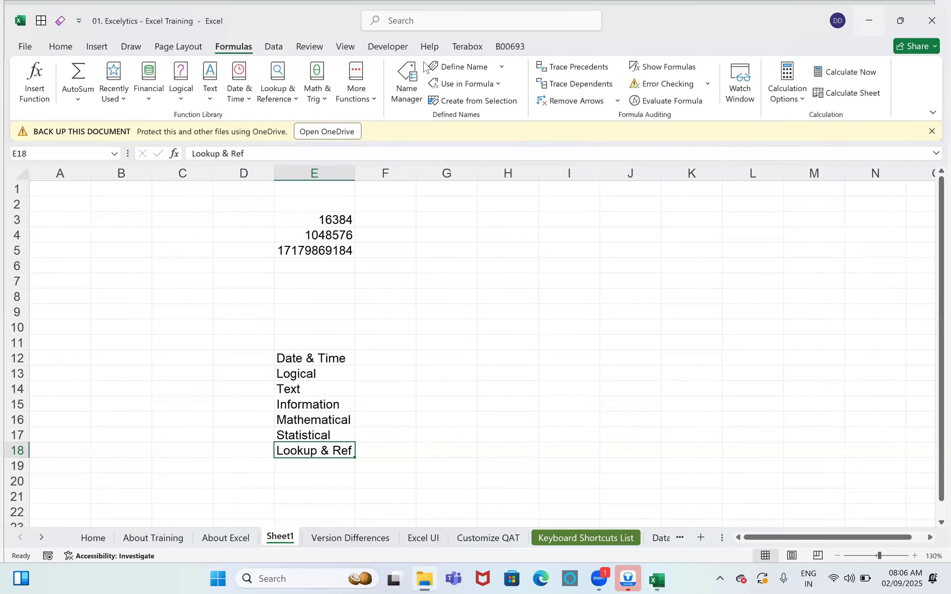
left_click(469, 48)
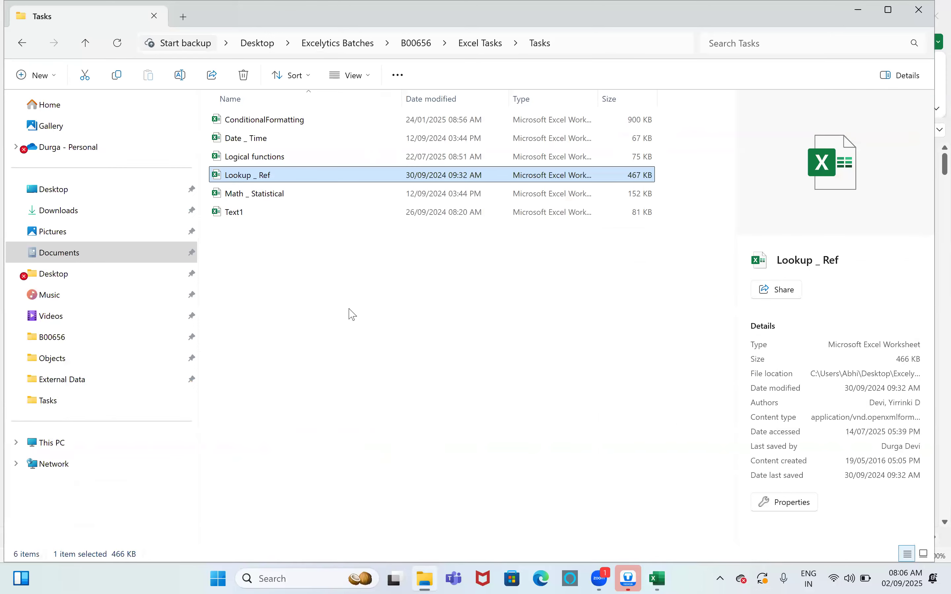
left_click(304, 157)
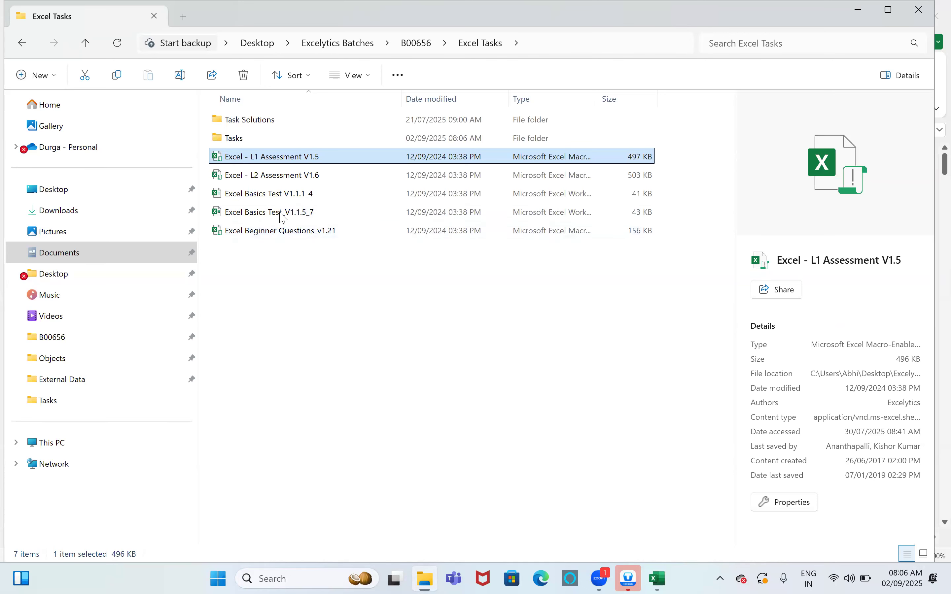
double_click(280, 157)
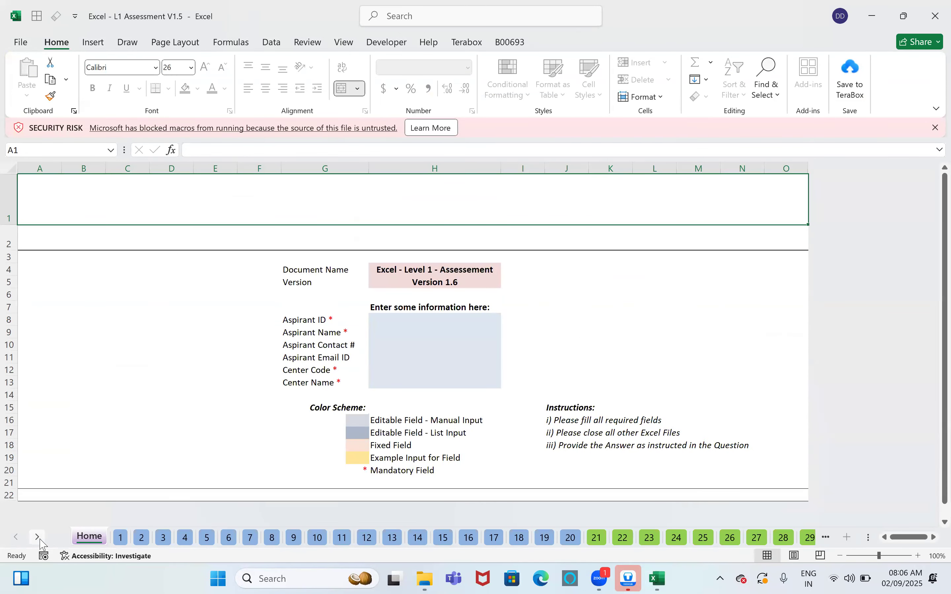
Step: View question sheets 1 and 20, then scroll the tab strip toward the later questions
left_click(122, 540)
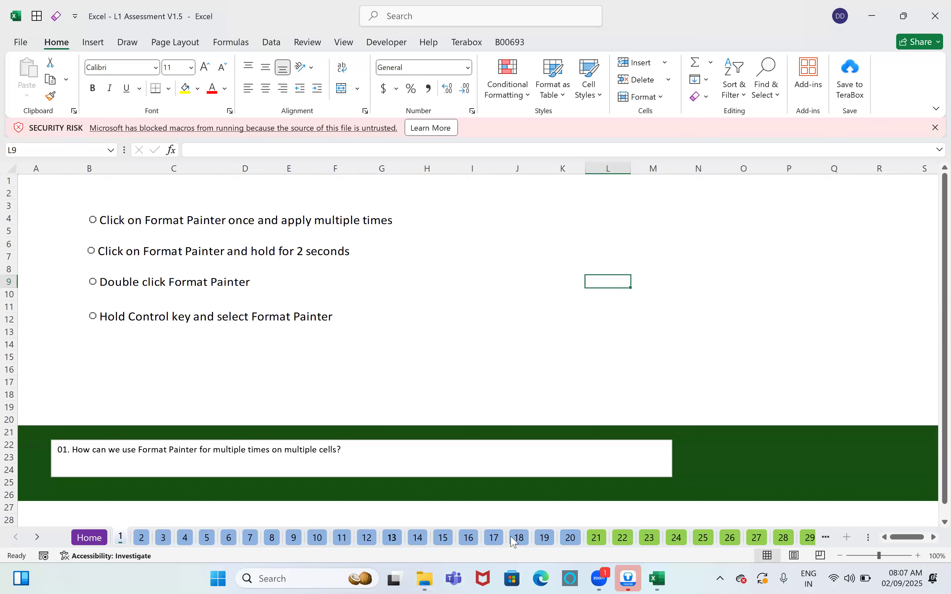
left_click(570, 538)
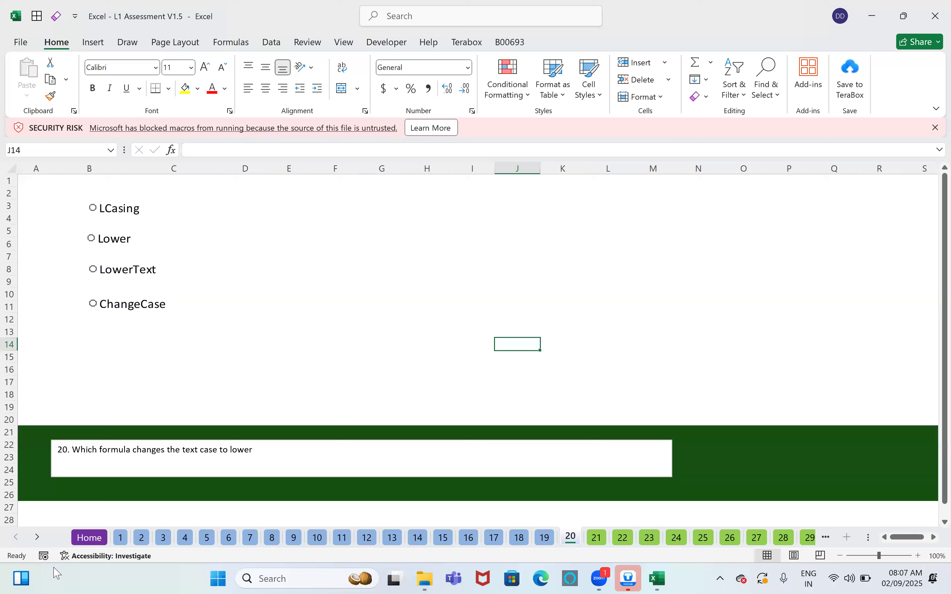
left_click(38, 537)
left_click(38, 537)
left_click(38, 537)
left_click(38, 537)
left_click(41, 541)
left_click(41, 541)
left_click(41, 541)
left_click(41, 541)
left_click(41, 541)
left_click(41, 541)
left_click(41, 541)
left_click(41, 541)
left_click(41, 541)
left_click(41, 542)
left_click(41, 542)
left_click(41, 541)
left_click(41, 541)
left_click(40, 541)
left_click(41, 541)
left_click(41, 541)
left_click(41, 541)
left_click(41, 541)
left_click(41, 541)
left_click(41, 541)
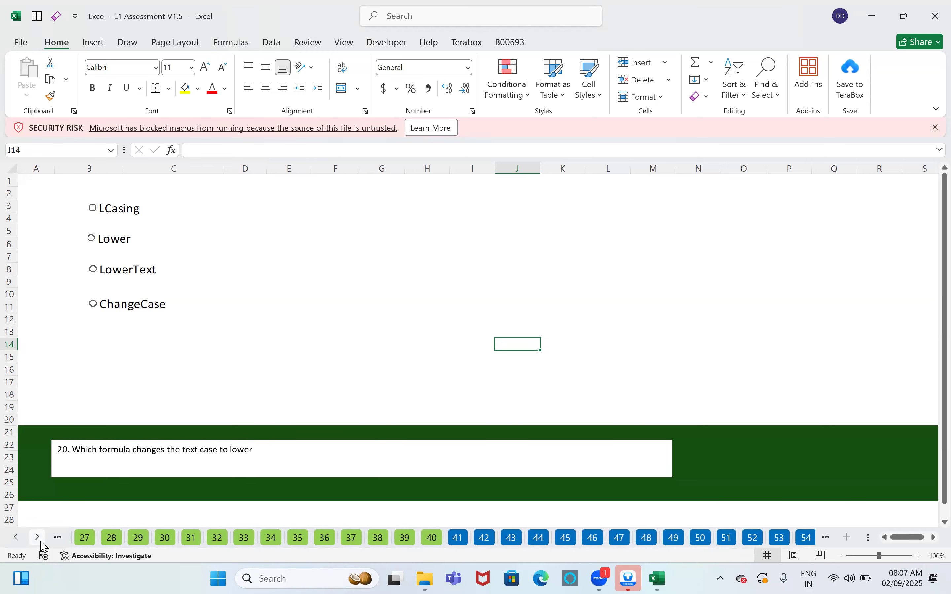
left_click(41, 542)
left_click(41, 542)
left_click(41, 541)
Step: Browse the Insert, Page Layout, Formulas and Review ribbon tabs, then close the L1 Assessment workbook
left_click(93, 42)
left_click(175, 42)
left_click(232, 42)
left_click(300, 44)
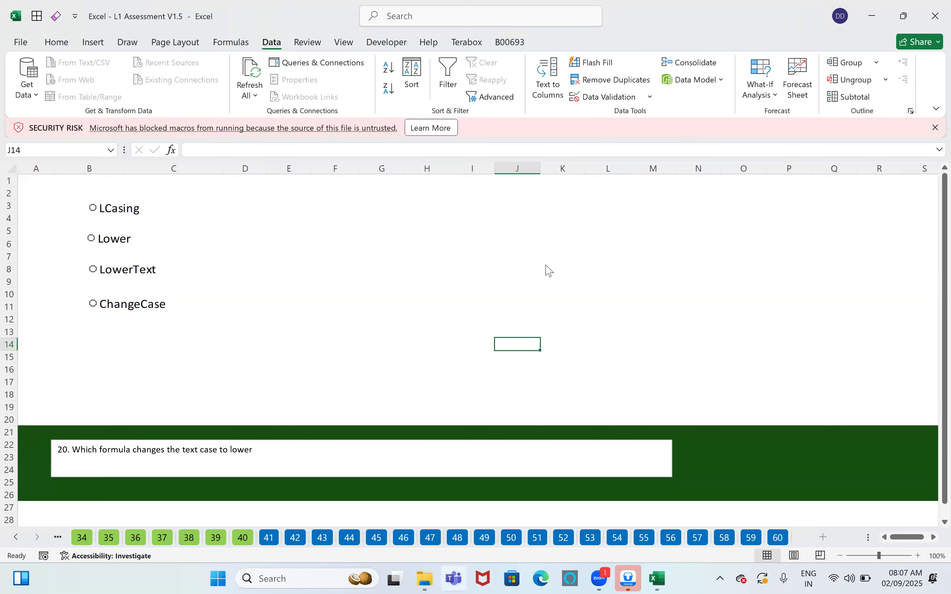
left_click(935, 15)
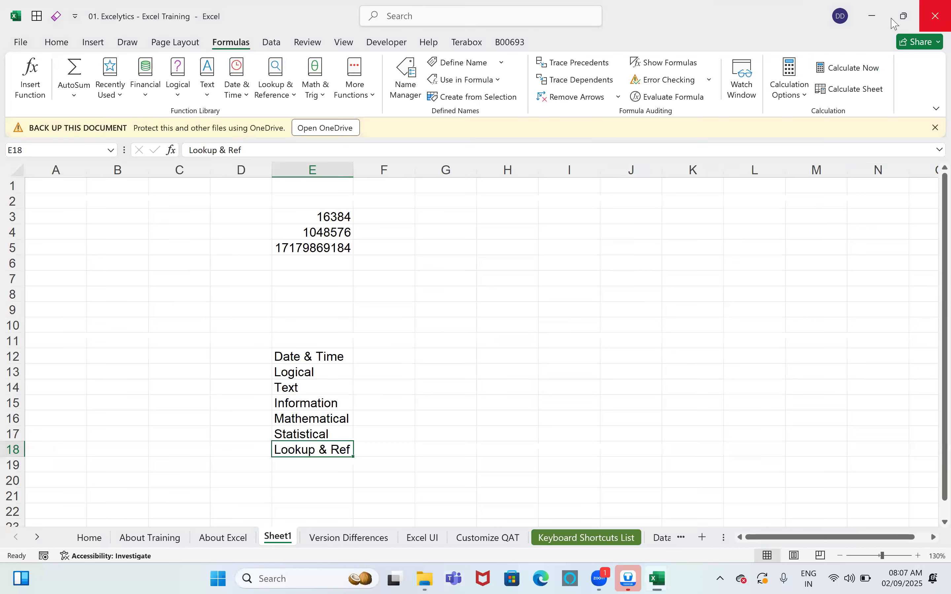
Step: Minimize Excel, select Excel - L2 Assessment V1.6, then open Excel Beginner Questions_v1.21
left_click(876, 15)
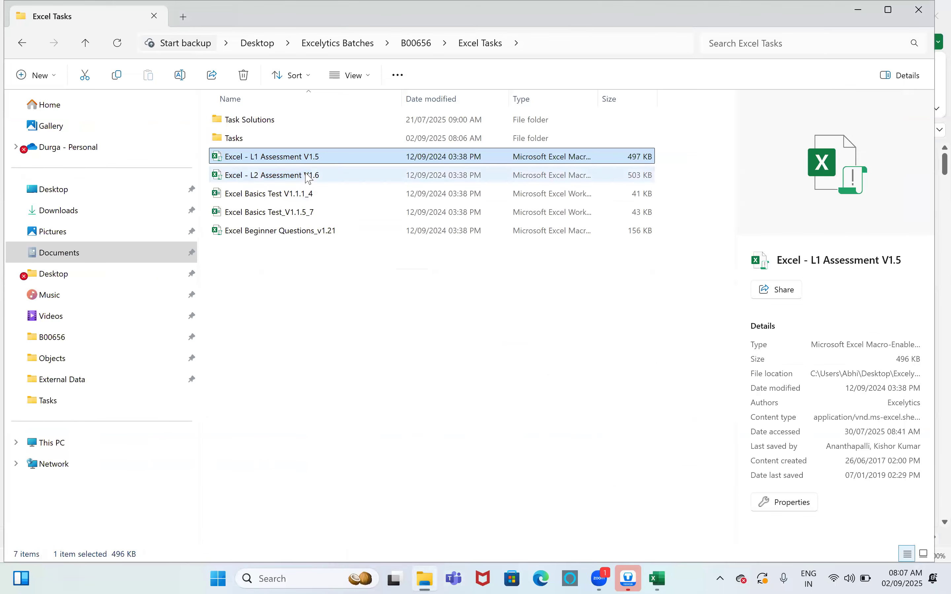
left_click(309, 177)
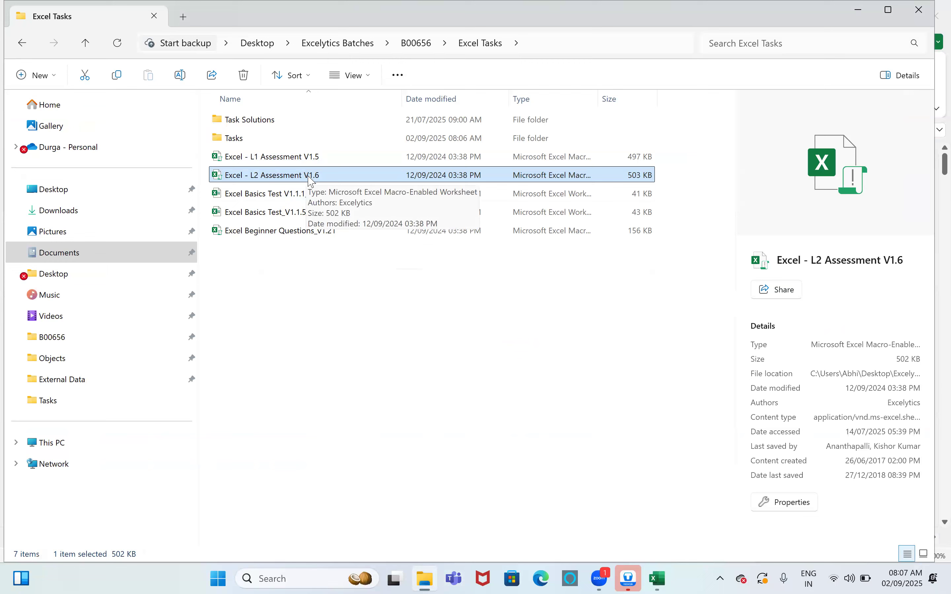
left_click(297, 233)
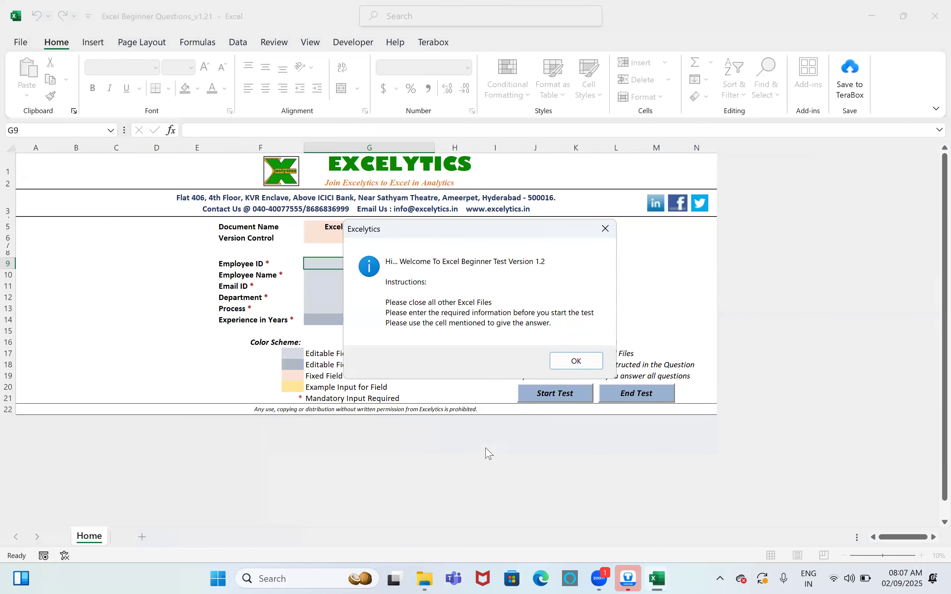
Step: Dismiss the welcome message and close the beginner questions workbook without saving
left_click(575, 361)
left_click(935, 16)
key("Tab")
key("Return")
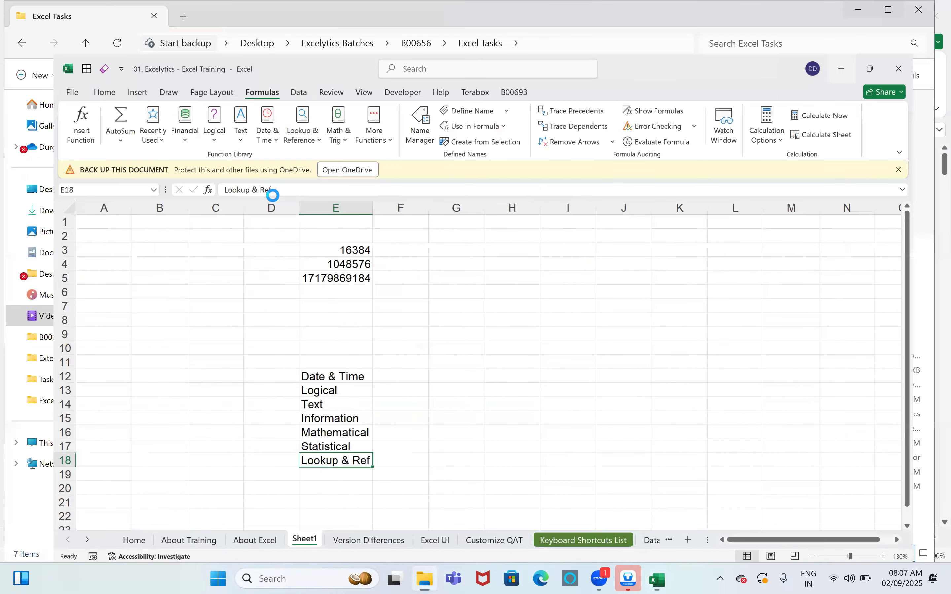
Step: Open Excel Basics Test V1.1.1_4, scroll through its Questions sheet, then close it
double_click(271, 195)
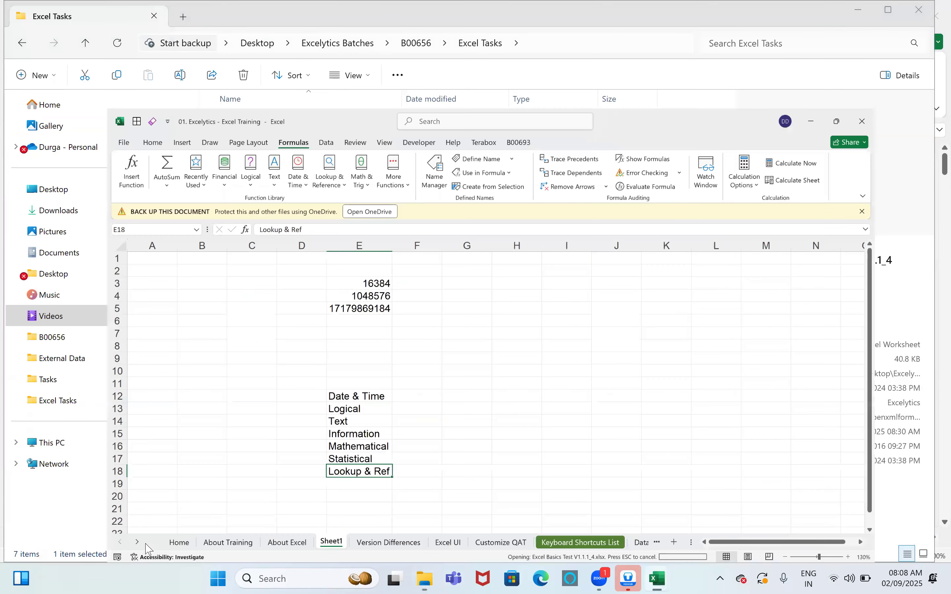
key("ctrl+Page_Down")
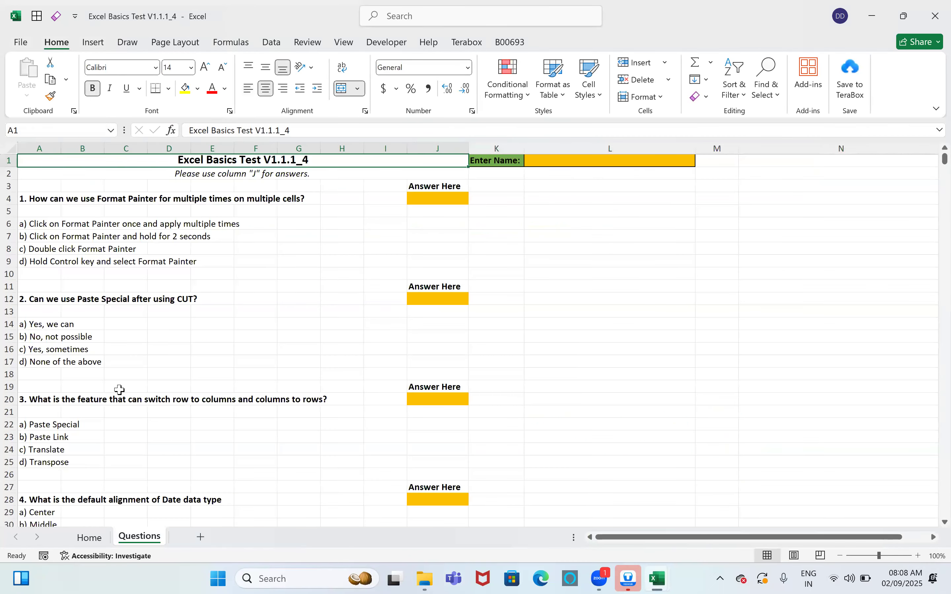
scroll(120, 390, "down", 20)
scroll(117, 389, "up", 16)
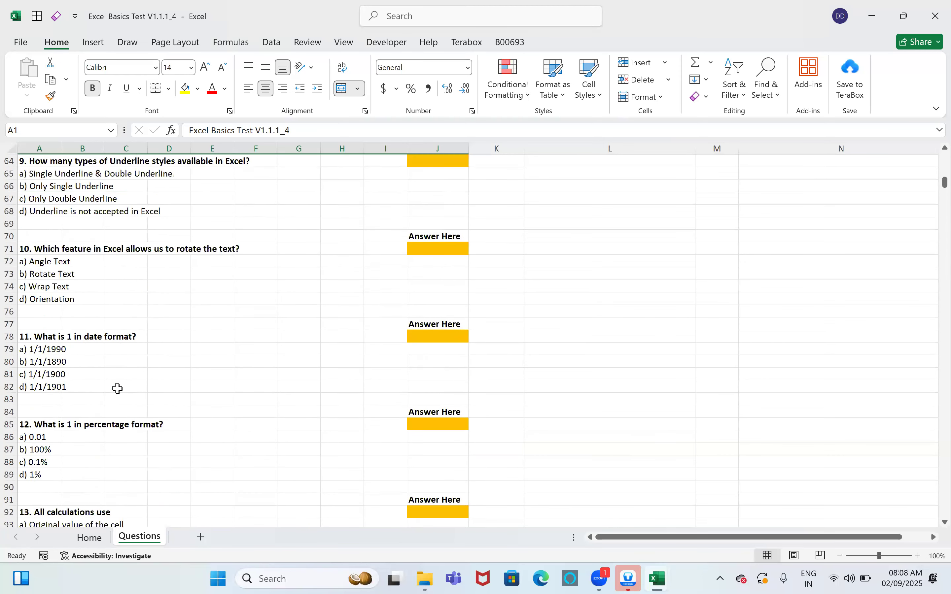
scroll(118, 390, "up", 13)
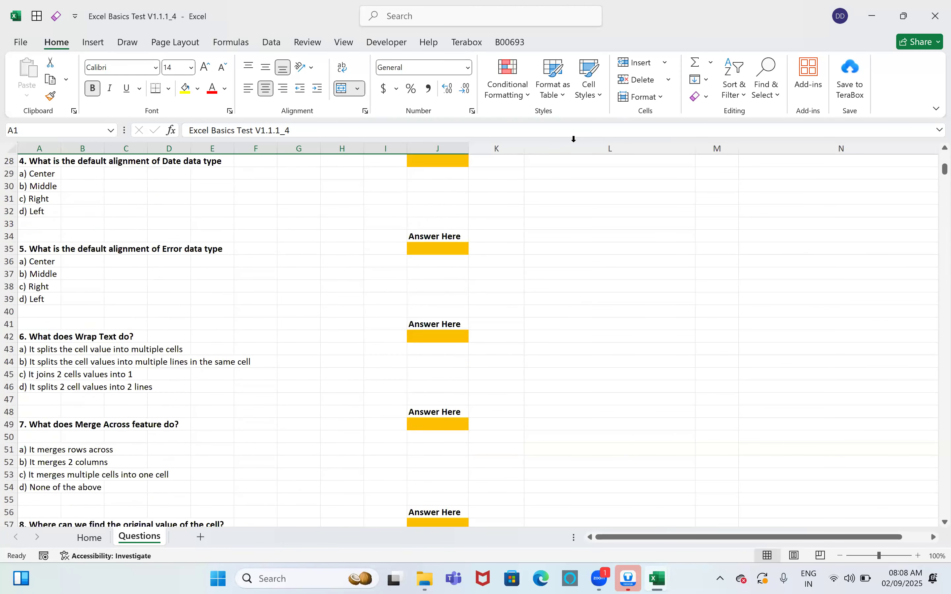
left_click(934, 16)
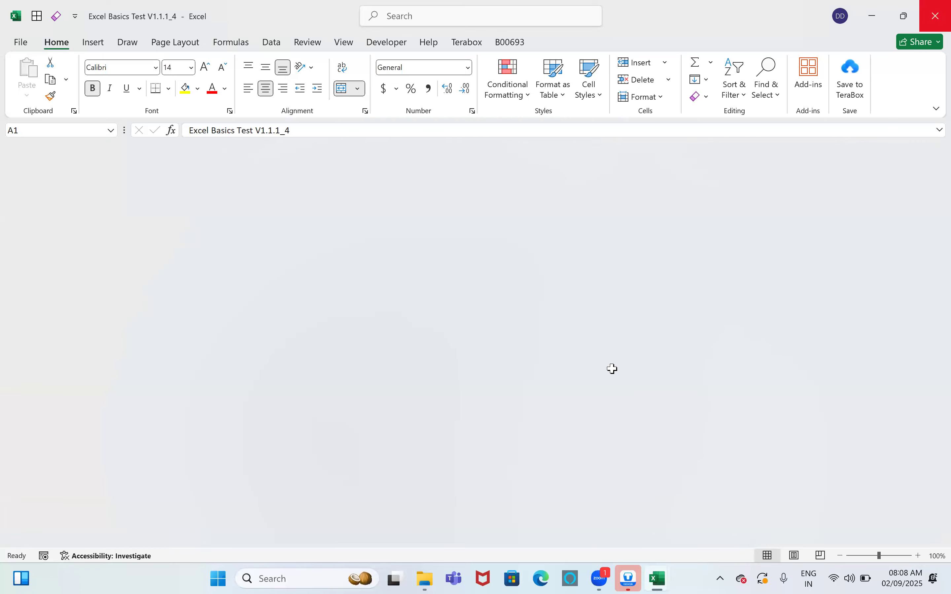
Step: Select J13, then switch to the About Excel sheet and move to the Analyze Data cell
left_click(611, 369)
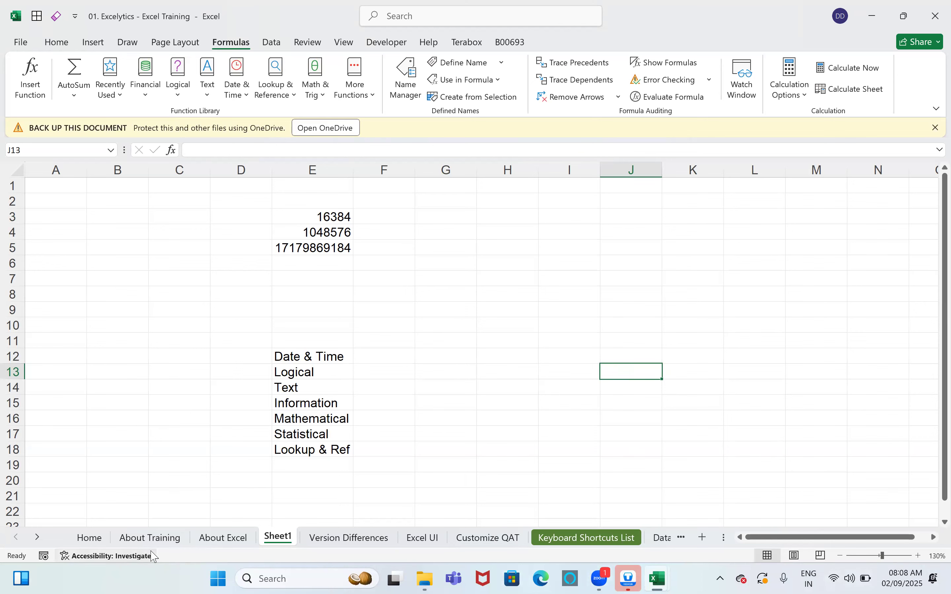
key("ctrl+Page_Up")
key("Down")
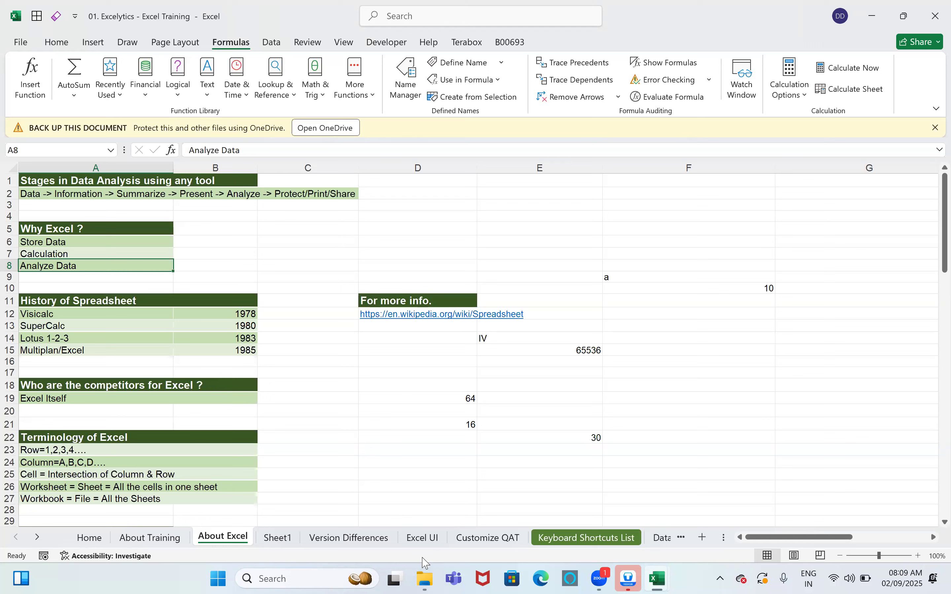
Step: Bring the Excel Tasks File Explorer window forward and go up to the B00656 folder
mouse_move(425, 580)
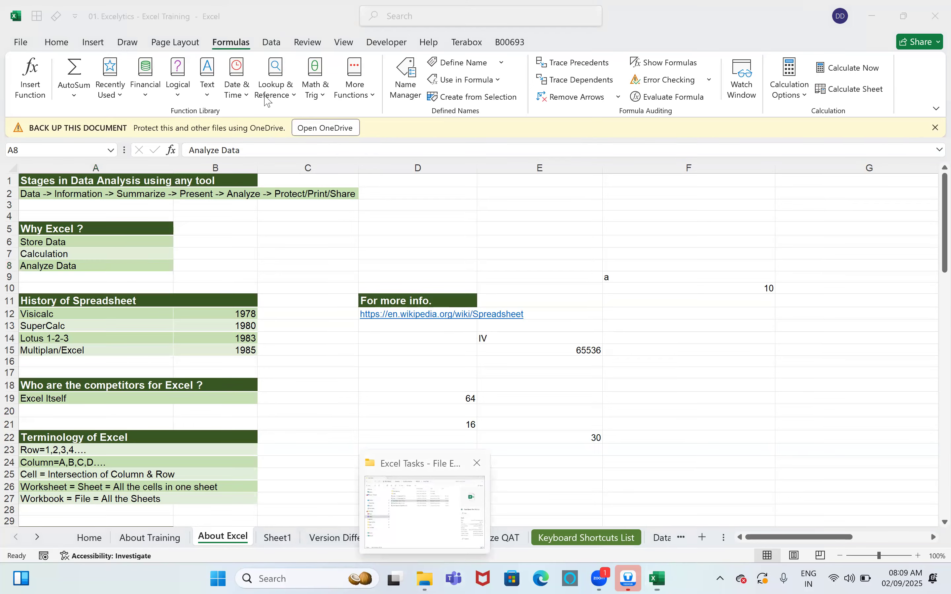
left_click(429, 504)
left_click(416, 43)
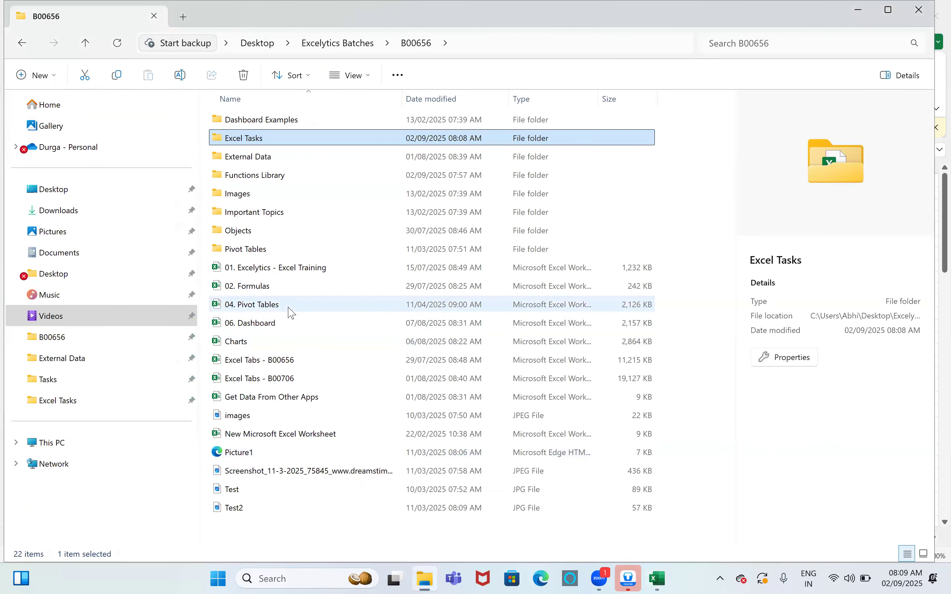
Step: Open the 06. Dashboard workbook from the B00656 folder
double_click(288, 326)
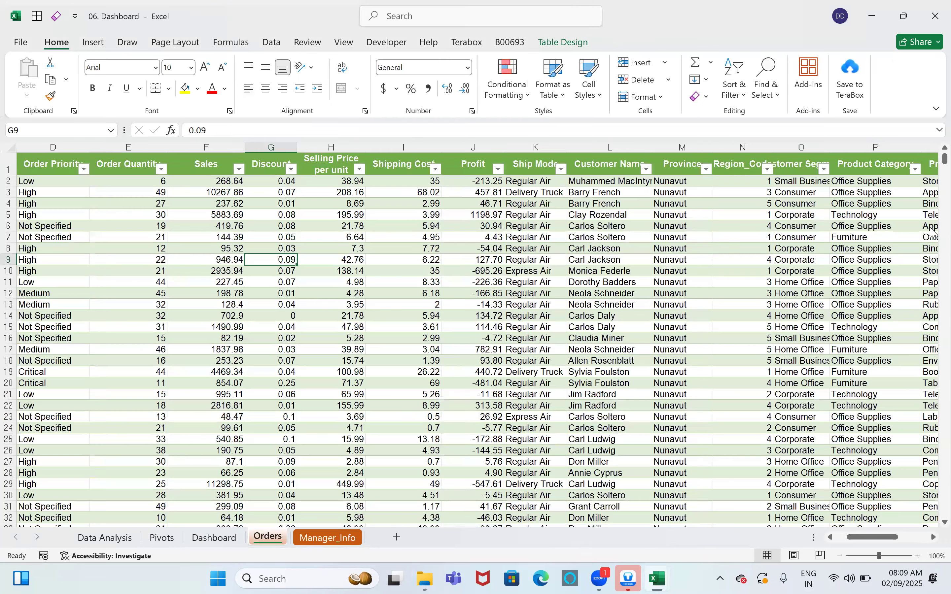
Step: Step along the Orders header row from Row ID through Sales, Customer Segment and Product Category
key("ctrl+Up")
key("Left")
key("Left")
key("Left")
key("Left")
key("Left")
key("Left")
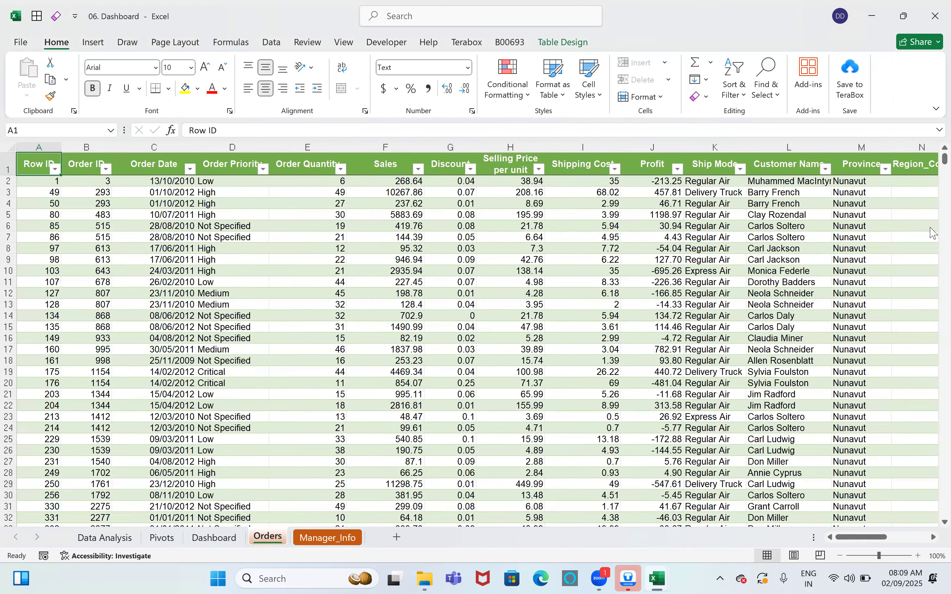
key("Right")
key("Right")
key("Right")
key("Right")
key("Right")
key("Right")
key("Right")
key("Right")
key("Right")
key("Right")
key("Right")
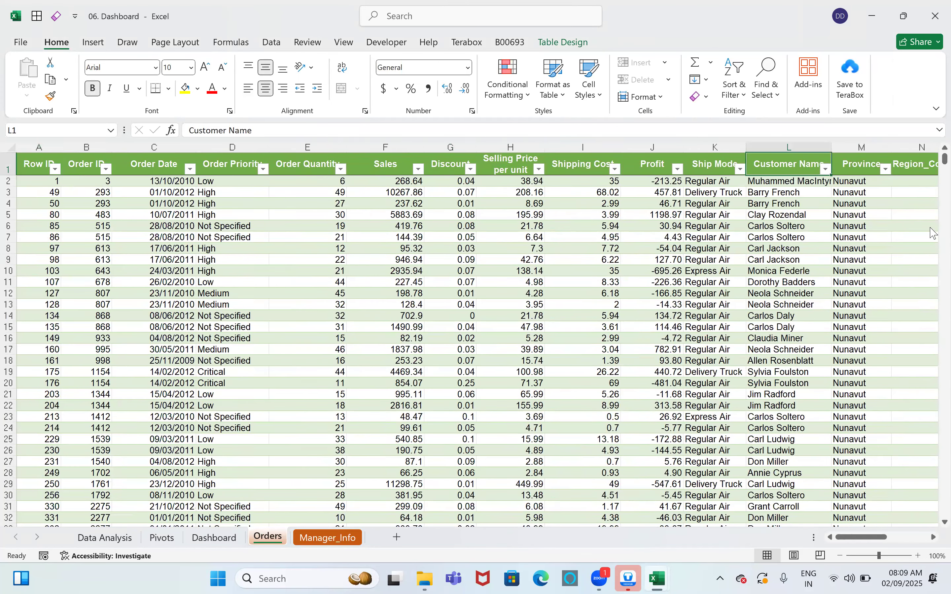
key("Right")
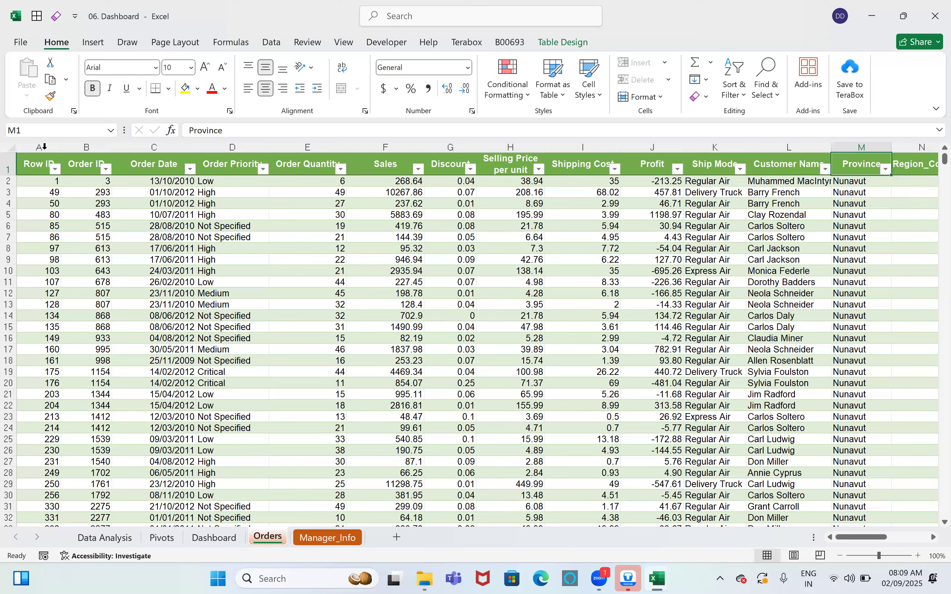
left_click(41, 147)
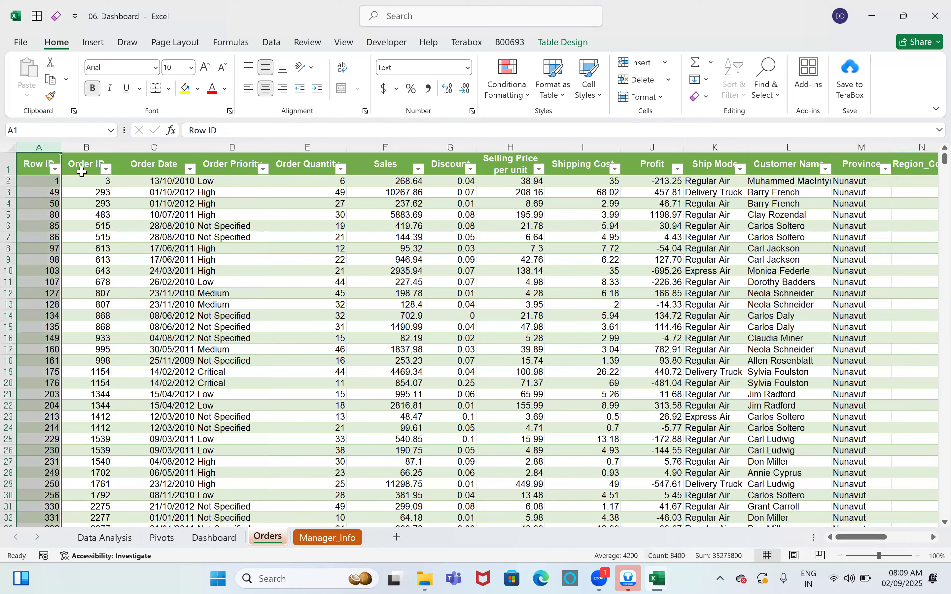
left_click(35, 172)
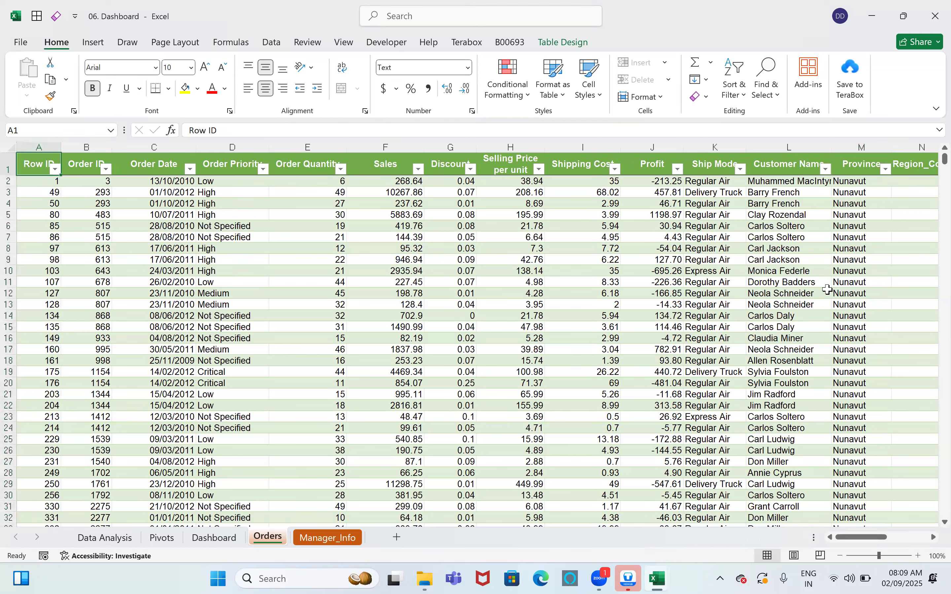
key("Right")
key("Right")
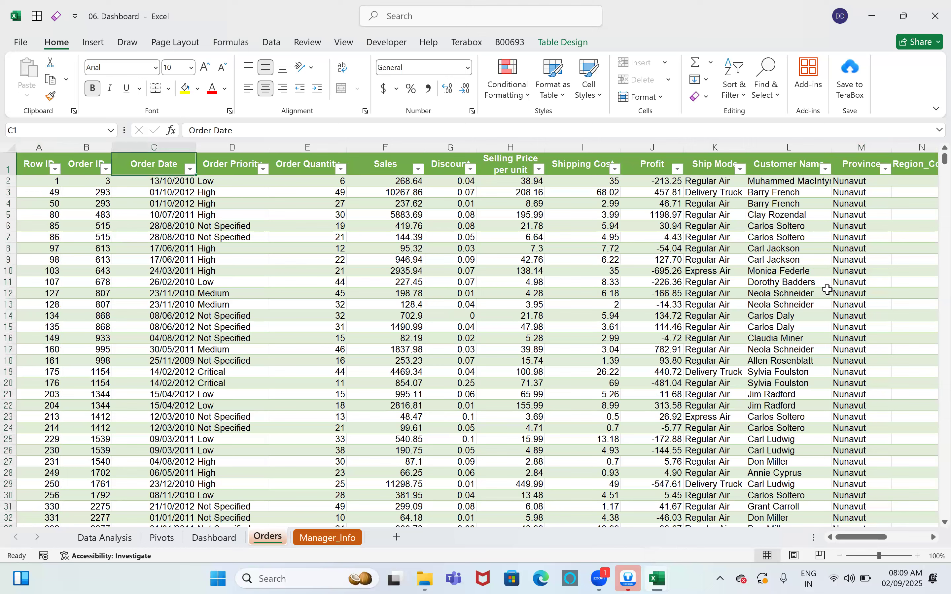
key("Right")
key("Right")
key("Right")
key("Right")
key("Right")
key("Right")
key("Right")
key("Left")
key("Left")
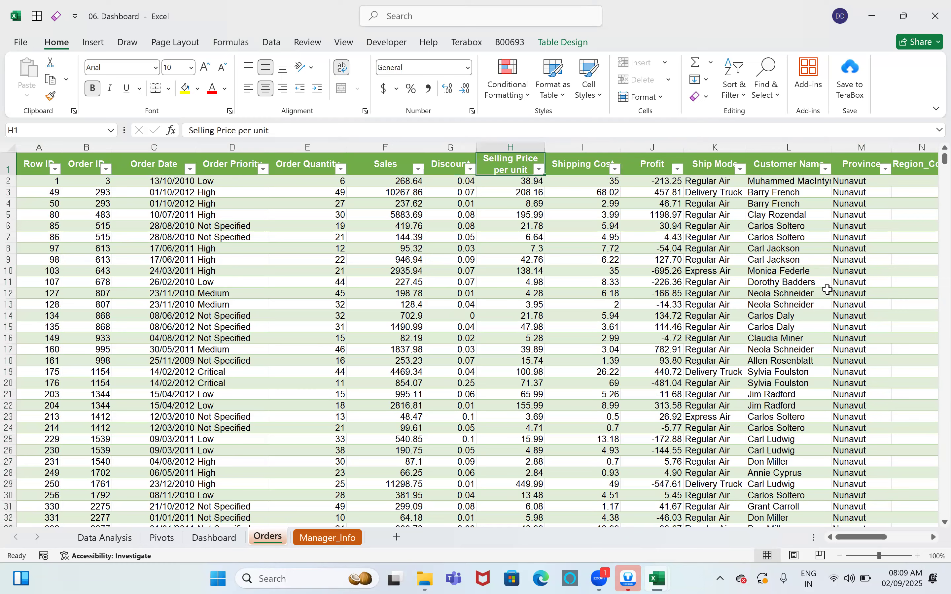
key("Right")
key("Right")
key("Right")
key("Right")
key("Right")
key("Right")
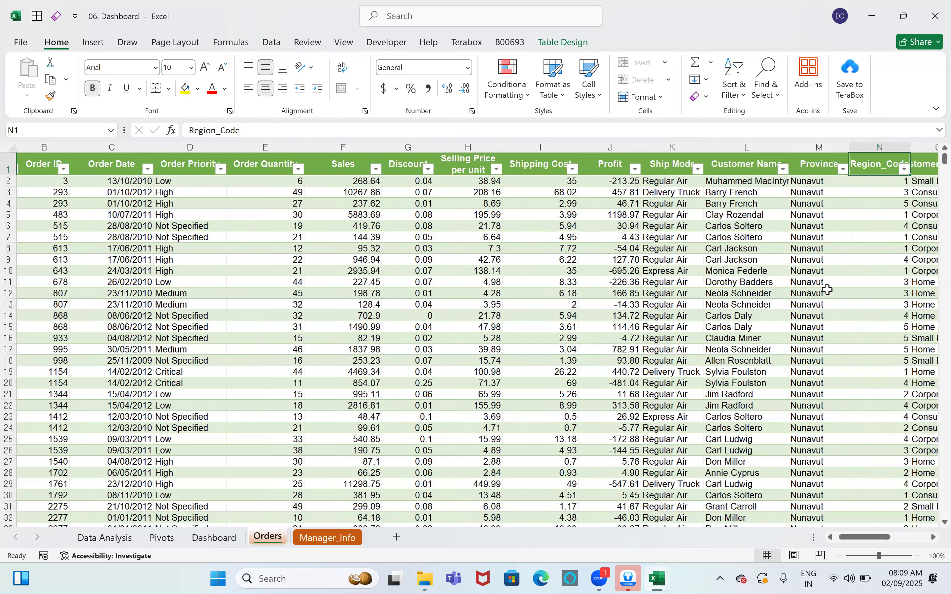
key("Right")
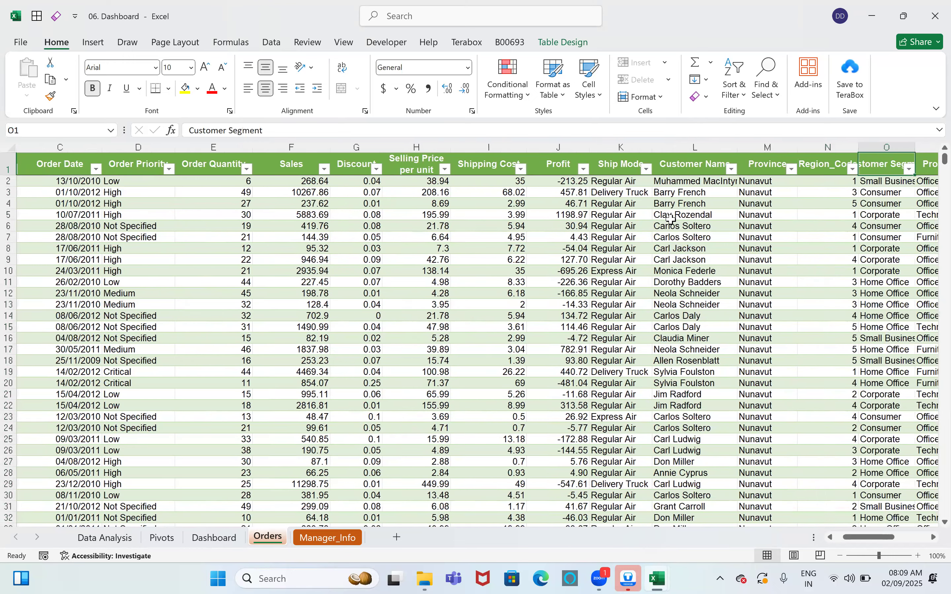
key("Right")
key("Right")
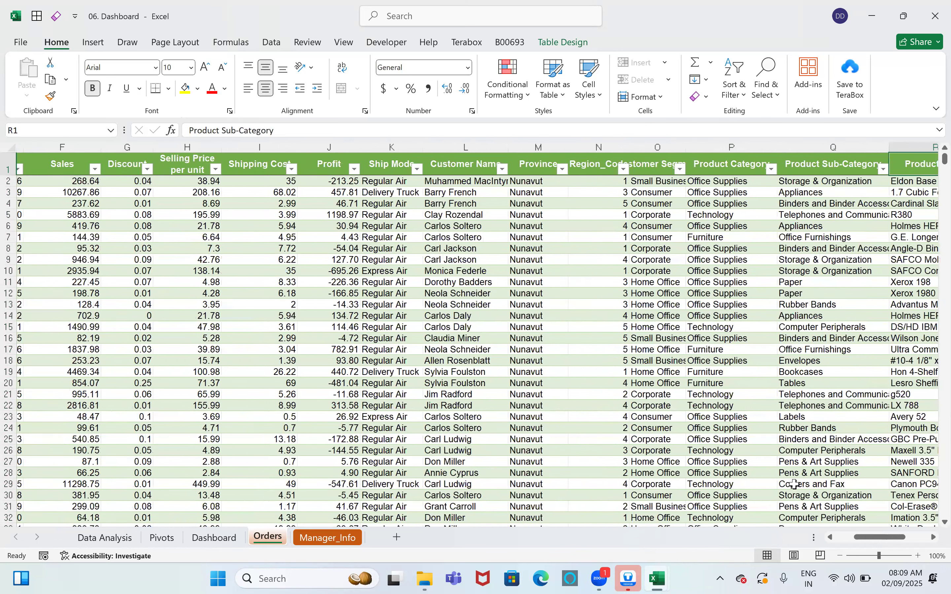
key("Right")
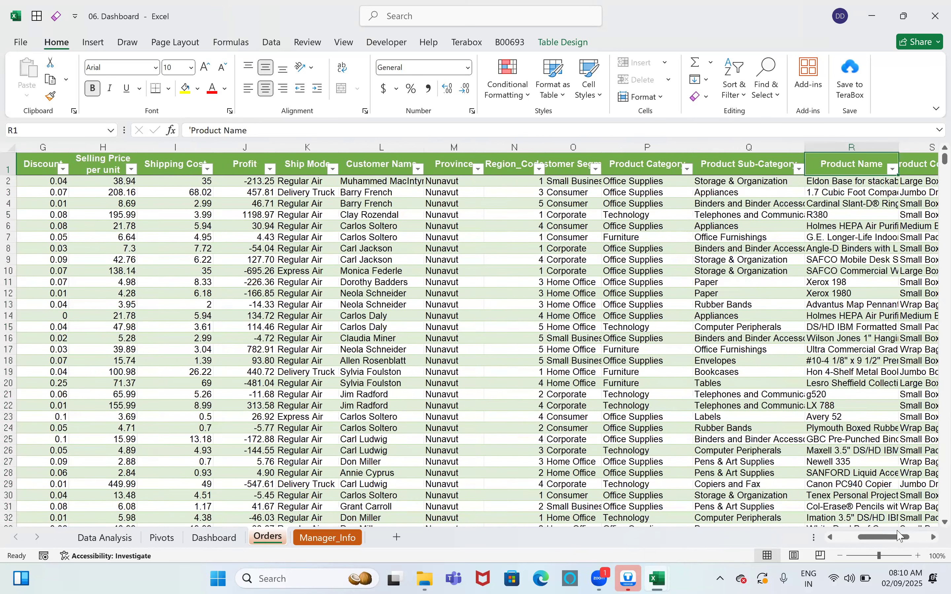
key("Left")
key("Left")
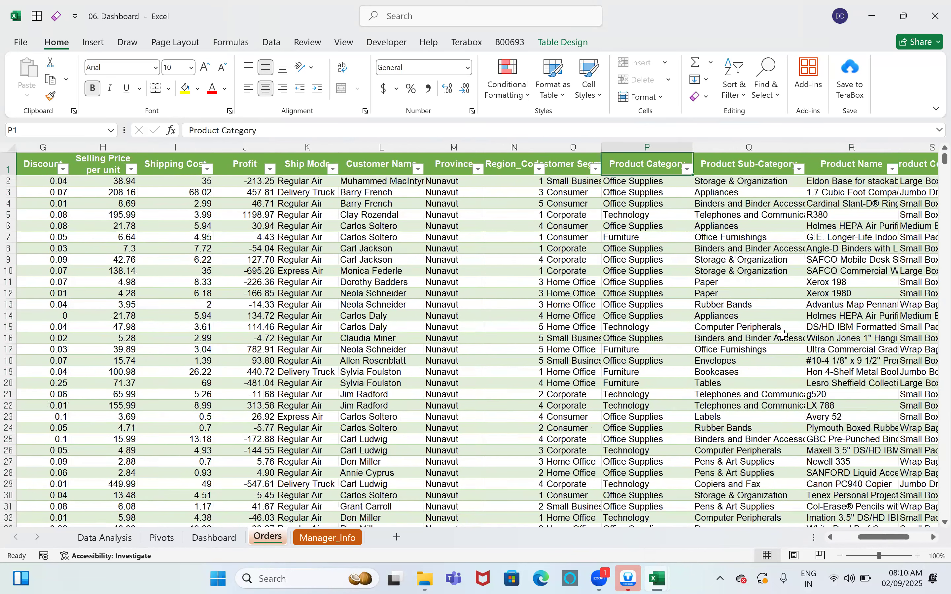
scroll(783, 335, "right", 3)
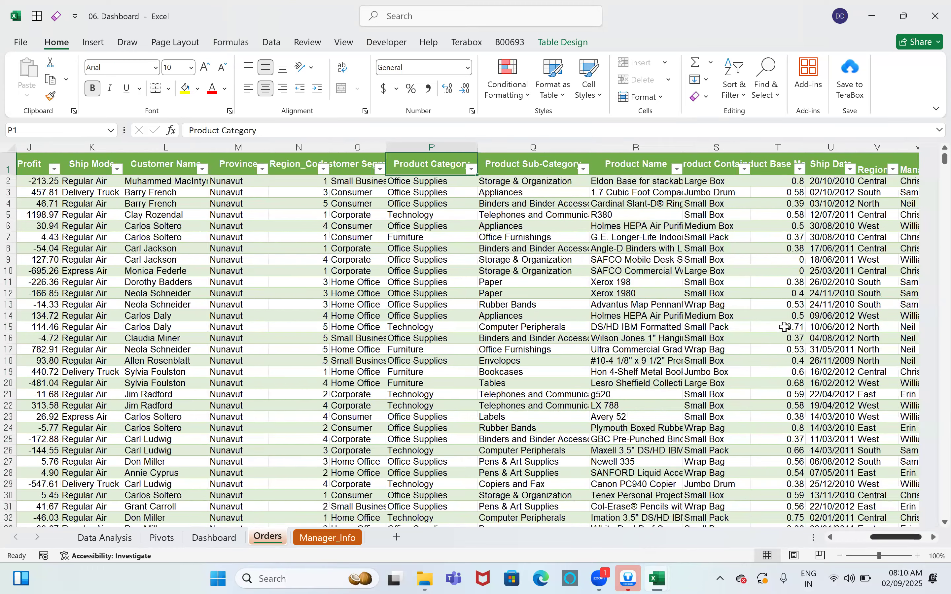
scroll(785, 327, "left", 9)
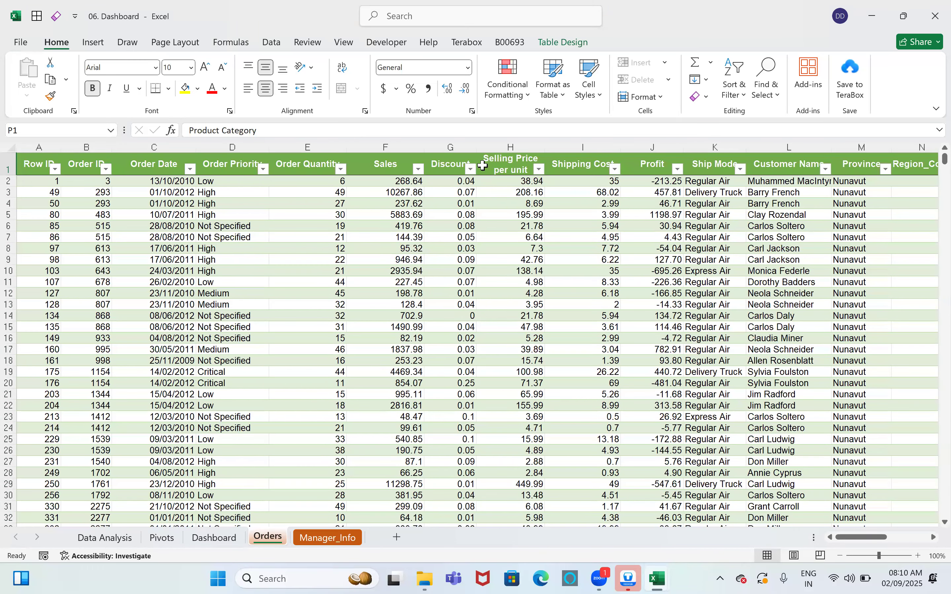
Step: Check the Sales and Product Sub-Category headers, then open the Region Name filter list
left_click(500, 170)
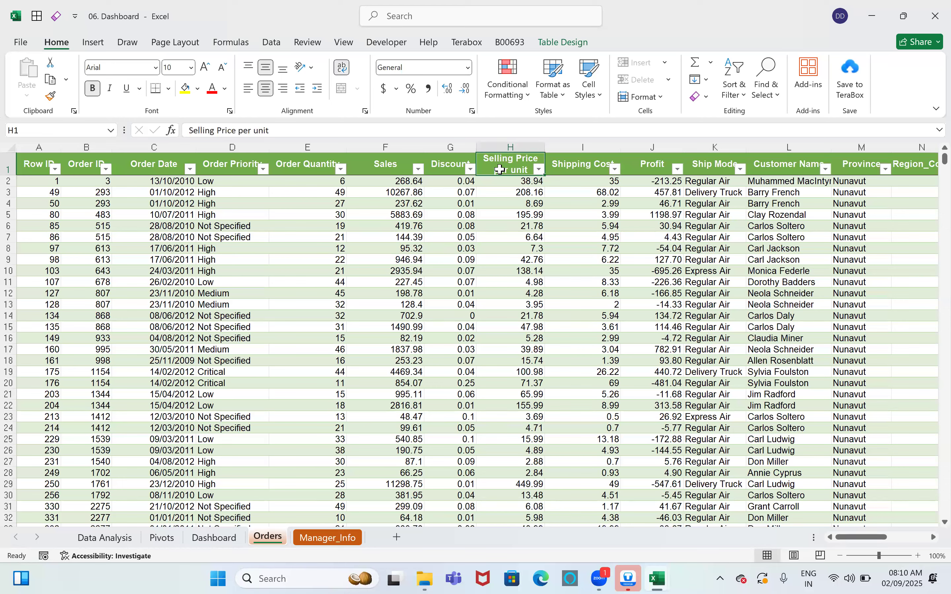
left_click(401, 170)
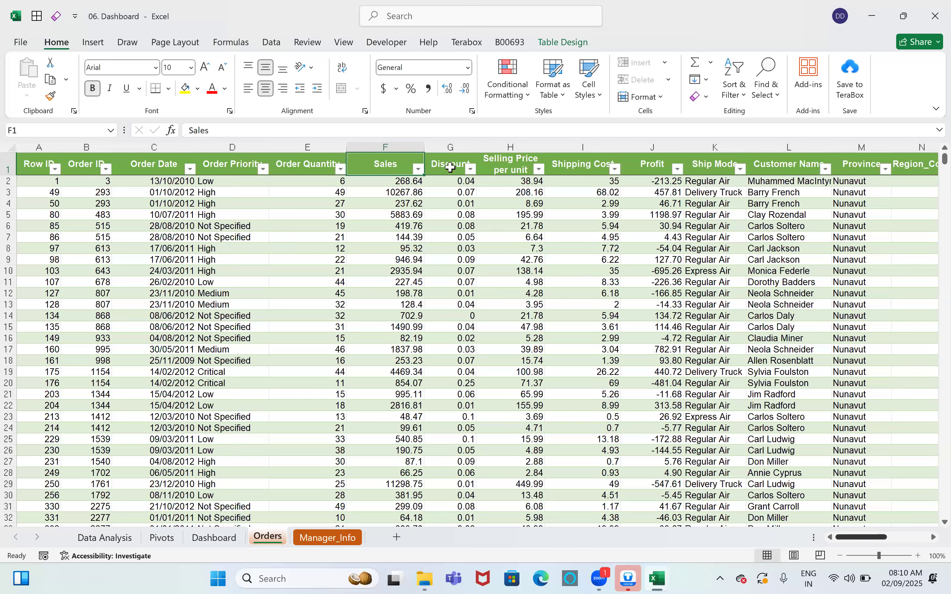
scroll(450, 166, "right", 4)
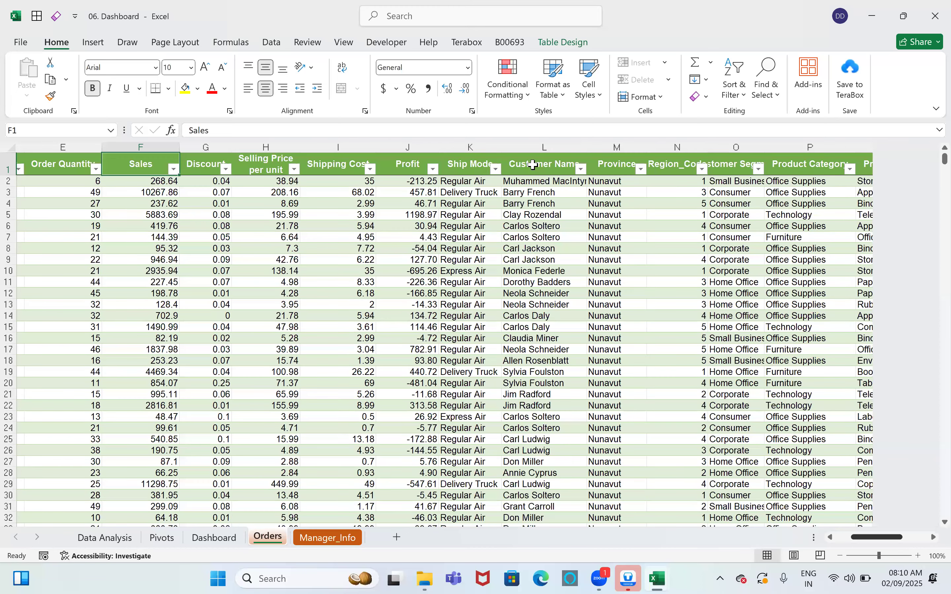
scroll(533, 165, "right", 5)
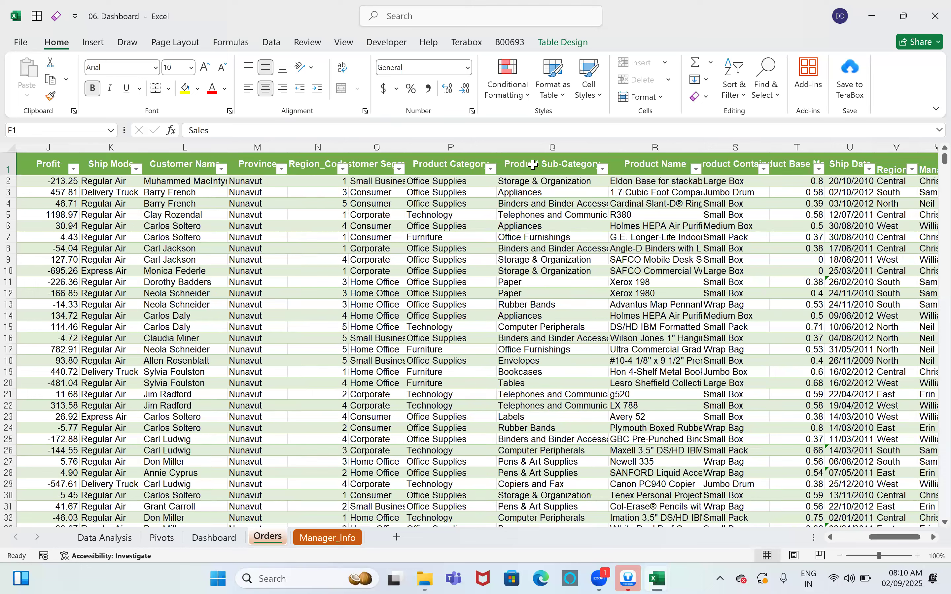
left_click(533, 164)
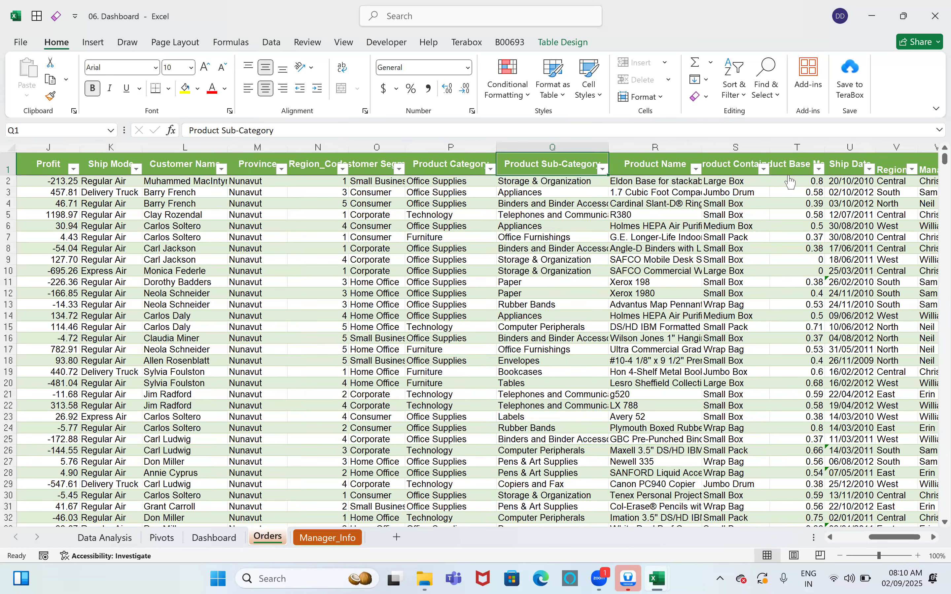
scroll(695, 454, "left", 1)
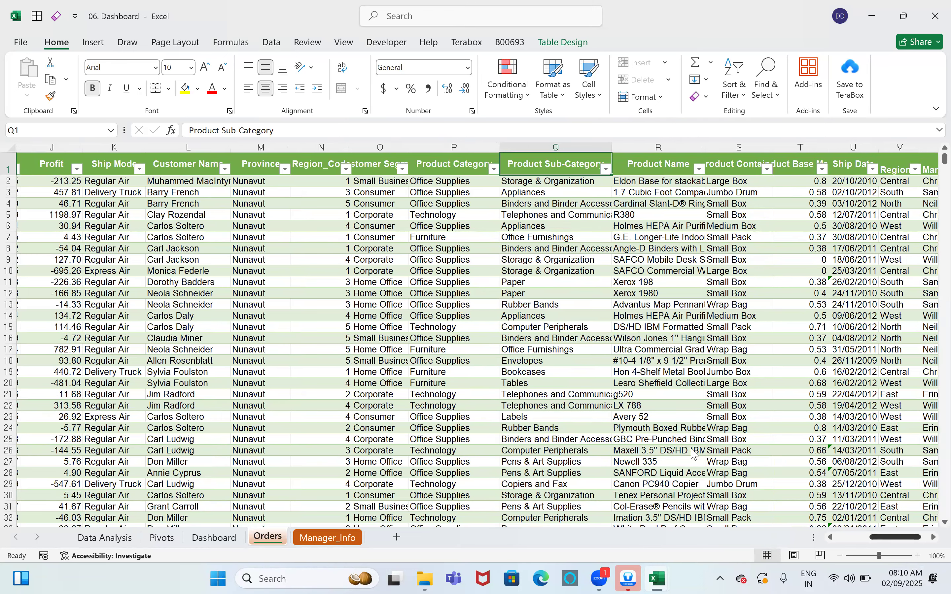
key("Right")
key("Right")
key("Right")
key("Right")
key("Right")
key("alt+Down")
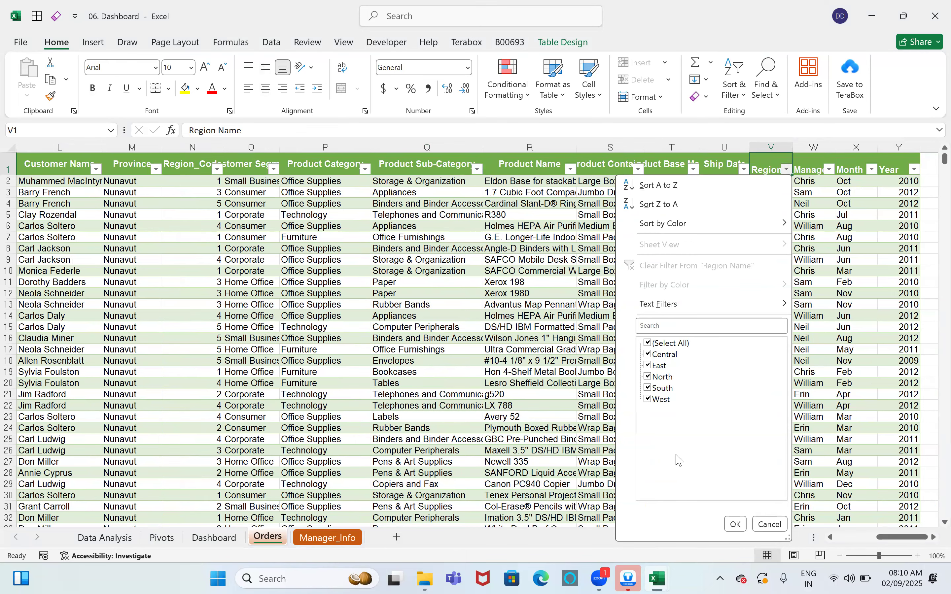
Step: Close the Region Name list without filtering and scroll through the Orders rows
key("Return")
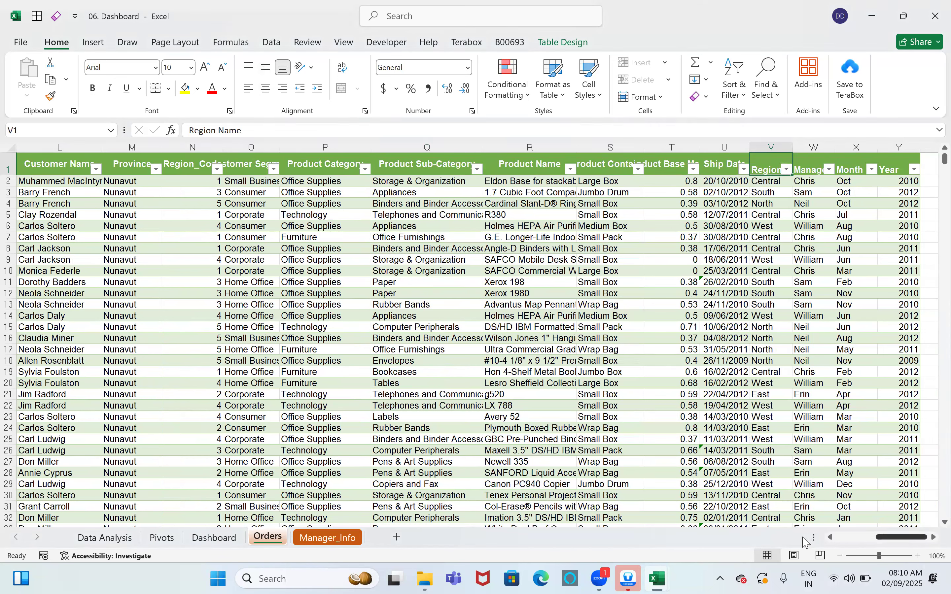
scroll(469, 161, "left", 5)
scroll(468, 164, "down", 5)
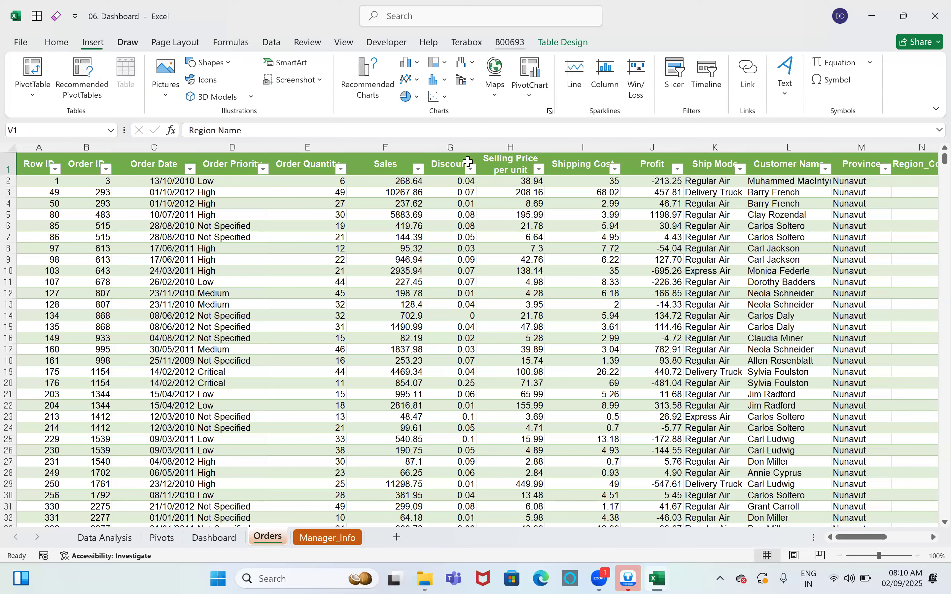
scroll(467, 172, "down", 2)
scroll(467, 172, "down", 1)
scroll(468, 172, "up", 3)
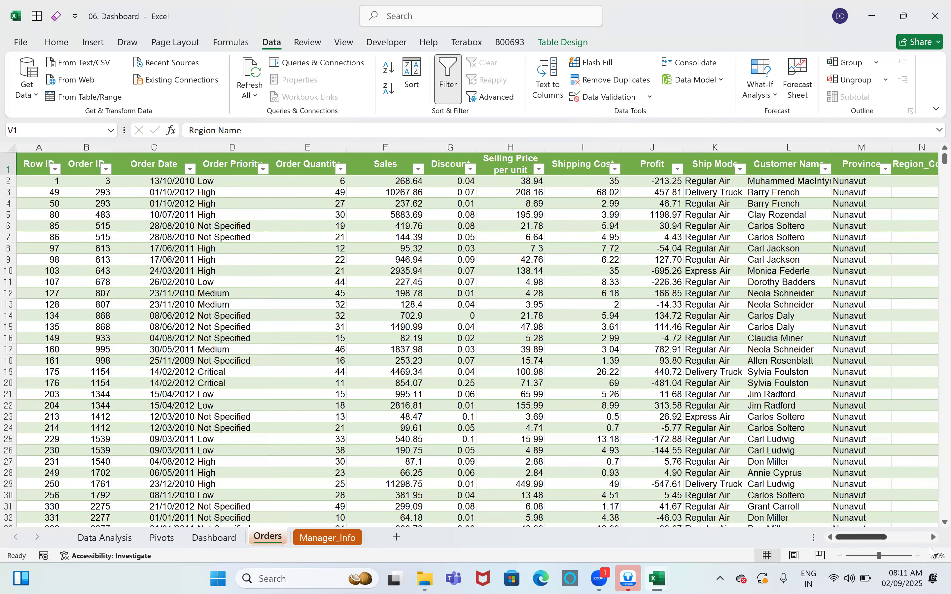
Step: Scroll right to the empty columns and copy the whole Region Name column
scroll(934, 539, "right", 3)
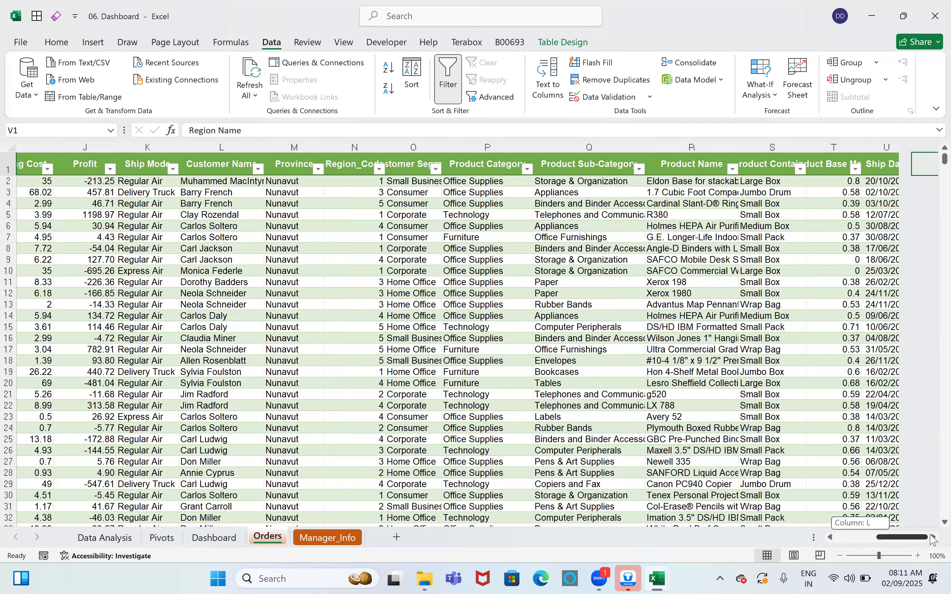
scroll(934, 539, "right", 1)
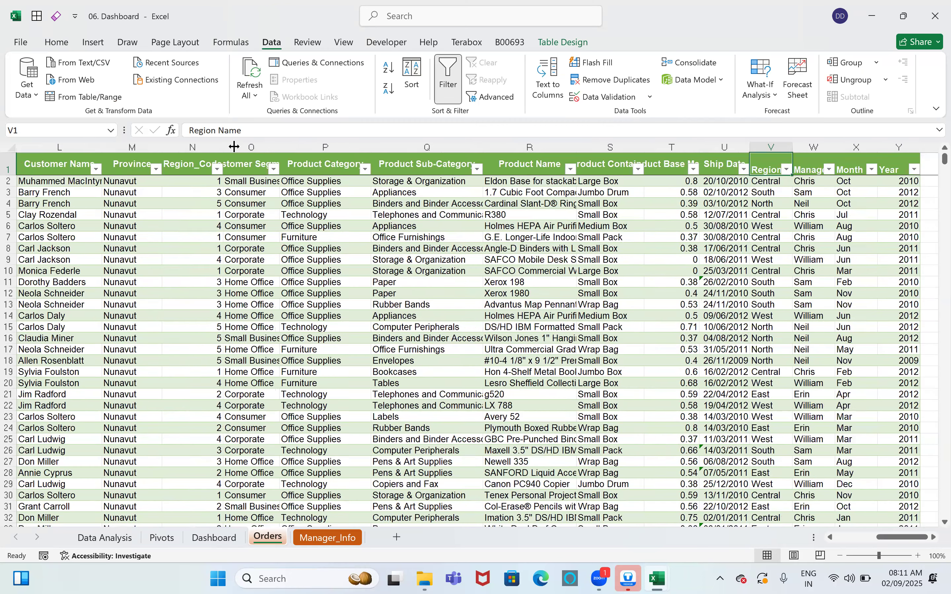
scroll(239, 166, "right", 2)
scroll(239, 165, "right", 2)
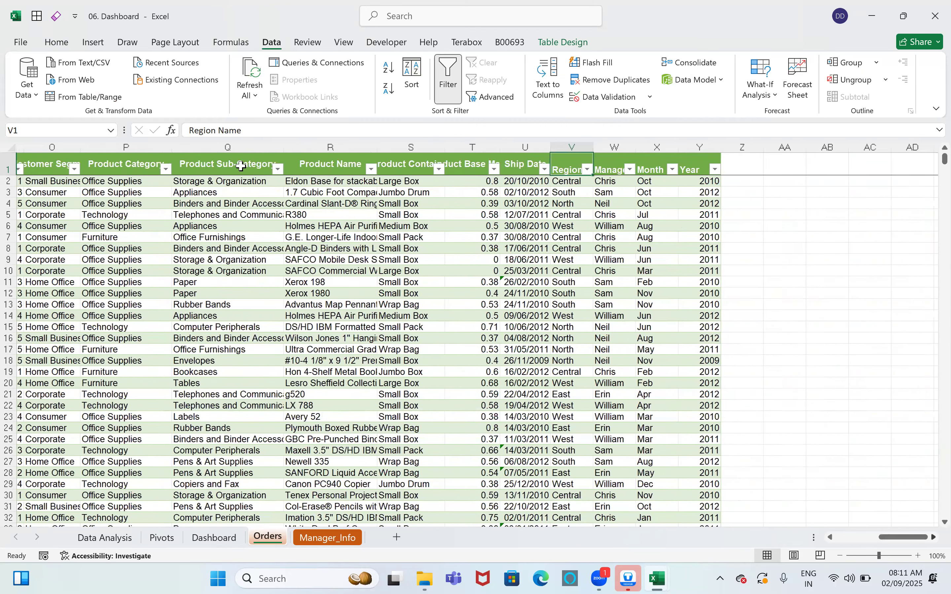
scroll(507, 140, "right", 1)
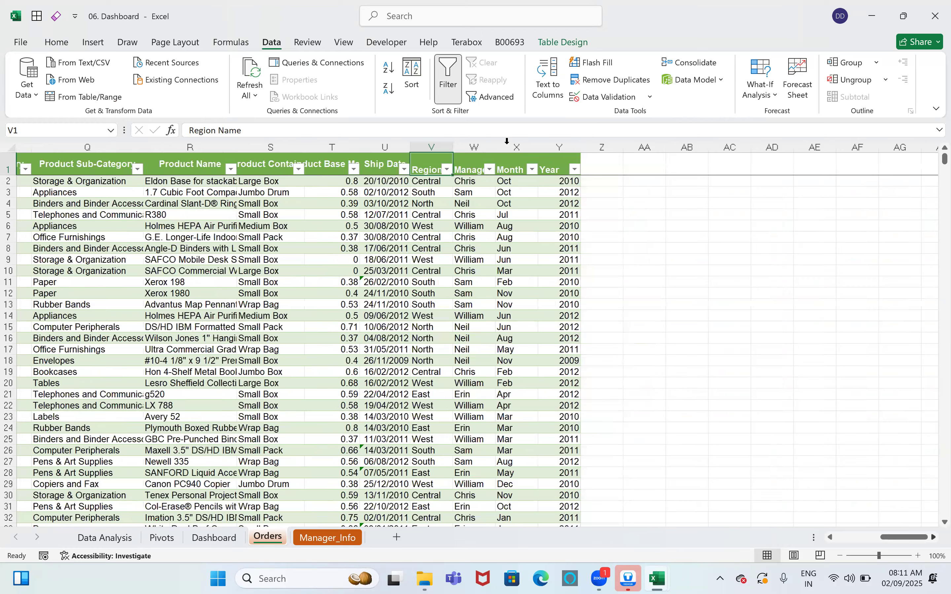
scroll(507, 141, "right", 2)
key("ctrl+space")
key("ctrl+c")
Step: Paste the regions into column AC, remove duplicates, and widen AC to fit Region Name
left_click(508, 147)
key("ctrl+v")
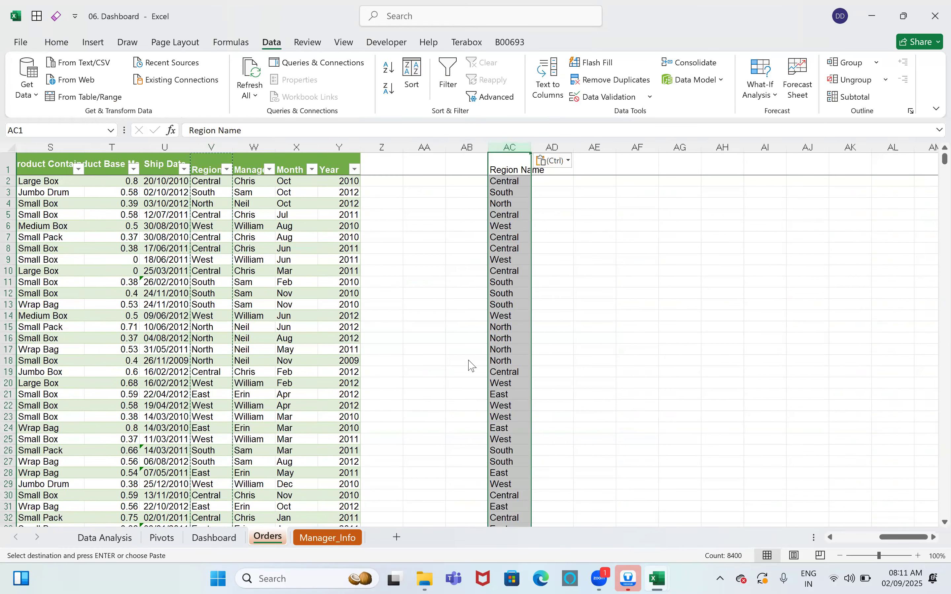
left_click(440, 516)
left_click(486, 324)
left_click_drag(532, 147, 566, 152)
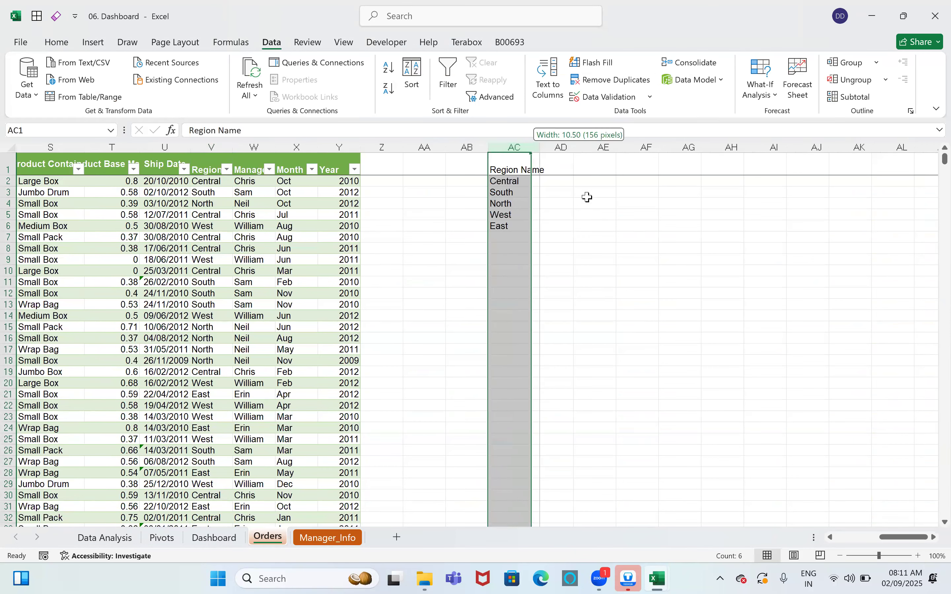
left_click(626, 282)
Step: Start a SUMIFS formula in AD2, the cell beside Central
key("ctrl+Up")
key("Left")
key("Down")
type("=")
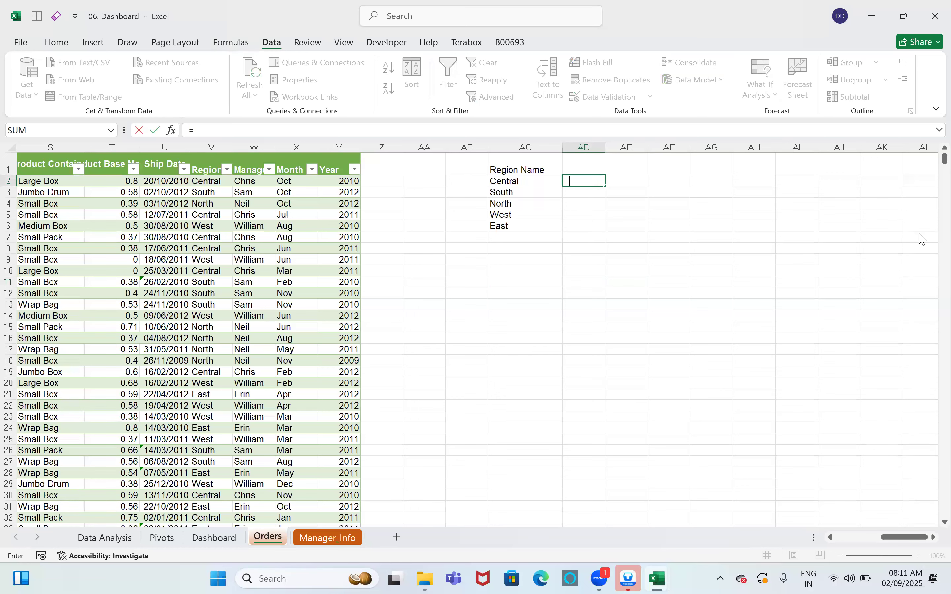
type("sumifs")
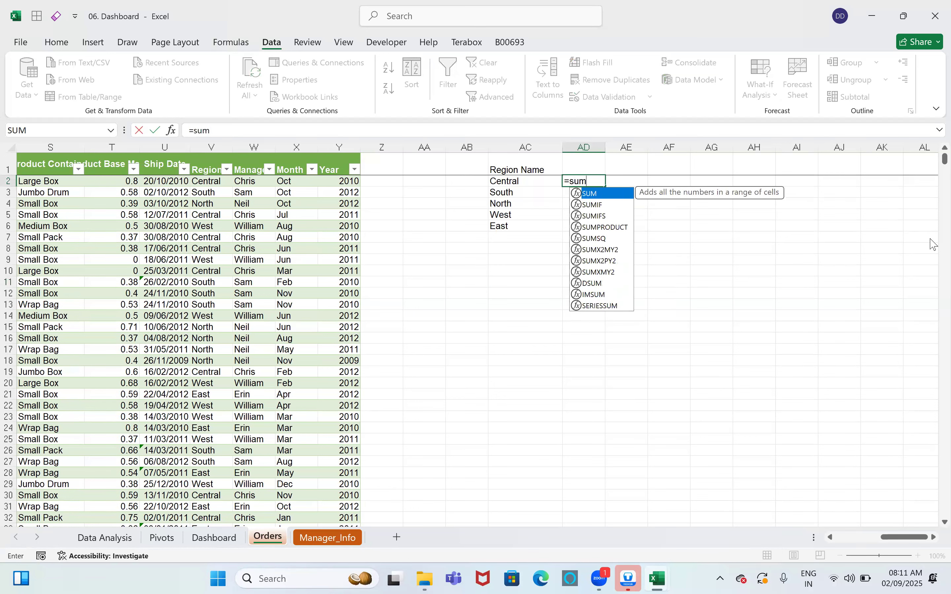
key("Tab")
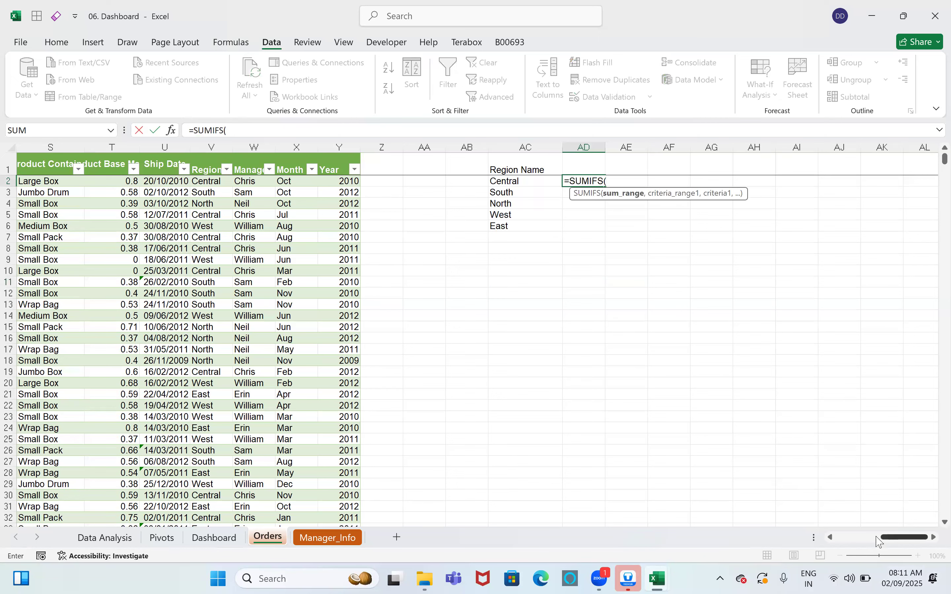
scroll(880, 541, "left", 1)
scroll(384, 156, "left", 5)
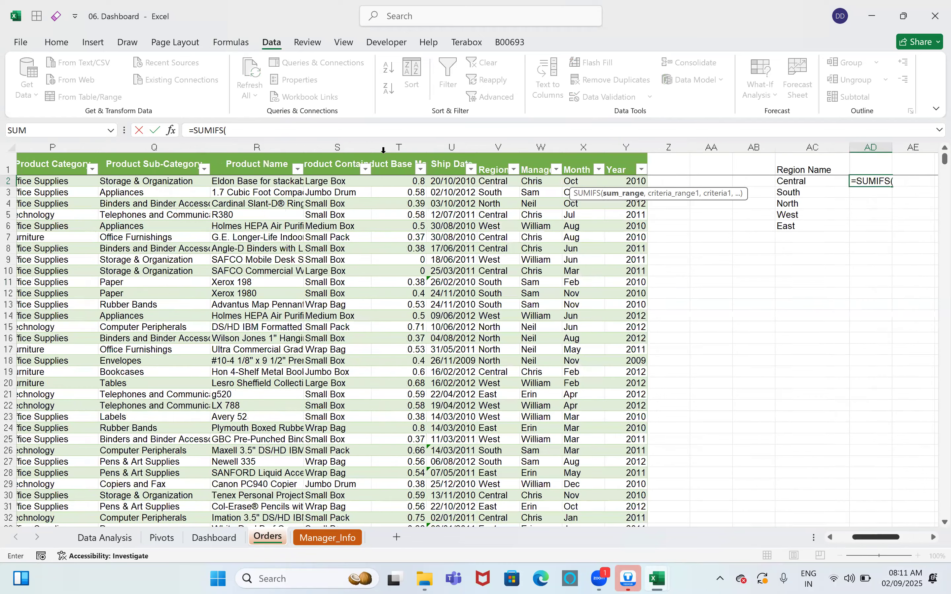
scroll(932, 252, "left", 5)
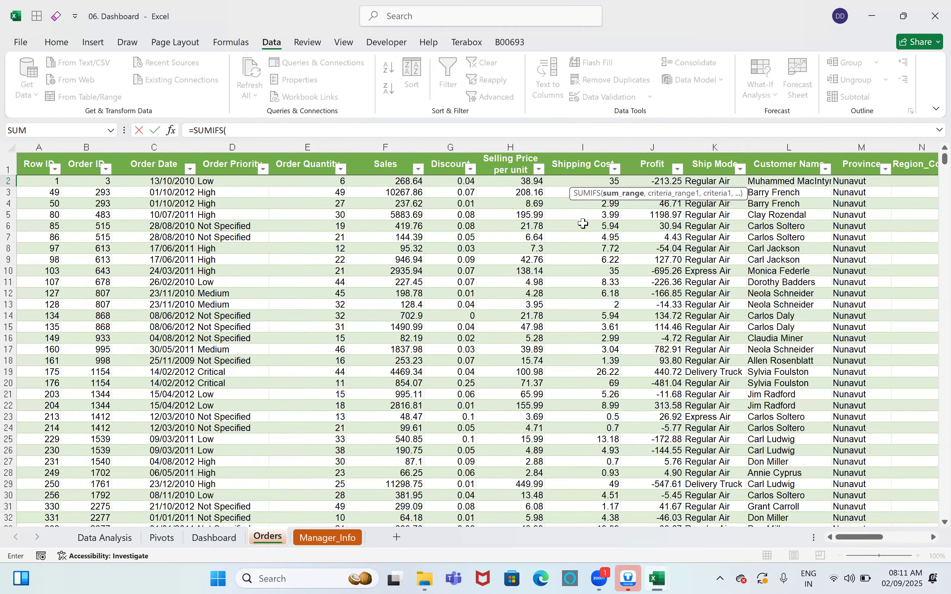
Step: Use Sales_Data[Sales] as sum range, column V as criteria range and AC2 as criterion
left_click(385, 158)
type(",")
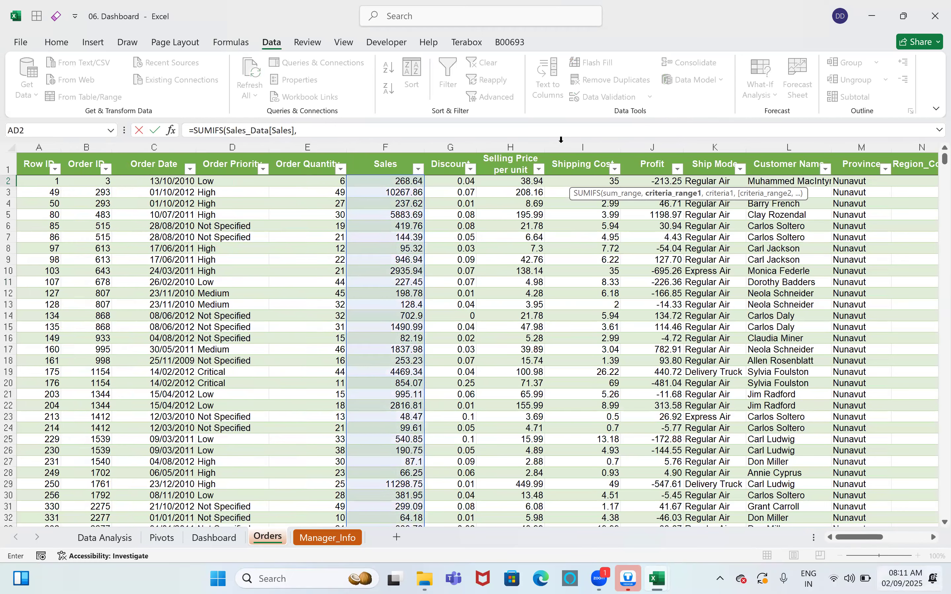
scroll(561, 140, "right", 5)
left_click(562, 146)
type(",")
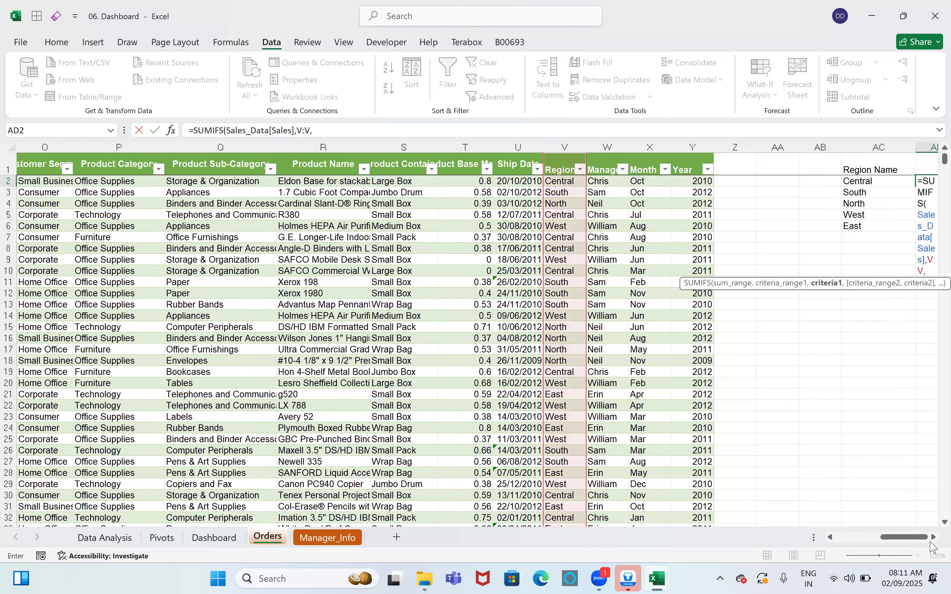
scroll(201, 298, "right", 3)
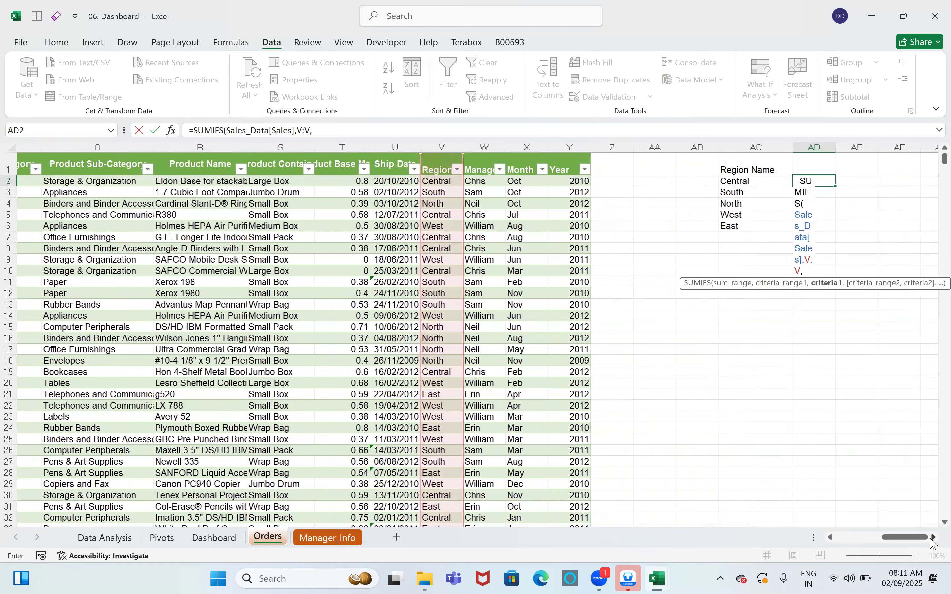
scroll(201, 298, "right", 7)
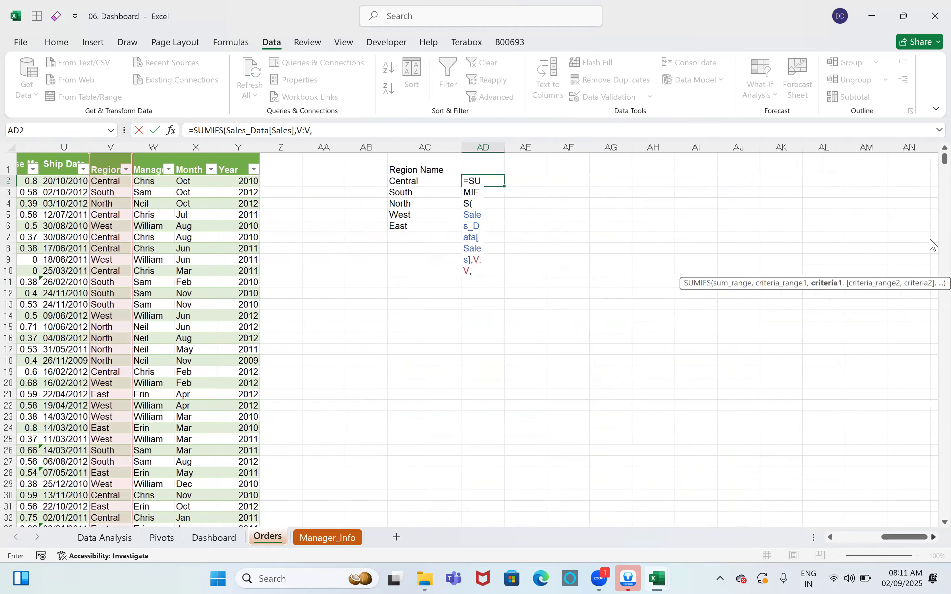
scroll(934, 248, "right", 1)
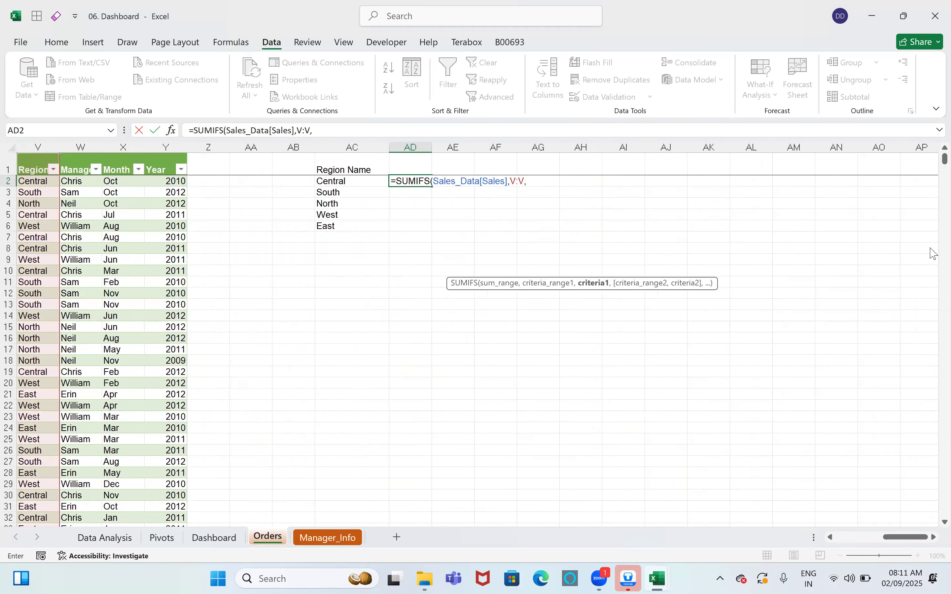
key("Left")
key("ctrl+Return")
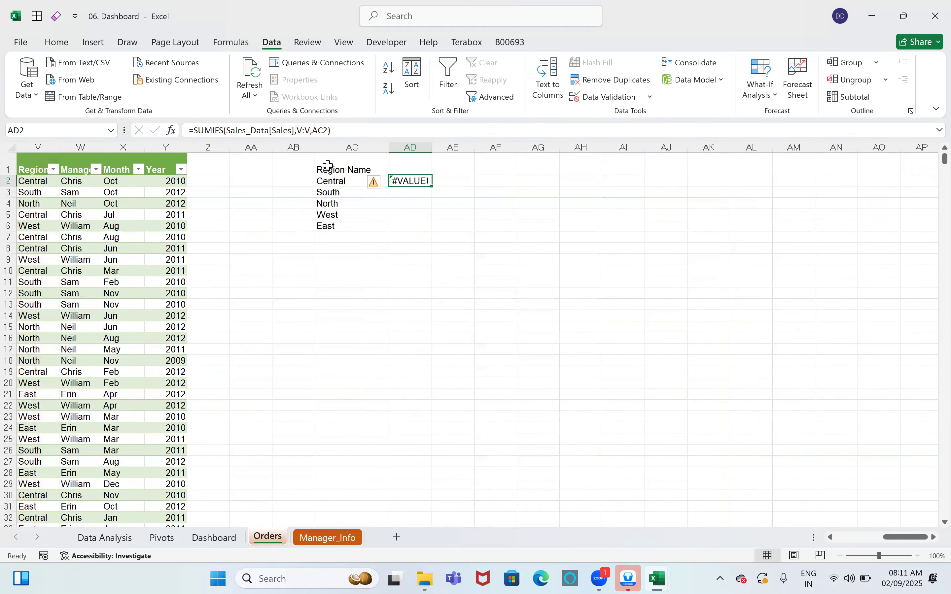
Step: Replace V:V in the AD2 formula with Sales_Data[[#All],[Region Name]] and recheck AD2
left_click(328, 134)
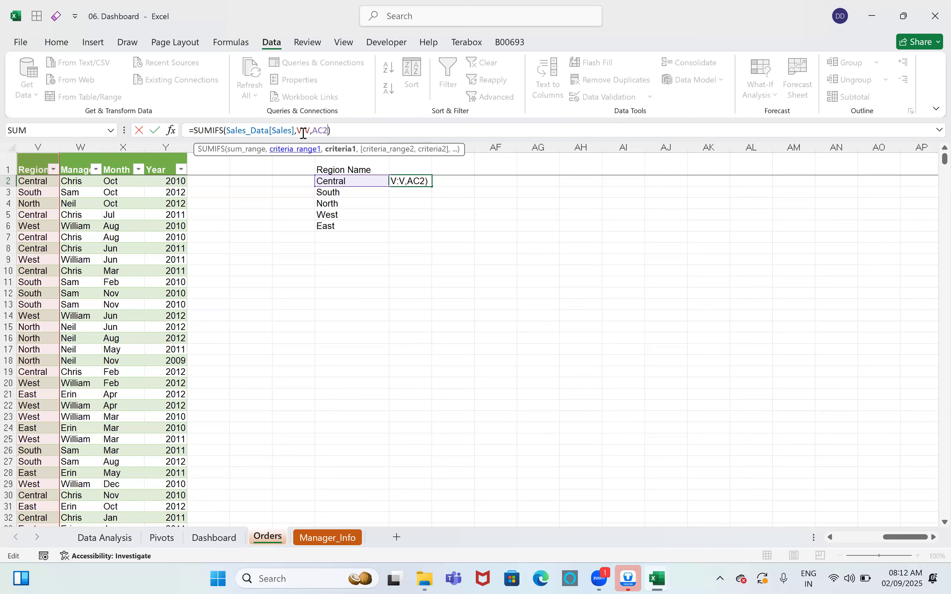
left_click_drag(312, 130, 297, 131)
key("BackSpace")
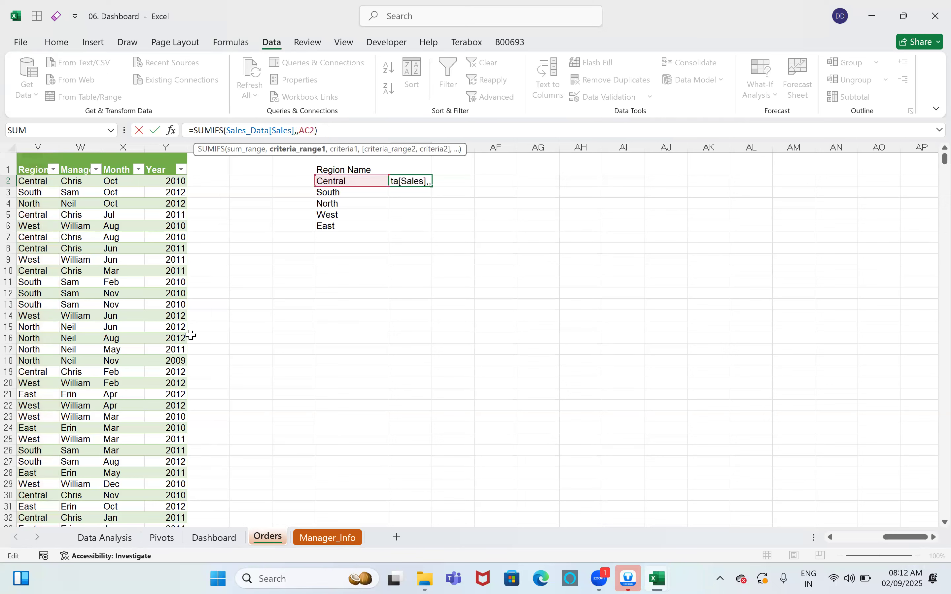
left_click(37, 165)
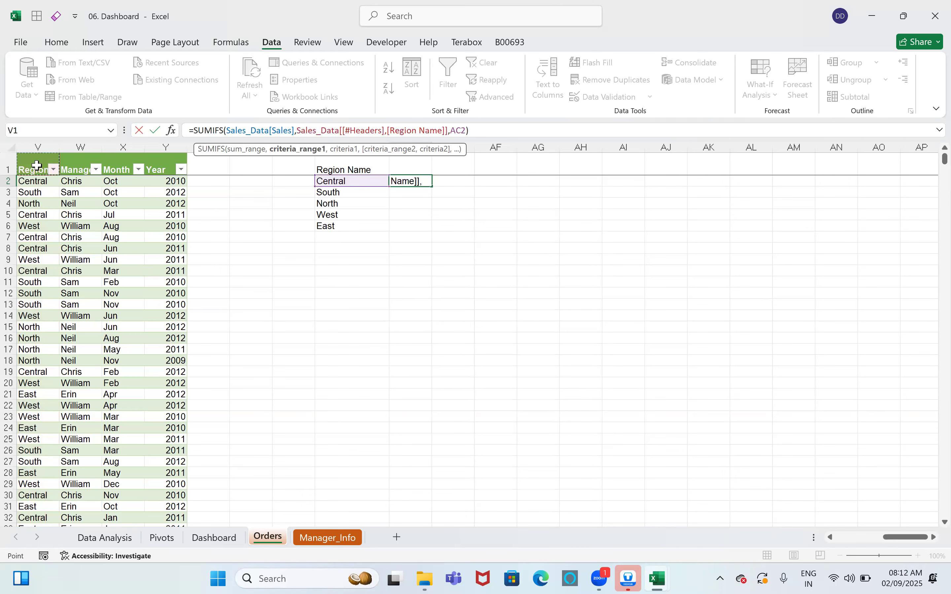
key("ctrl+shift+Down")
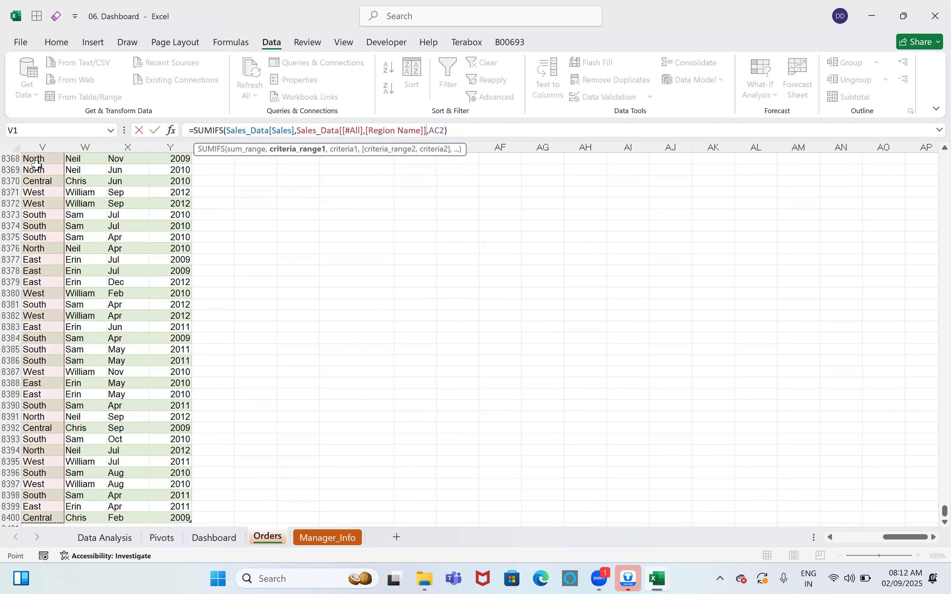
key("Return")
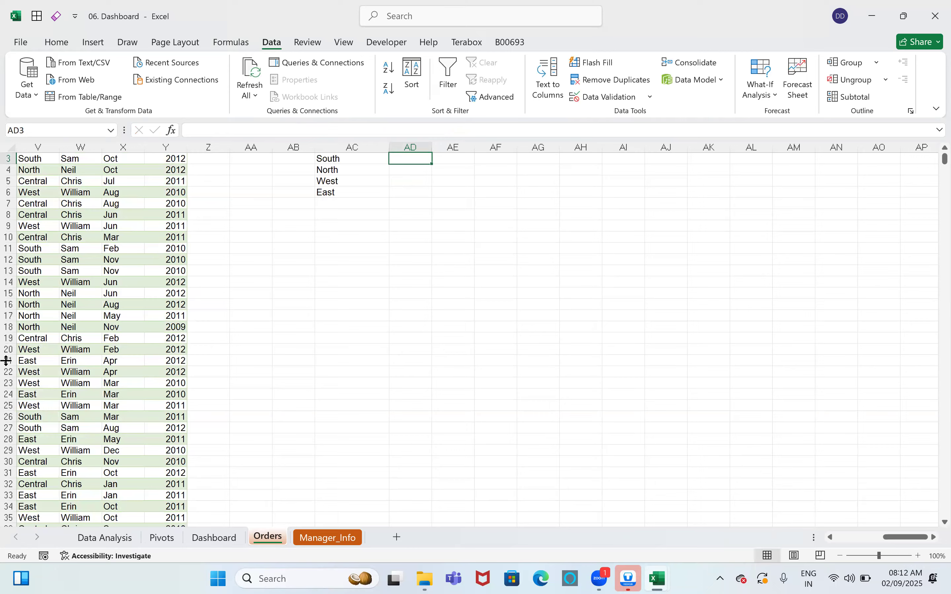
scroll(275, 275, "up", 1)
left_click(411, 181)
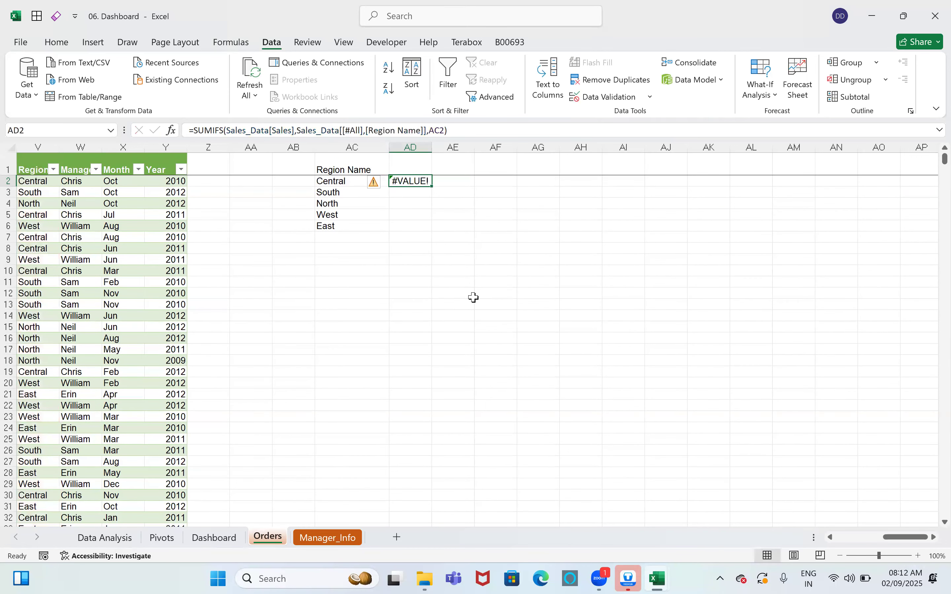
Step: Rewrite AD2 as =SUMIFS(F:F,V:V,AC2) and fill it down through AD6
type("=s")
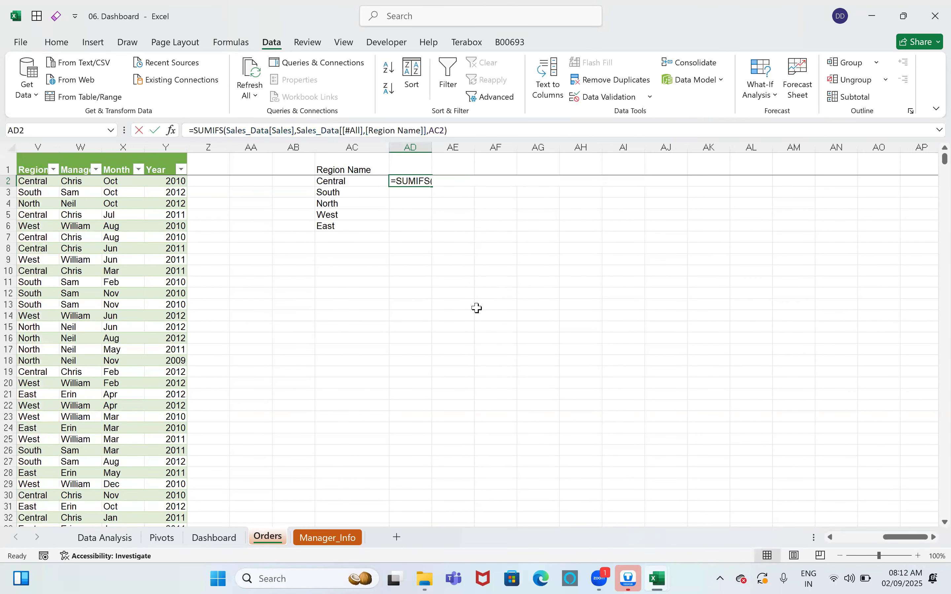
type("umifs")
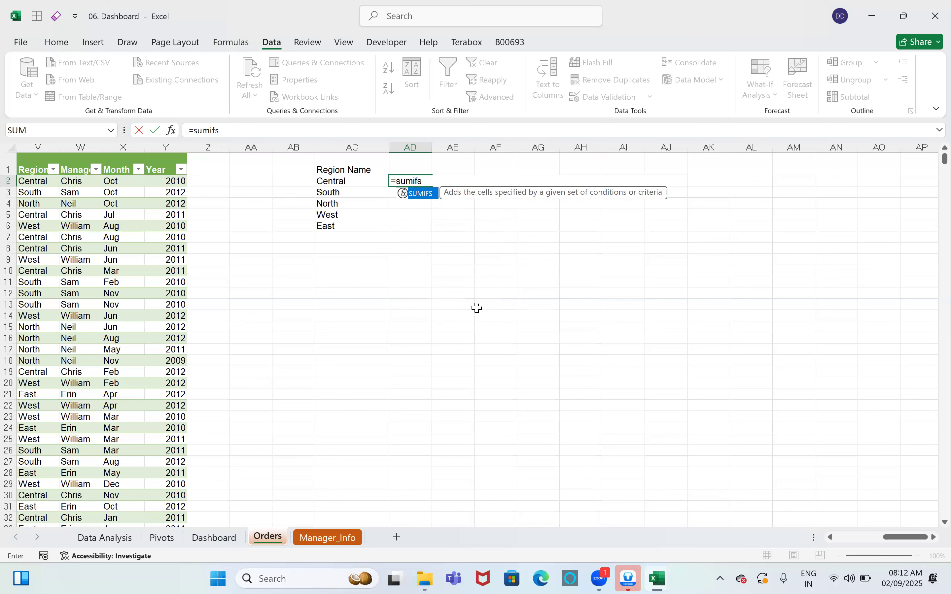
key("Tab")
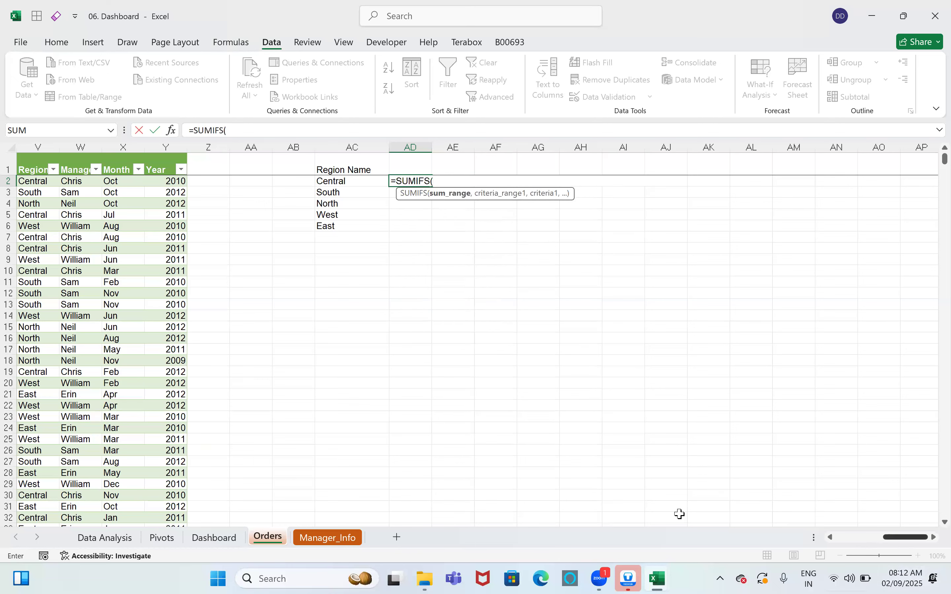
scroll(679, 514, "left", 3)
scroll(381, 153, "left", 6)
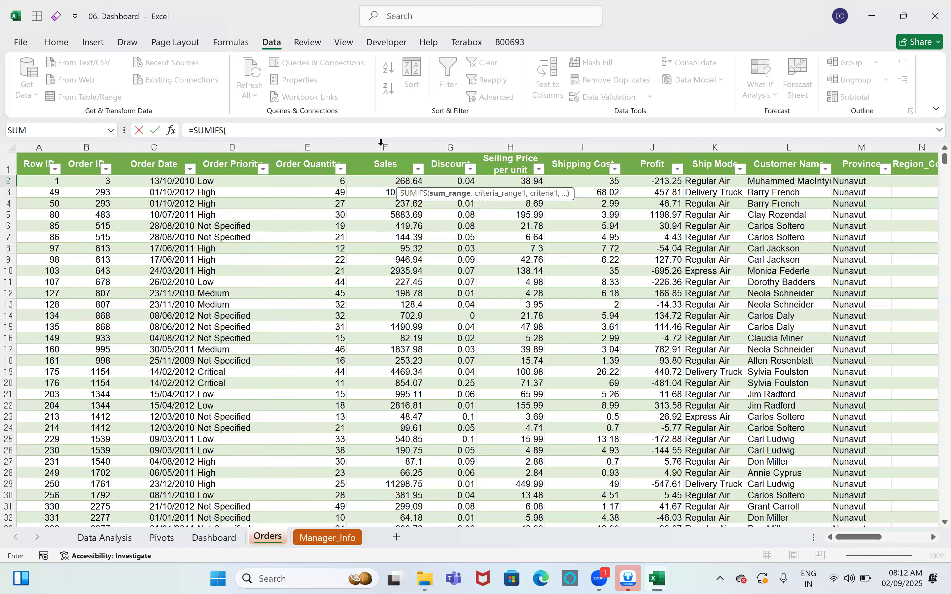
left_click(381, 143)
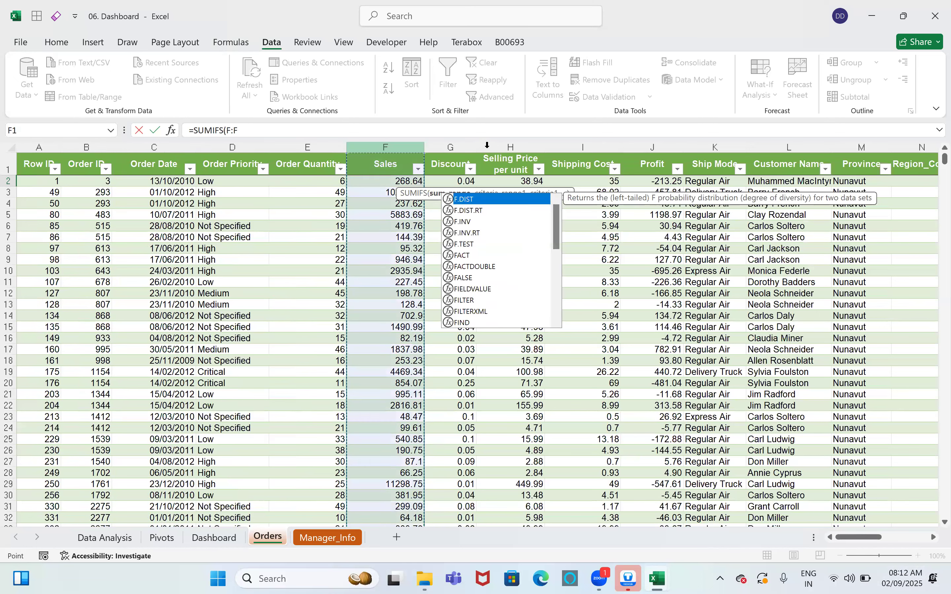
type(",")
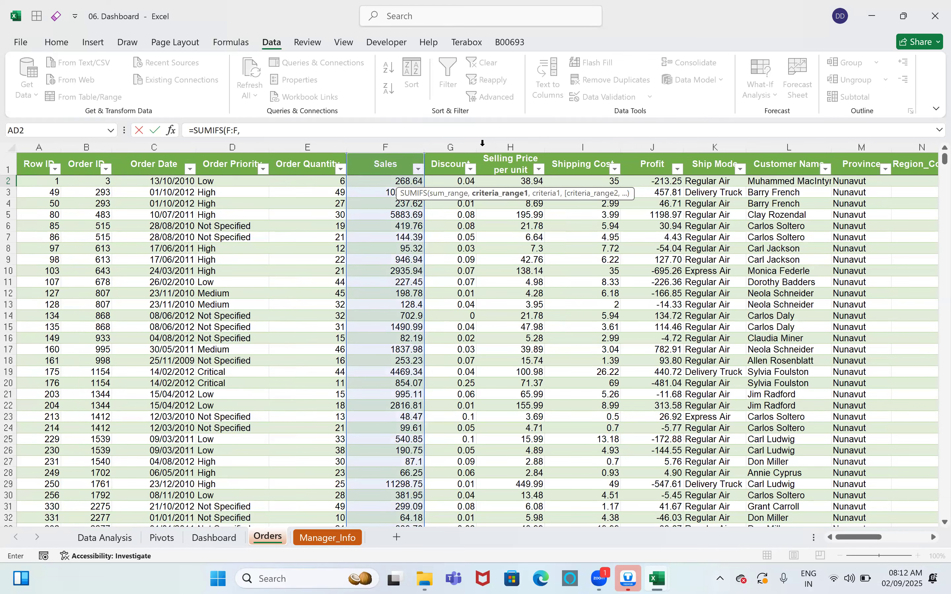
type("V:V,")
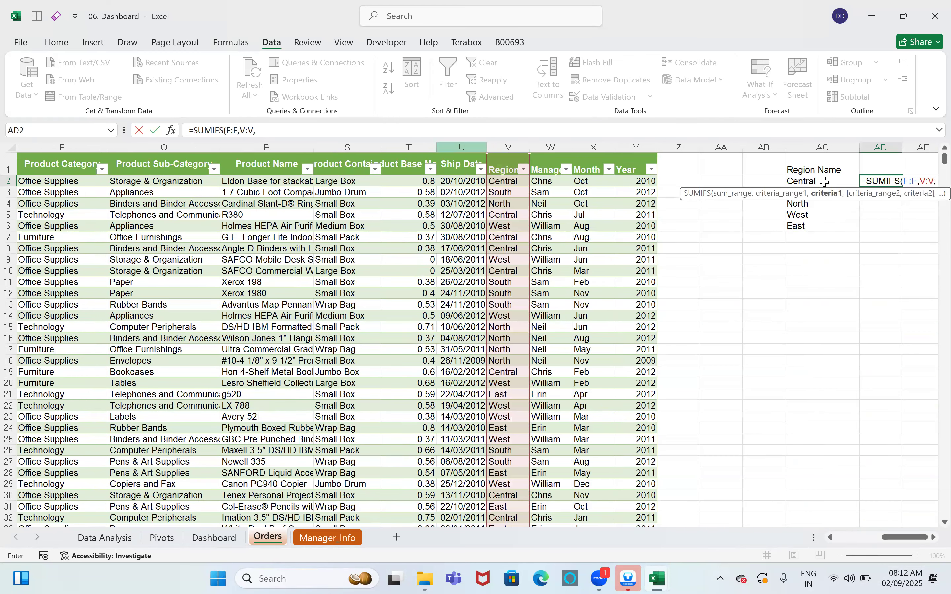
left_click(824, 182)
key("ctrl+Return")
key("shift+Down")
key("shift+Down")
key("shift+Down")
key("shift+Down")
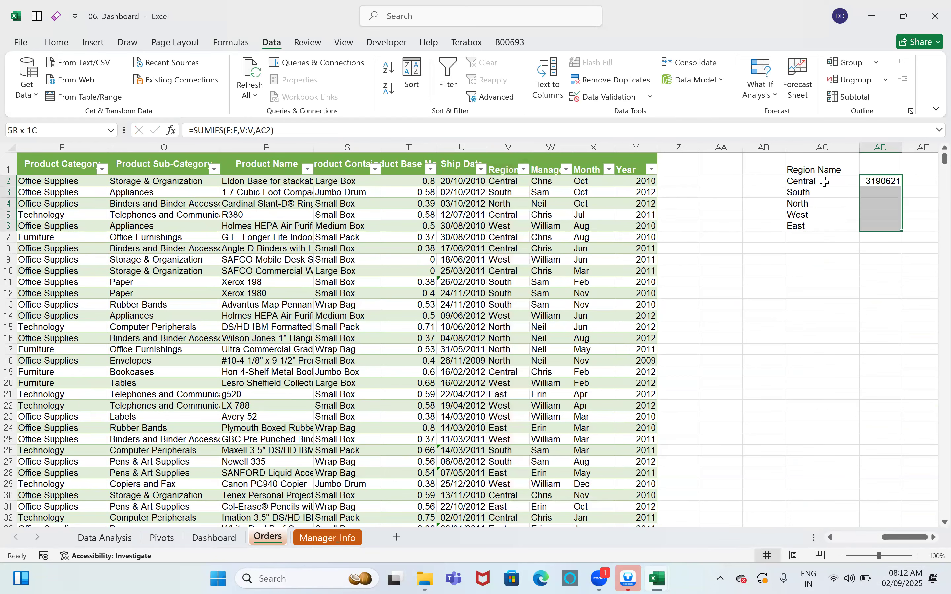
key("ctrl+d")
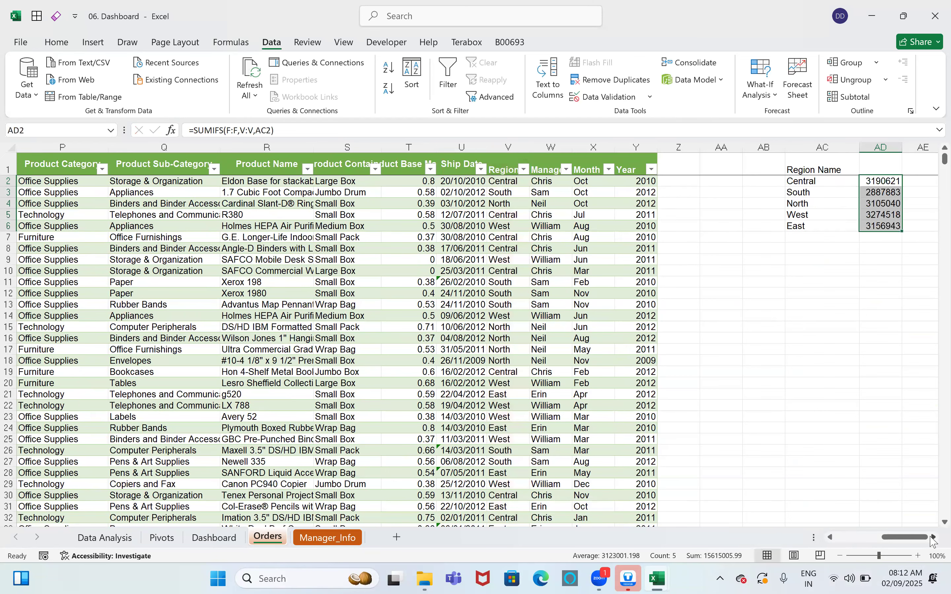
Step: Show the AD2:AD6 totals with four decimals, e.g. 3190620.8300 for Central
scroll(556, 295, "right", 5)
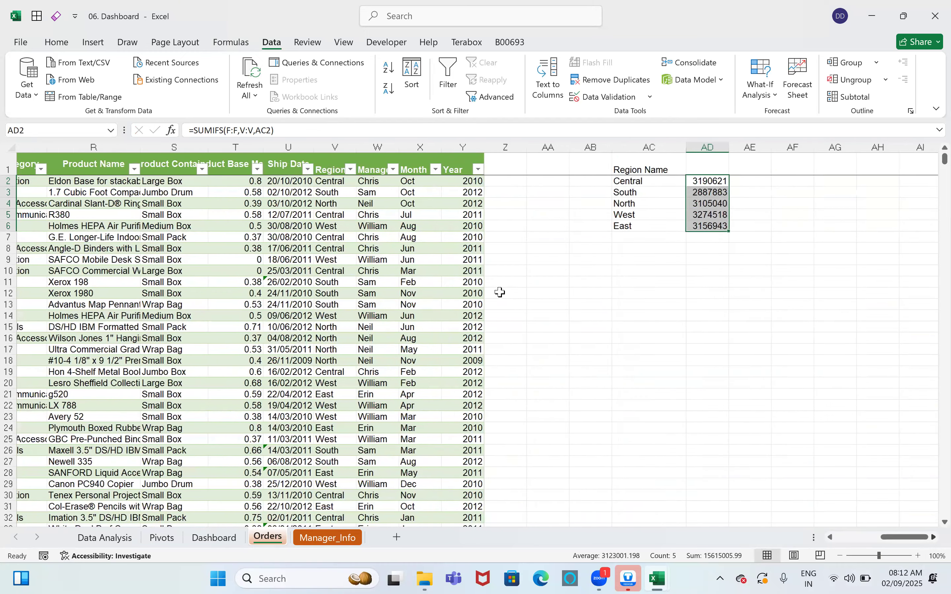
scroll(492, 270, "right", 4)
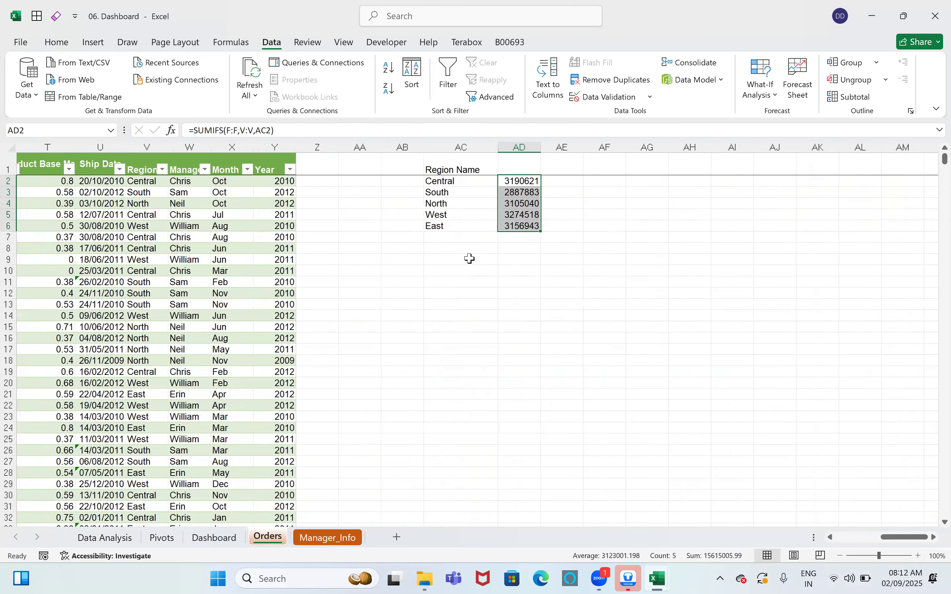
left_click(534, 293)
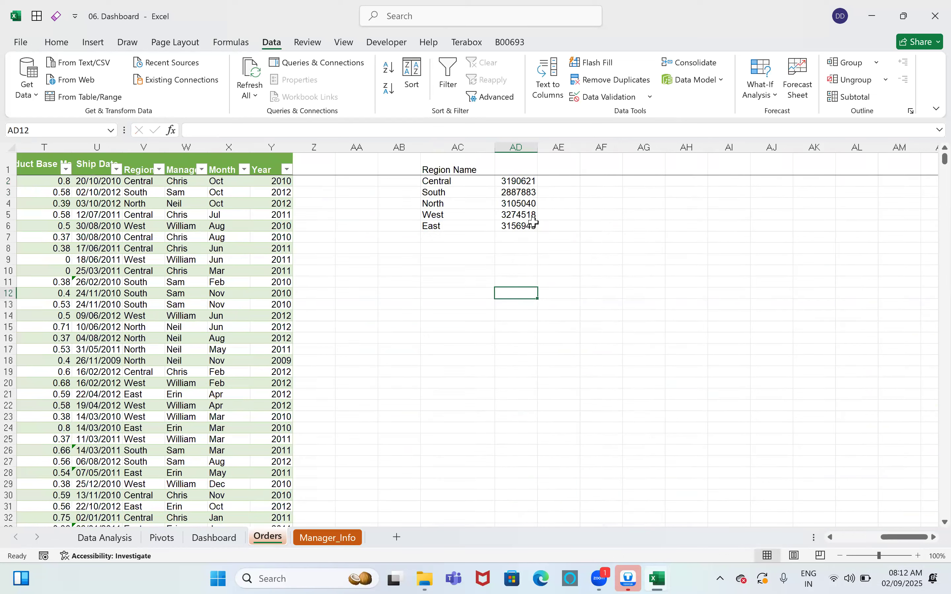
left_click_drag(518, 182, 518, 225)
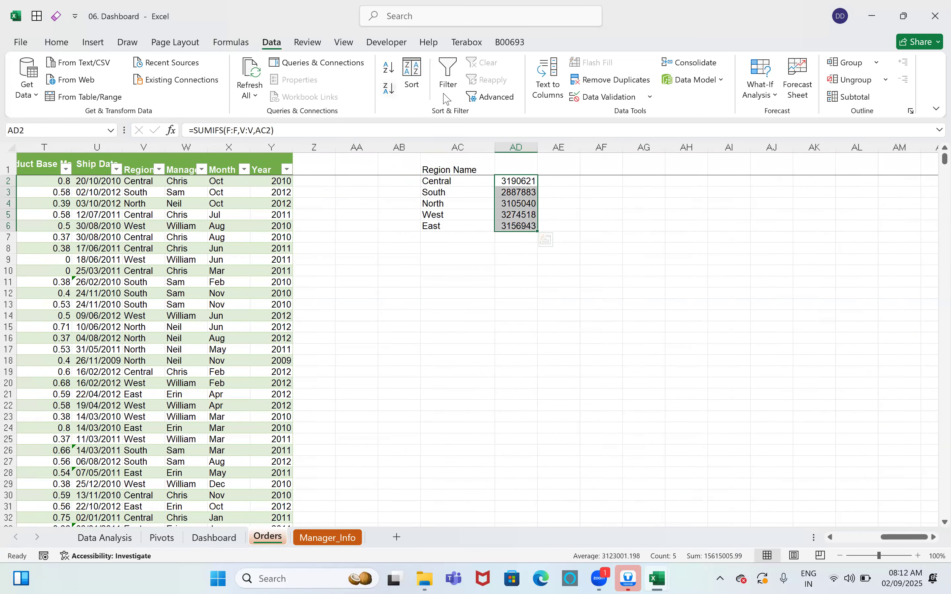
left_click(67, 42)
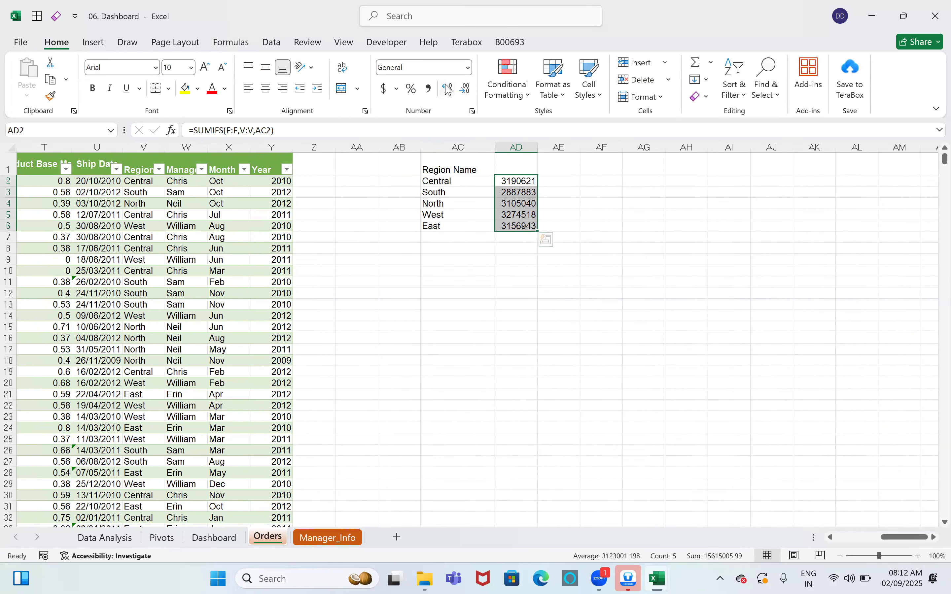
left_click(448, 89)
left_click(449, 89)
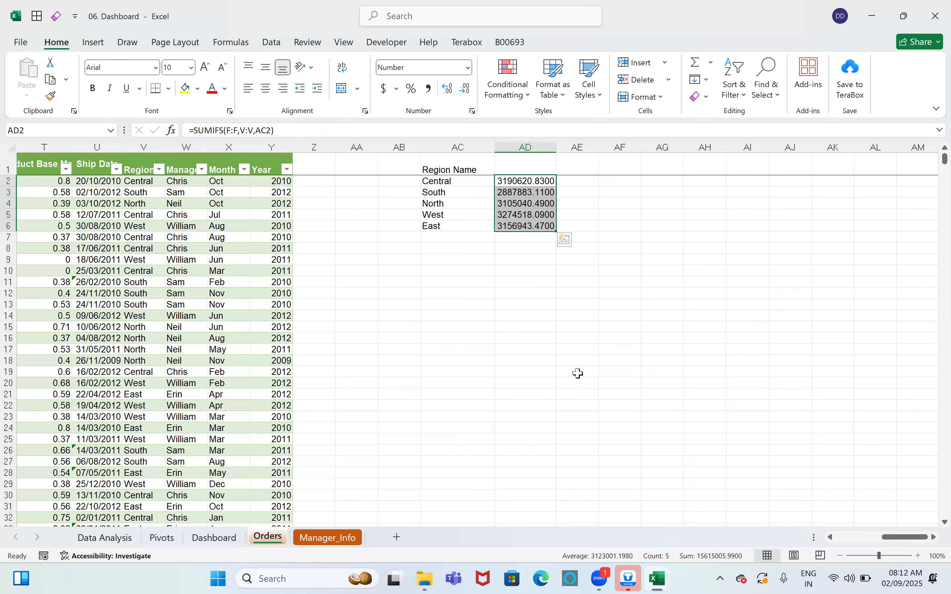
left_click(589, 408)
left_click_drag(440, 185, 548, 226)
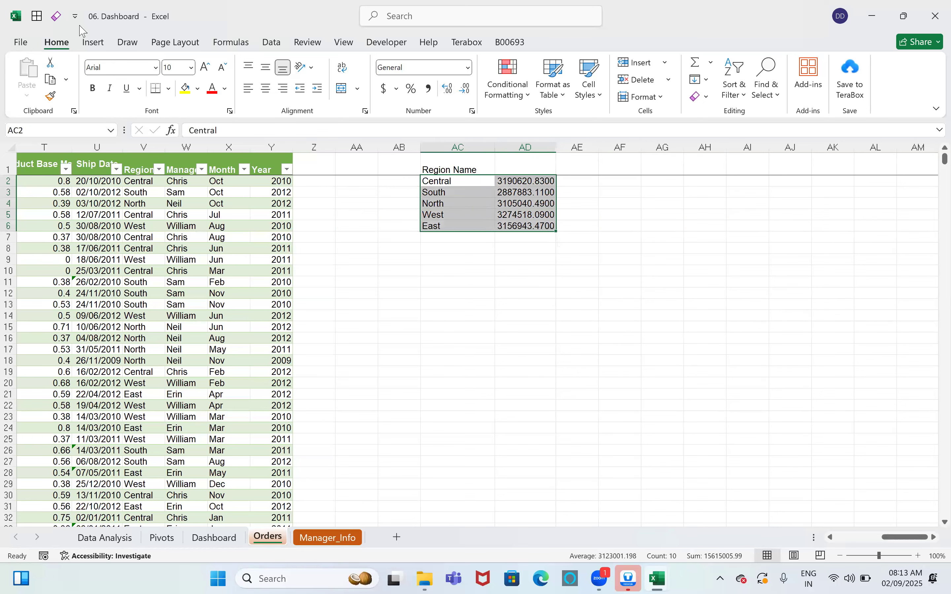
Step: Insert a 2-D clustered column chart of region sales and place it below the totals
left_click(93, 42)
left_click(410, 62)
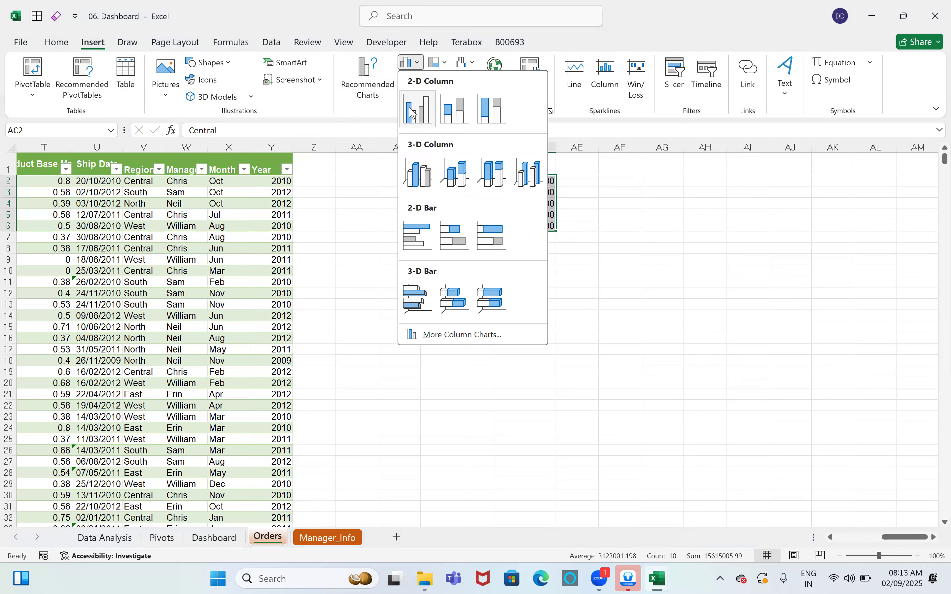
left_click(412, 113)
left_click_drag(597, 270, 648, 283)
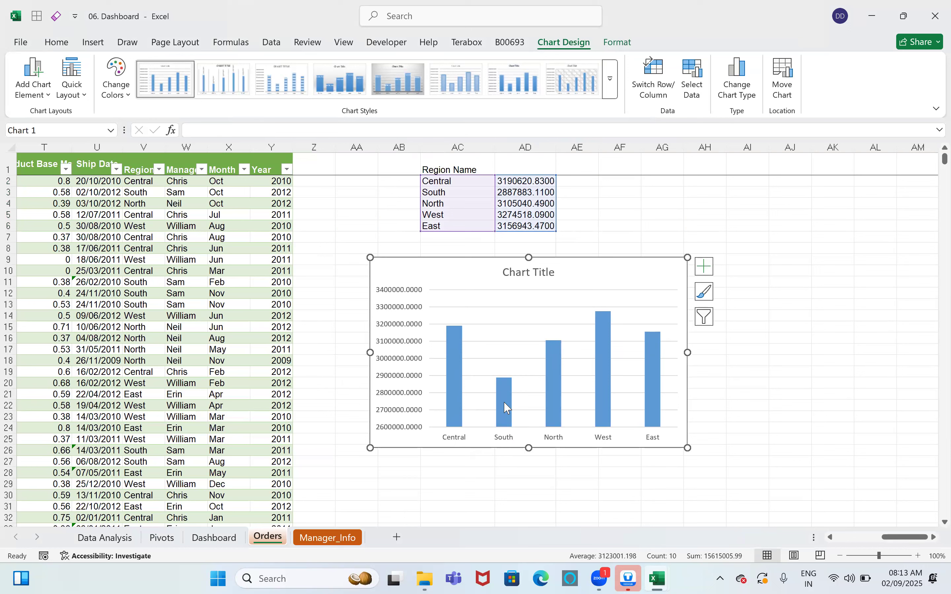
mouse_move(507, 394)
left_click(217, 537)
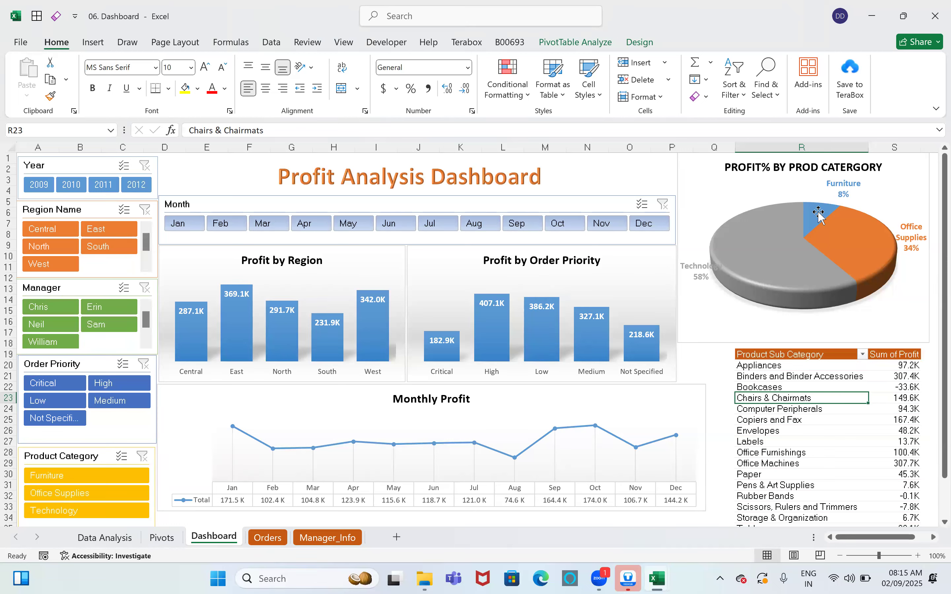
Step: Review the dashboard pie: Technology 58%, Office Supplies 34%, Furniture 8% of profit
mouse_move(822, 216)
mouse_move(845, 202)
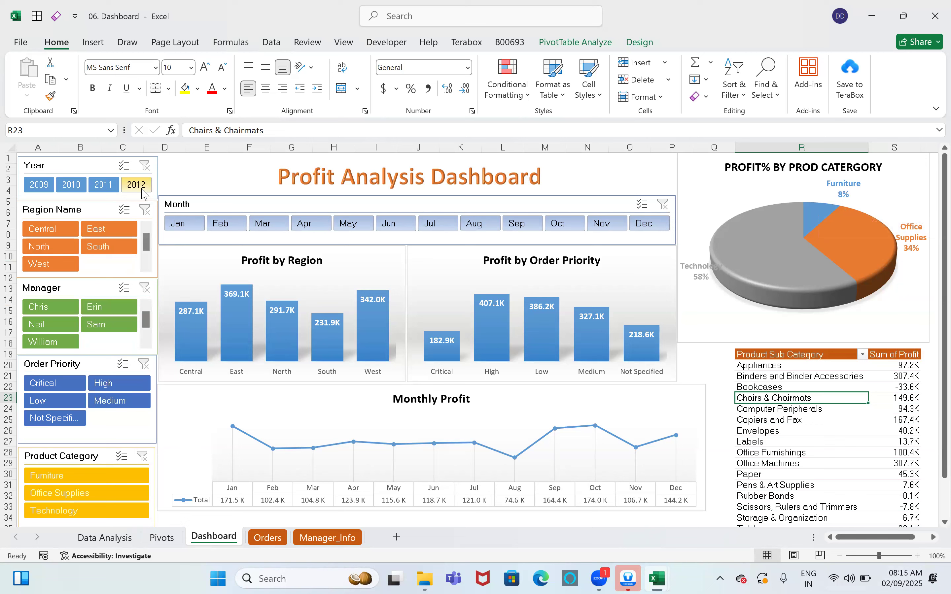
Step: Filter the dashboard to 2012, Furniture and Central, then check Bookcases' -12.7K profit
left_click(144, 192)
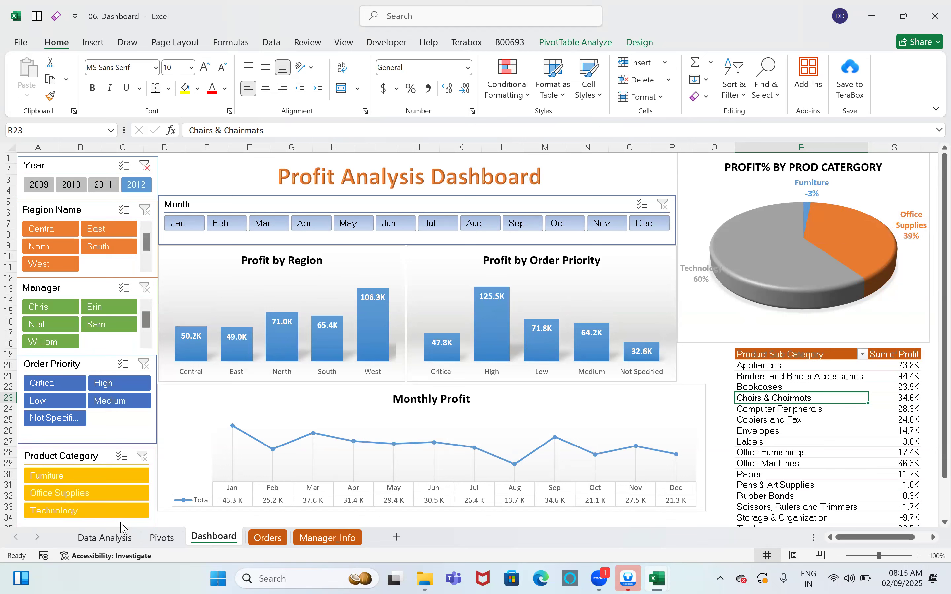
left_click(61, 478)
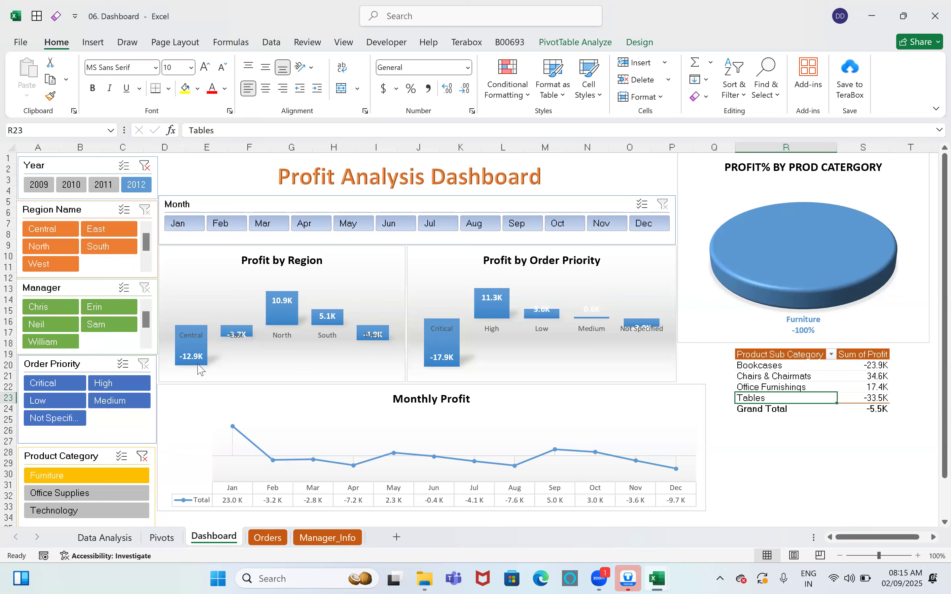
mouse_move(201, 370)
left_click(48, 231)
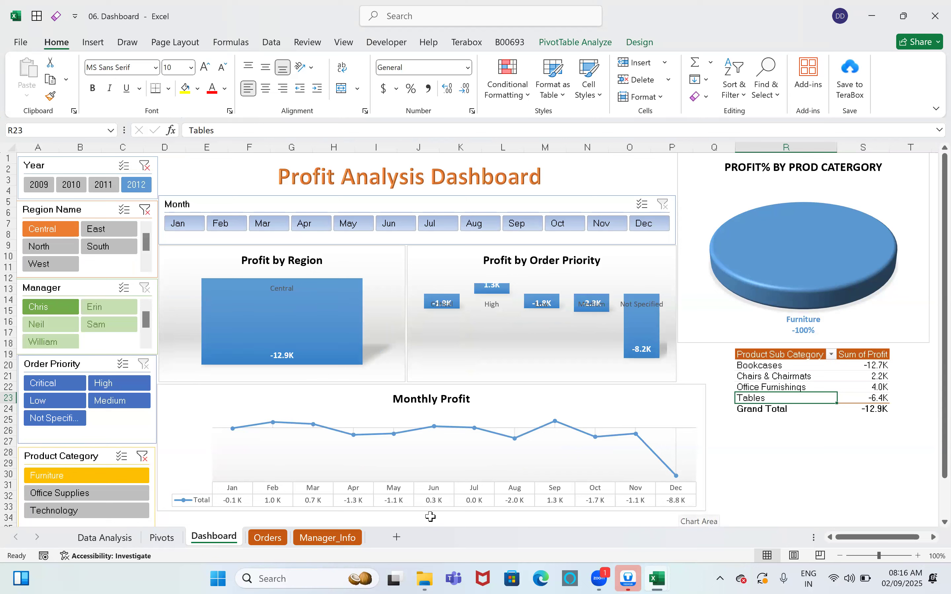
left_click(773, 367)
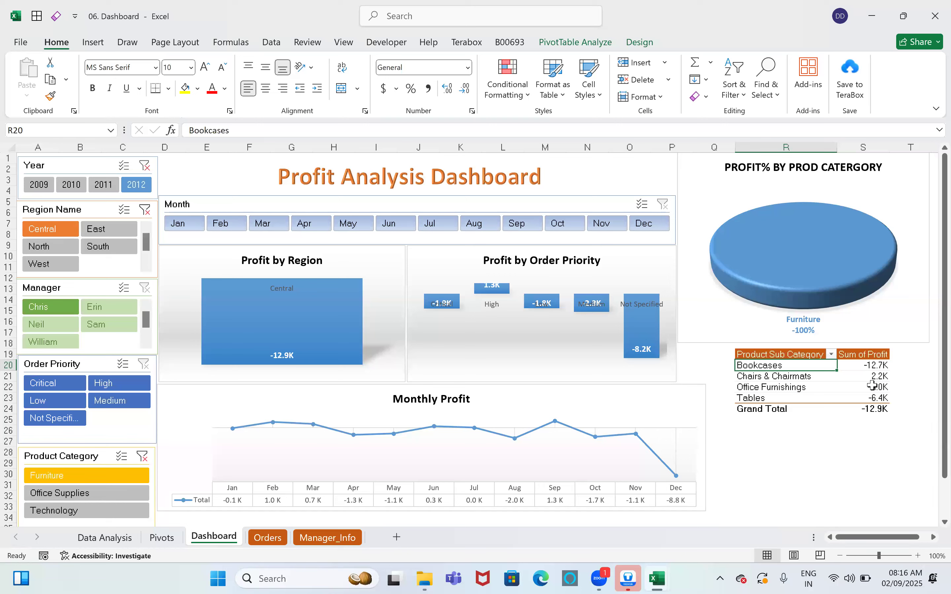
left_click(871, 367)
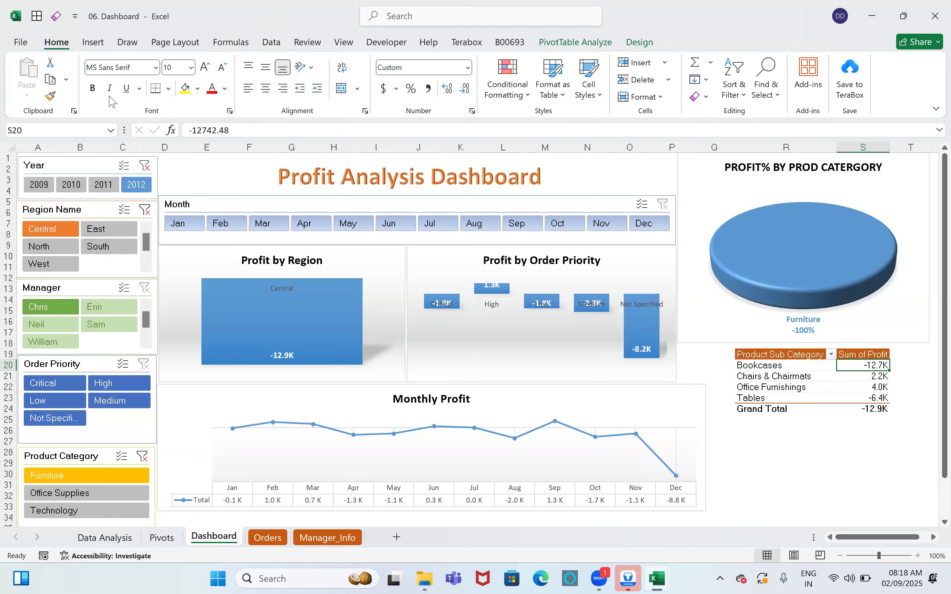
Step: Close the 06. Dashboard.xlsx workbook and discard its changes with Don't Save
left_click(934, 5)
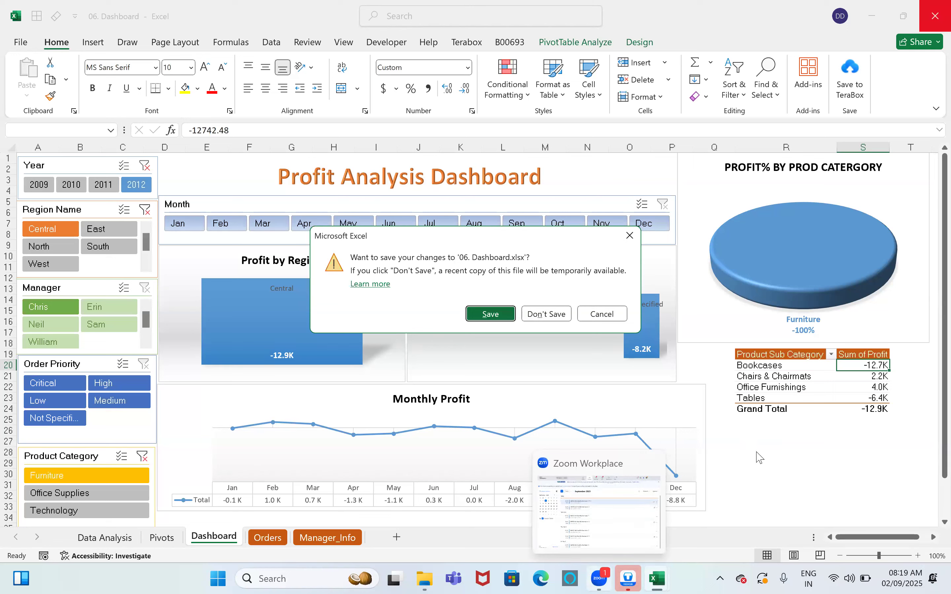
left_click(556, 317)
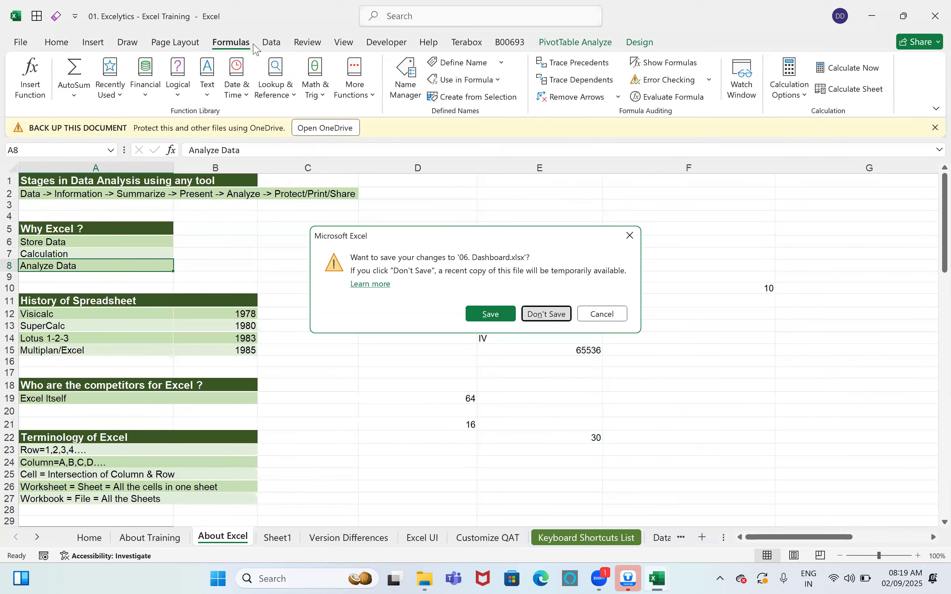
left_click(93, 43)
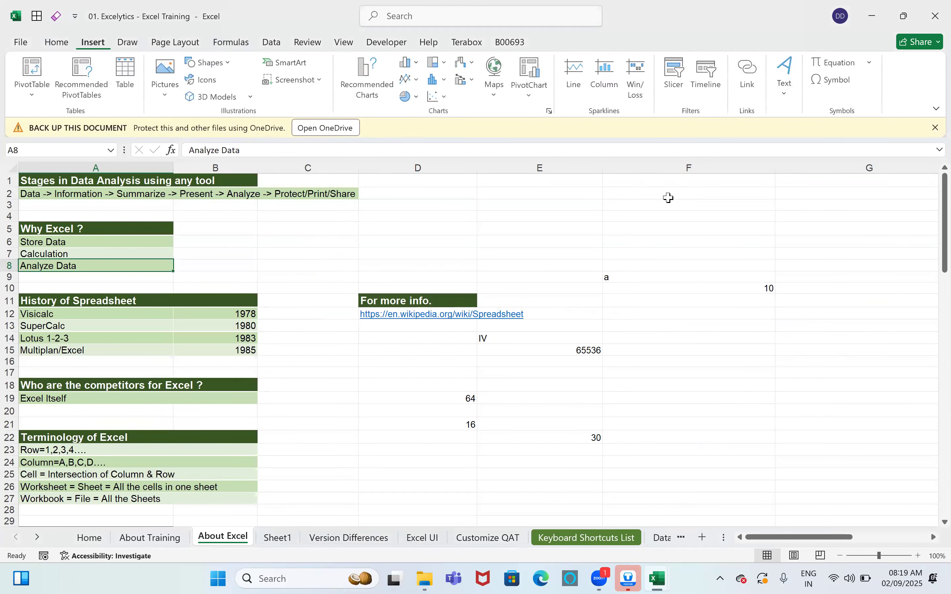
left_click(549, 112)
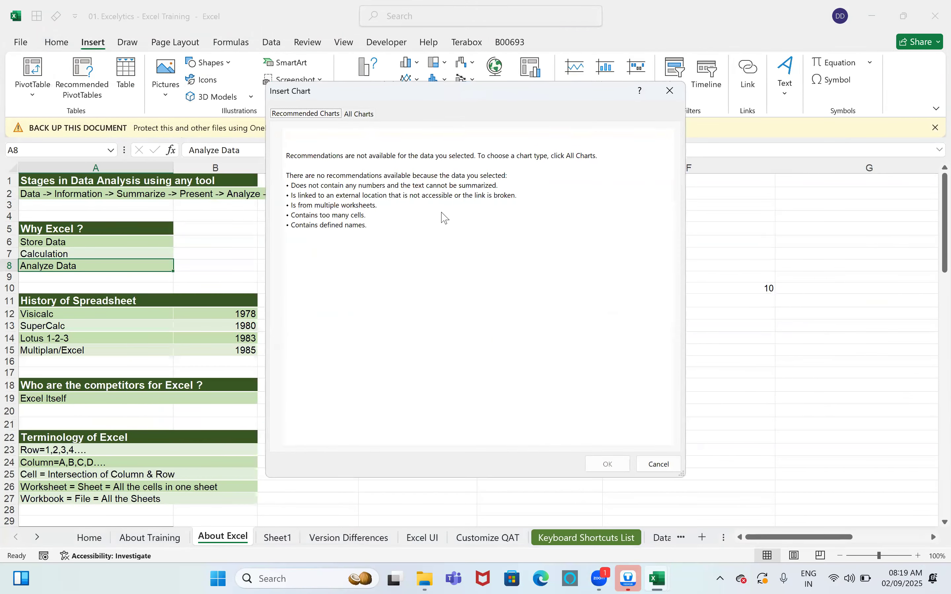
left_click(360, 114)
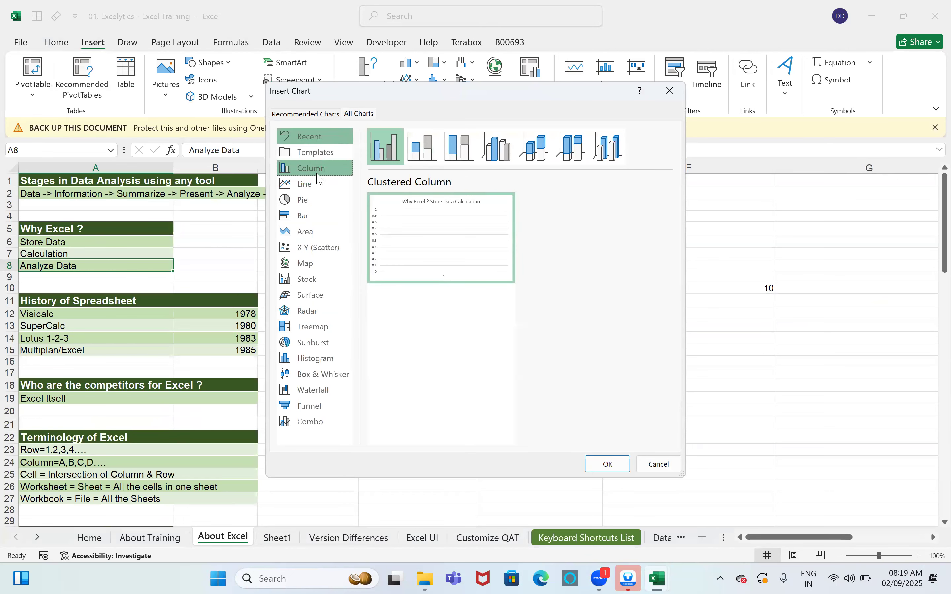
left_click(318, 185)
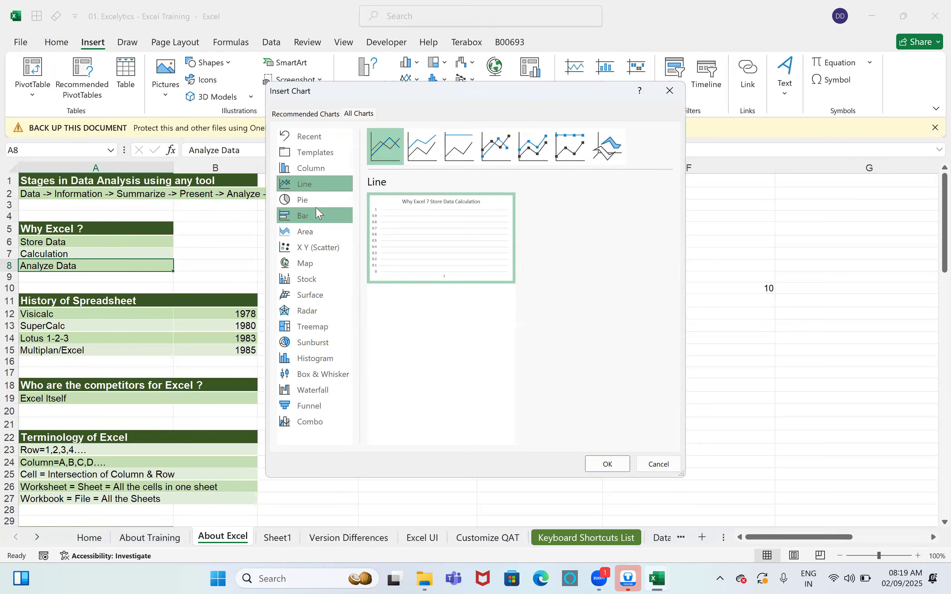
left_click(319, 215)
left_click(312, 199)
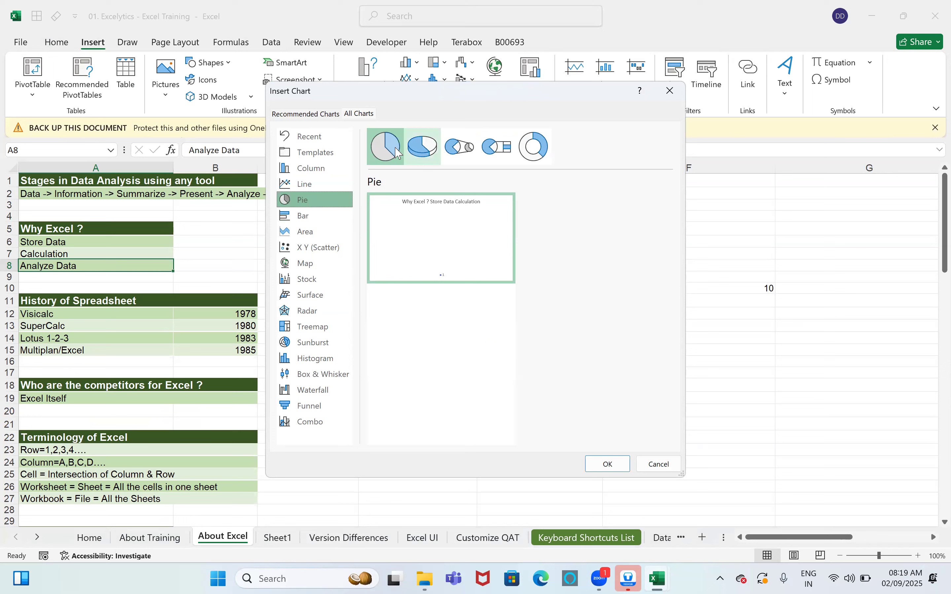
left_click(312, 216)
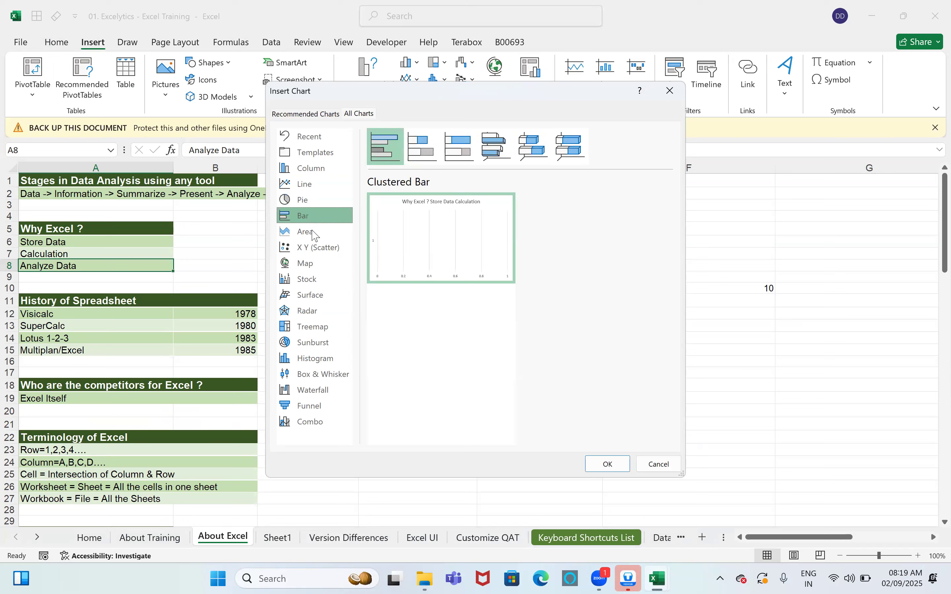
left_click(315, 235)
left_click(316, 249)
left_click(314, 264)
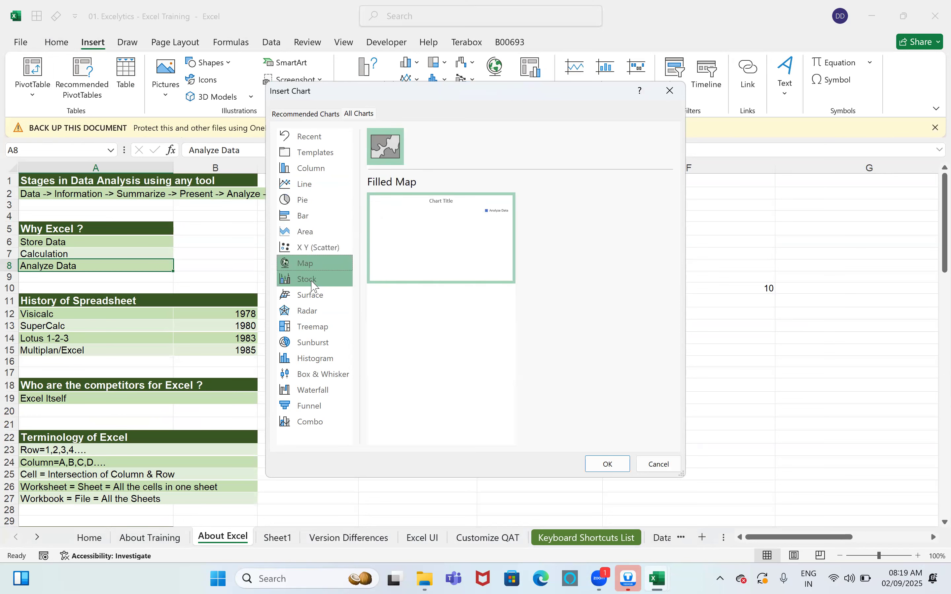
left_click(312, 280)
left_click(310, 295)
left_click(309, 311)
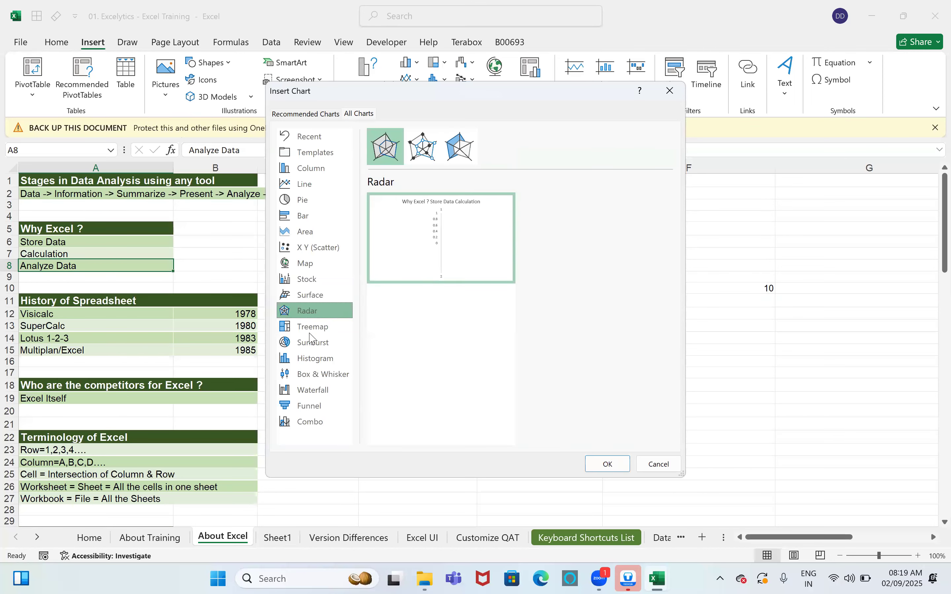
left_click(311, 330)
left_click(311, 343)
left_click(313, 359)
left_click(313, 375)
left_click(311, 390)
left_click(310, 406)
left_click(308, 427)
left_click(312, 406)
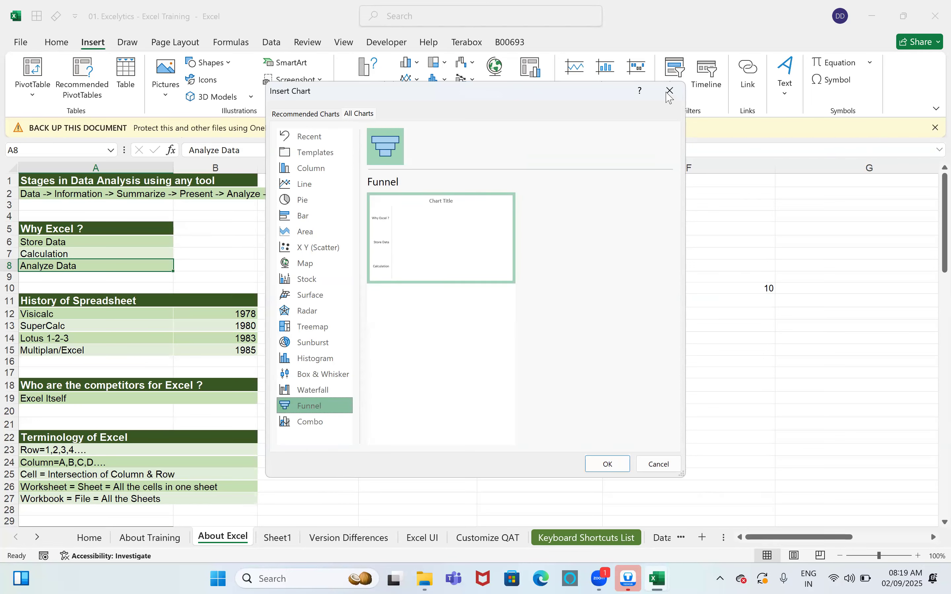
key("Escape")
left_click(668, 324)
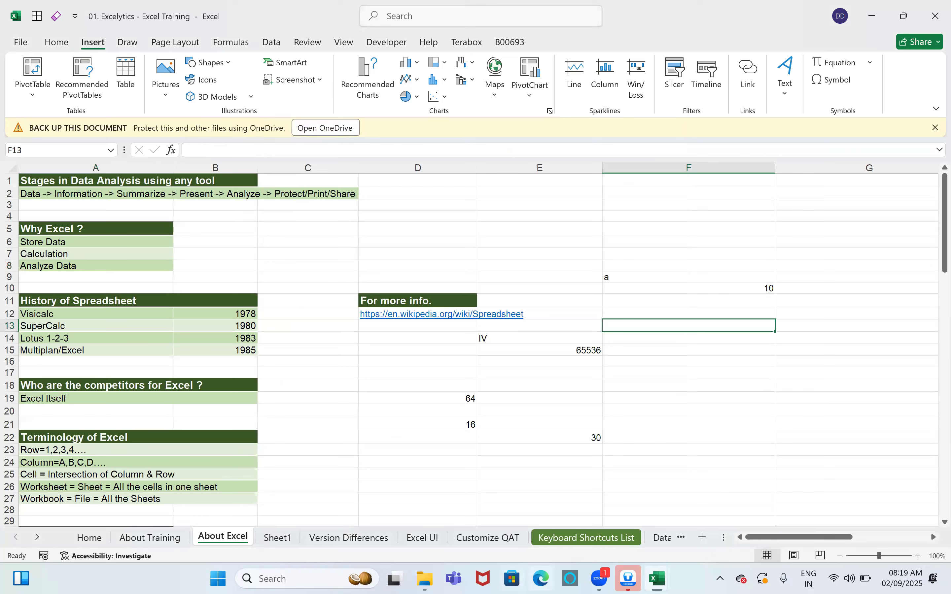
mouse_move(657, 578)
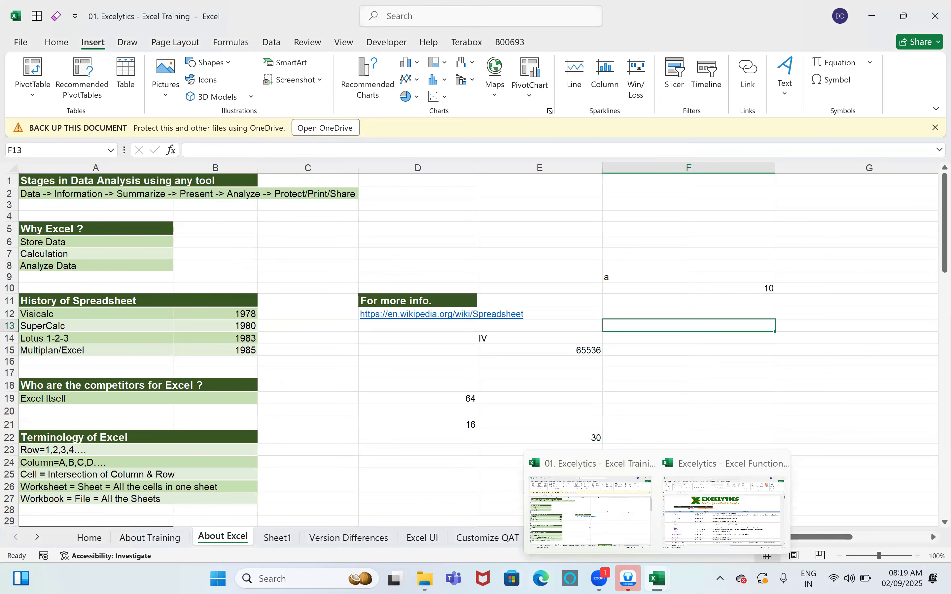
left_click(348, 403)
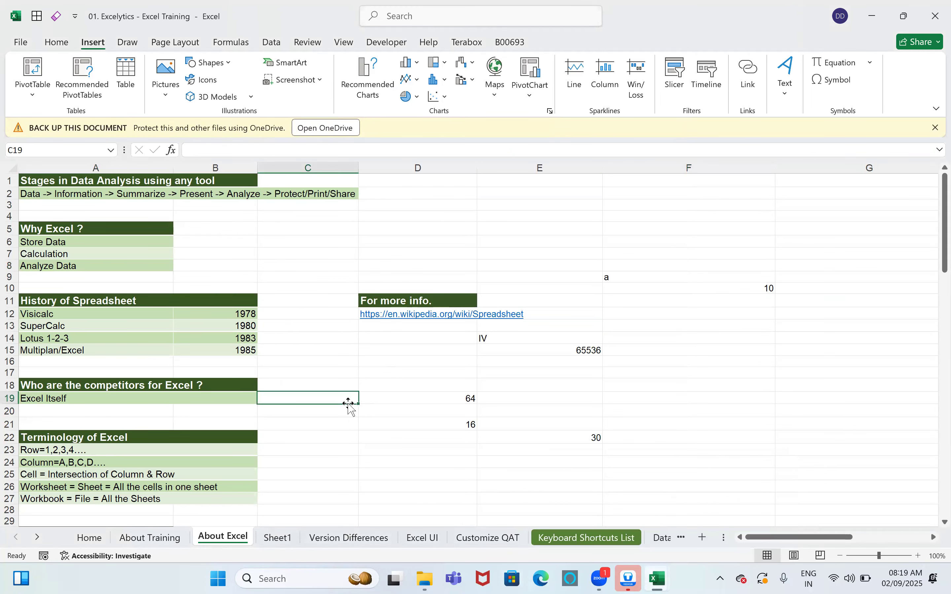
key("ctrl+n")
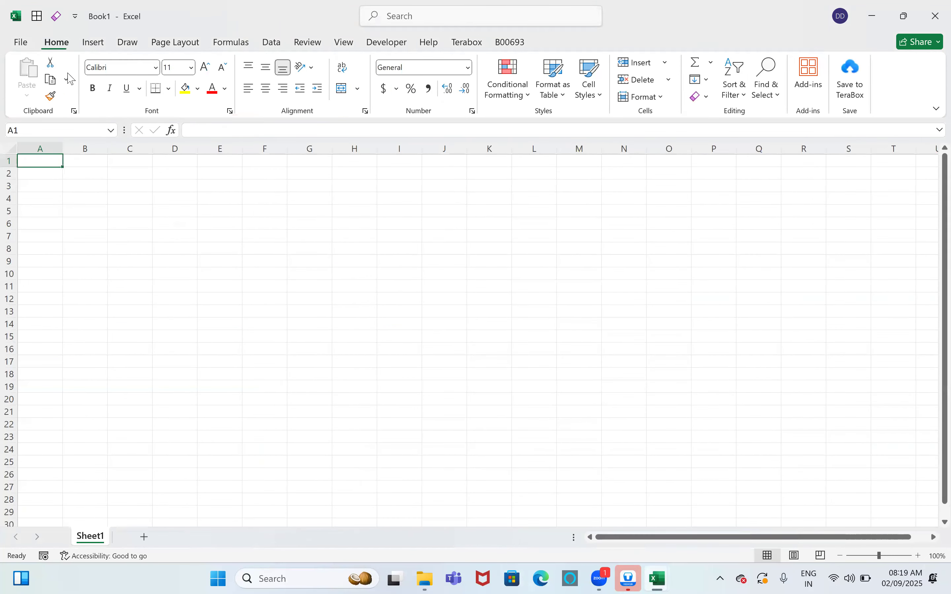
key("ctrl+w")
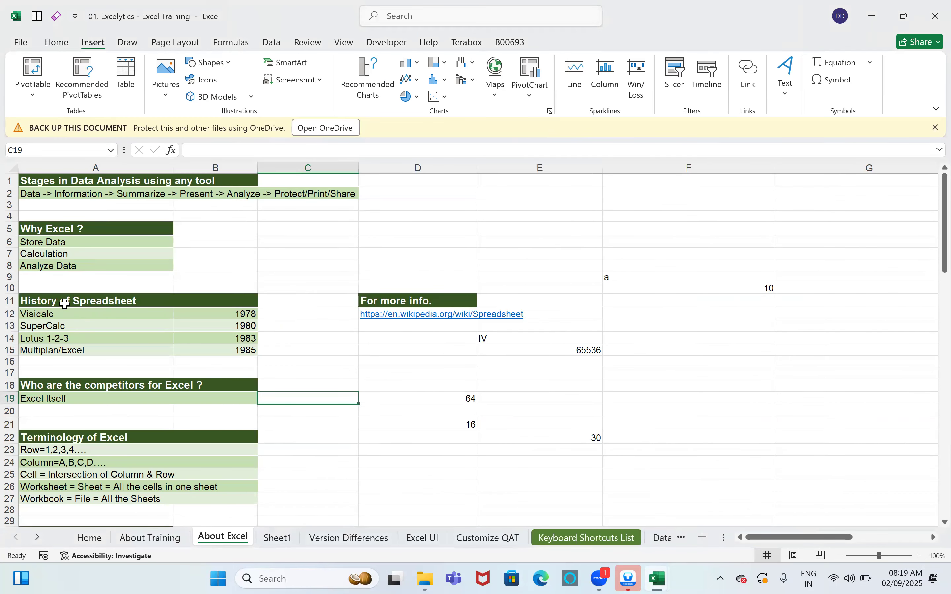
left_click(65, 304)
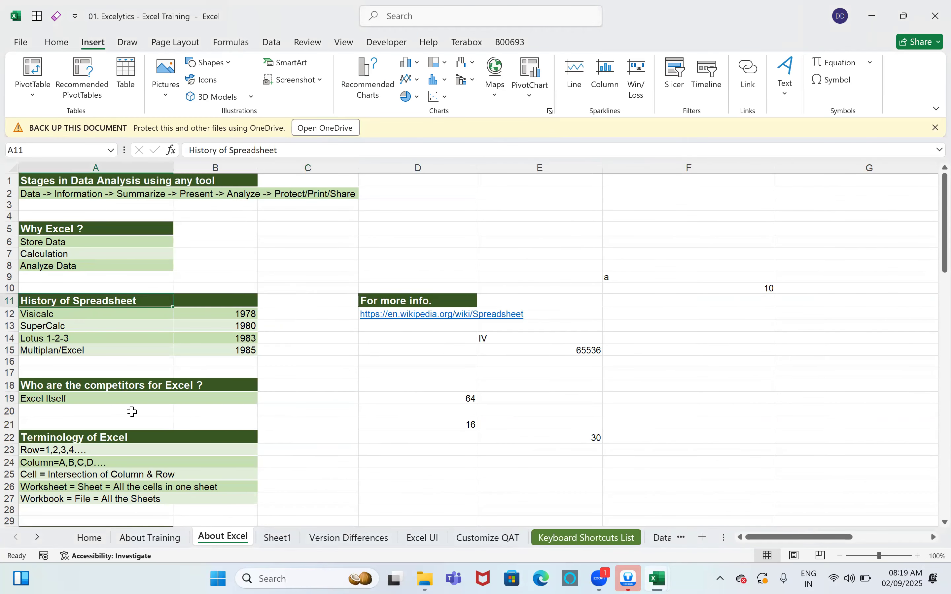
scroll(147, 395, "down", 2)
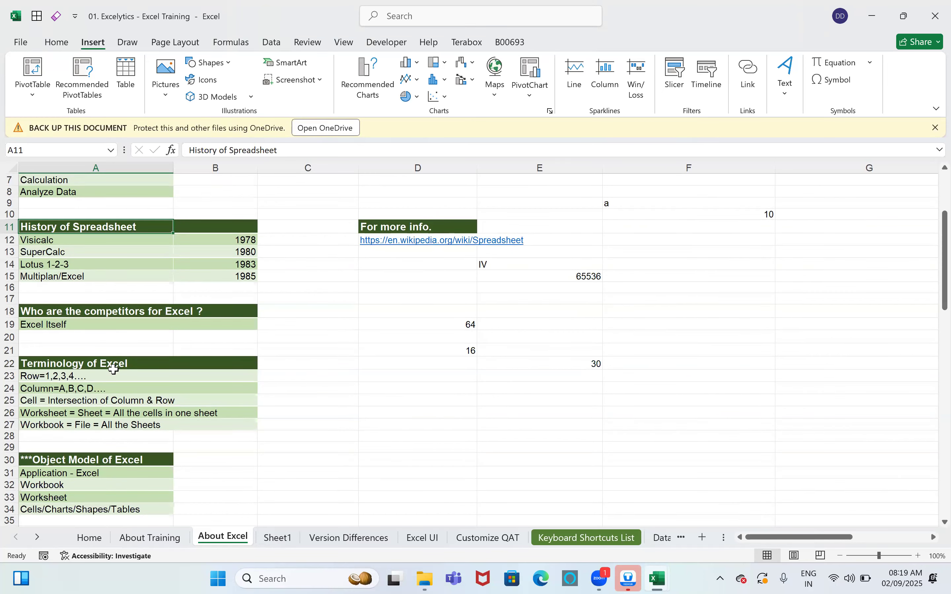
scroll(113, 474, "down", 1)
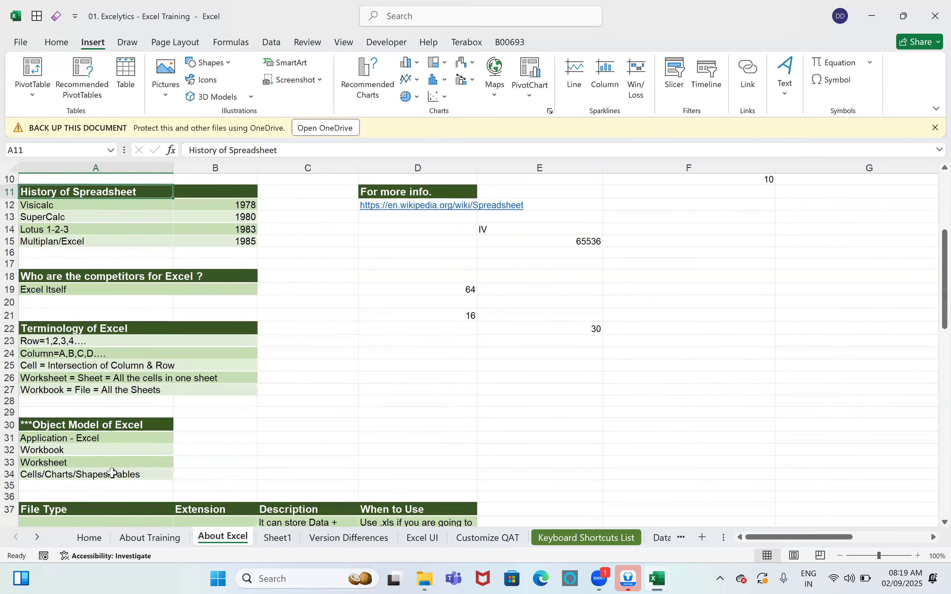
scroll(113, 474, "down", 8)
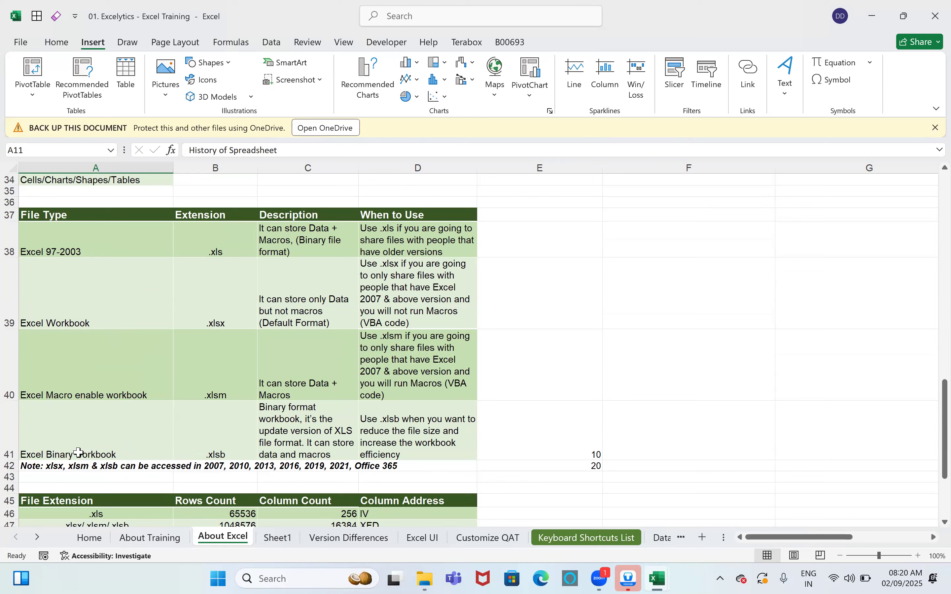
scroll(79, 477, "down", 2)
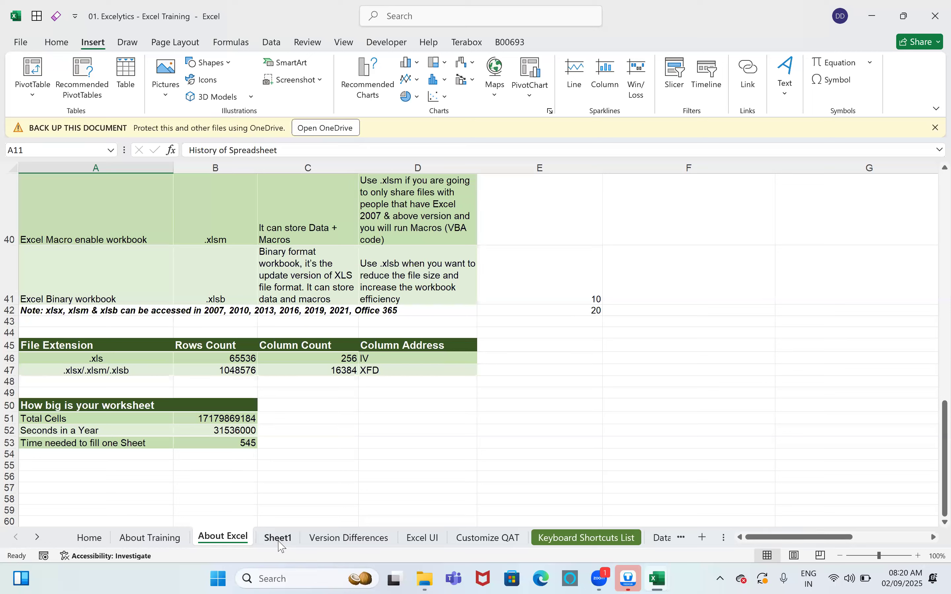
Step: View the Version Differences sheet, create a new blank workbook, then return to Excel Training
left_click(332, 537)
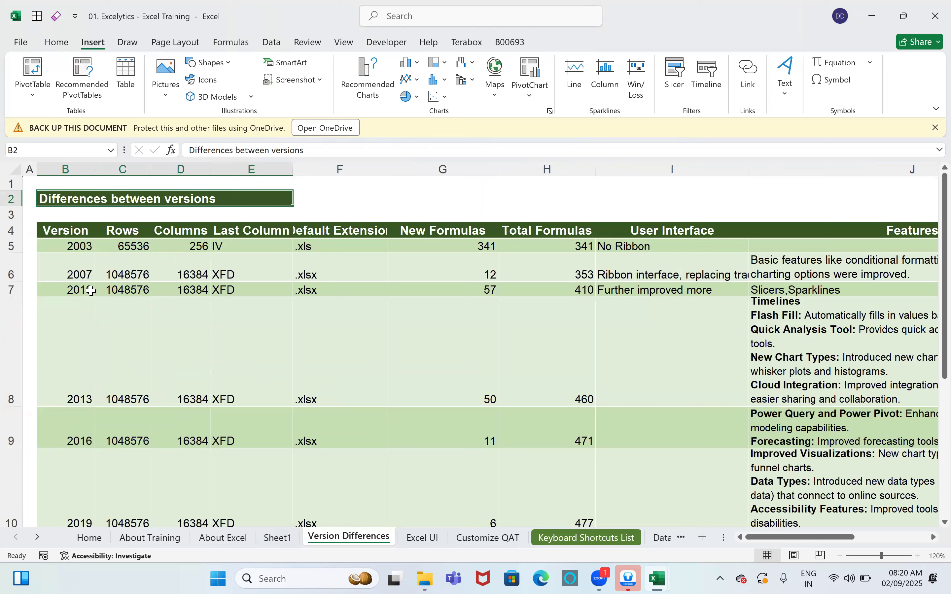
key("ctrl+n")
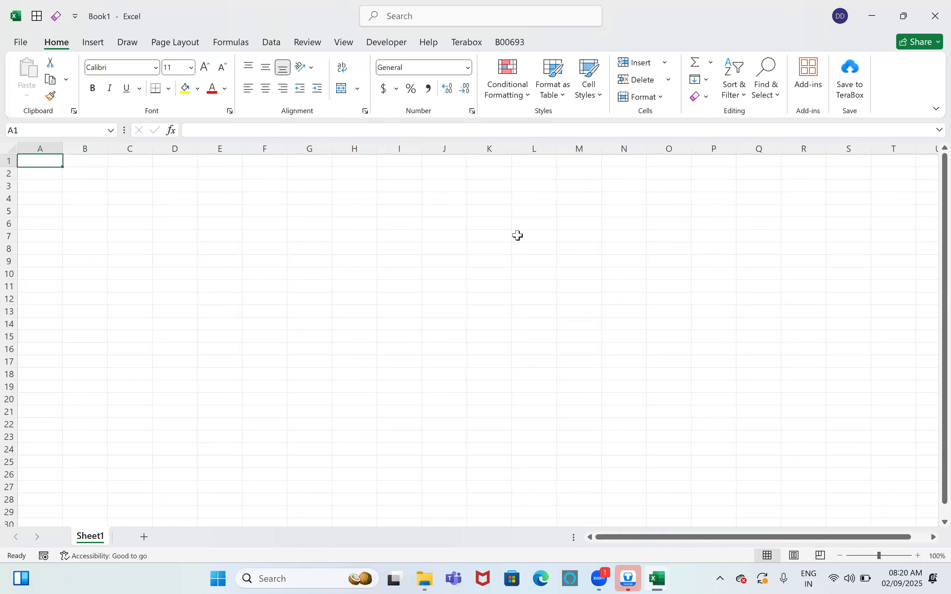
mouse_move(657, 579)
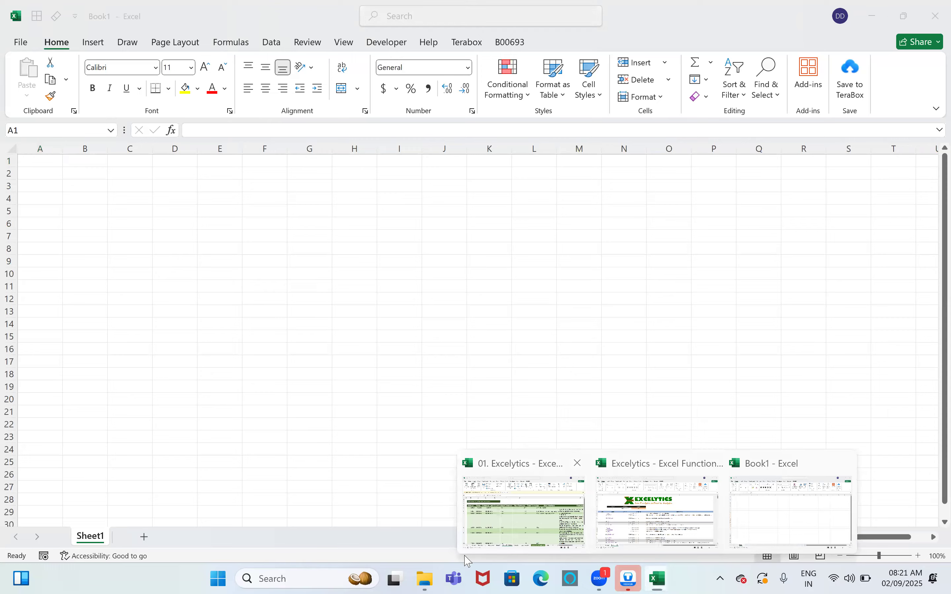
left_click(470, 545)
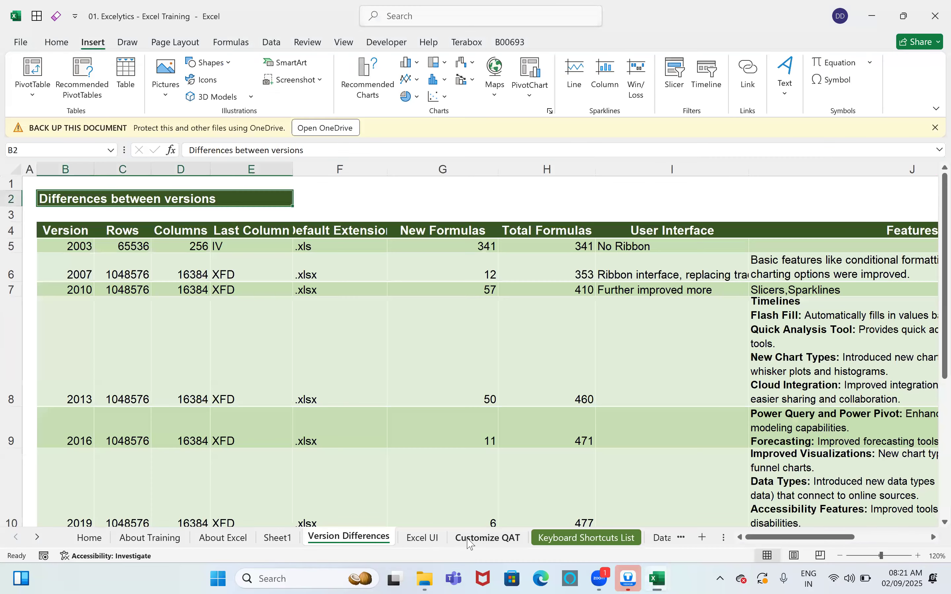
Step: Scroll the sheet tabs until the Clipboard tab comes into view
left_click(36, 542)
left_click(36, 543)
left_click(36, 542)
left_click(36, 542)
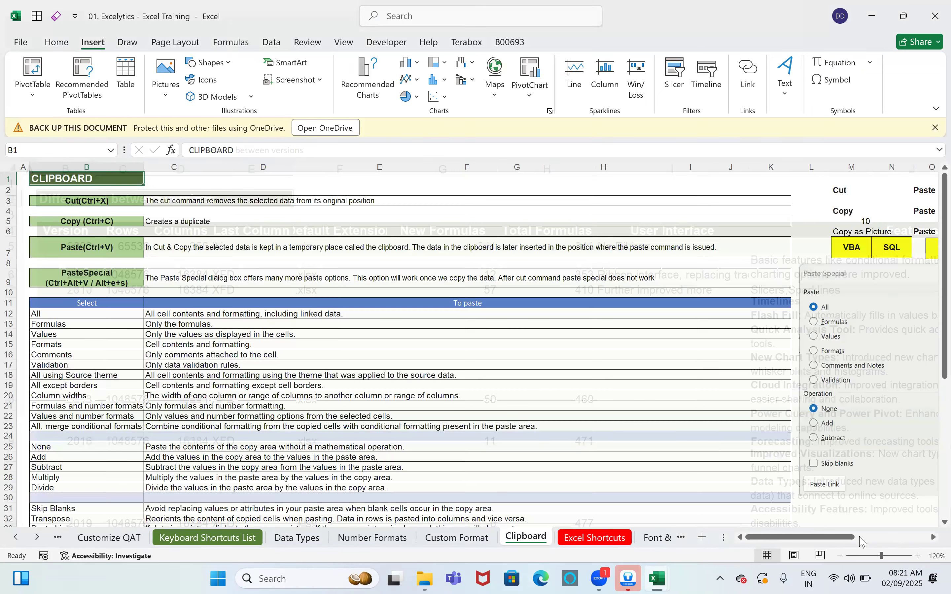
Step: Select the Paste Special picture, then deselect it by selecting cell T16
left_click_drag(836, 539, 505, 413)
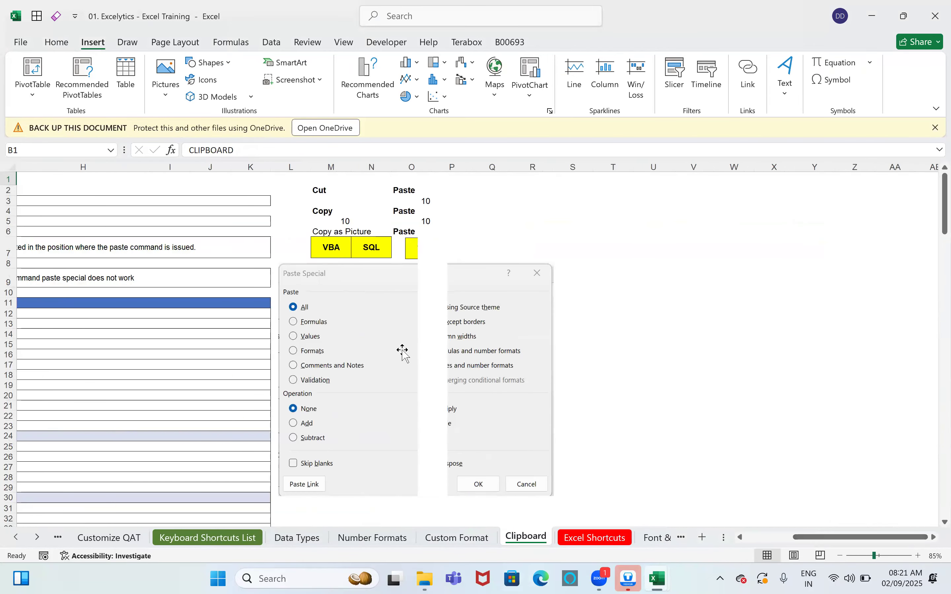
left_click(402, 351)
left_click(623, 358)
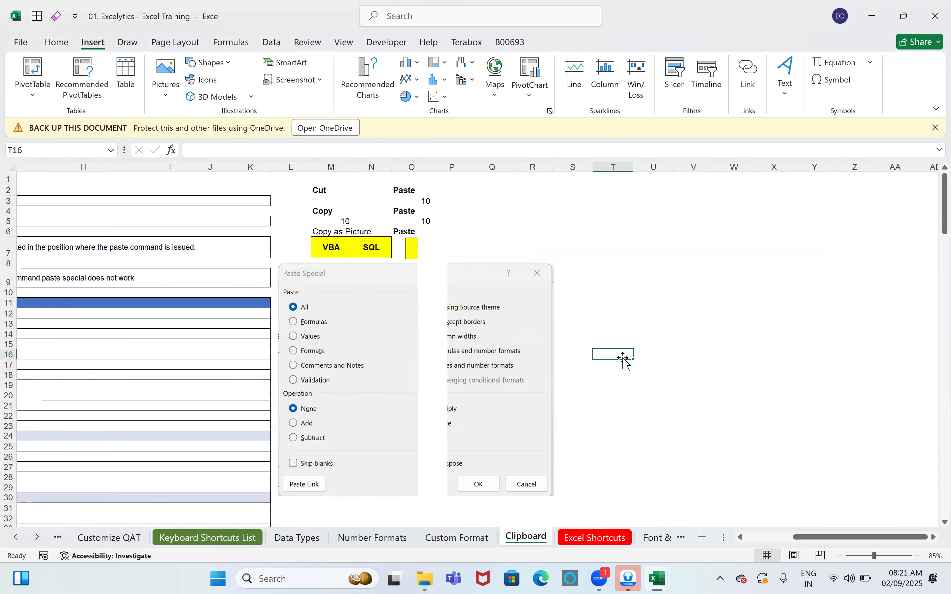
Step: Move from the Custom Format sheet to the Clipboard sheet and scroll to the options table
left_click(467, 539)
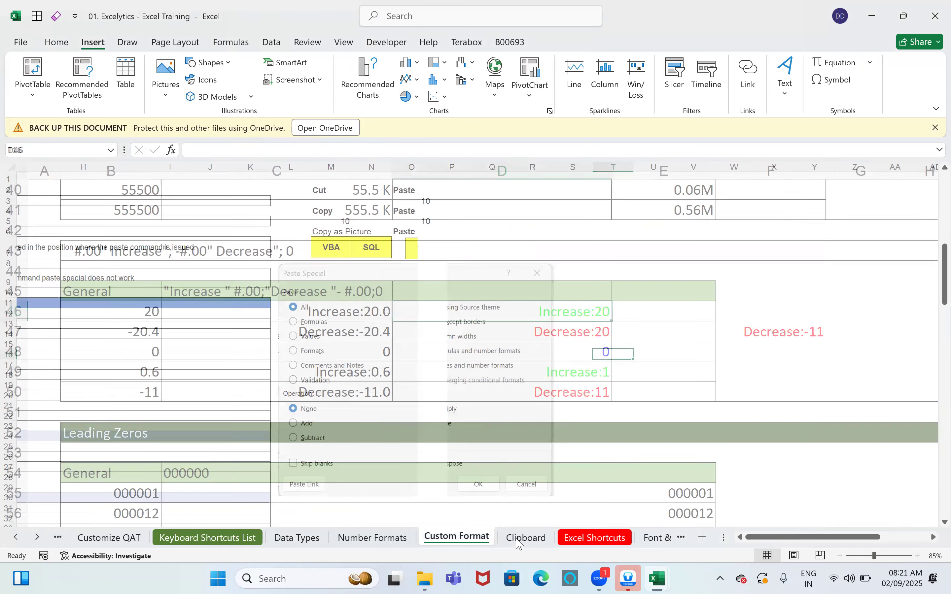
key("ctrl+Page_Down")
scroll(687, 344, "down", 2)
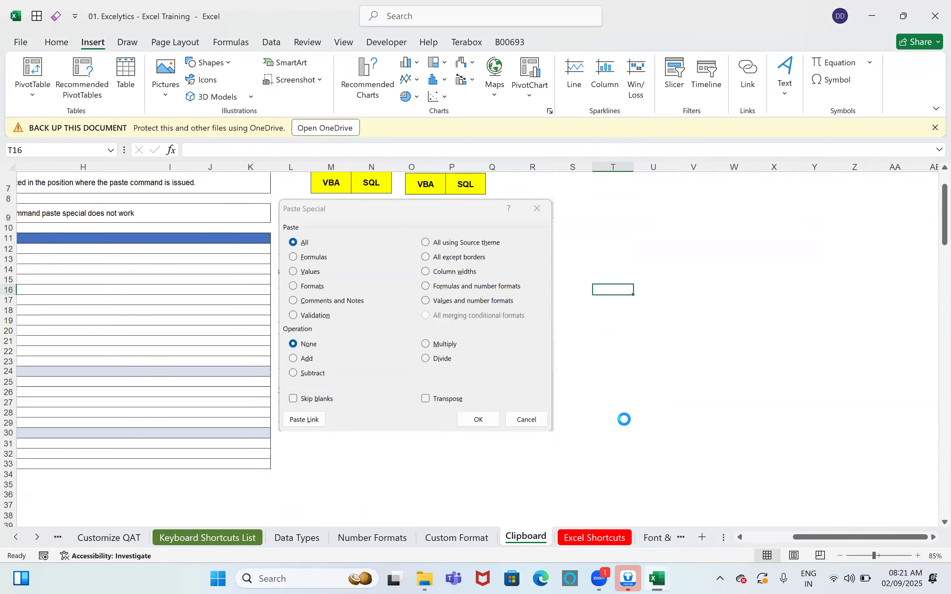
scroll(624, 419, "up", 3)
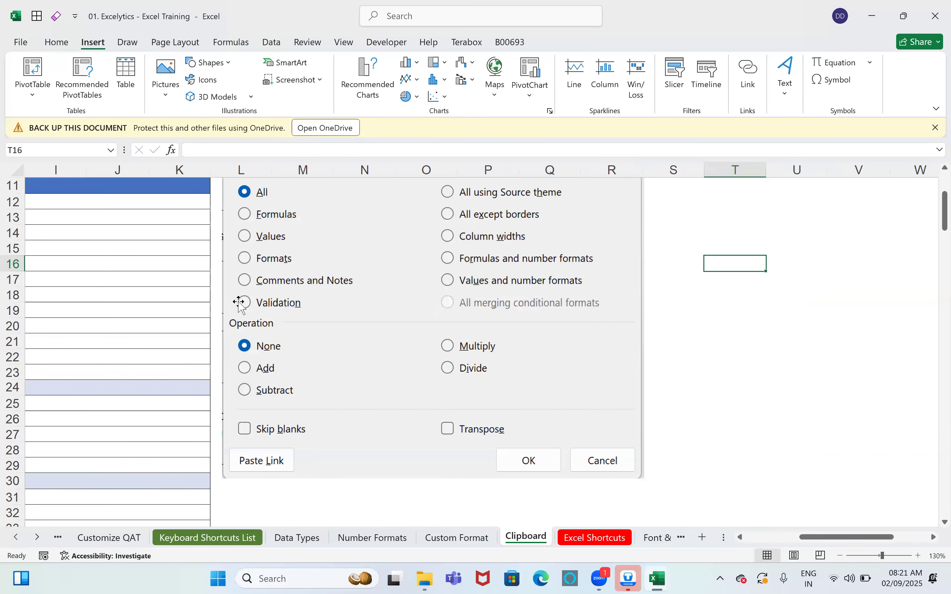
scroll(251, 268, "up", 1)
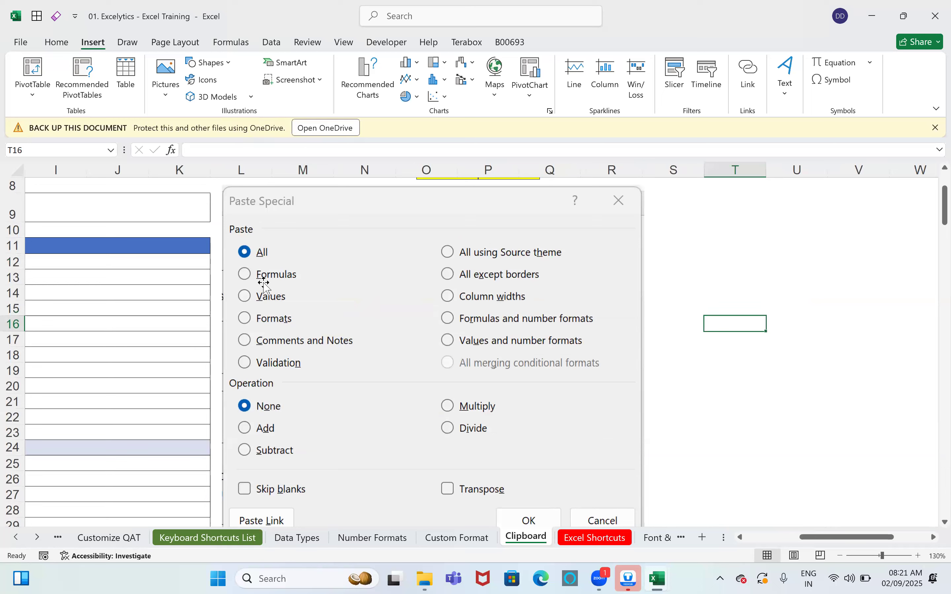
left_click_drag(828, 538, 801, 538)
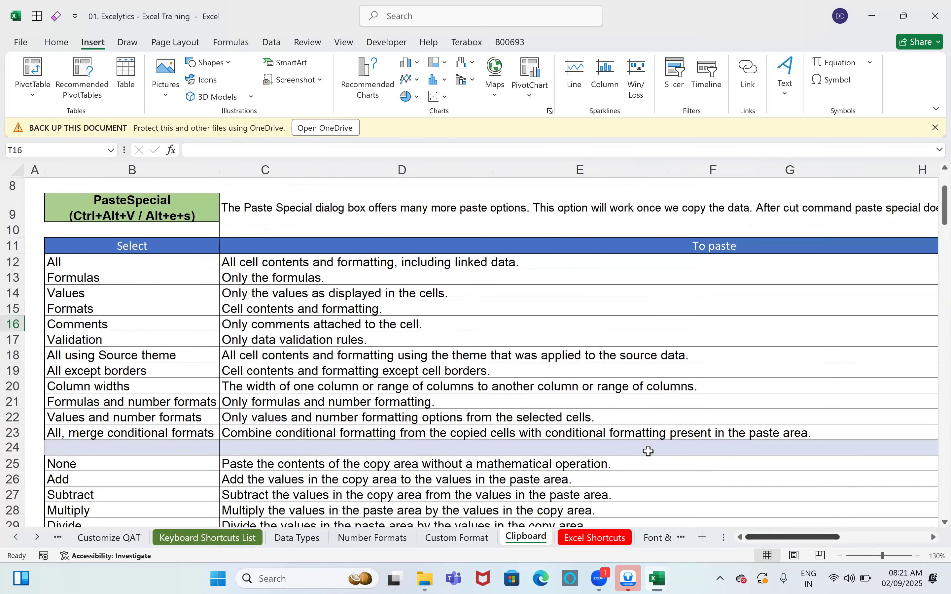
Step: Clear all content from D41 with Alt+H, E, A, then select B41's SUM total
scroll(465, 326, "down", 3)
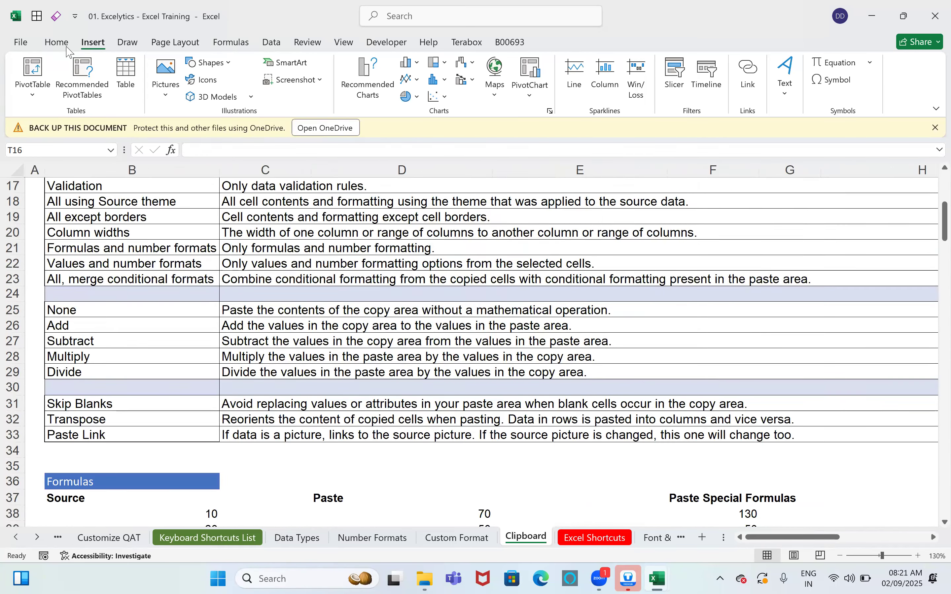
scroll(402, 329, "down", 5)
left_click(401, 329)
scroll(767, 108, "up", 1)
scroll(709, 102, "down", 1)
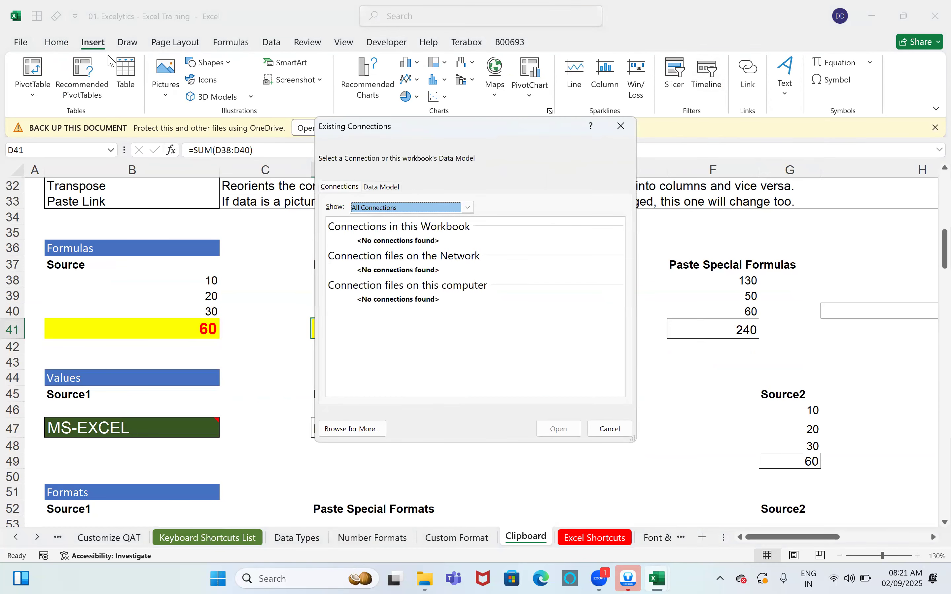
key("Escape")
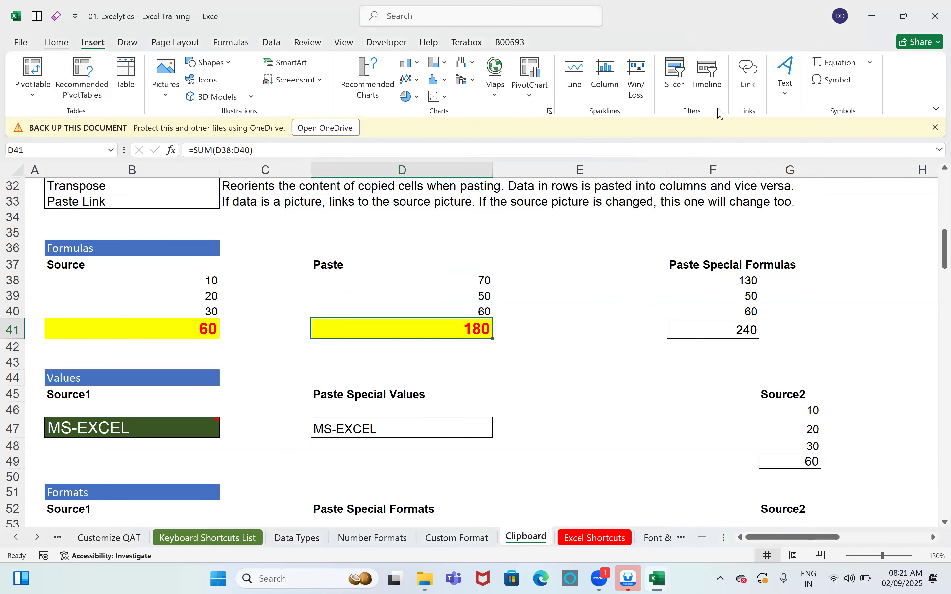
key("alt+h")
key("e")
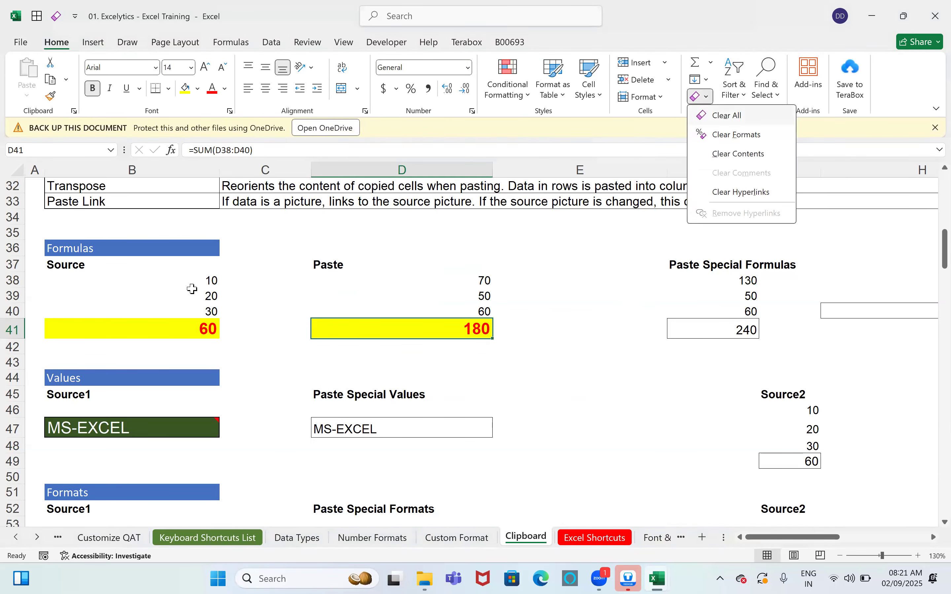
key("a")
left_click_drag(192, 280, 194, 326)
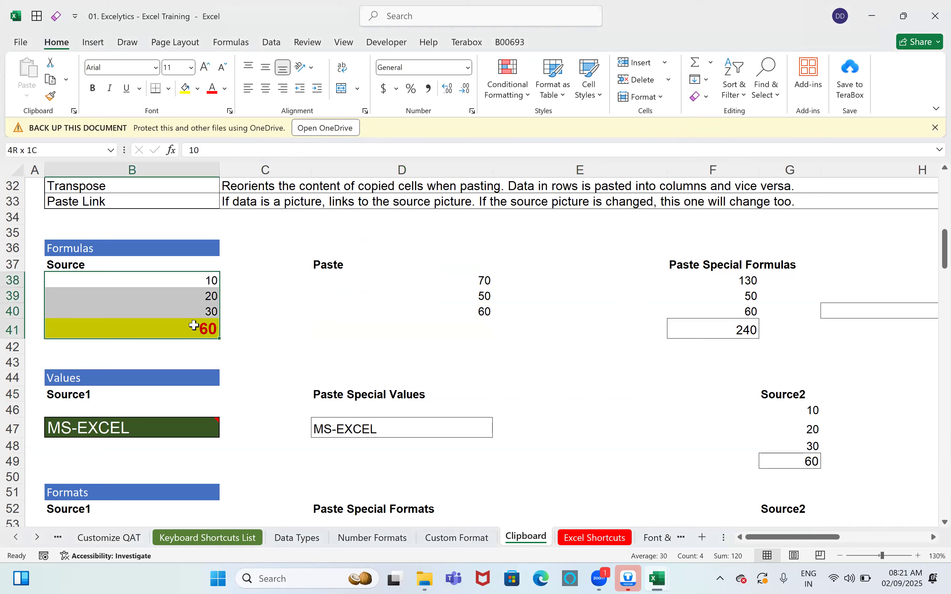
left_click(210, 327)
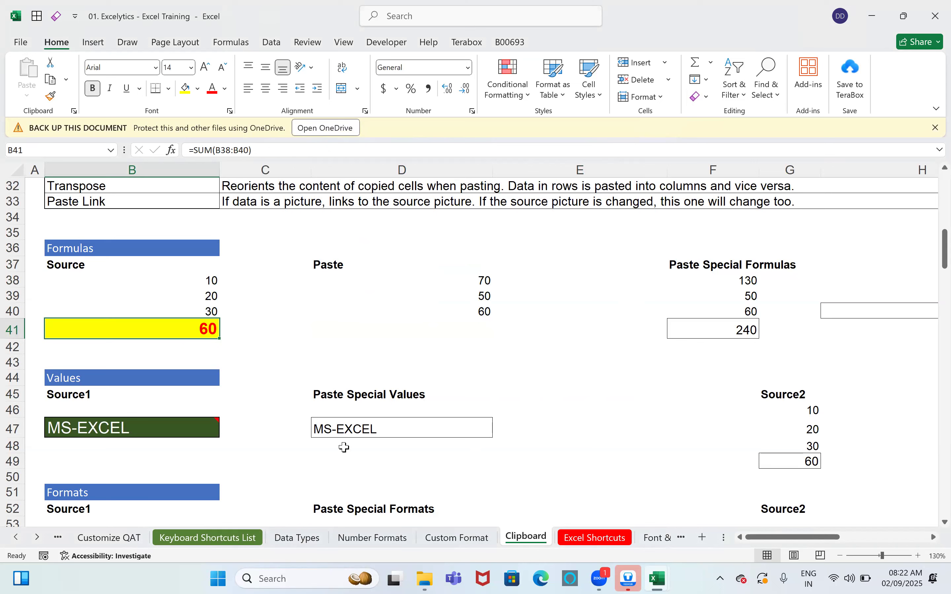
Step: Copy B41's total and paste it into D41 with its formatting
key("ctrl+c")
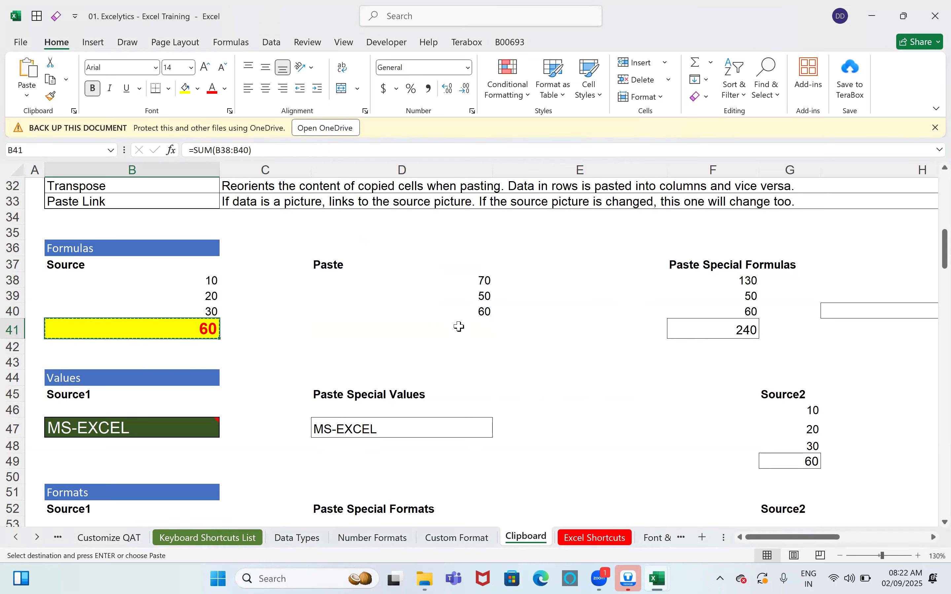
left_click(457, 326)
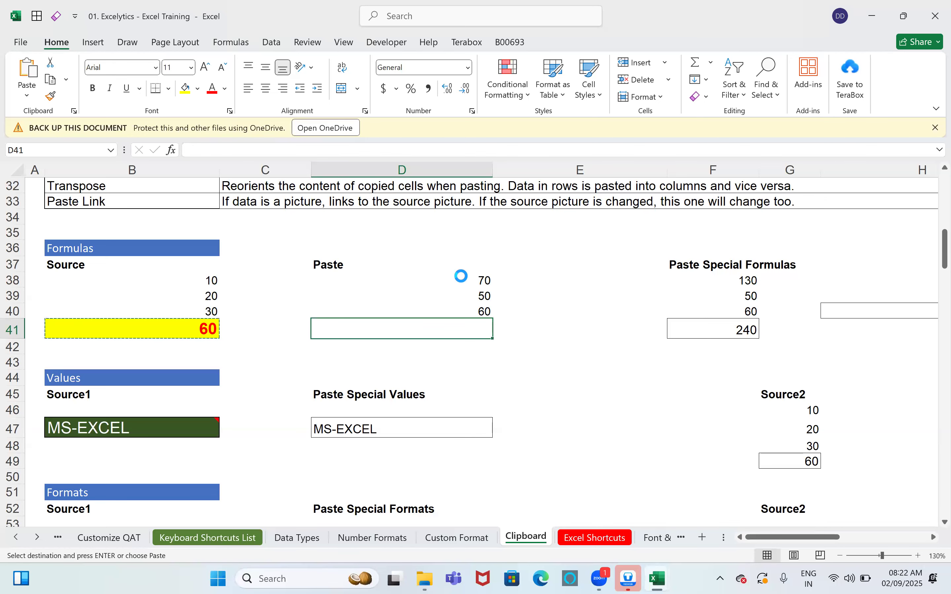
key("ctrl+v")
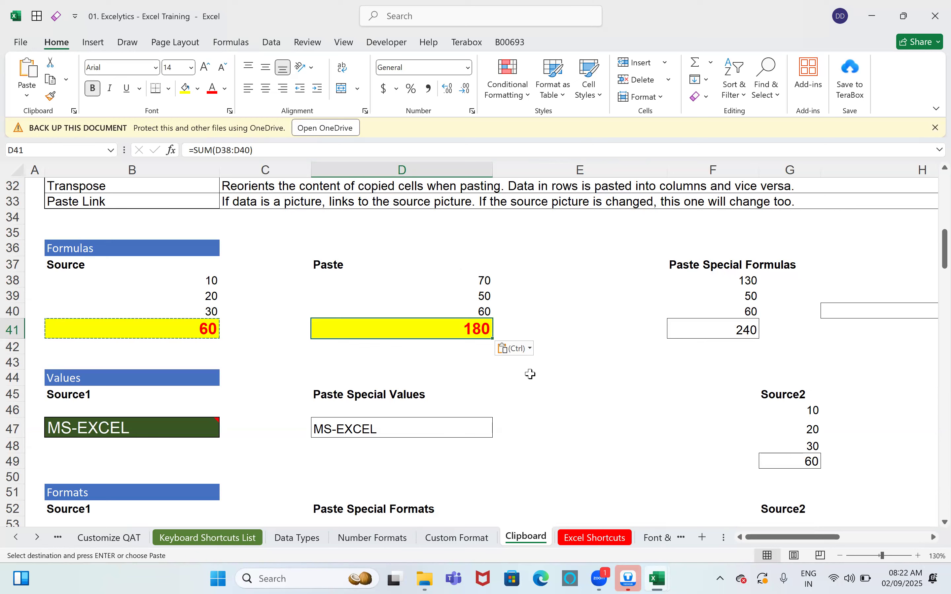
Step: Delete the 240 total from F41 and check the formula pasted into D41
left_click(786, 315)
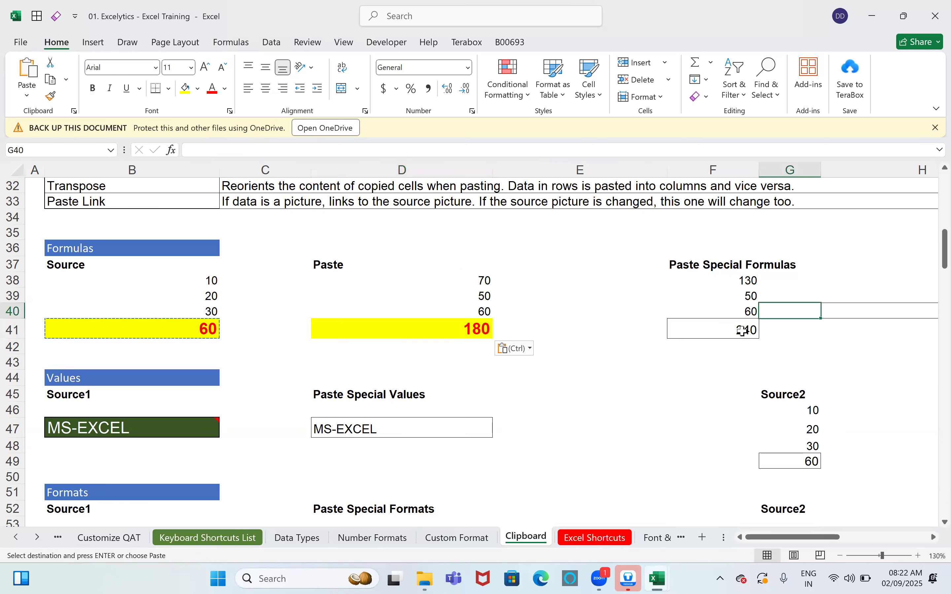
left_click(741, 332)
key("Delete")
left_click(653, 403)
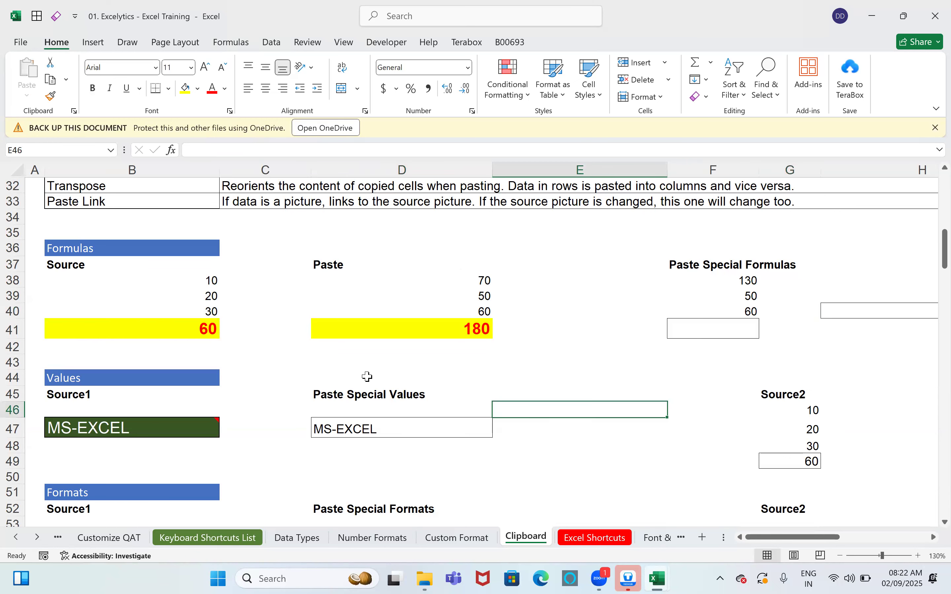
left_click(431, 332)
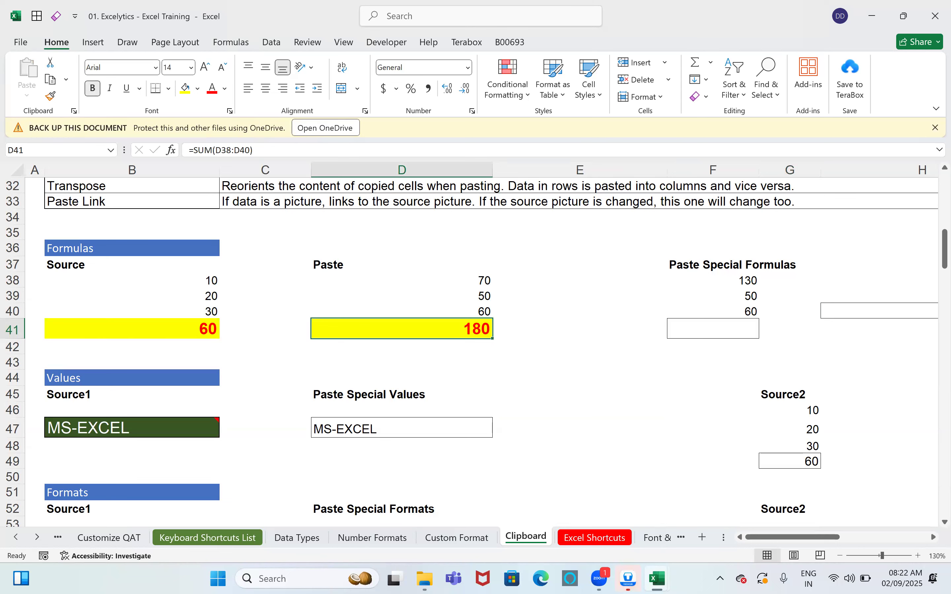
Step: Paste B41's total into F41 as Formulas only, giving =SUM(F38:F40) totalling 240
left_click(184, 334)
key("ctrl+c")
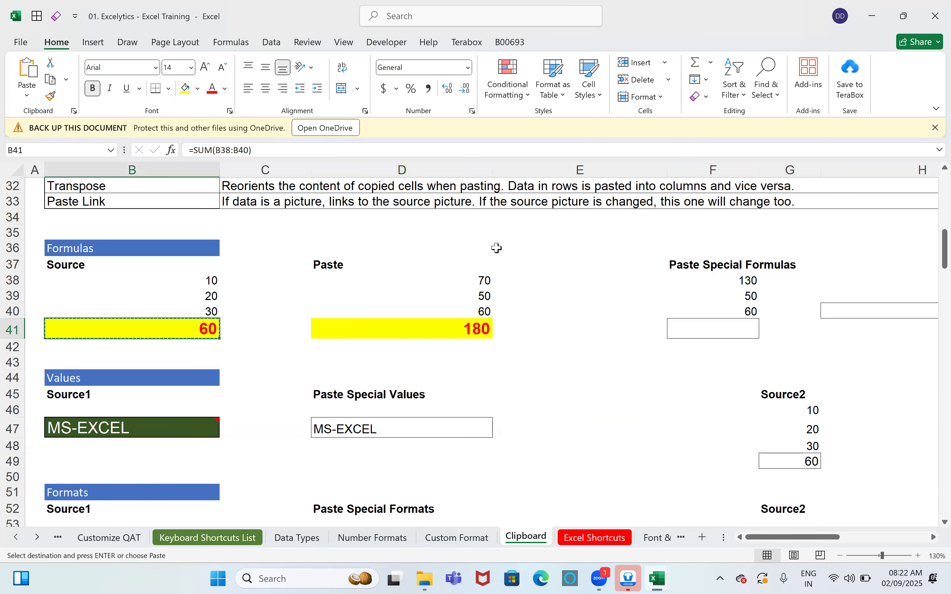
left_click(761, 329)
left_click(737, 338)
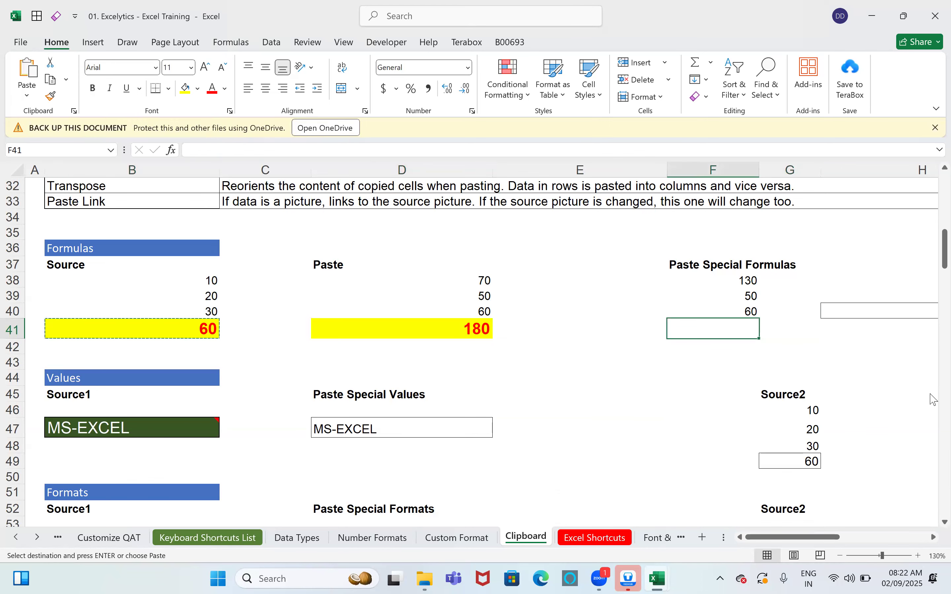
key("ctrl+alt+v")
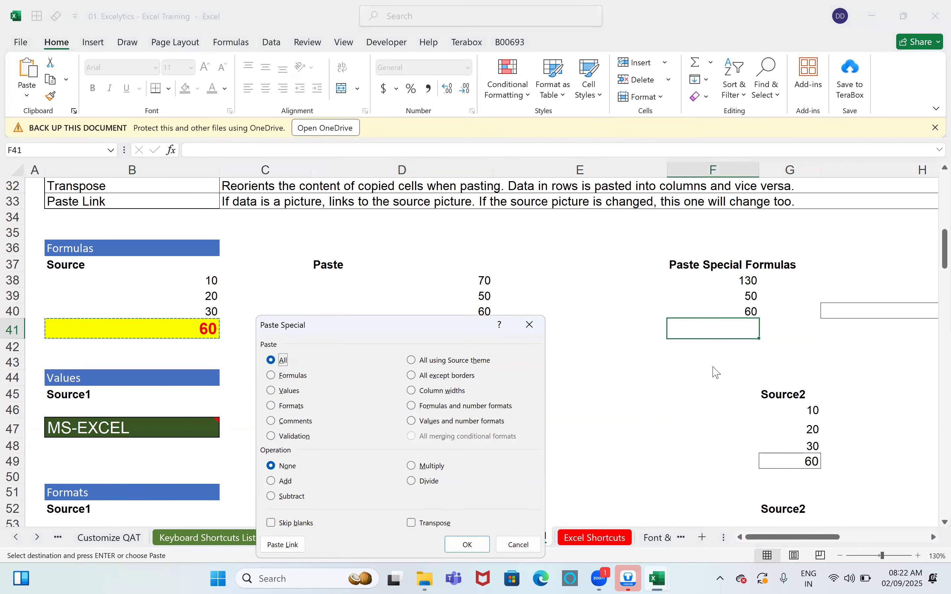
left_click_drag(440, 318, 458, 137)
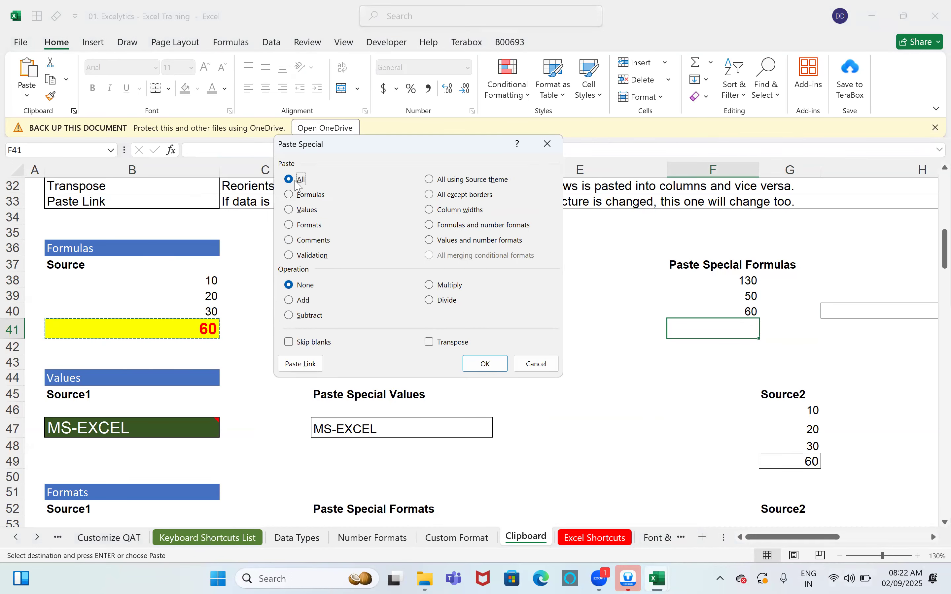
left_click(295, 195)
left_click(484, 363)
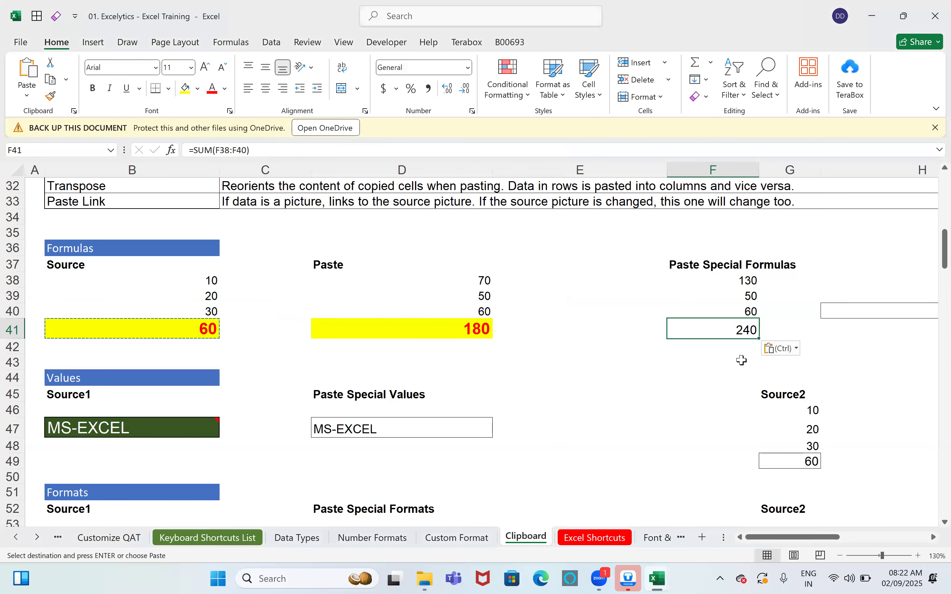
key("F2")
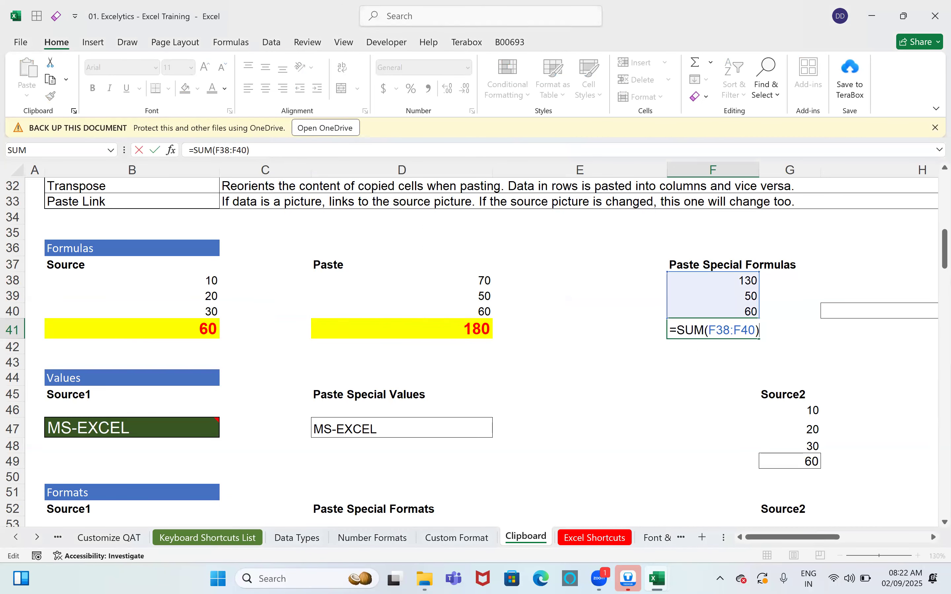
Step: Open and enlarge the comment attached to the MS-EXCEL cell B54
scroll(486, 490, "down", 3)
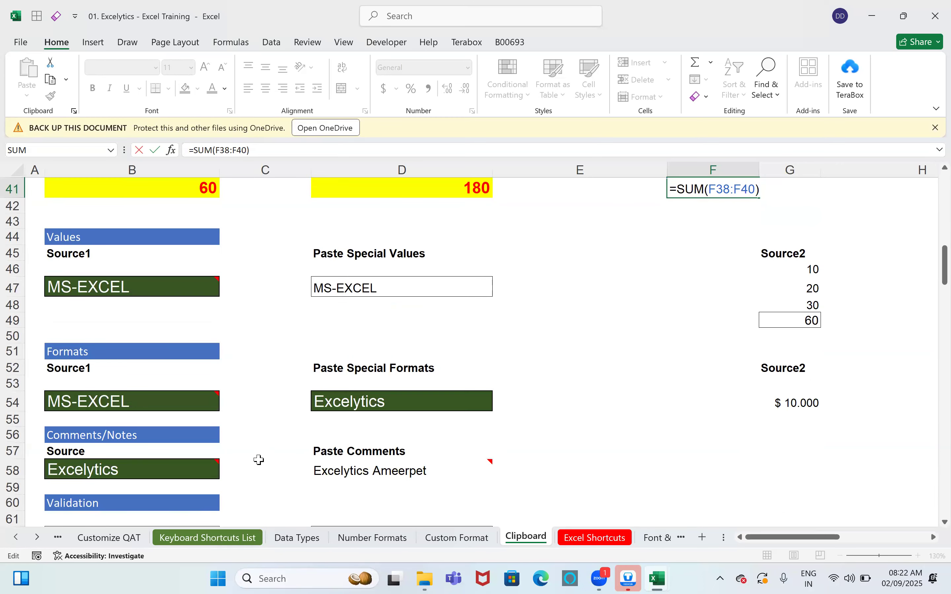
scroll(257, 458, "down", 1)
mouse_move(122, 350)
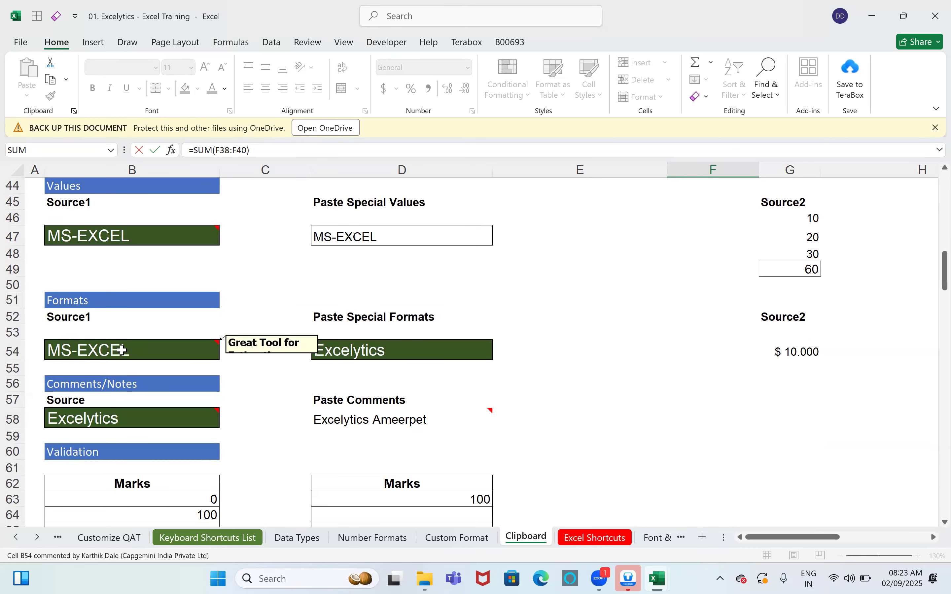
left_click(146, 356)
right_click(148, 356)
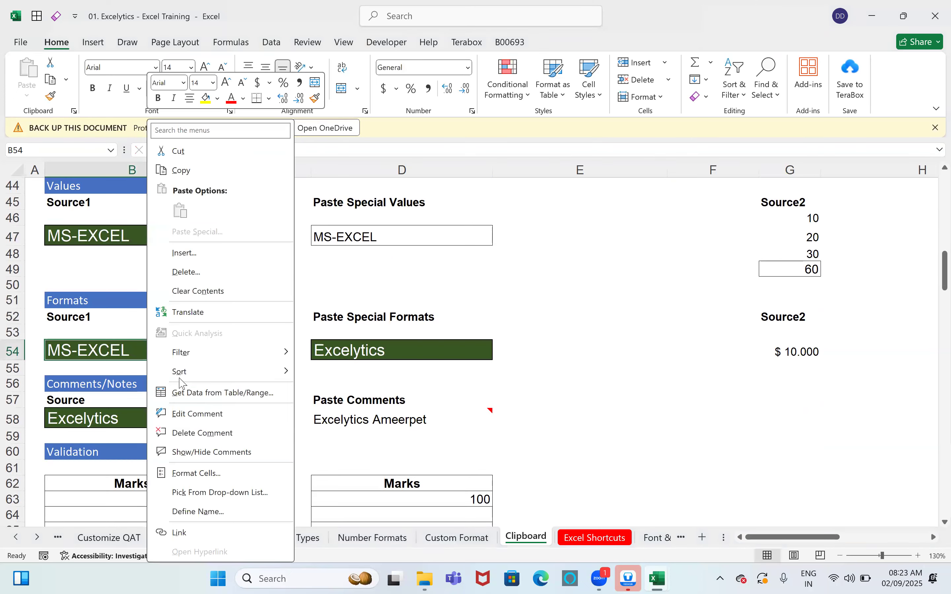
left_click(210, 420)
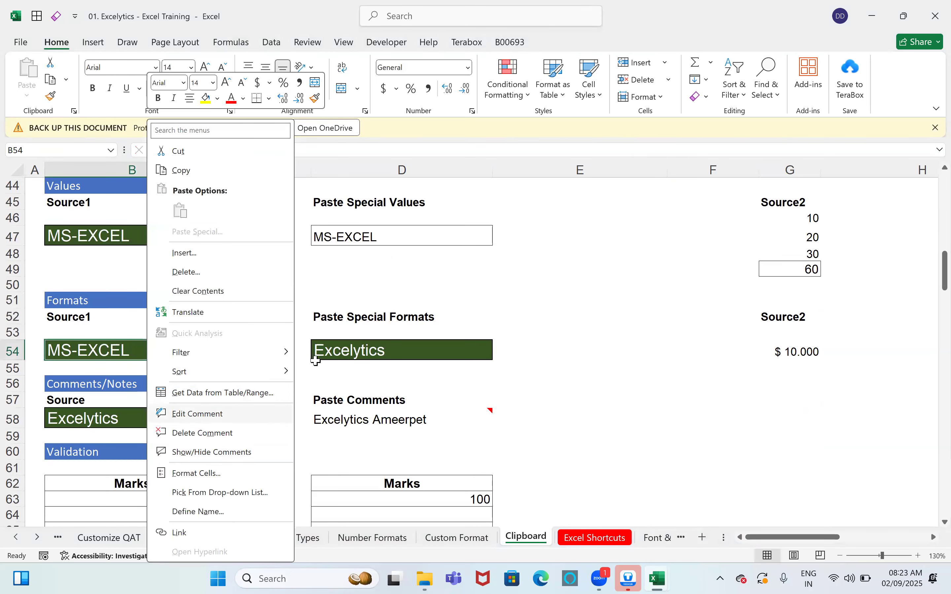
left_click_drag(323, 377, 339, 433)
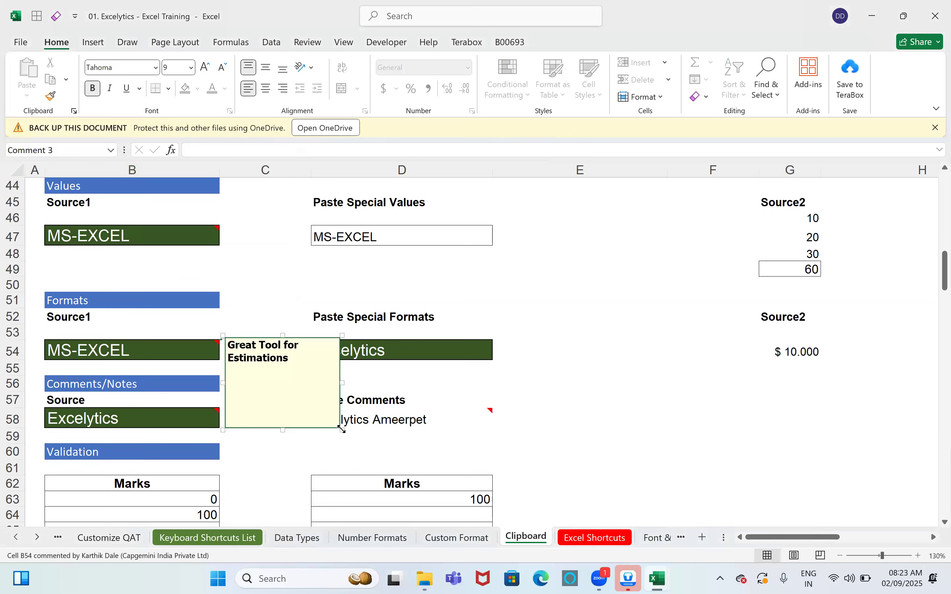
left_click(502, 387)
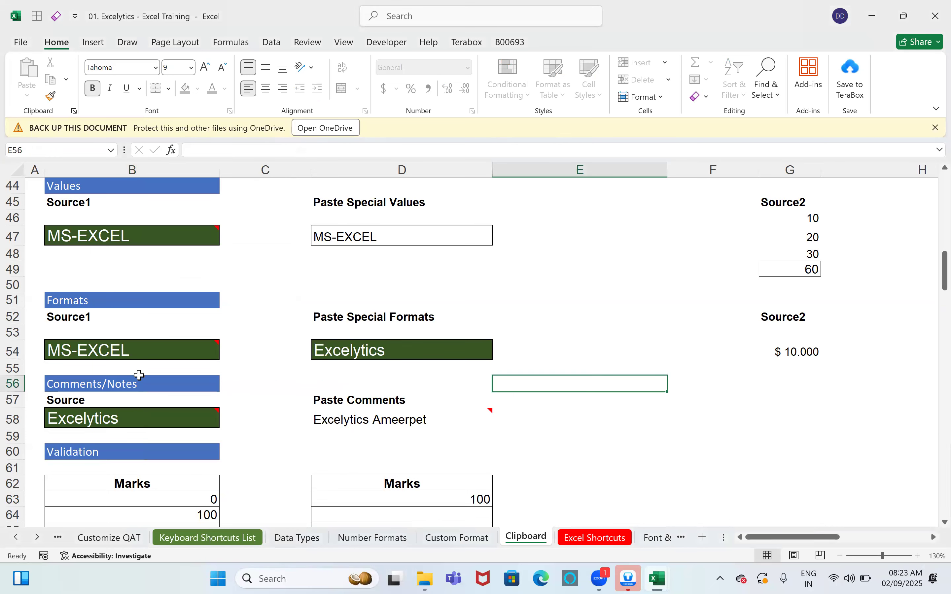
Step: Copy B54 and paste only its 'Great Tool for Estimations' comment into G54
left_click(175, 353)
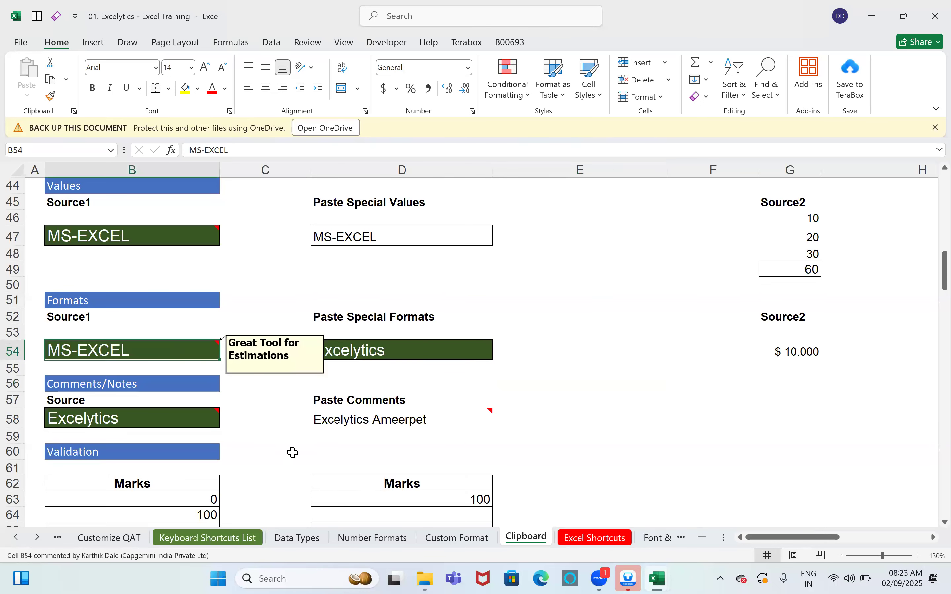
key("ctrl+c")
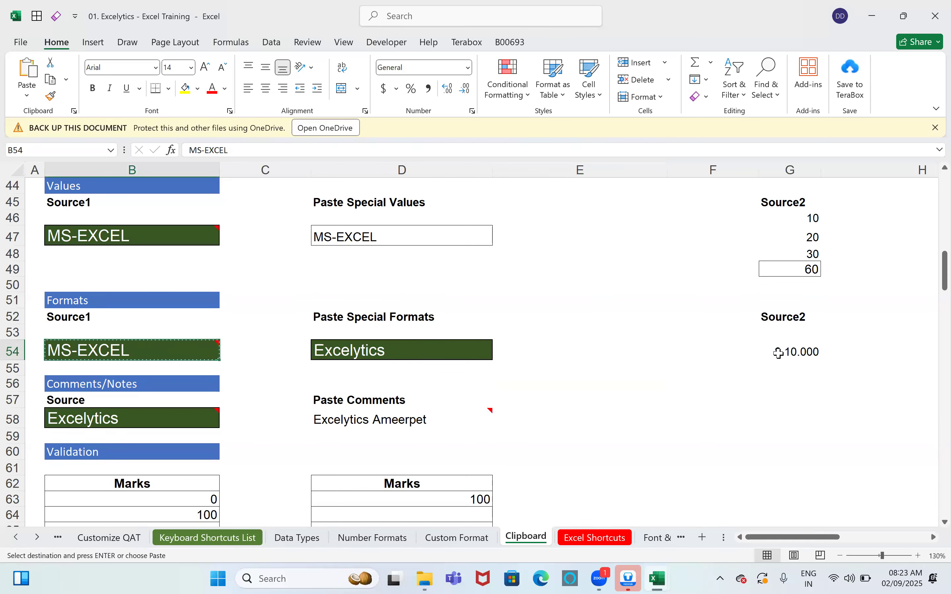
left_click(778, 352)
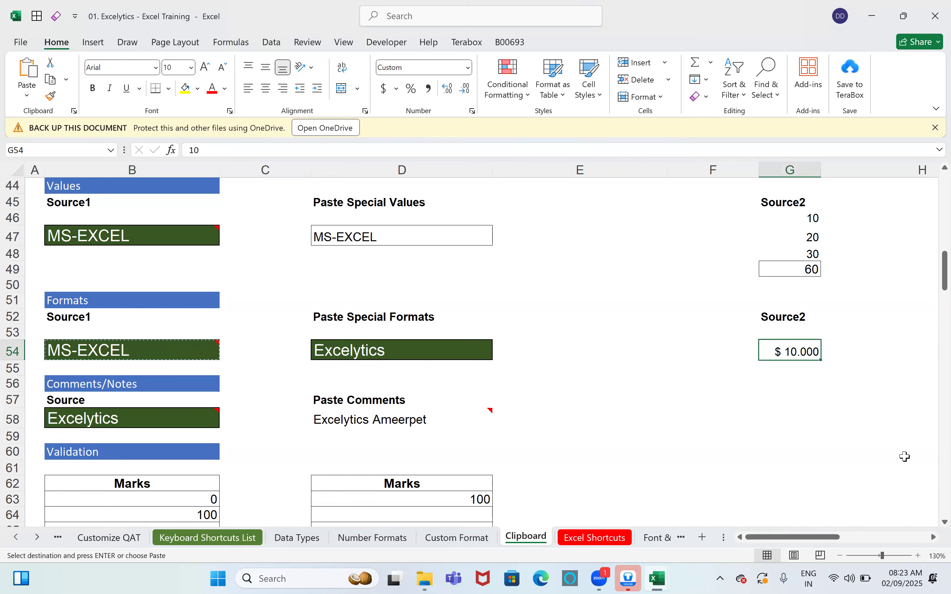
key("ctrl+alt+v")
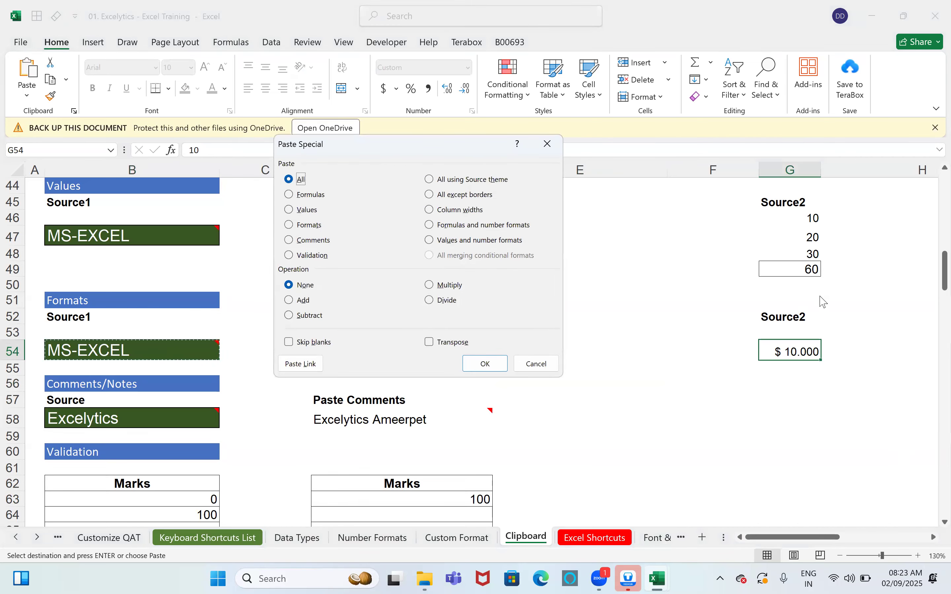
left_click(289, 239)
left_click(485, 364)
left_click(790, 400)
mouse_move(810, 348)
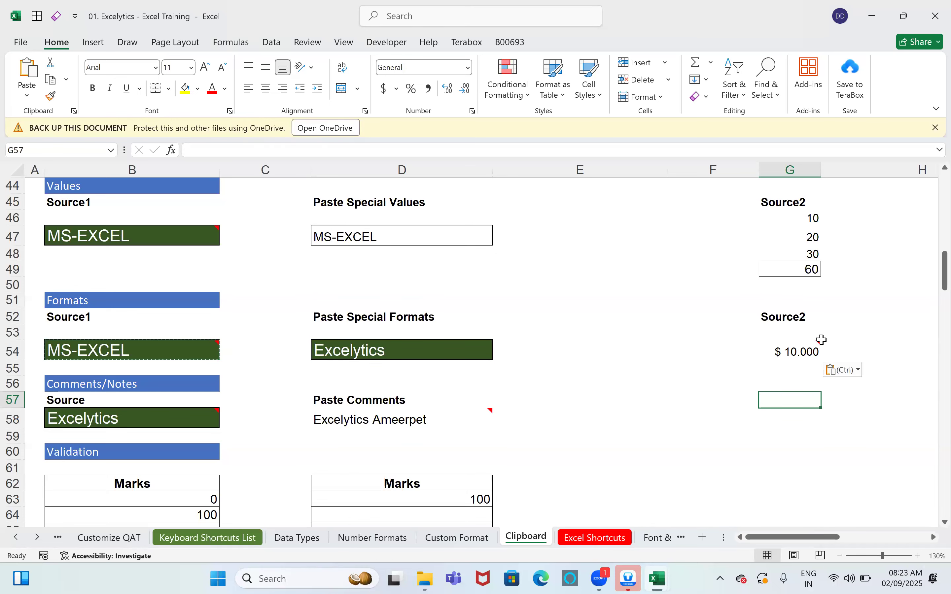
left_click(847, 537)
Step: Scroll up and right through the Paste Special descriptions and reopen the Paste Special options
left_click_drag(857, 538, 802, 530)
scroll(914, 462, "up", 10)
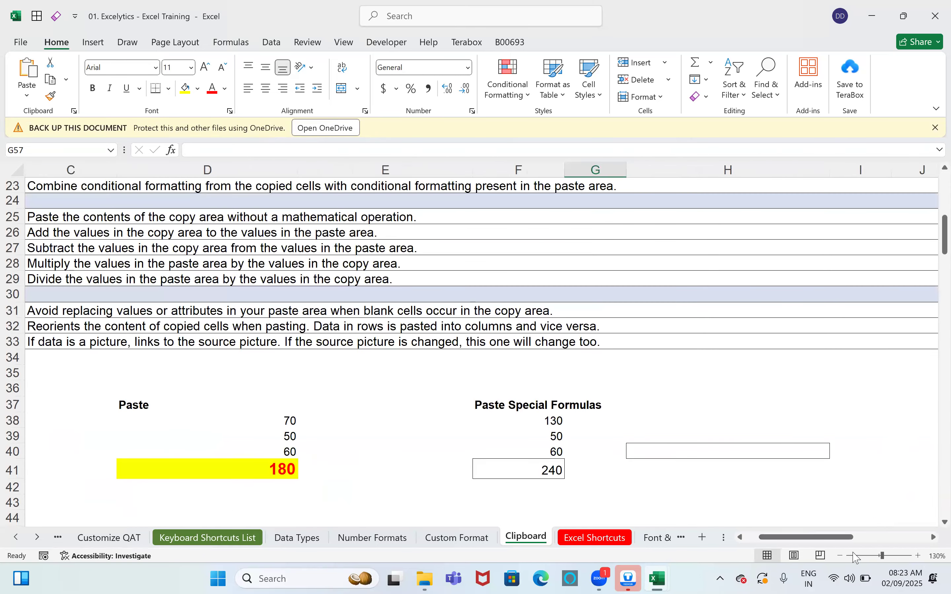
scroll(898, 544, "up", 2)
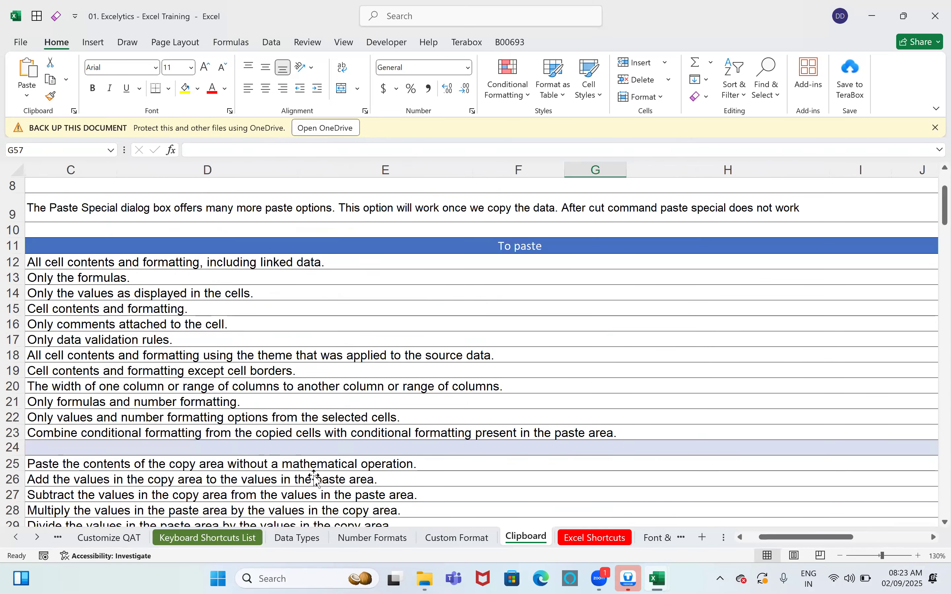
scroll(297, 462, "right", 3)
key("ctrl+alt+v")
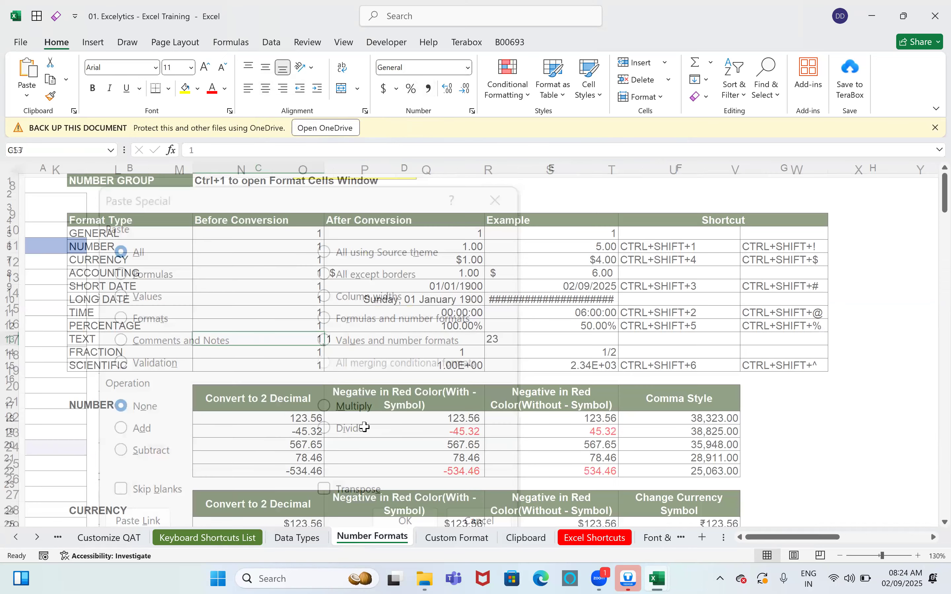
Step: Review the format type names, picking SHORT DATE, and scroll down to C82
left_click_drag(95, 249, 95, 380)
left_click(115, 288)
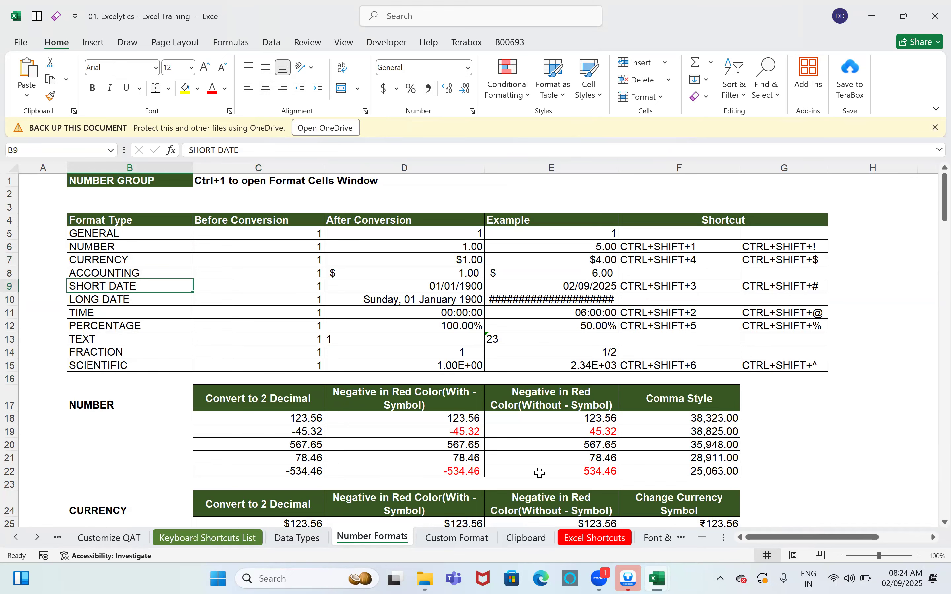
scroll(572, 415, "down", 4)
scroll(572, 415, "down", 7)
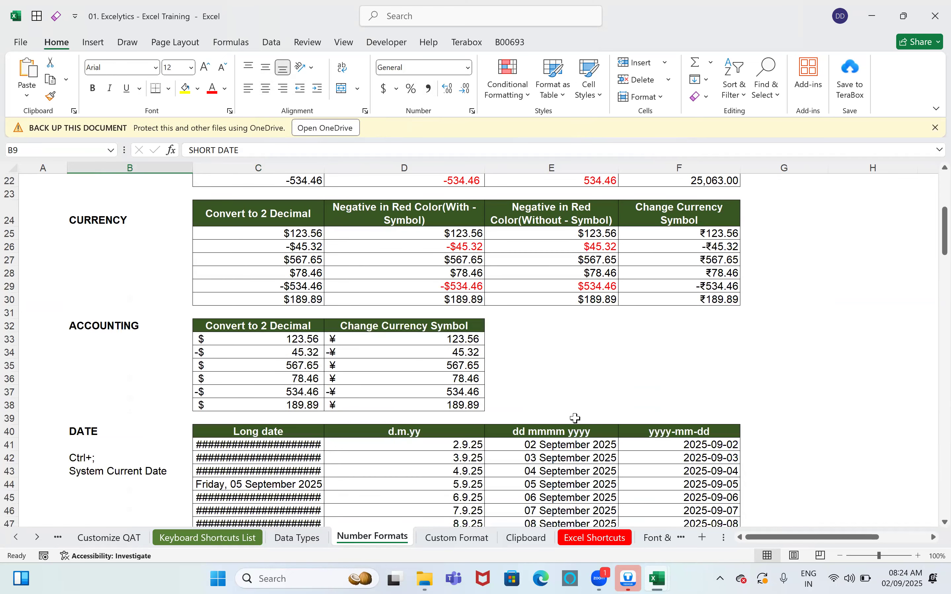
scroll(931, 193, "down", 14)
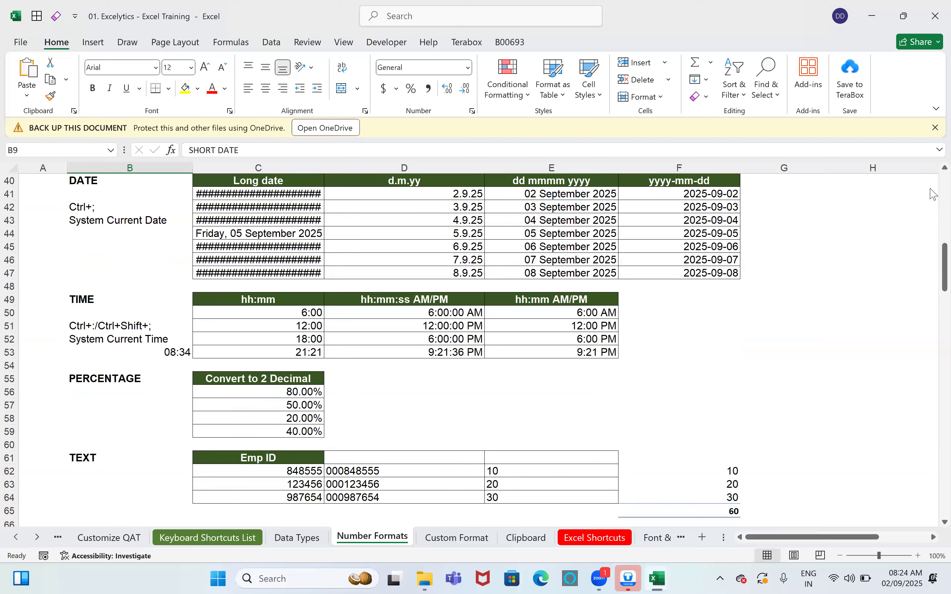
key("Down")
key("Up")
Step: Enter today's date, 02/09/25, into D90 with Ctrl+;
left_click(407, 364)
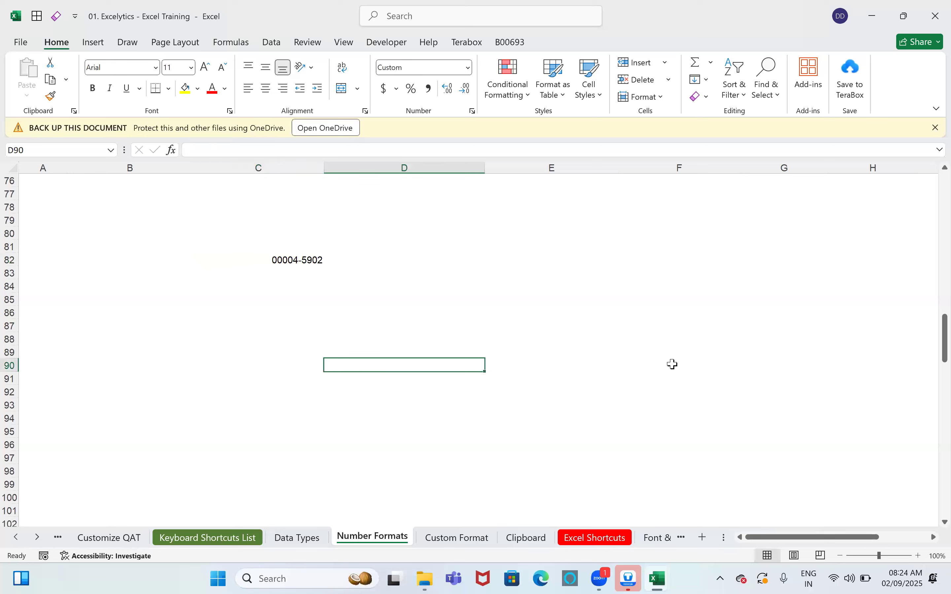
key("ctrl+semicolon")
key("Return")
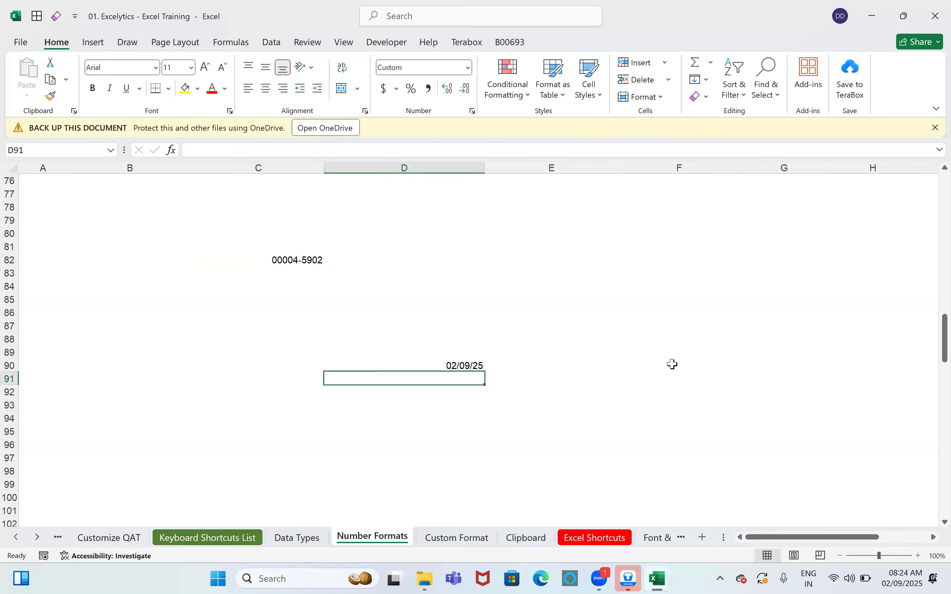
key("Up")
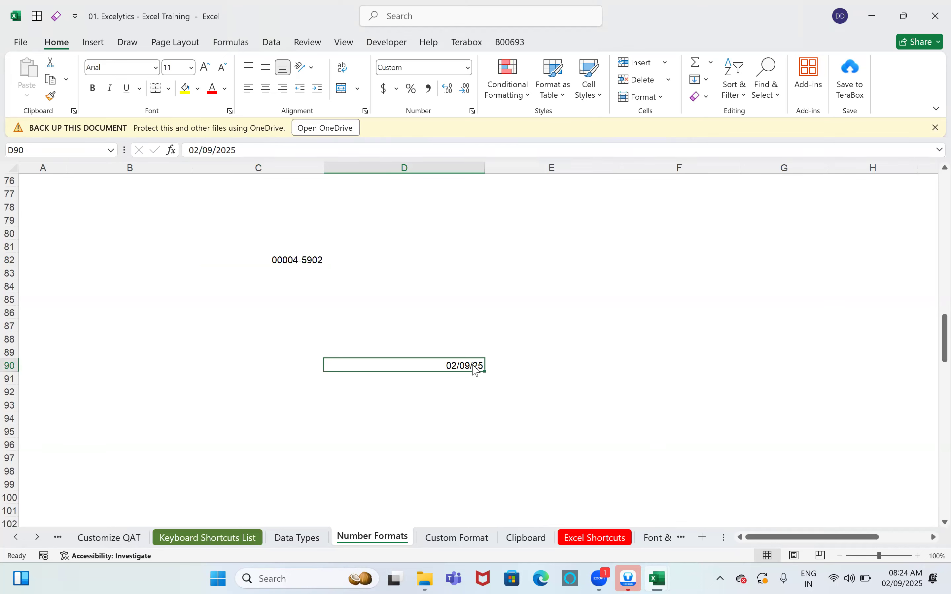
Step: Give D90 the custom date format dd-MMM-yyyy so it reads 02-Sep-2025
right_click(476, 369)
left_click(495, 471)
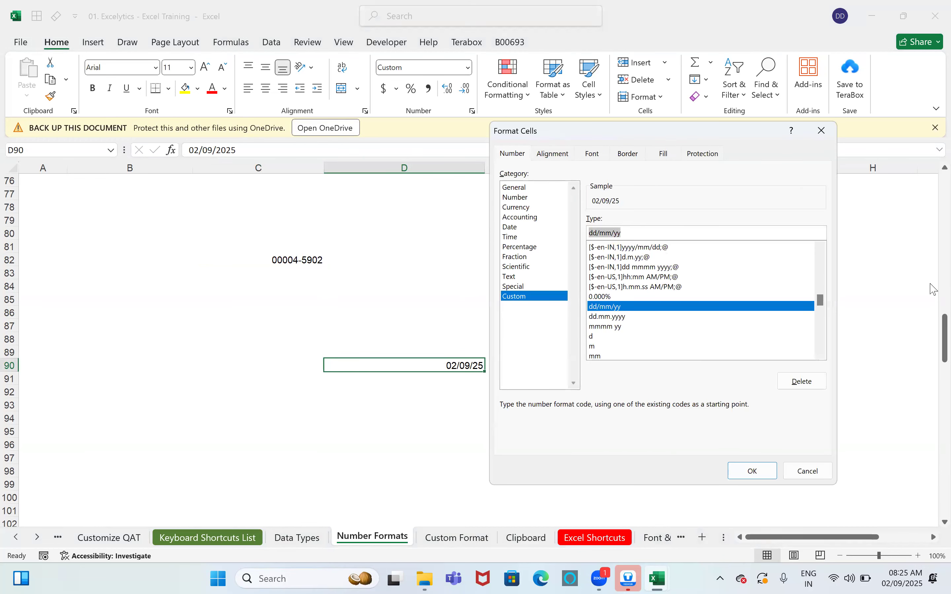
type("dd-M")
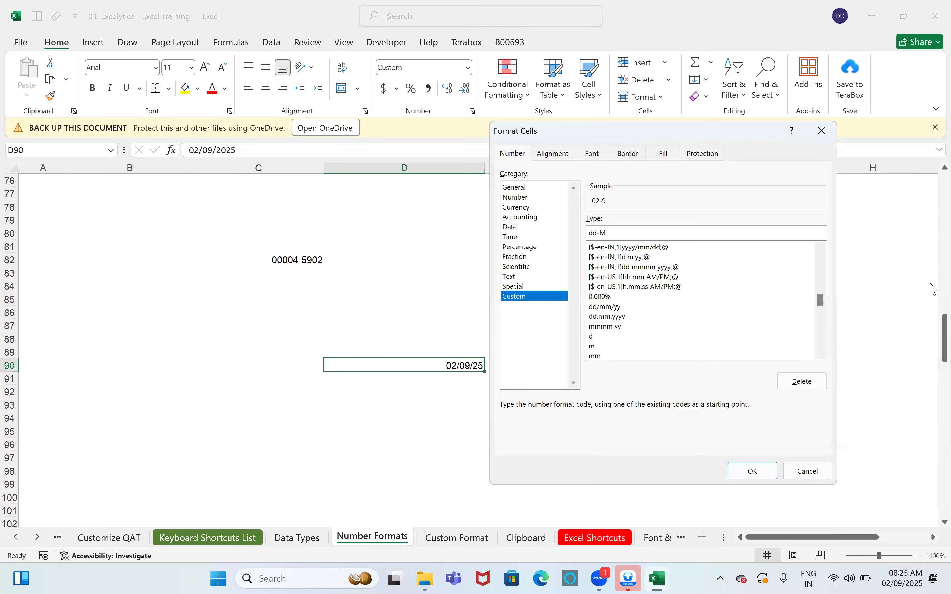
type("MM-yyyy")
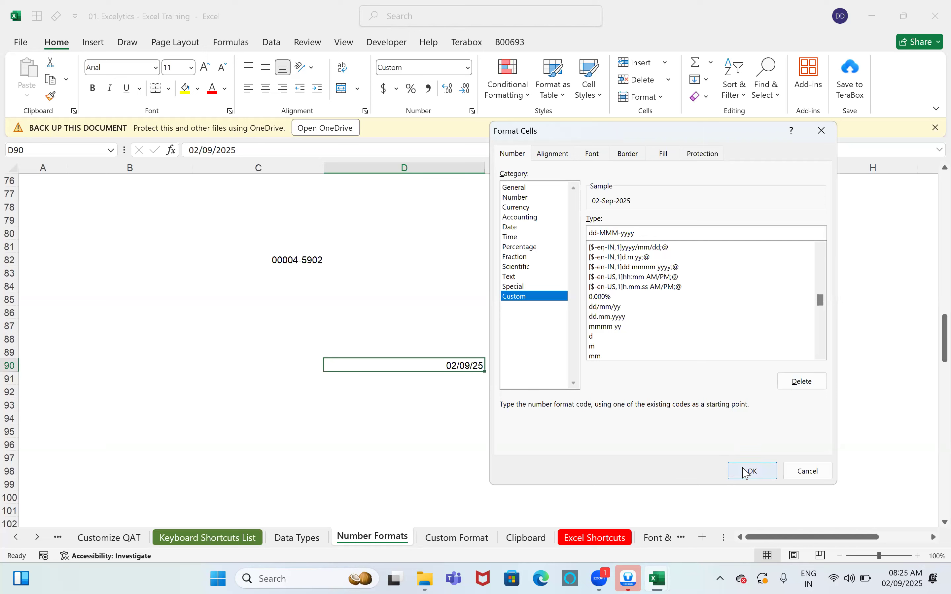
left_click(753, 471)
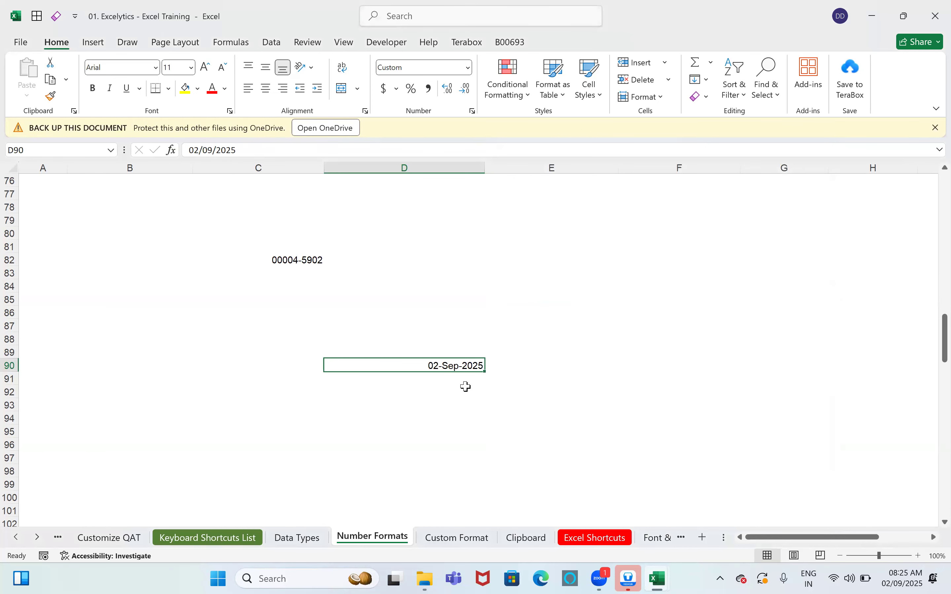
Step: Enter 10 in E92 as General, then choose the Number category in Format Cells
scroll(535, 369, "down", 1)
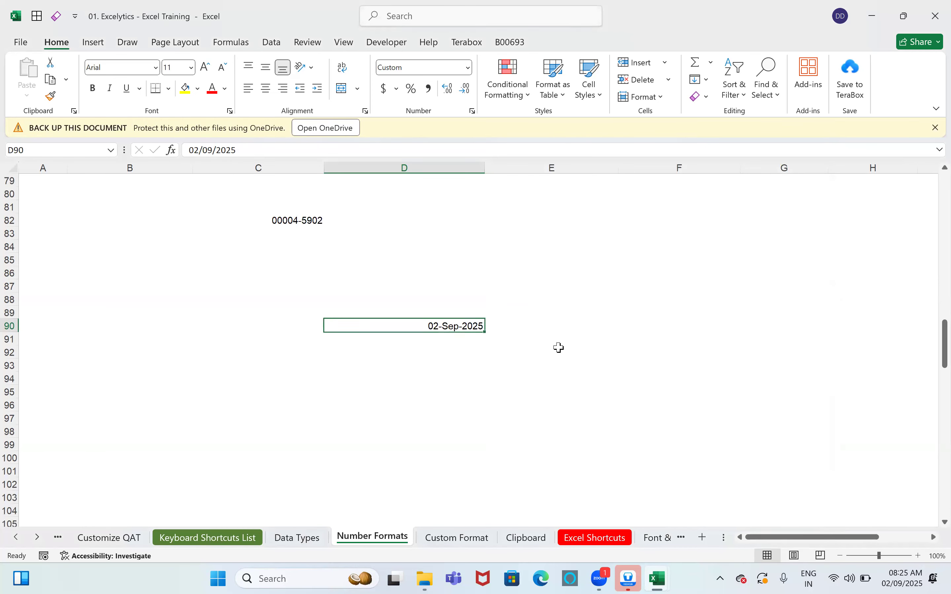
left_click(566, 351)
type("10")
key("Return")
key("Up")
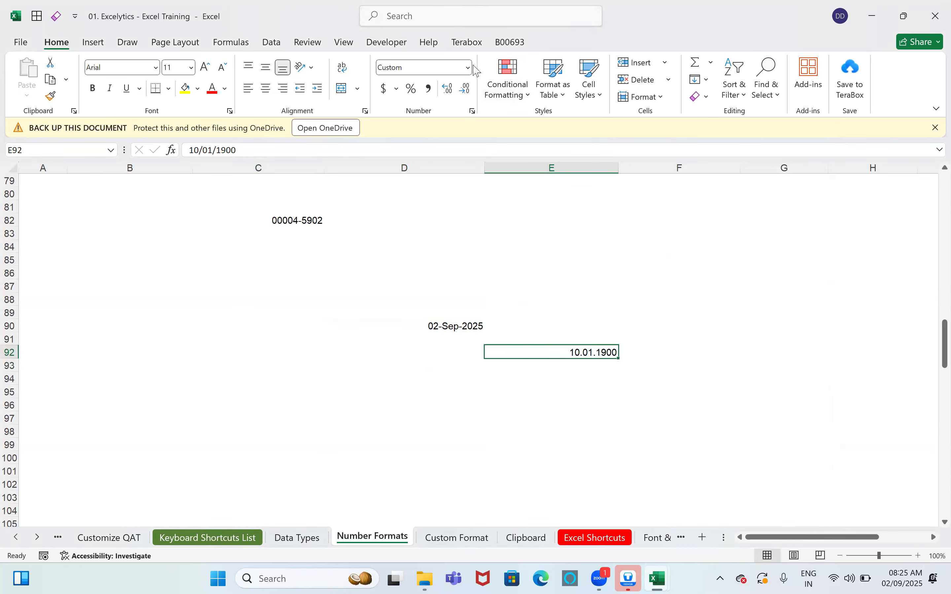
left_click(467, 67)
left_click(451, 87)
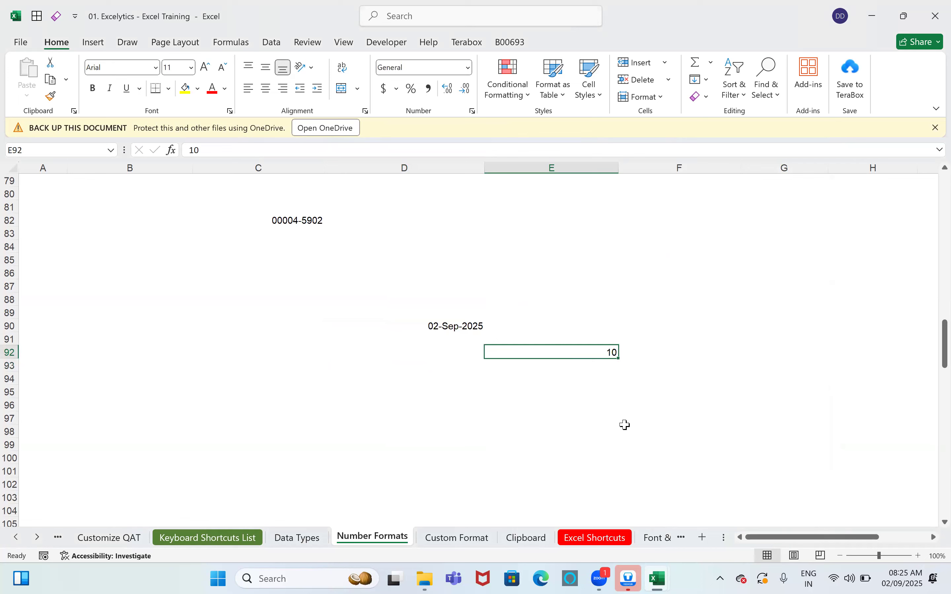
key("ctrl+1")
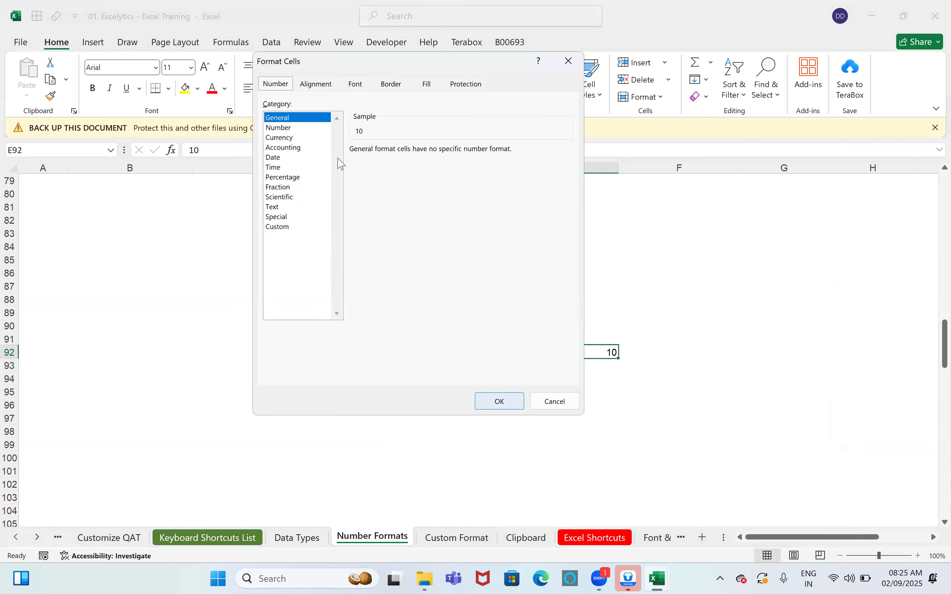
left_click(288, 128)
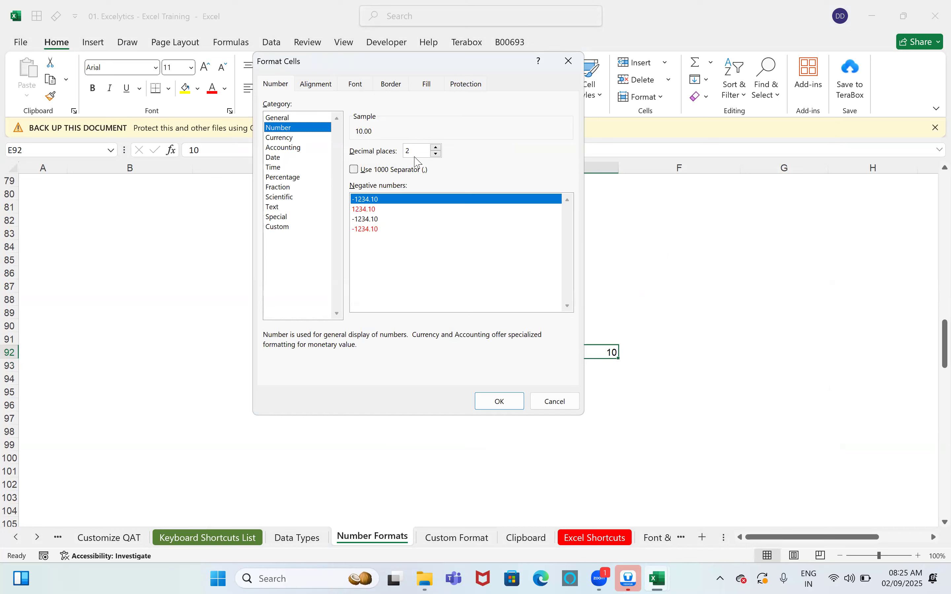
Step: Show E92 as 10.00 with two decimals, then enter 0.5 in E95 as General
left_click(500, 402)
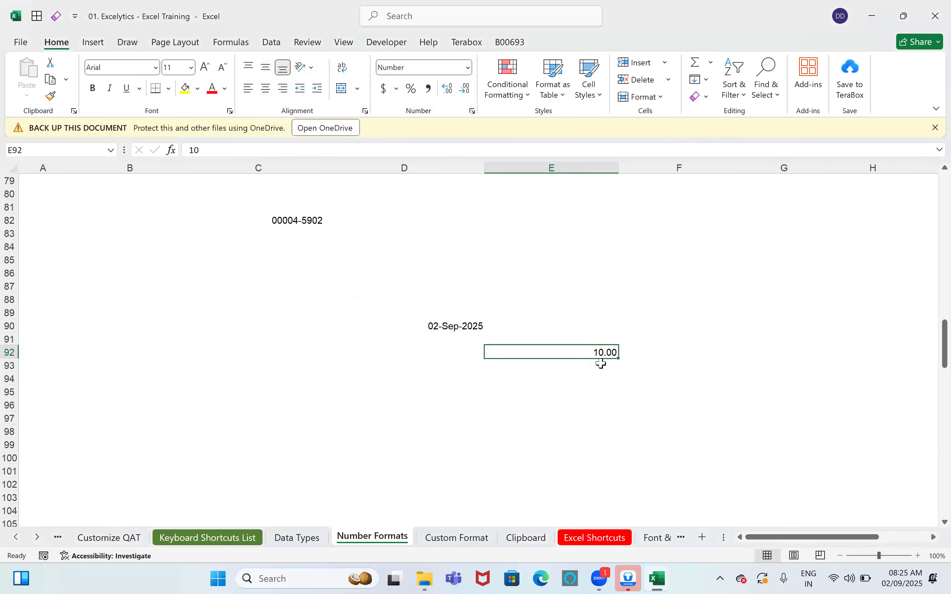
left_click(582, 394)
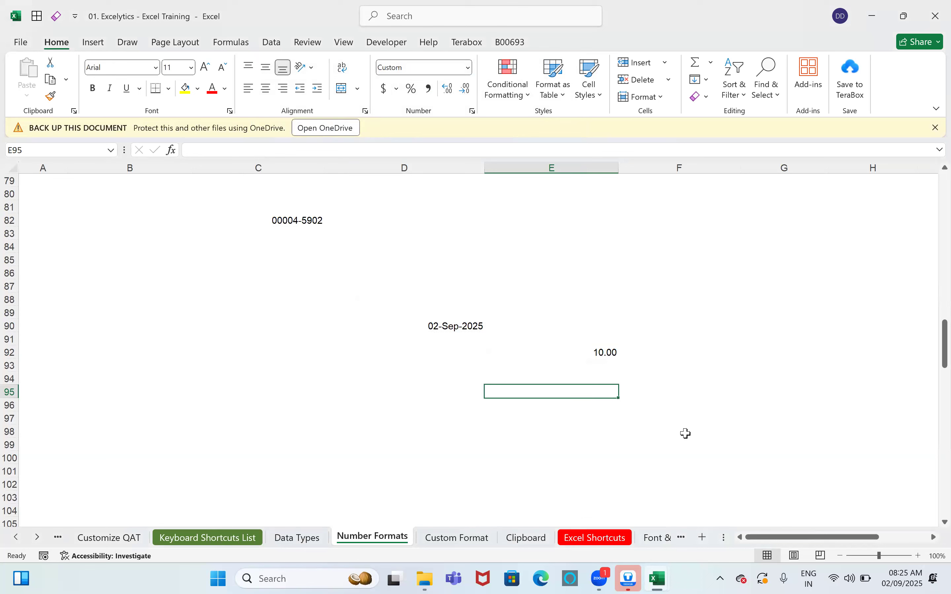
type("0.5")
key("Return")
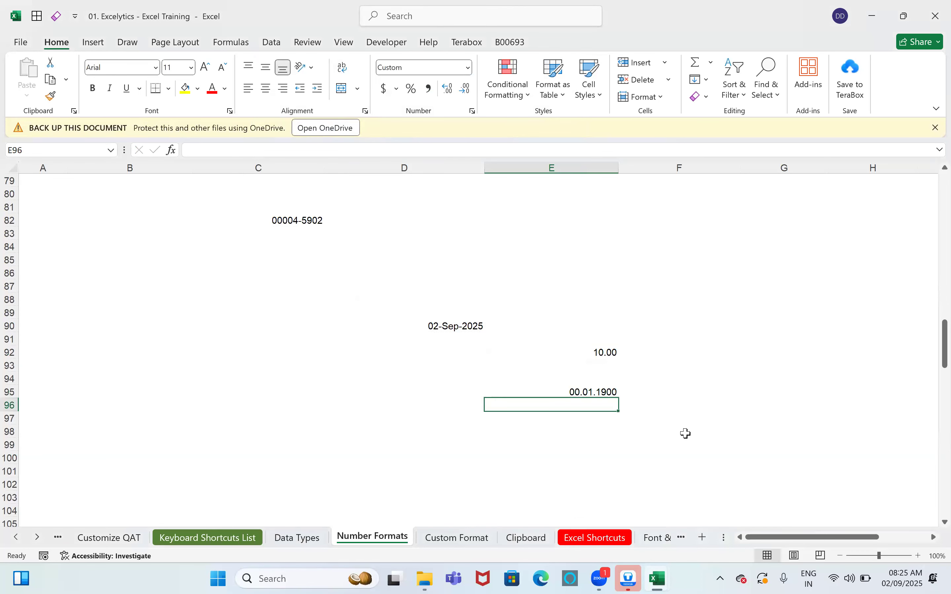
key("Up")
left_click(469, 67)
left_click(405, 90)
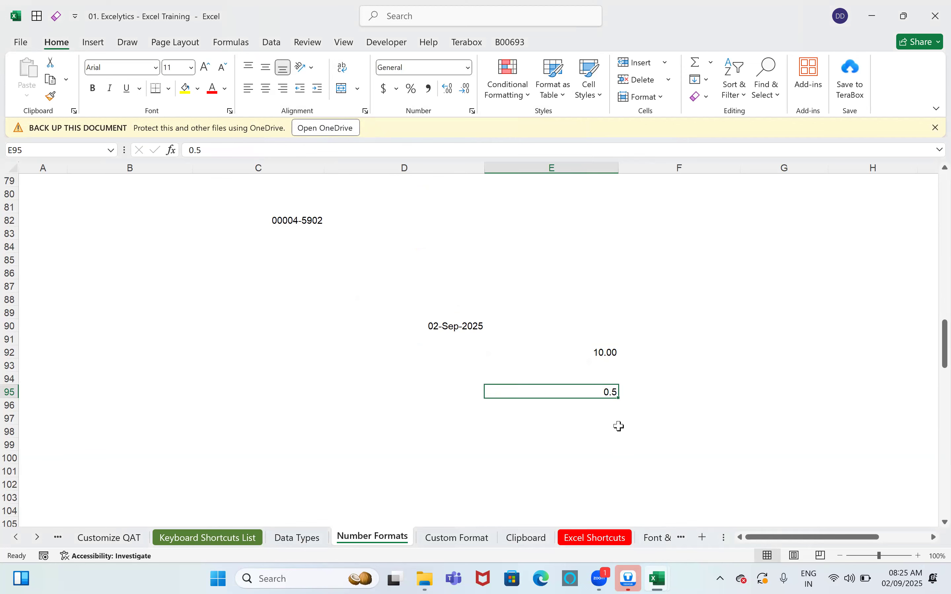
Step: Format E95 with the Up to one digit Fraction format so 0.5 shows as 1/2
key("ctrl+1")
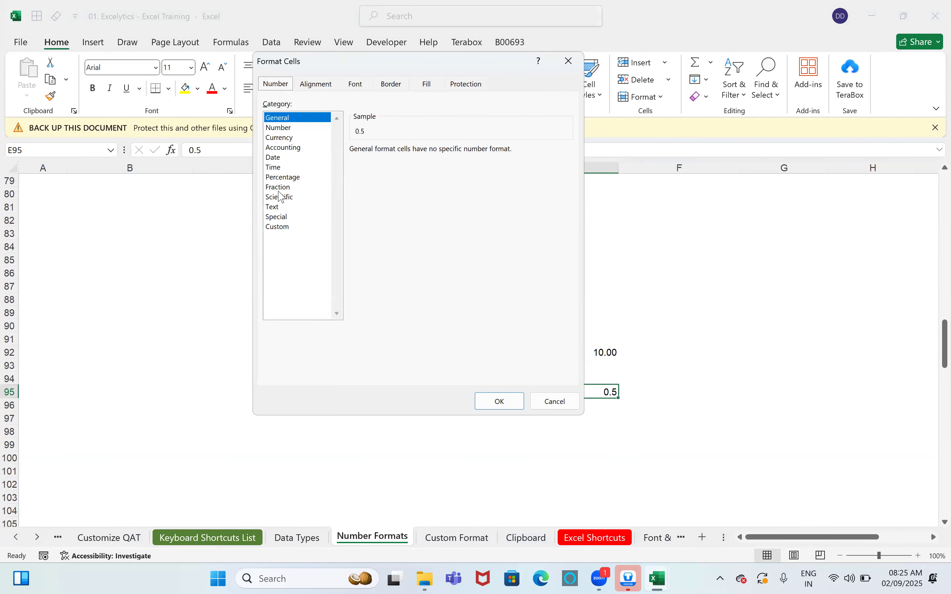
left_click(278, 187)
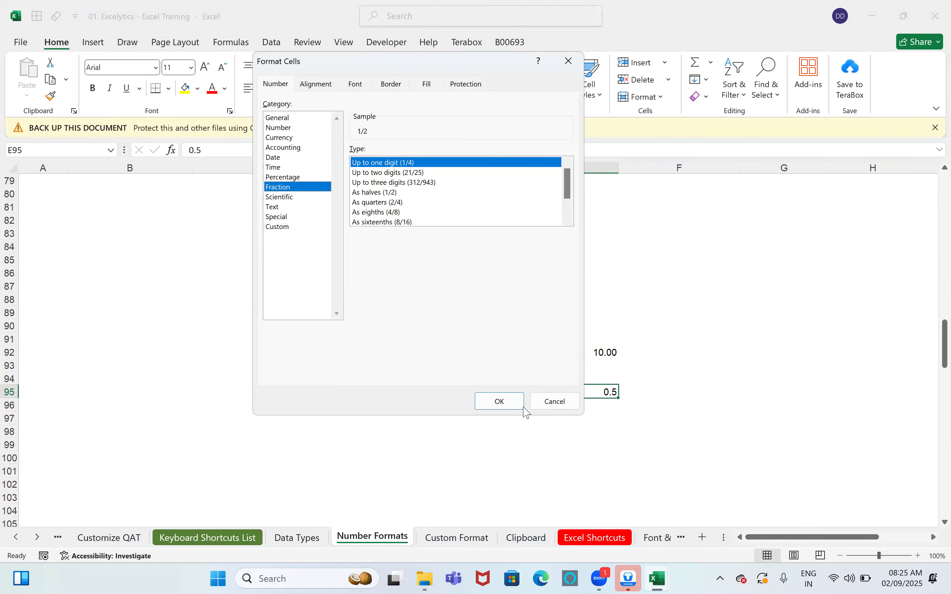
left_click(508, 402)
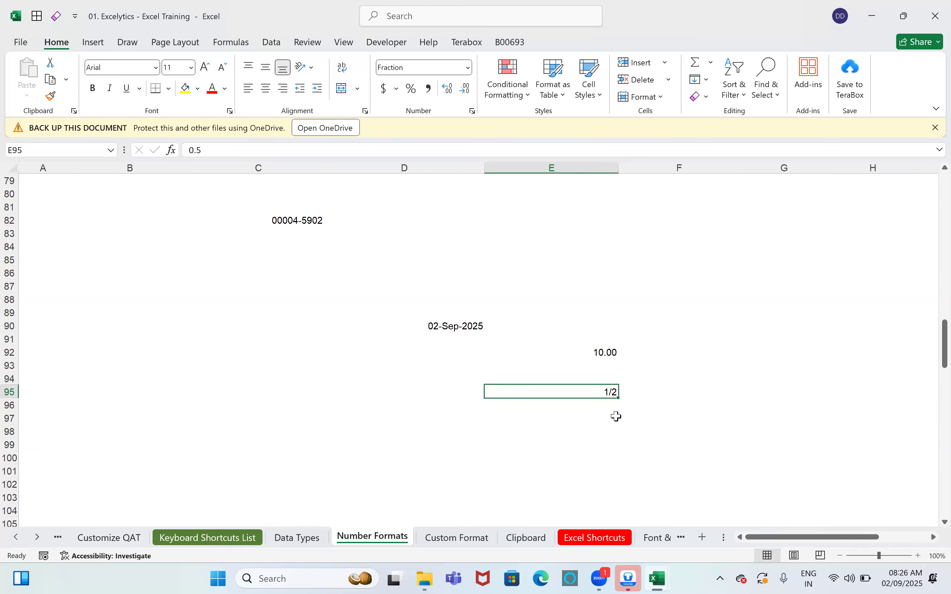
scroll(358, 310, "up", 7)
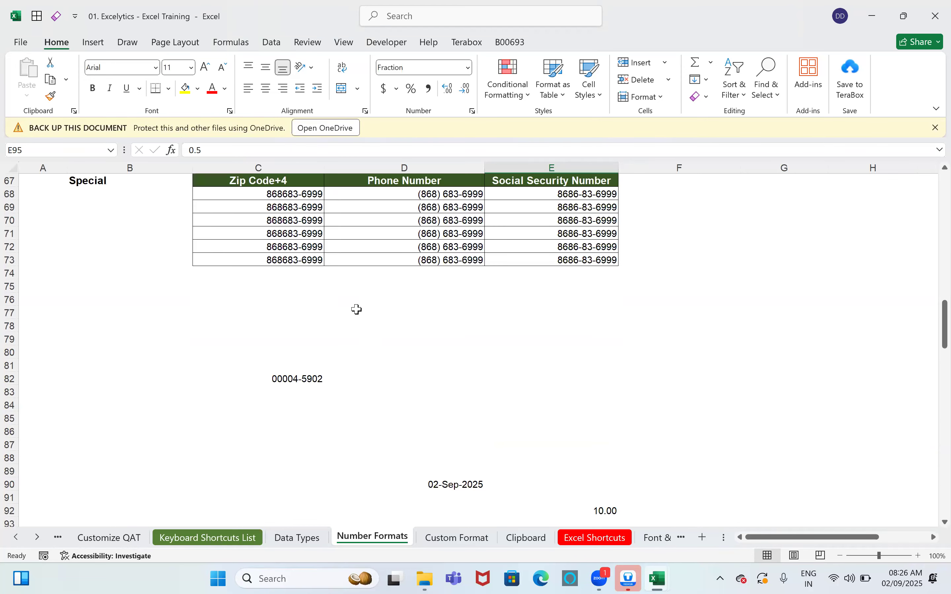
scroll(358, 309, "up", 15)
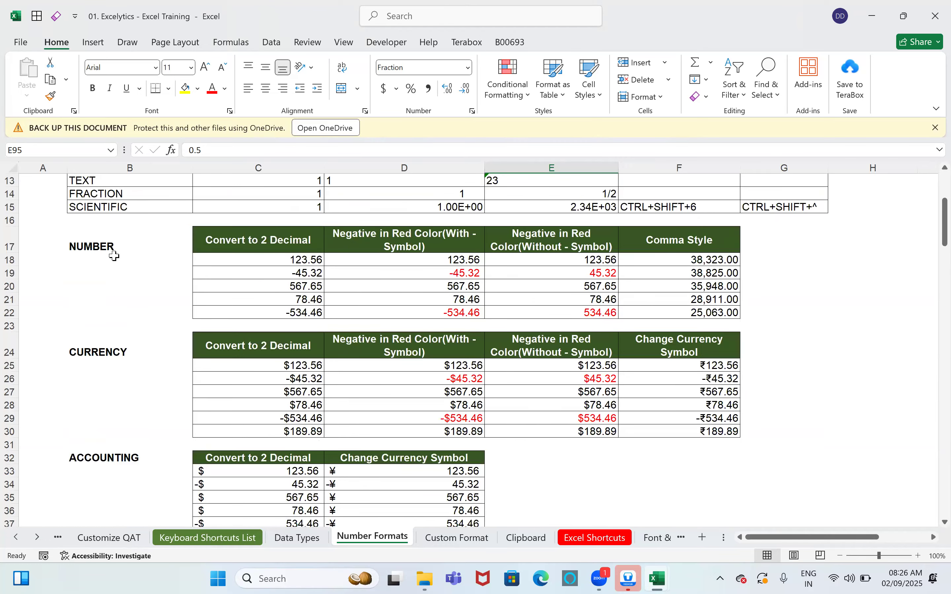
scroll(119, 350, "up", 4)
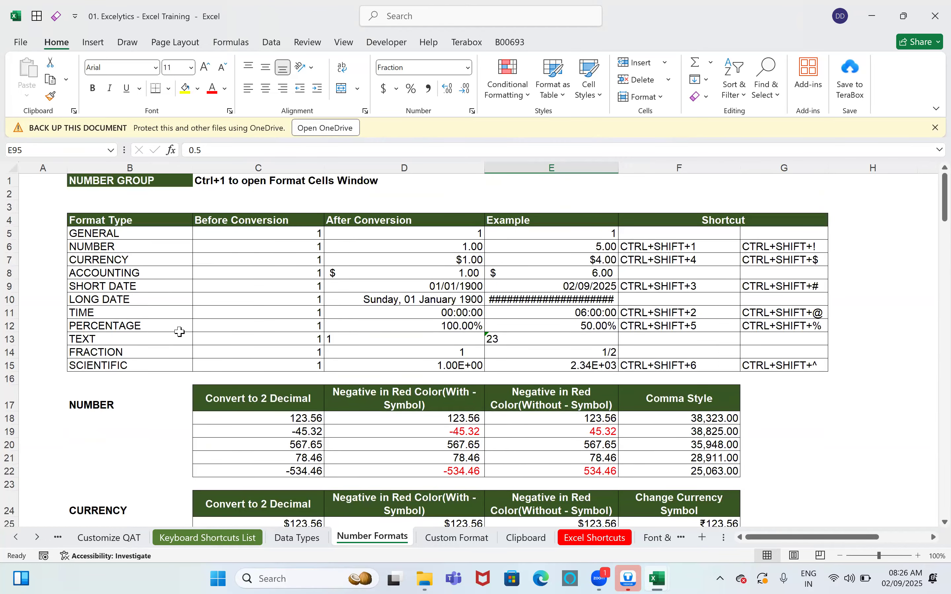
scroll(180, 332, "down", 3)
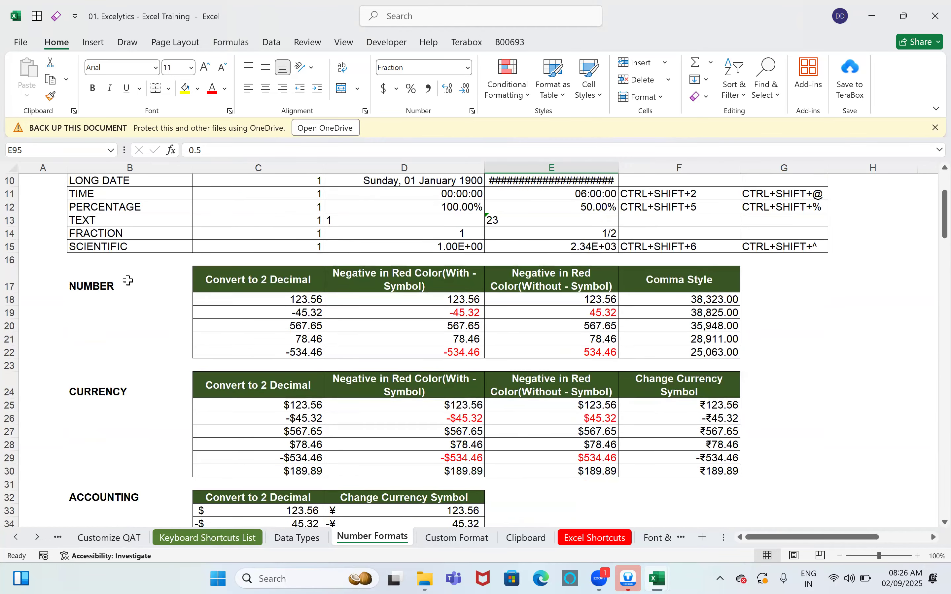
left_click_drag(274, 304, 275, 353)
left_click_drag(302, 314, 468, 317)
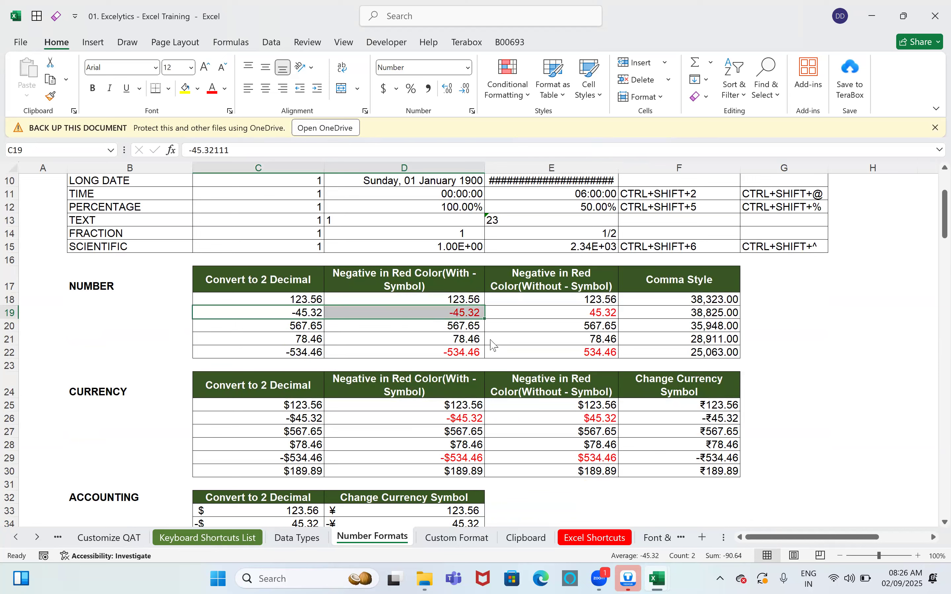
left_click(586, 315)
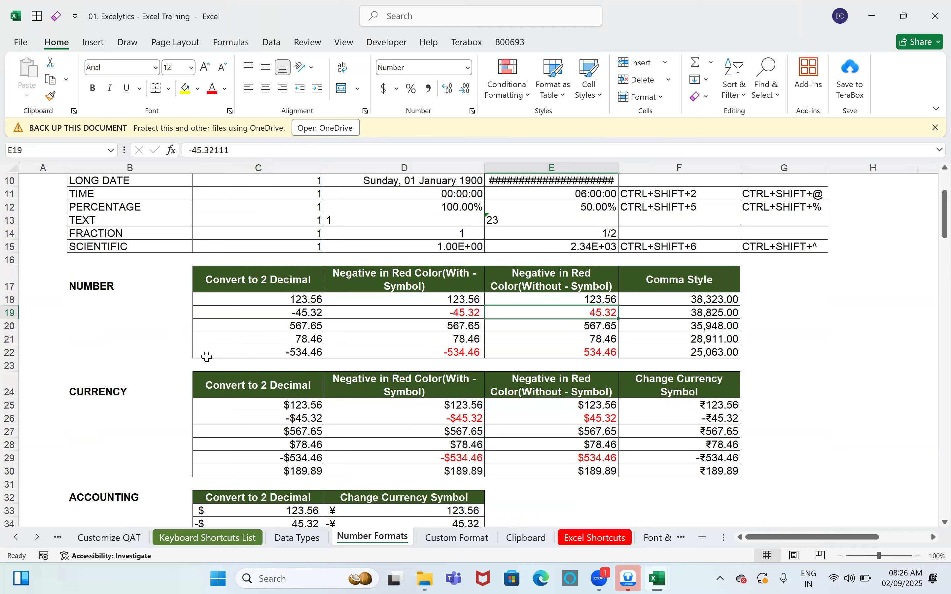
Step: On the Custom Format sheet, reset D46:D50 to General and bring up Format Cells
left_click(465, 543)
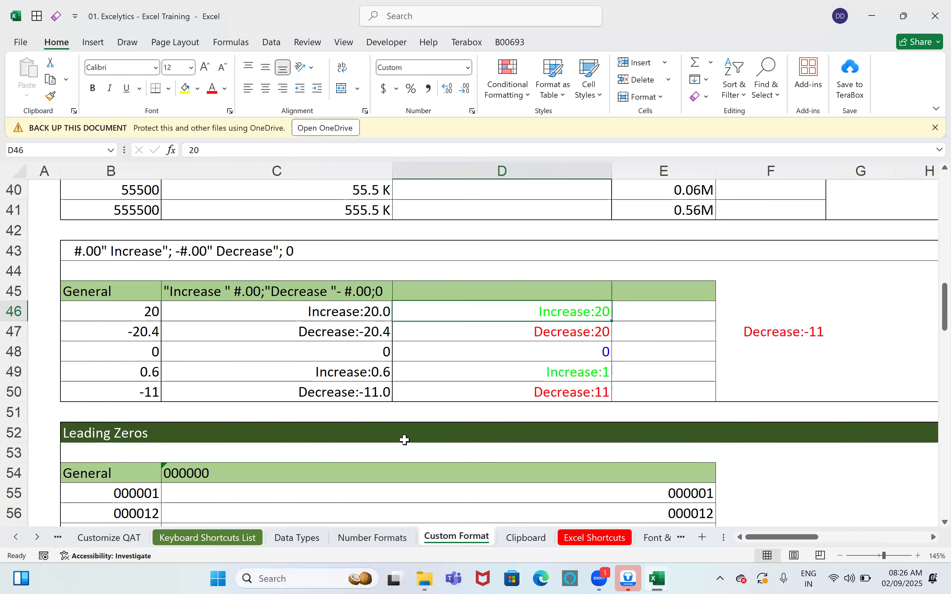
mouse_move(489, 313)
left_mouse_down()
mouse_move(493, 409)
mouse_move(493, 393)
left_mouse_up()
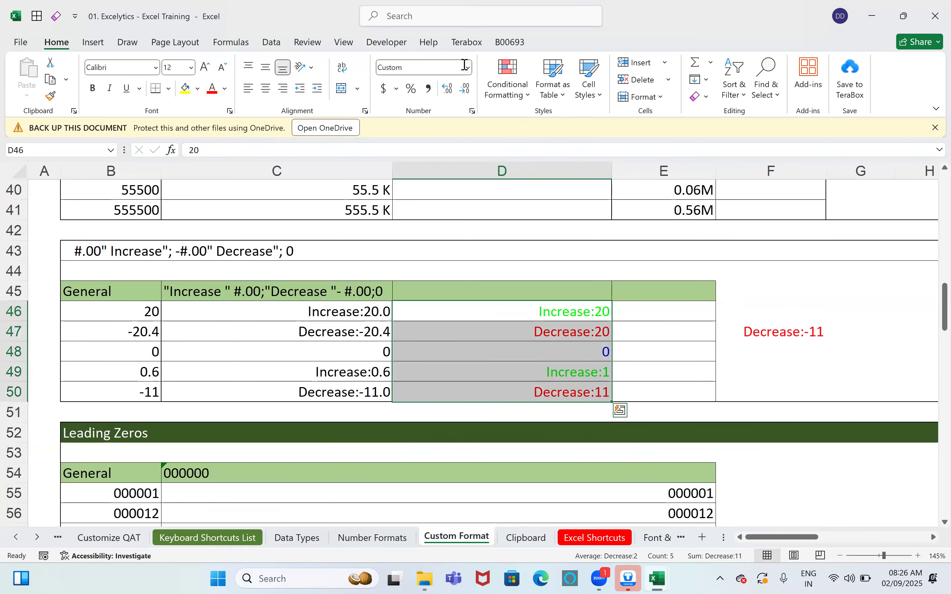
left_click(473, 72)
left_click(416, 89)
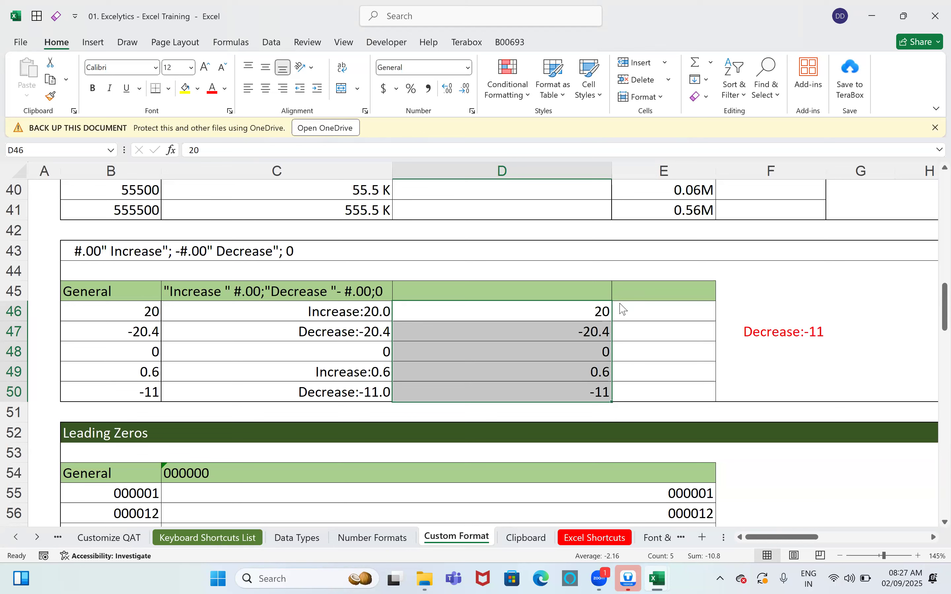
key("ctrl+1")
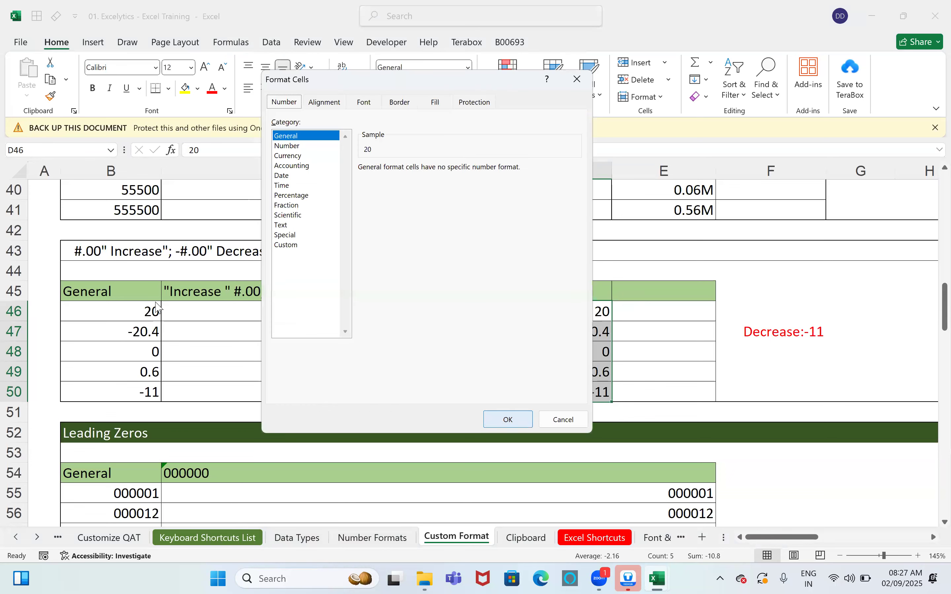
Step: Apply the custom format code "Increase:"0;"Decrease:"-0 to D46:D50
left_click(299, 245)
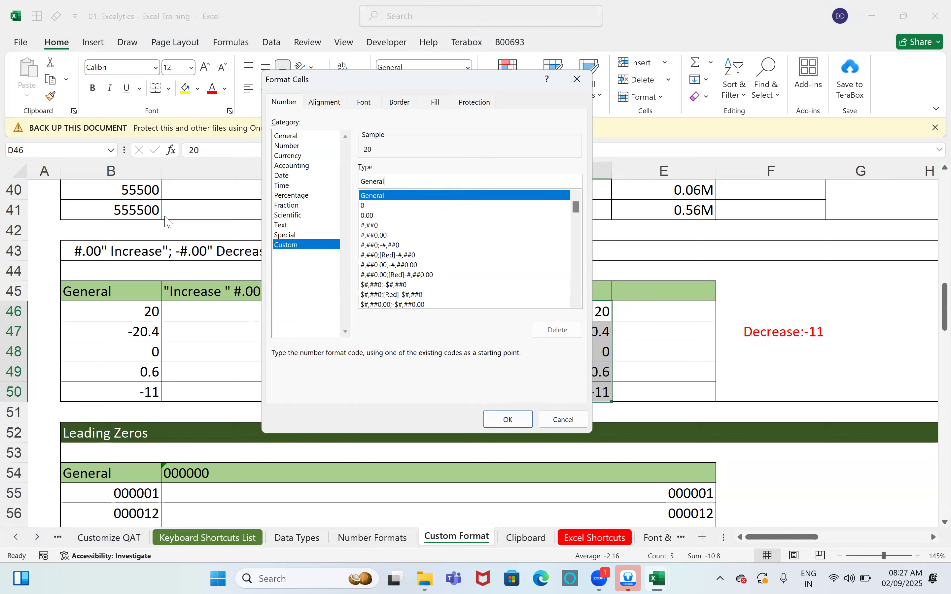
left_click(398, 183)
left_click_drag(398, 184, 324, 182)
key("BackSpace")
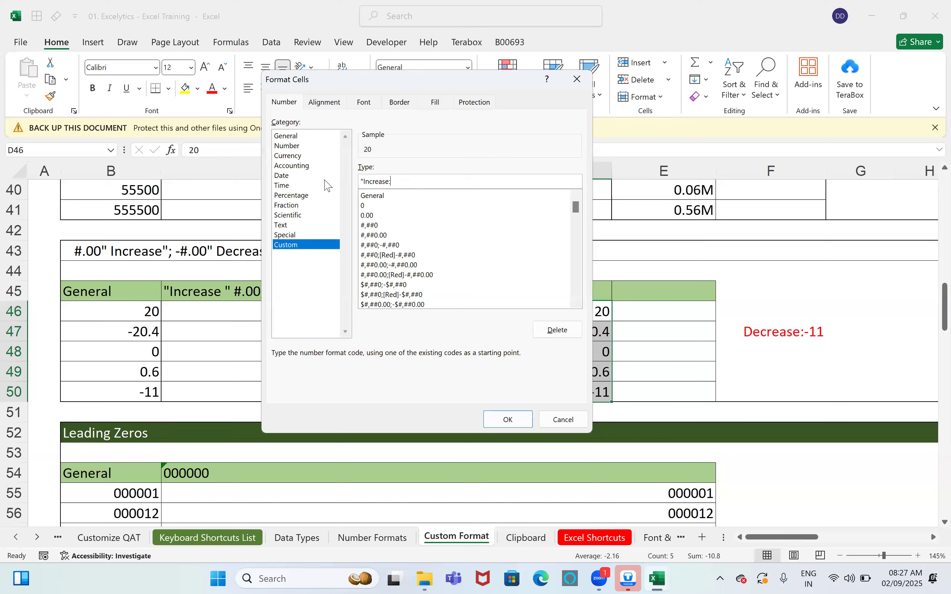
left_click(325, 180)
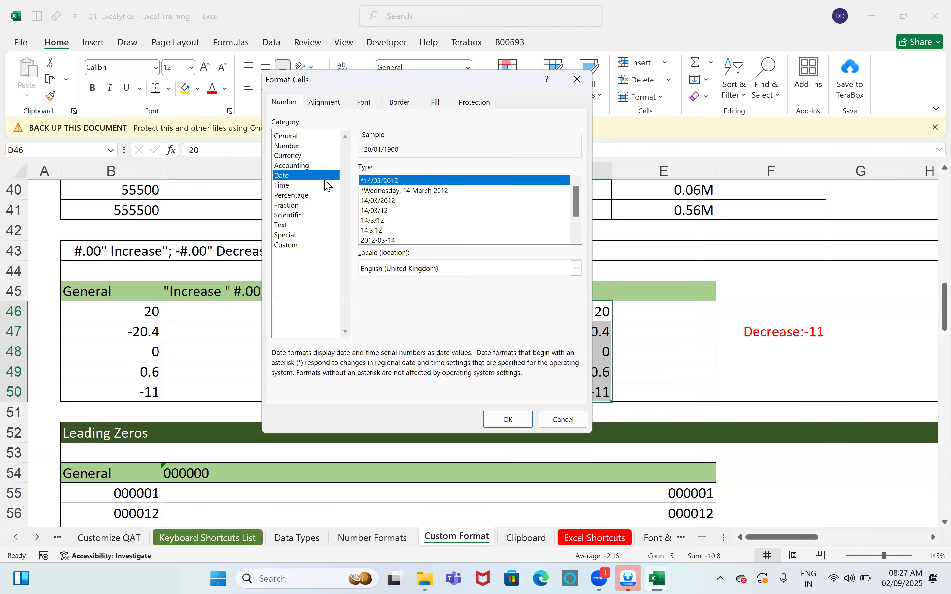
left_click(280, 246)
left_click_drag(414, 181, 135, 181)
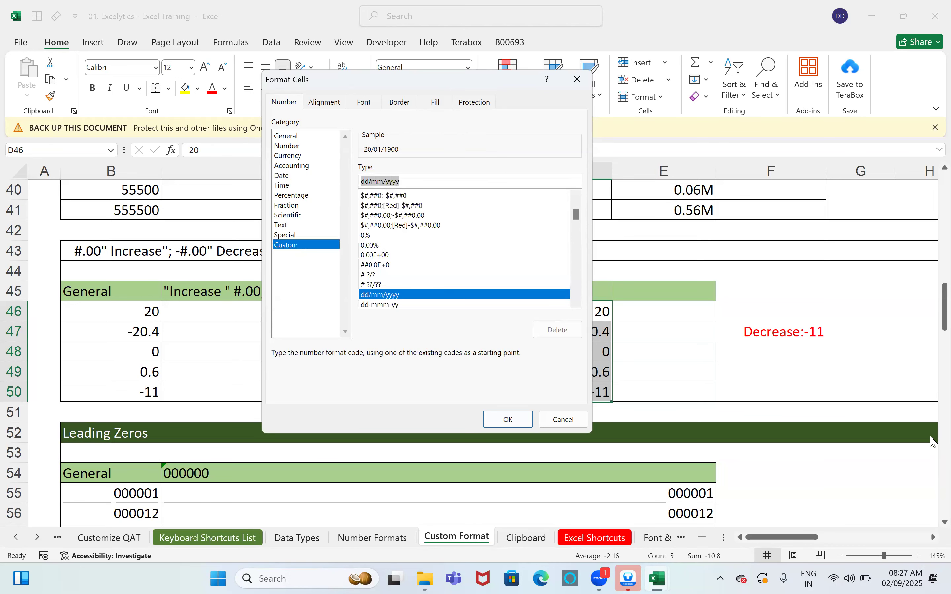
type("\"Incre")
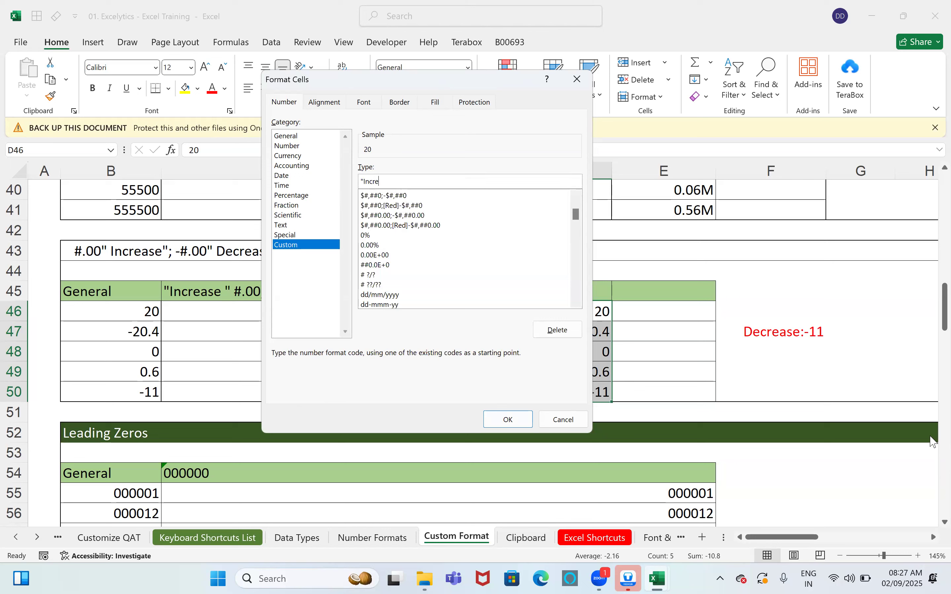
type("ase:\"0")
left_click(505, 419)
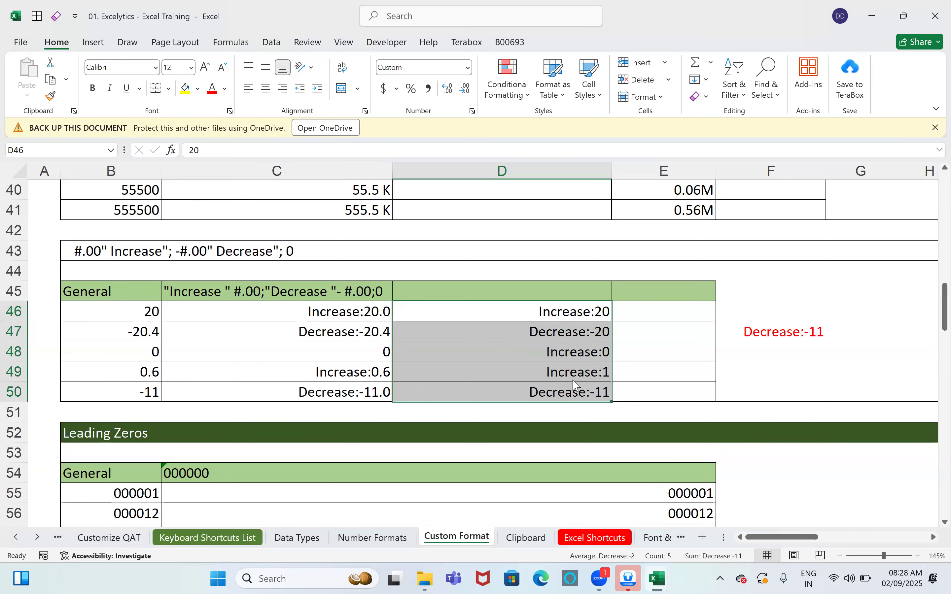
key("ctrl+1")
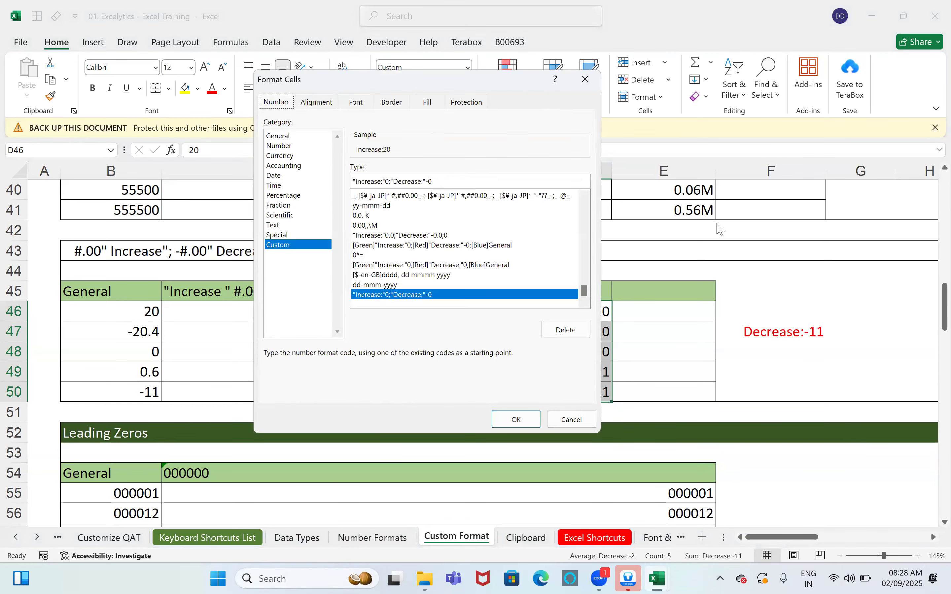
Step: Extend the custom code to "Increase:"[Green]0;"Decrease:"[Red]-0;0 for plain zero and colours
type(";0")
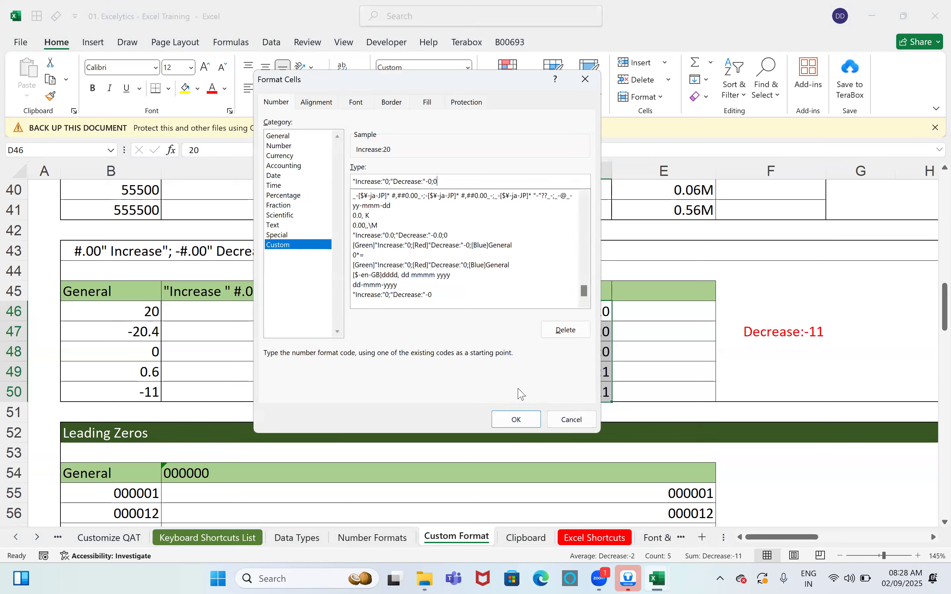
left_click(519, 413)
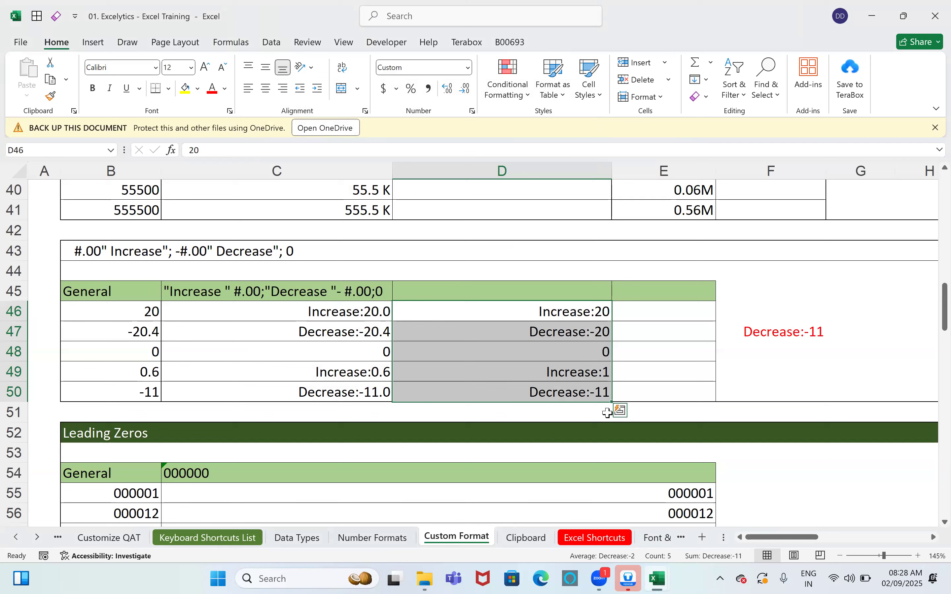
key("ctrl+1")
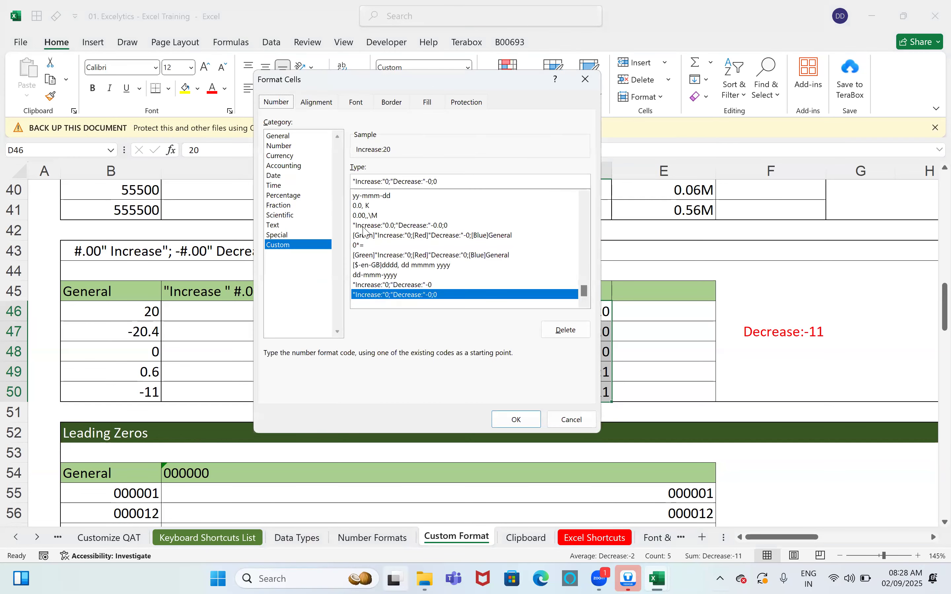
left_click(387, 181)
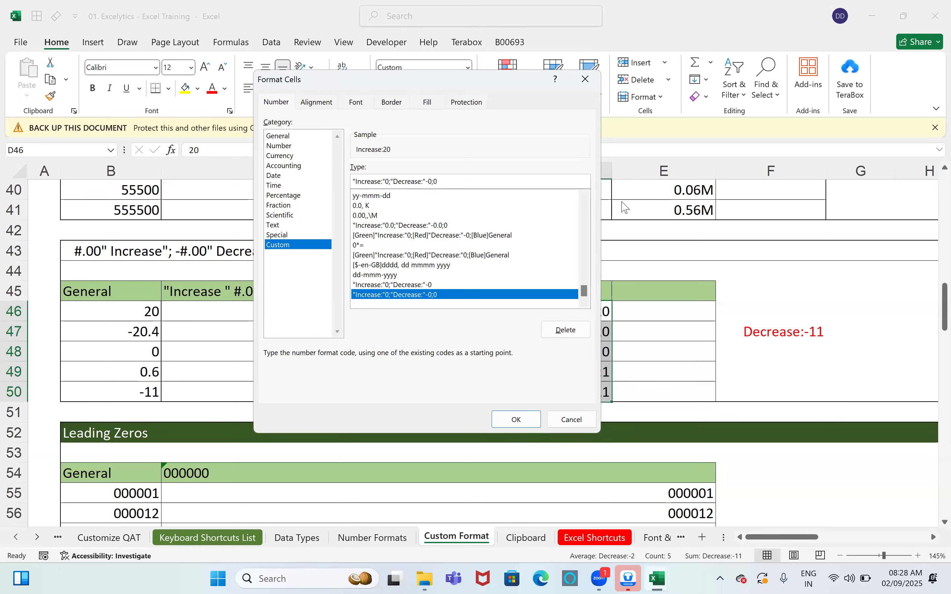
type("[Green]")
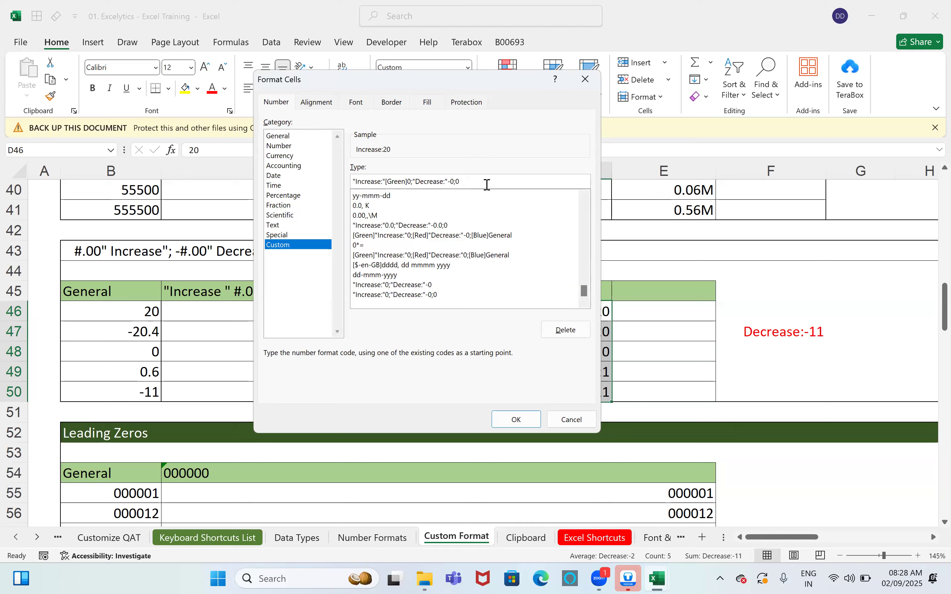
type("[Red]")
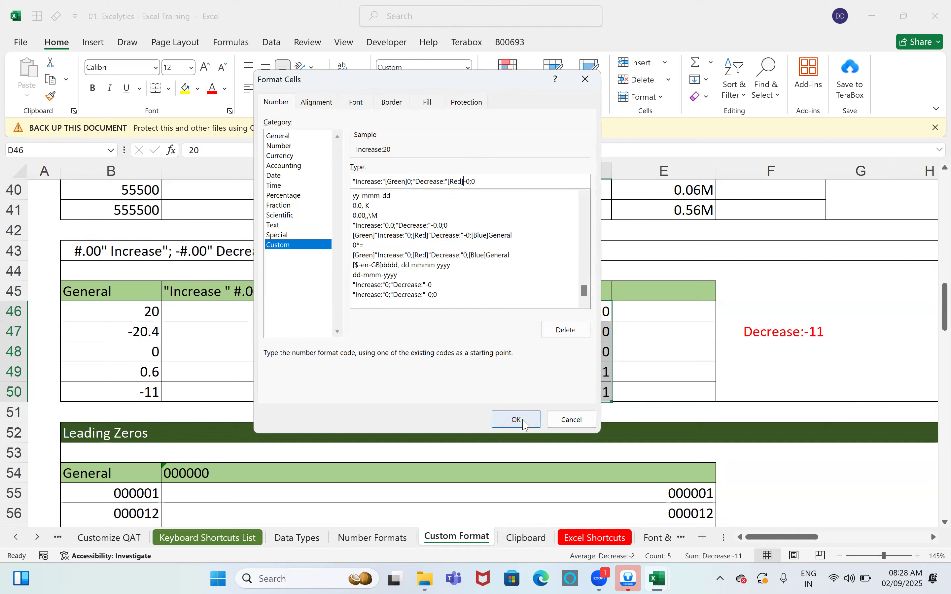
left_click(522, 419)
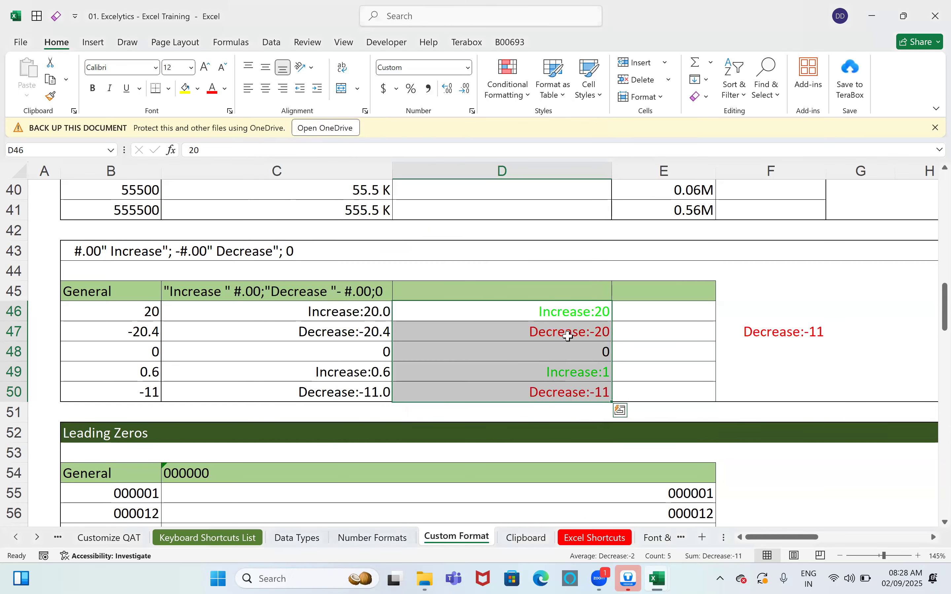
Step: Enter =SUM(D46:D50) in D51, which displays Decrease:-11
left_click(757, 330)
left_click(607, 317)
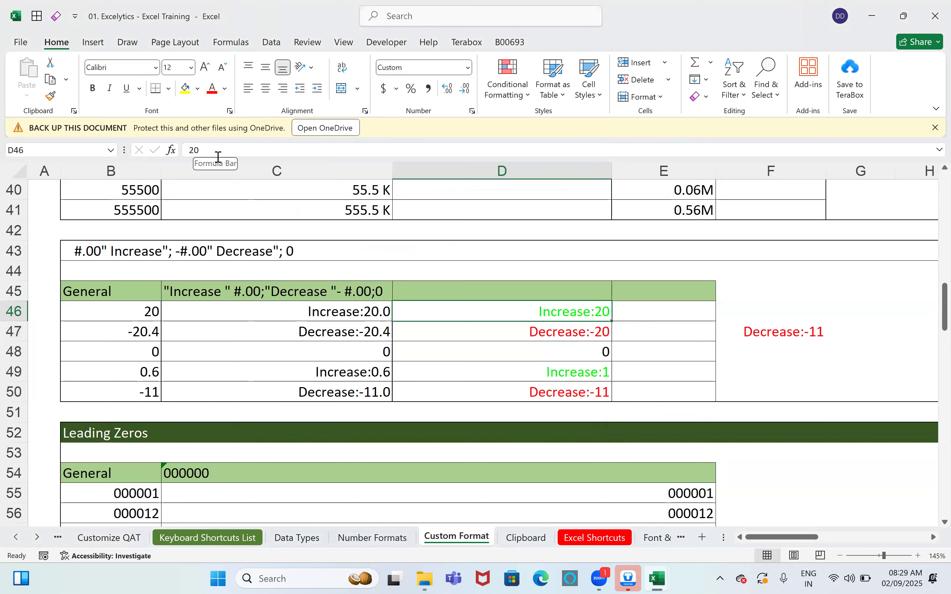
left_click(595, 412)
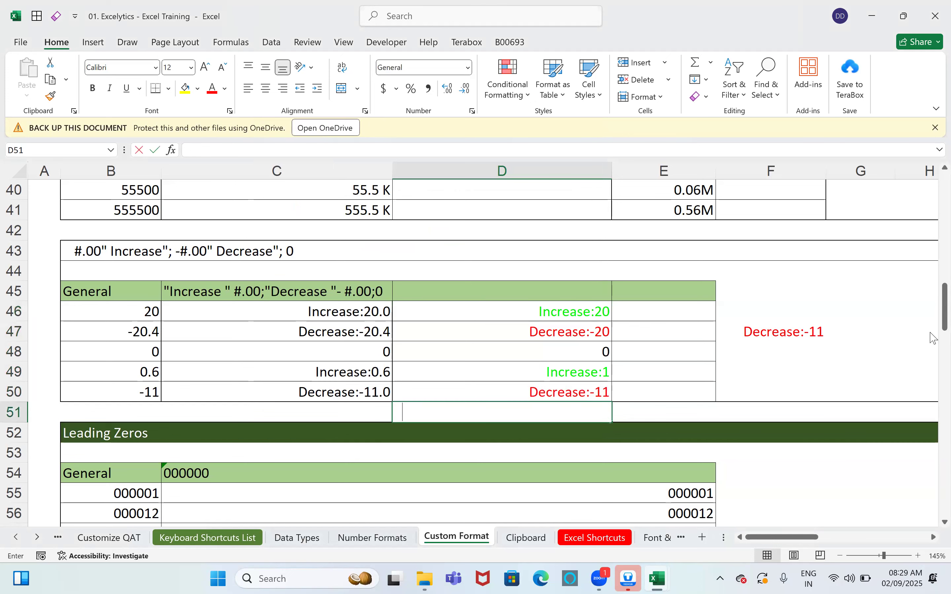
type("=sum")
key("Tab")
left_click_drag(562, 310, 564, 390)
key("Return")
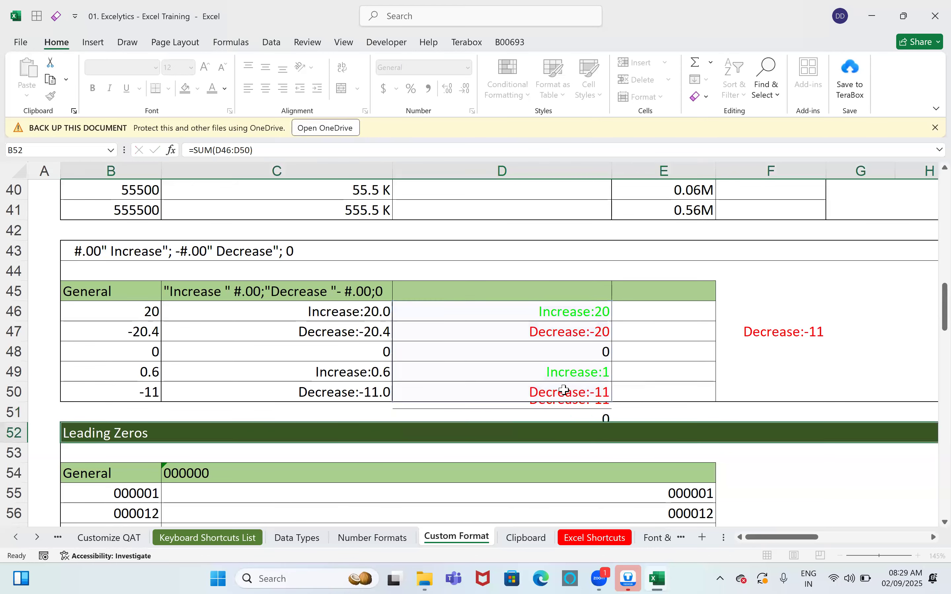
Step: Check D51's formula against values in D49 and C49, then select D46:D50 to compare the status-bar sum
key("Up")
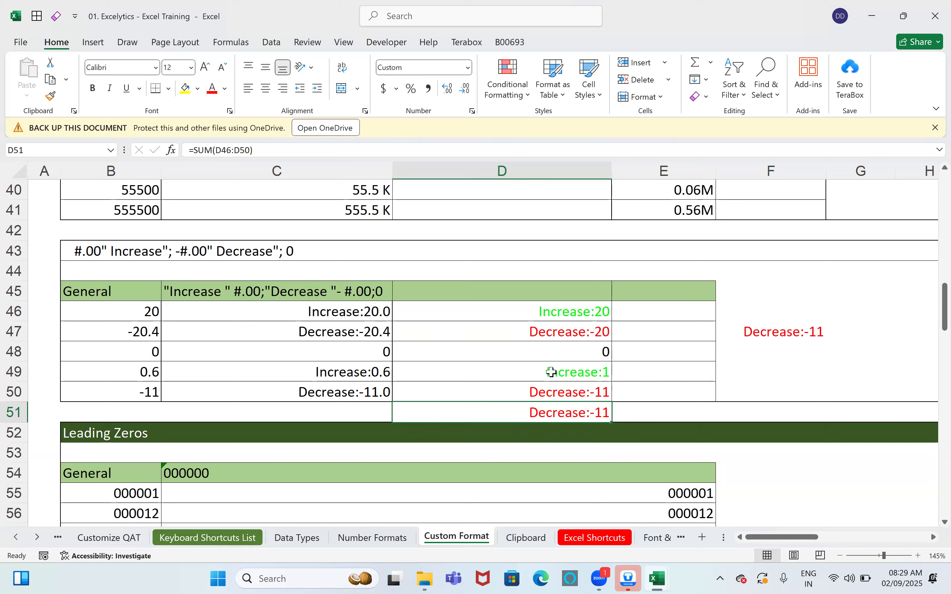
left_click(597, 376)
left_click(595, 411)
key("F2")
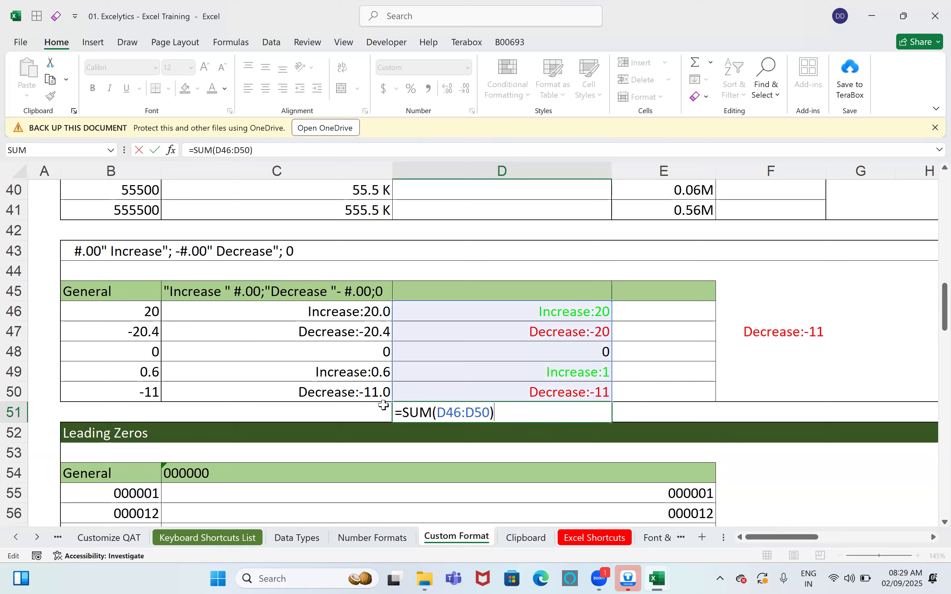
left_click(376, 373)
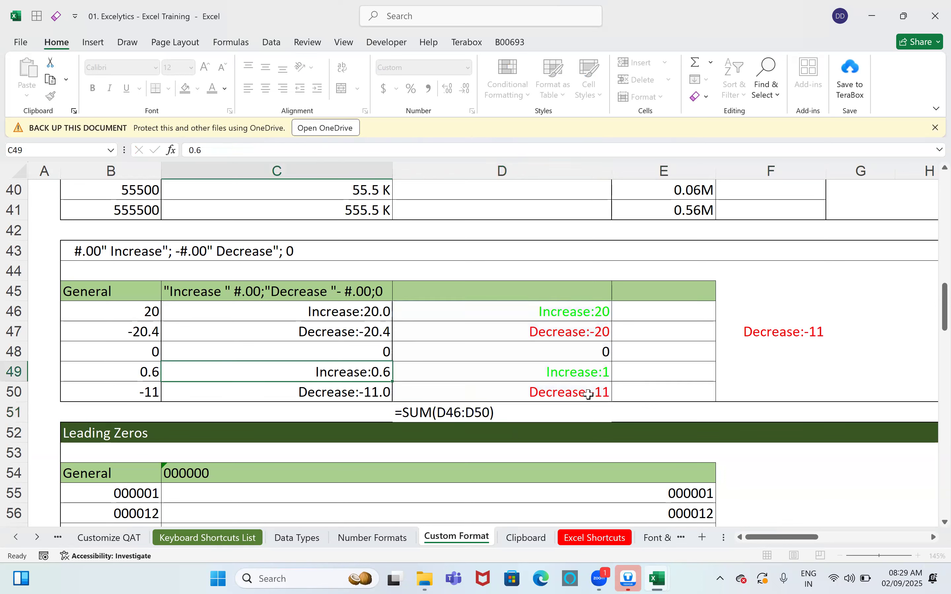
left_click(604, 373)
left_click(374, 375)
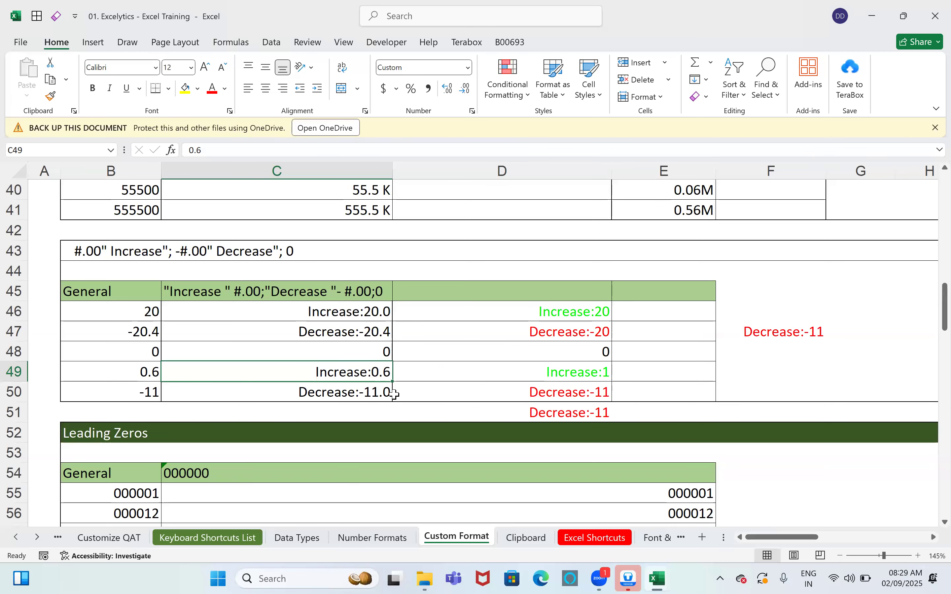
left_click(604, 407)
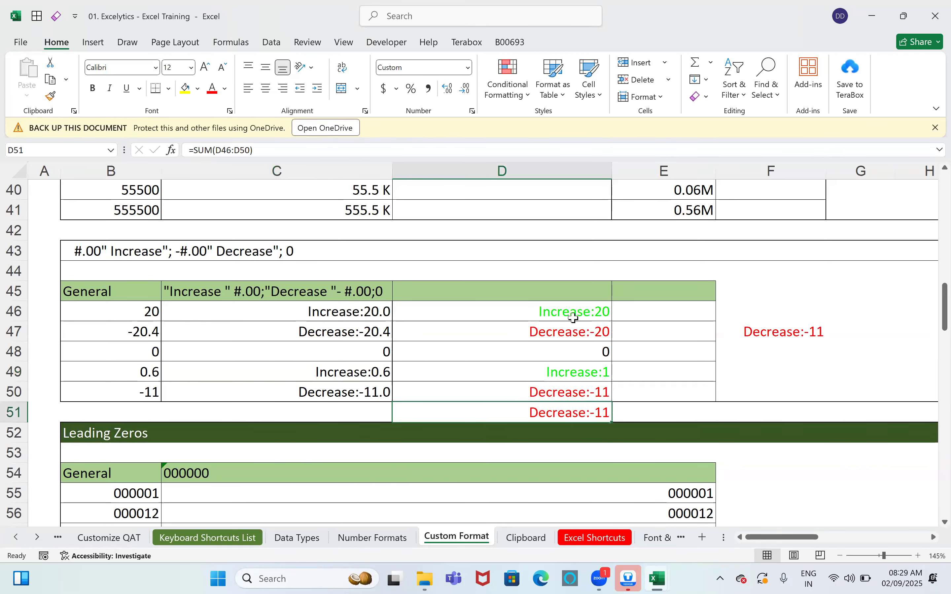
left_click_drag(574, 319, 581, 393)
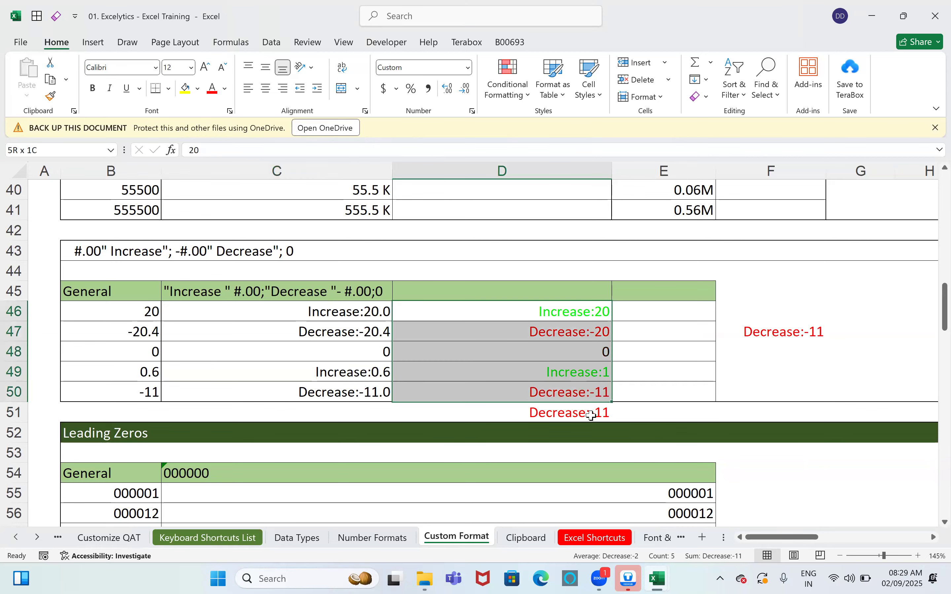
Step: Add .0 to both sections of D46:D50's custom code for one decimal place
key("ctrl+1")
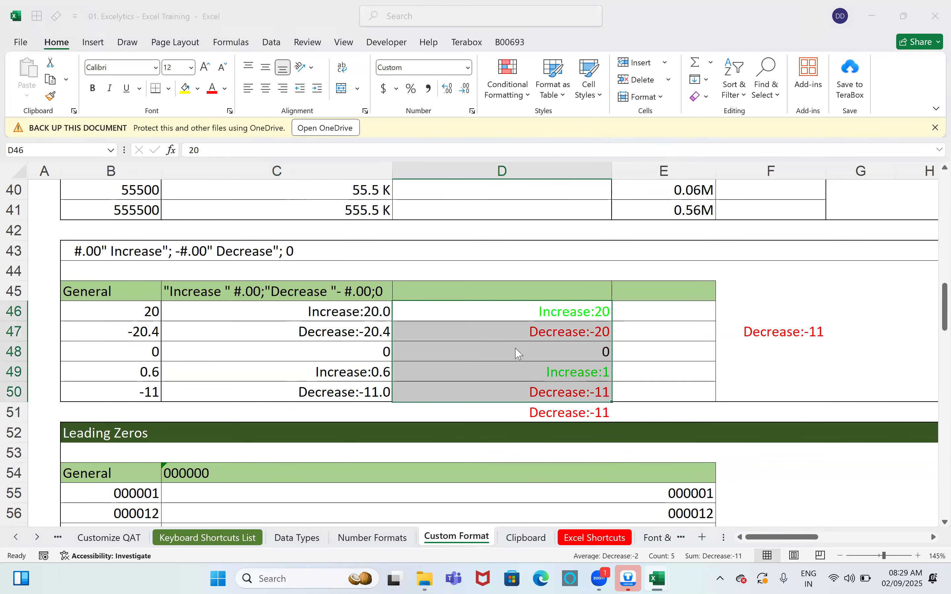
left_click(411, 181)
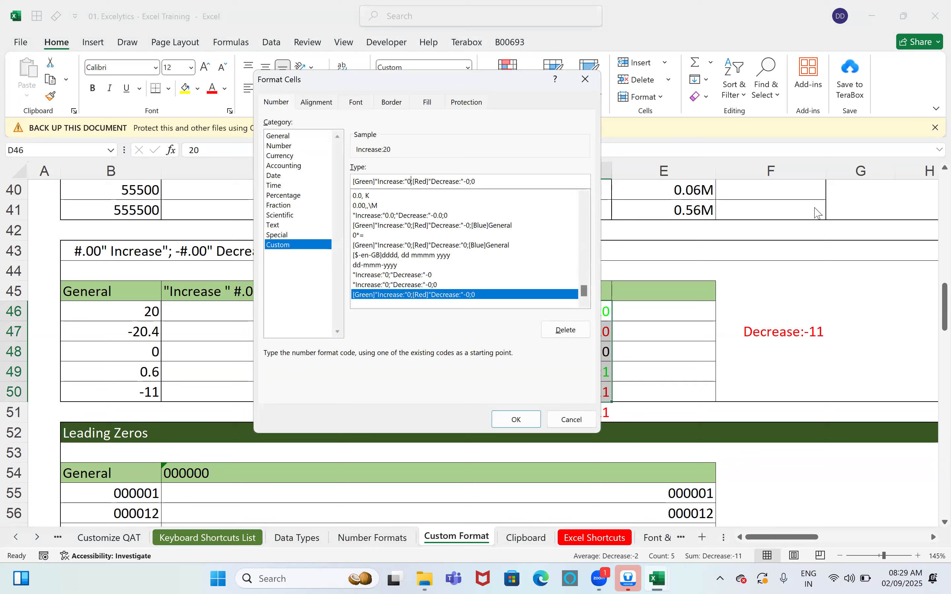
type(".0")
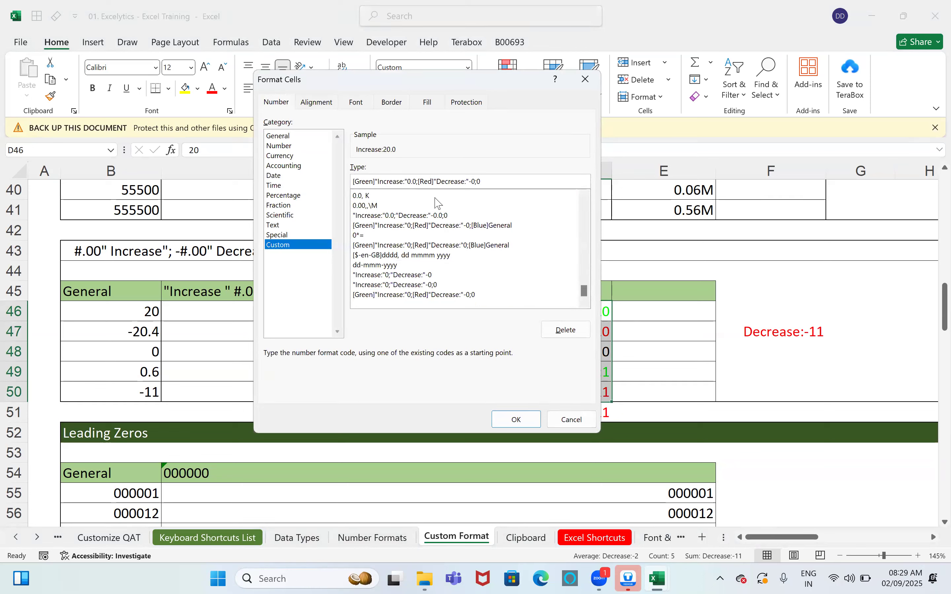
left_click(475, 182)
left_click(511, 419)
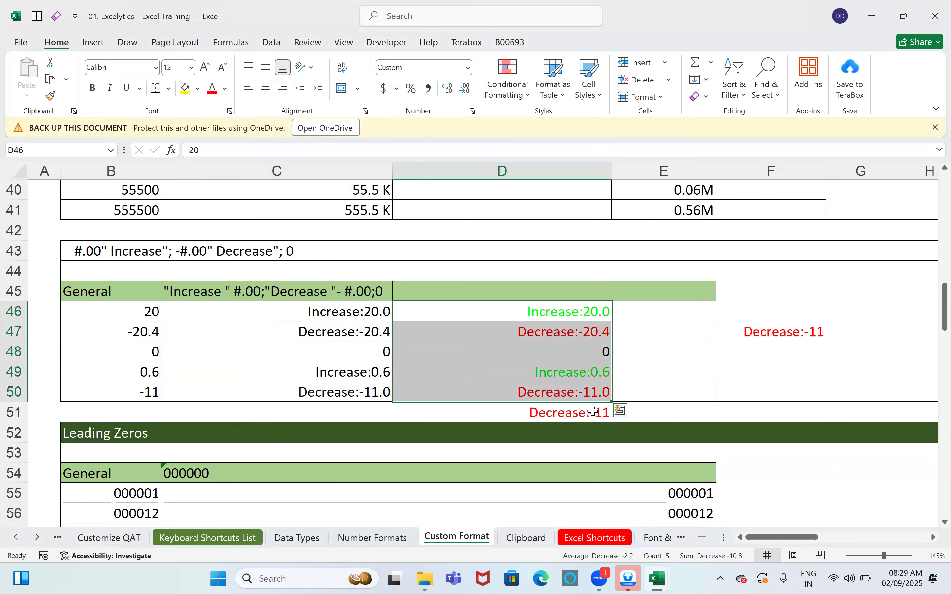
Step: Give D51's custom format one decimal place too, previewing Decrease:-10.8
left_click(594, 413)
key("ctrl+1")
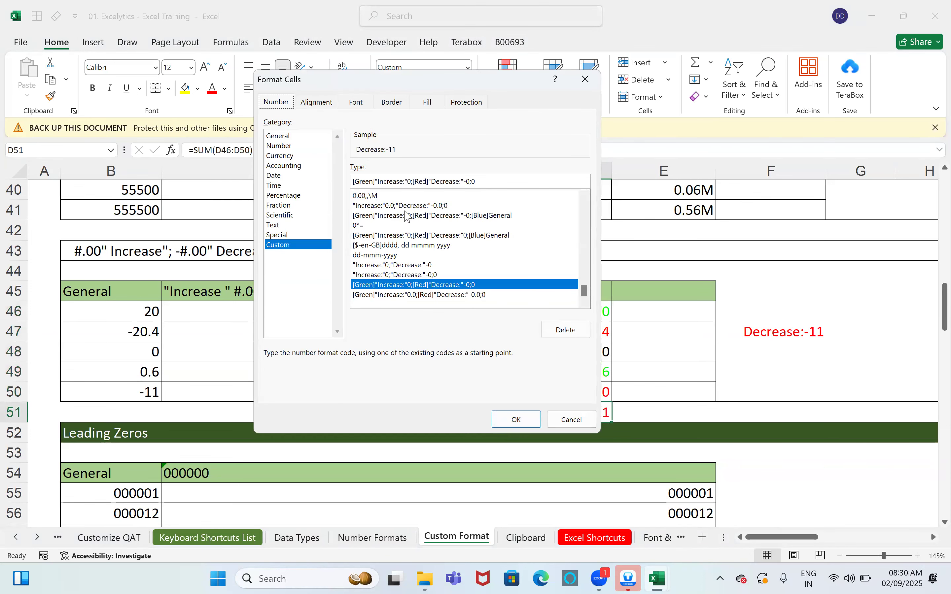
left_click(411, 182)
type(".0")
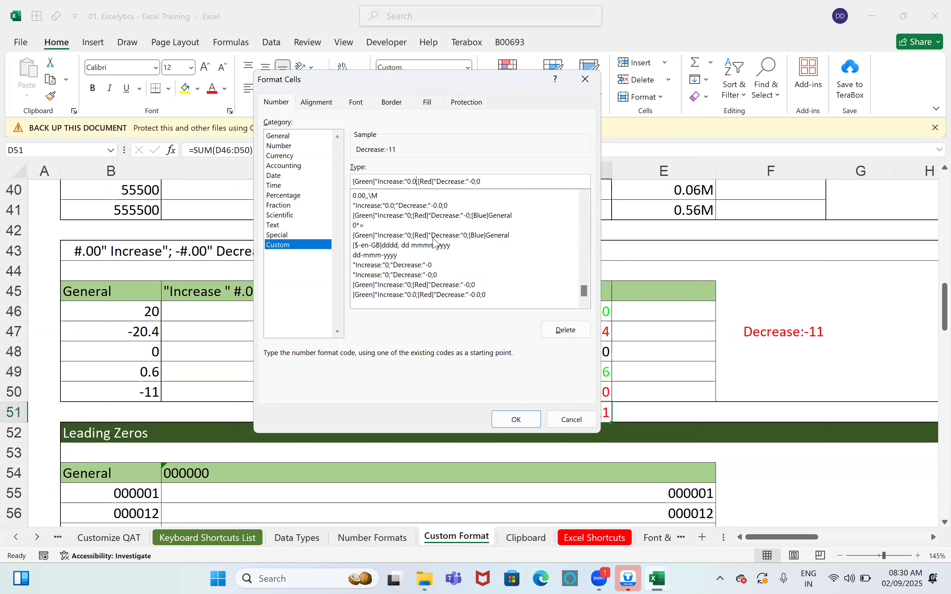
type(".0")
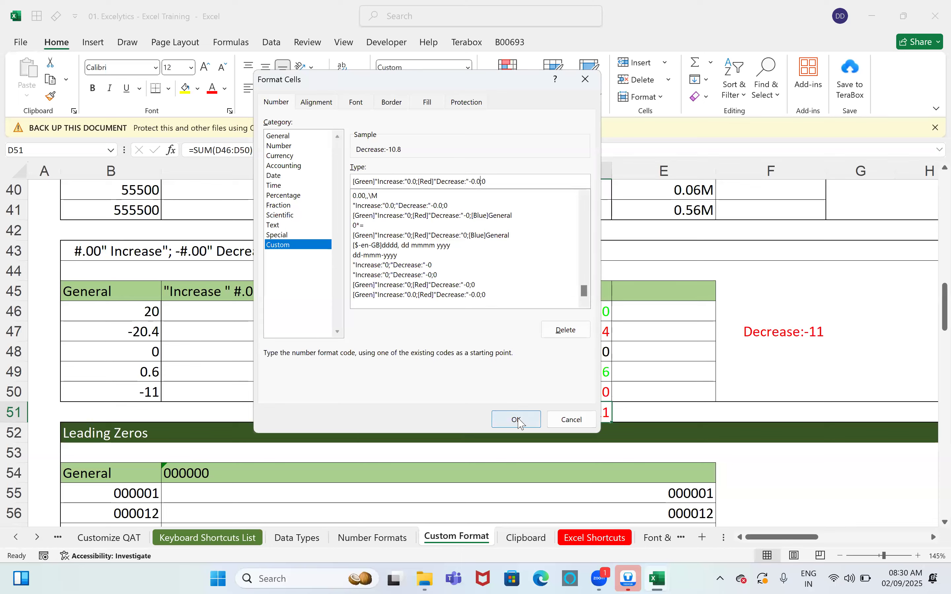
left_click(516, 419)
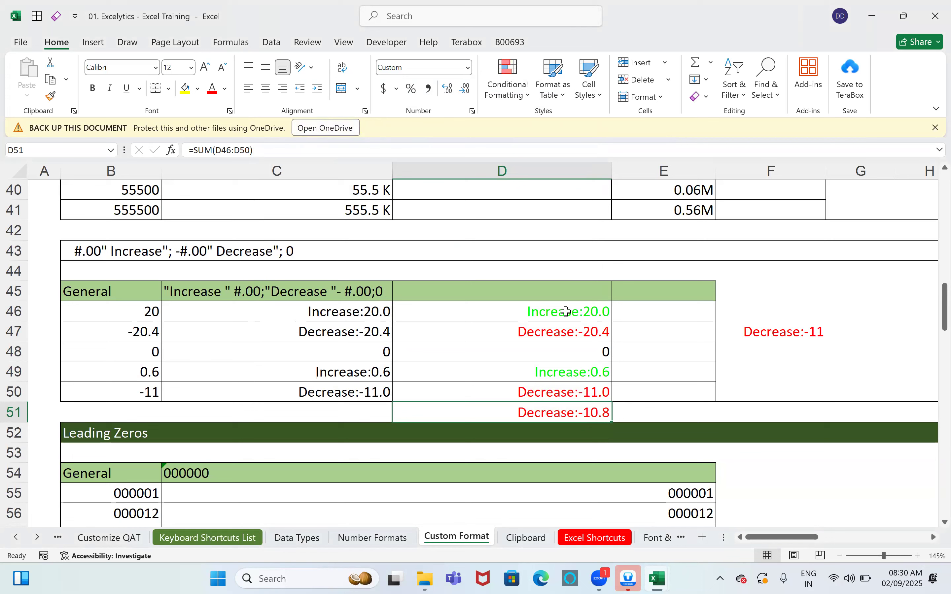
Step: Briefly try the Conditional Formatting menu and a new blank workbook, returning to the training file
left_click(511, 96)
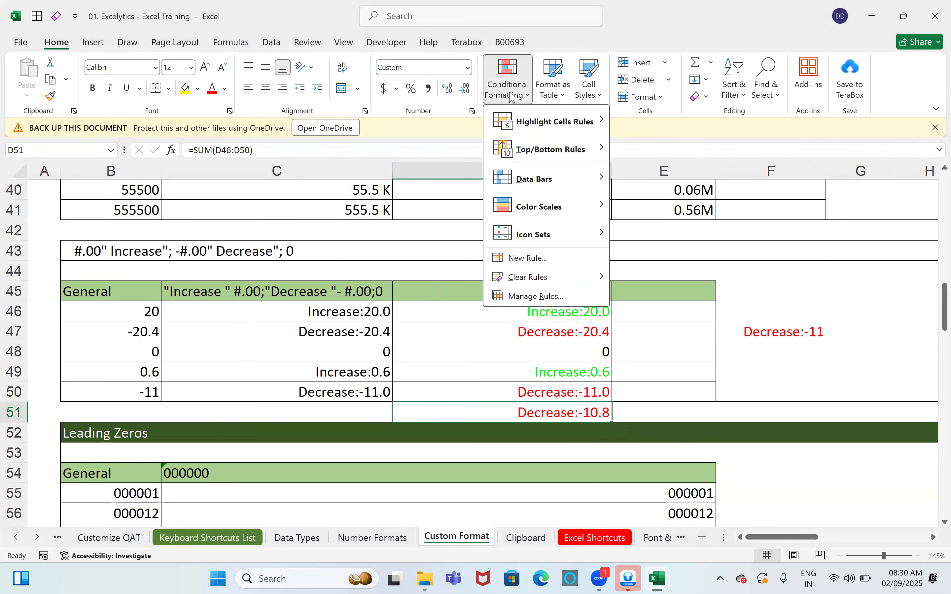
left_click(671, 355)
left_click(650, 357)
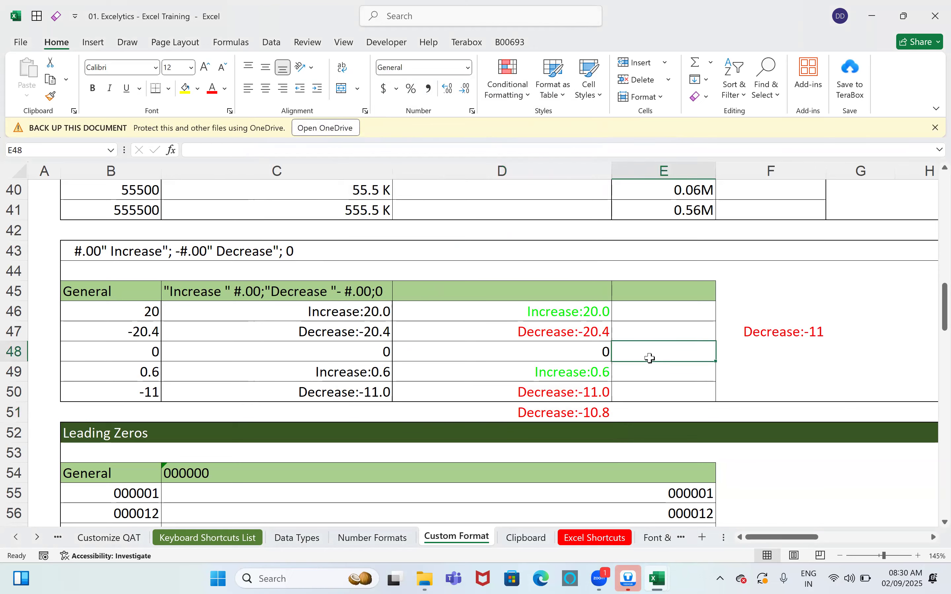
key("ctrl+n")
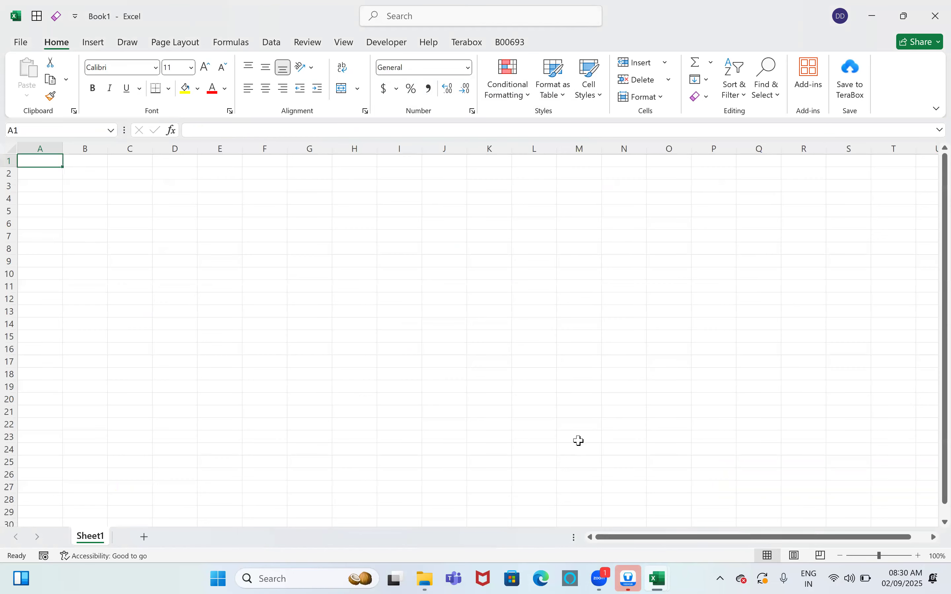
key("ctrl+w")
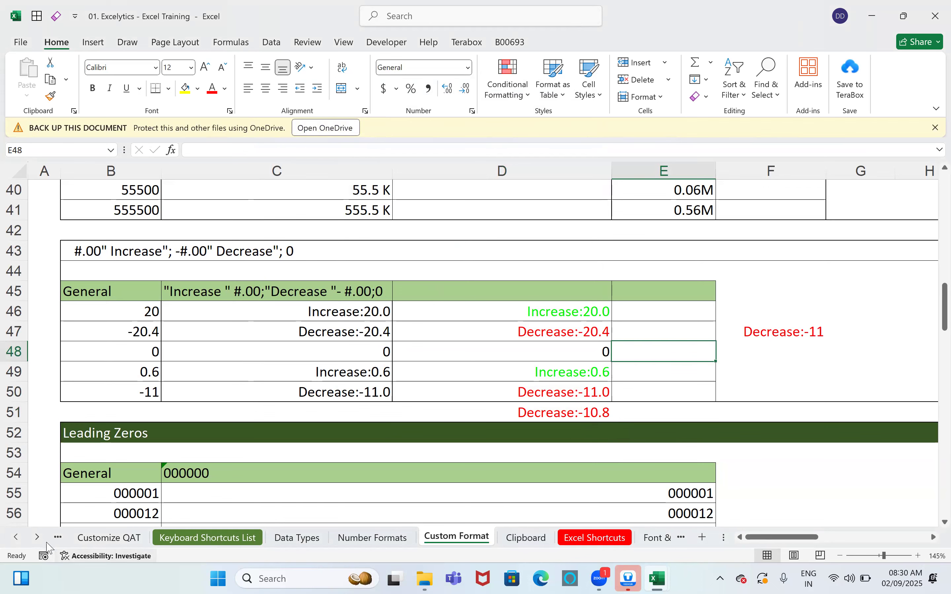
Step: Switch to the Conditional Formatting sheet and scroll to its employee salary table
left_click(37, 537)
left_click(37, 537)
left_click(37, 537)
left_click(37, 537)
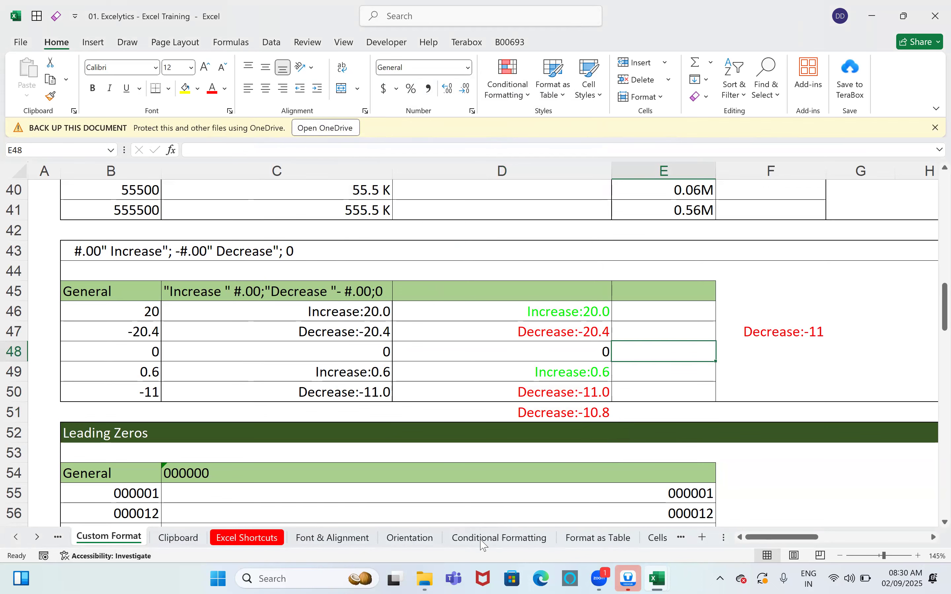
left_click(482, 539)
scroll(503, 484, "up", 17)
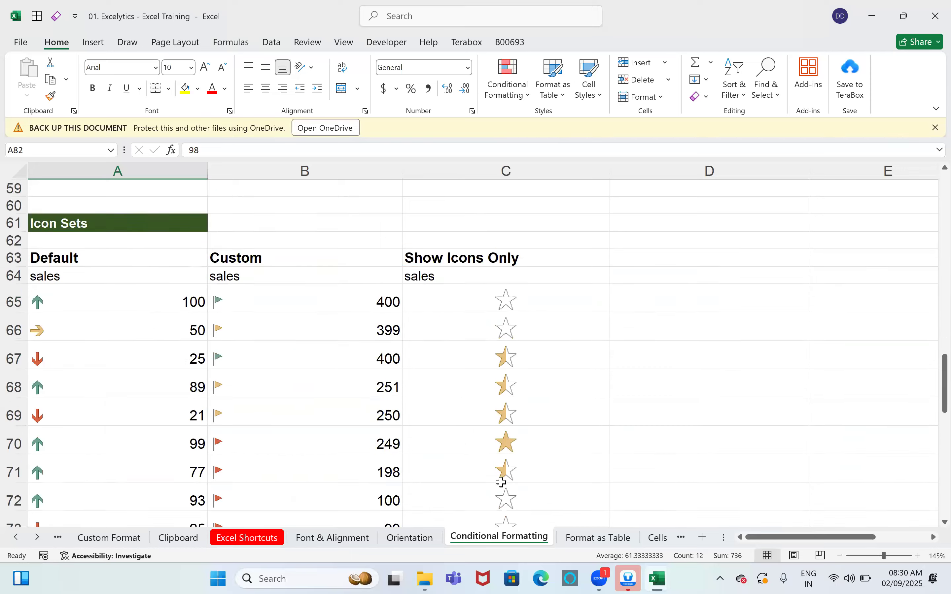
scroll(507, 487, "up", 8)
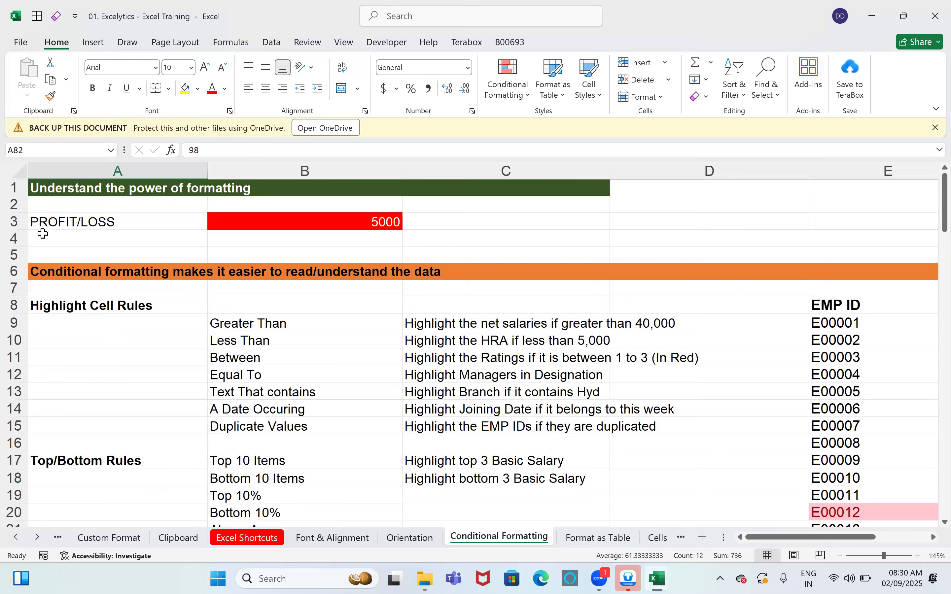
scroll(161, 229, "right", 4)
scroll(162, 228, "down", 2)
scroll(551, 271, "right", 3)
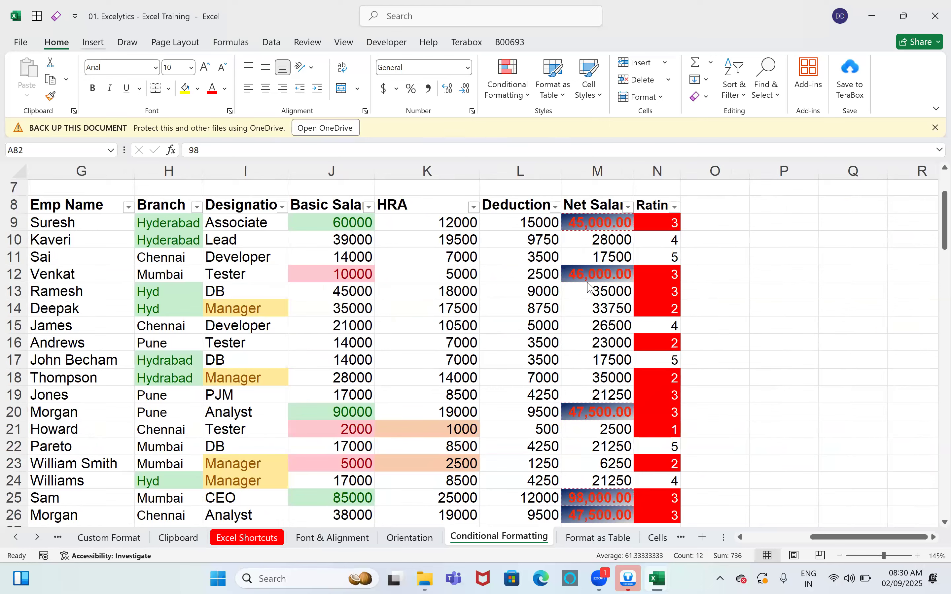
Step: Clear conditional formatting rules from the entire sheet, then select the Net Salary values
left_click(507, 81)
mouse_move(550, 277)
left_click(686, 298)
left_click(552, 291)
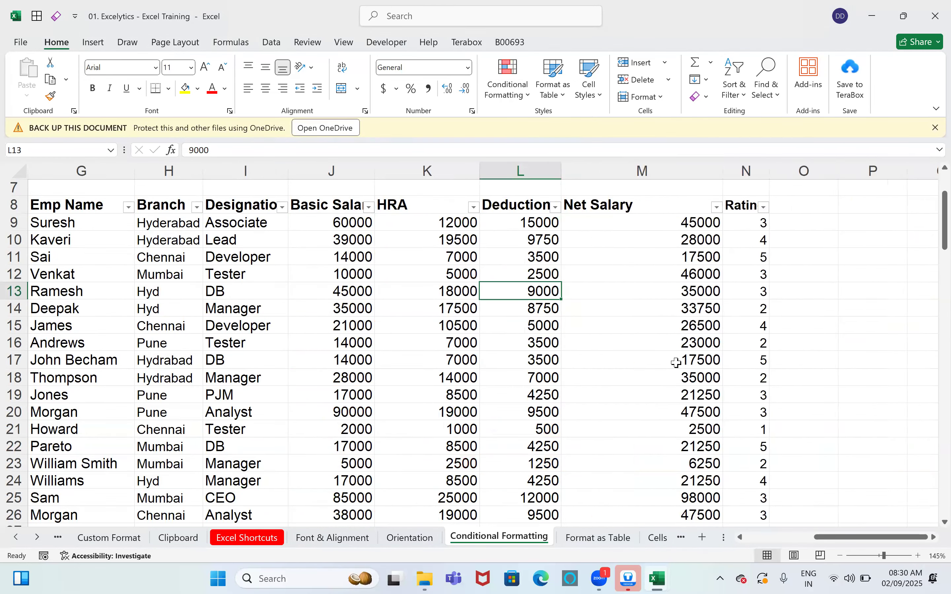
scroll(672, 365, "down", 2)
scroll(668, 354, "up", 1)
scroll(665, 322, "up", 1)
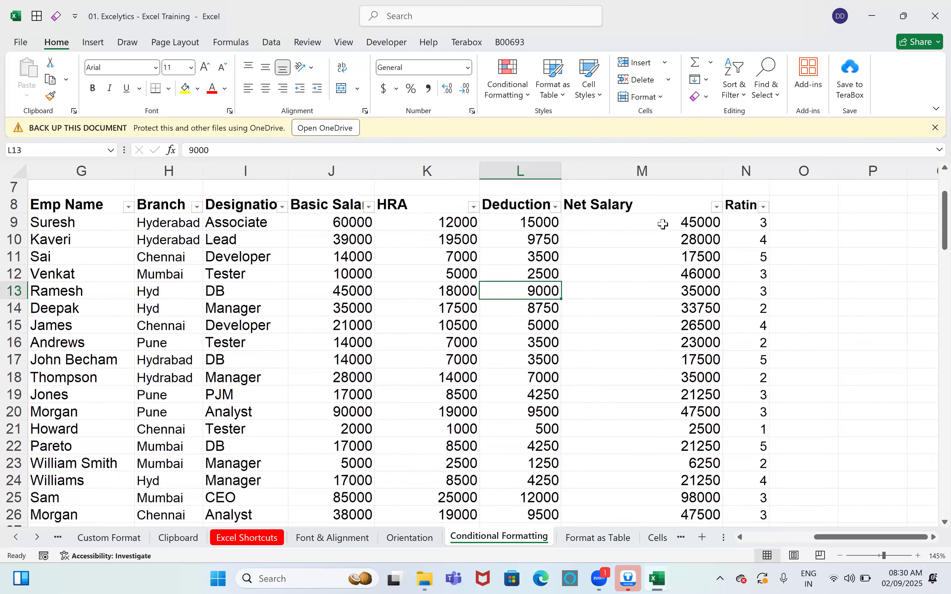
left_click_drag(664, 222, 654, 466)
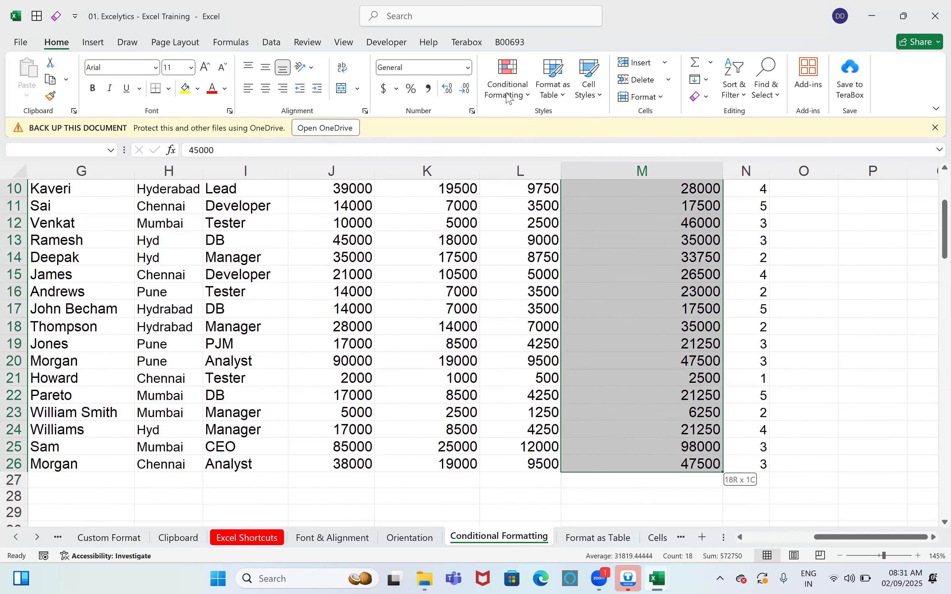
Step: Start a Greater Than highlight rule on the Net Salary values, then cancel it
left_click(507, 90)
mouse_move(553, 124)
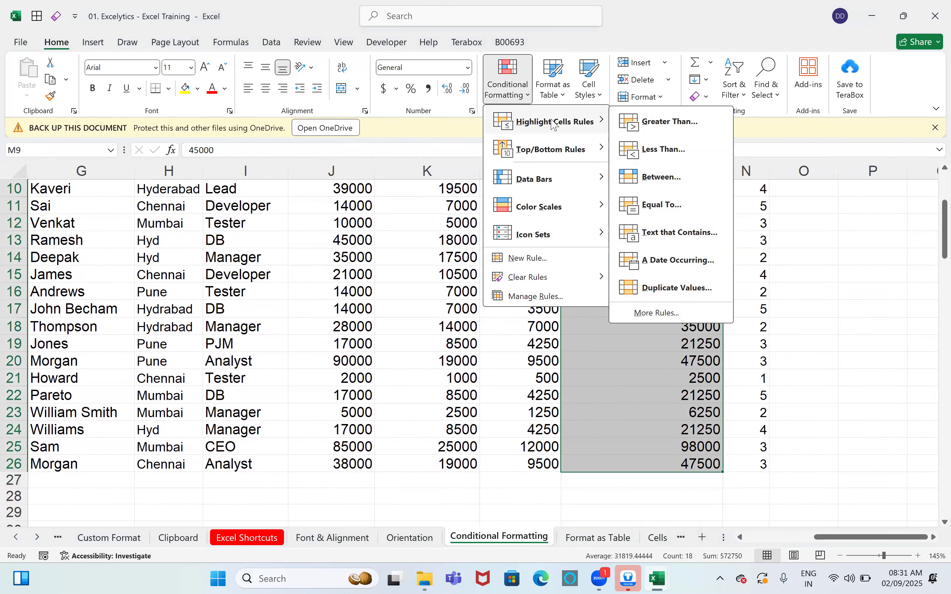
left_click(664, 122)
left_click(540, 305)
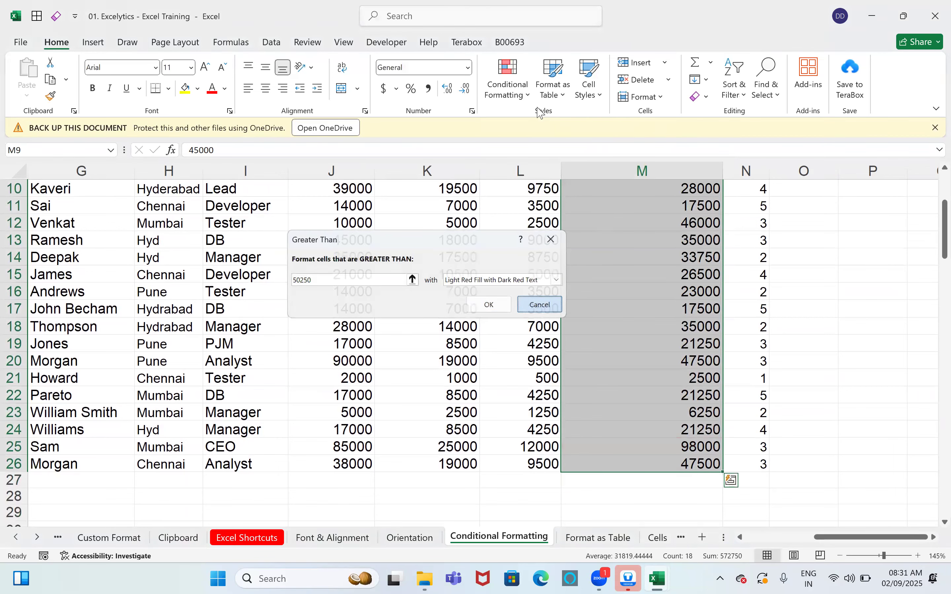
Step: Add a Top 3 Items rule with a custom green fill to the Net Salary values
left_click(524, 95)
mouse_move(539, 158)
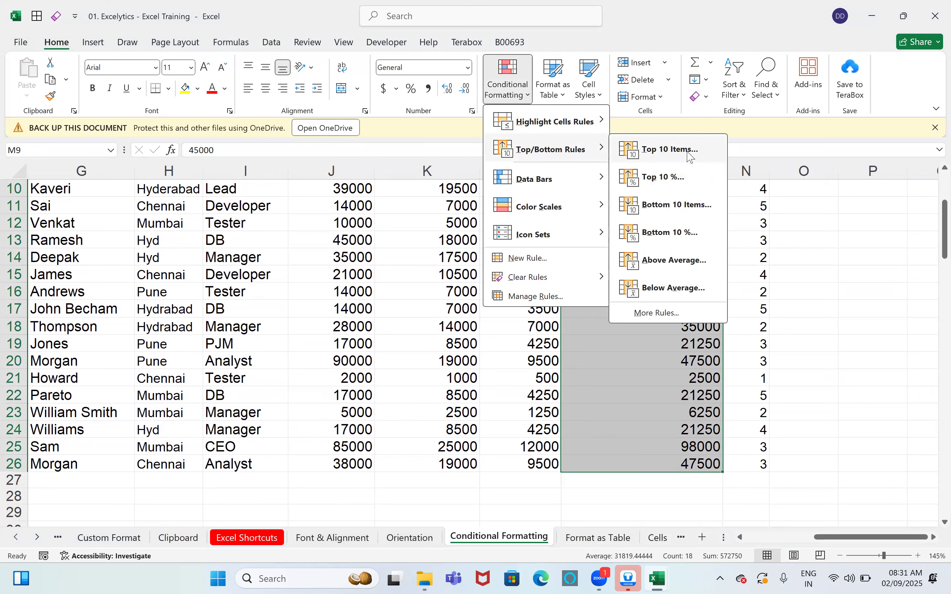
left_click(690, 157)
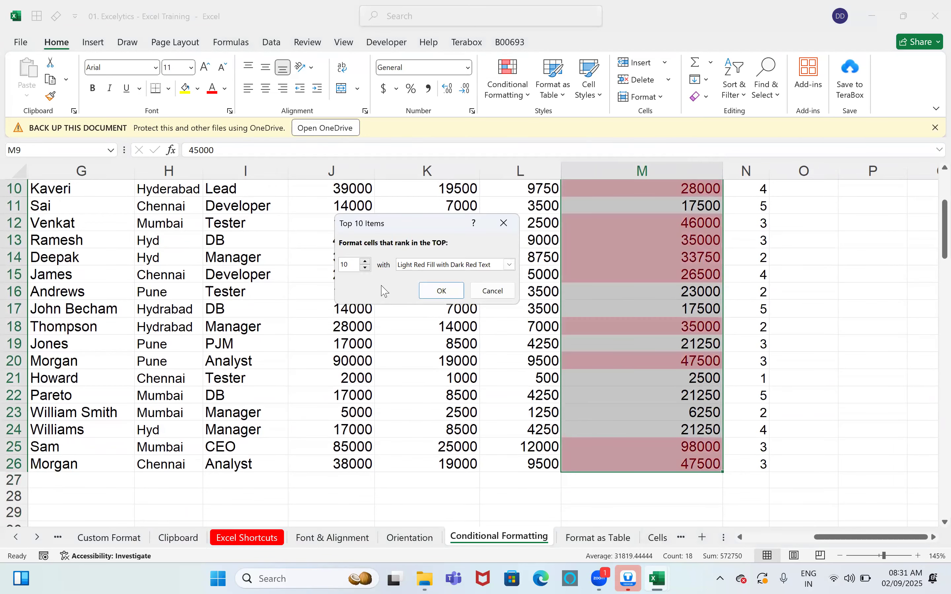
type("3")
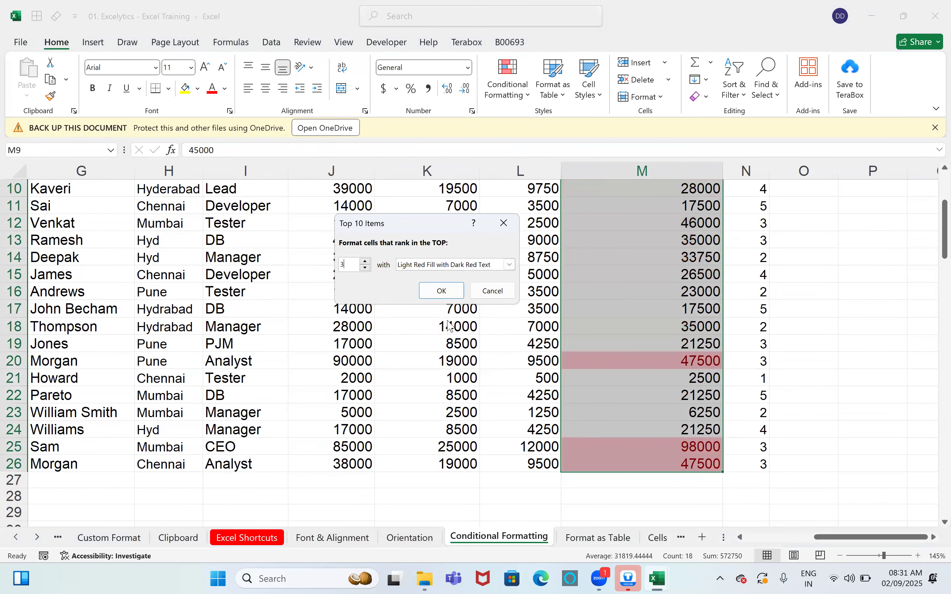
left_click(511, 265)
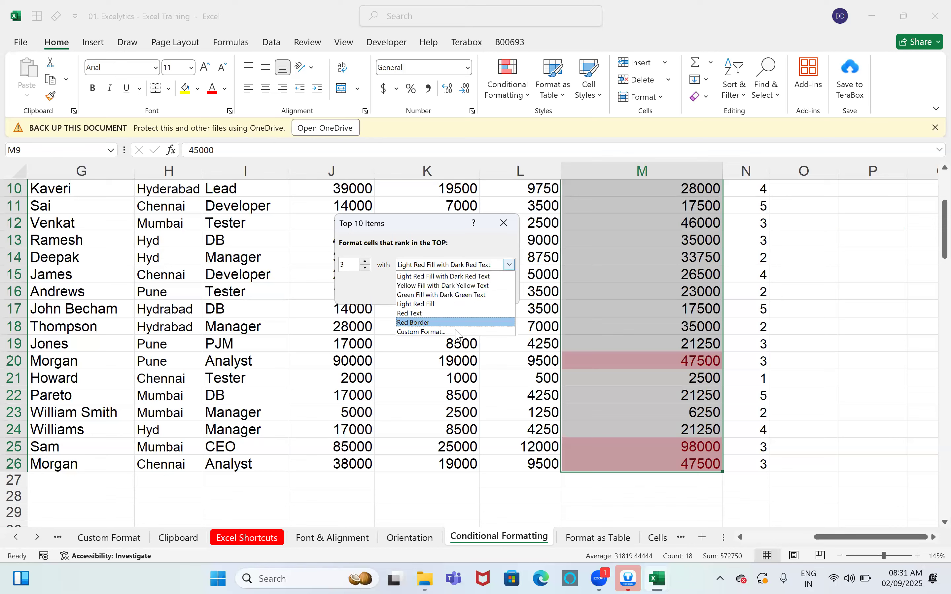
left_click(432, 331)
left_click(392, 89)
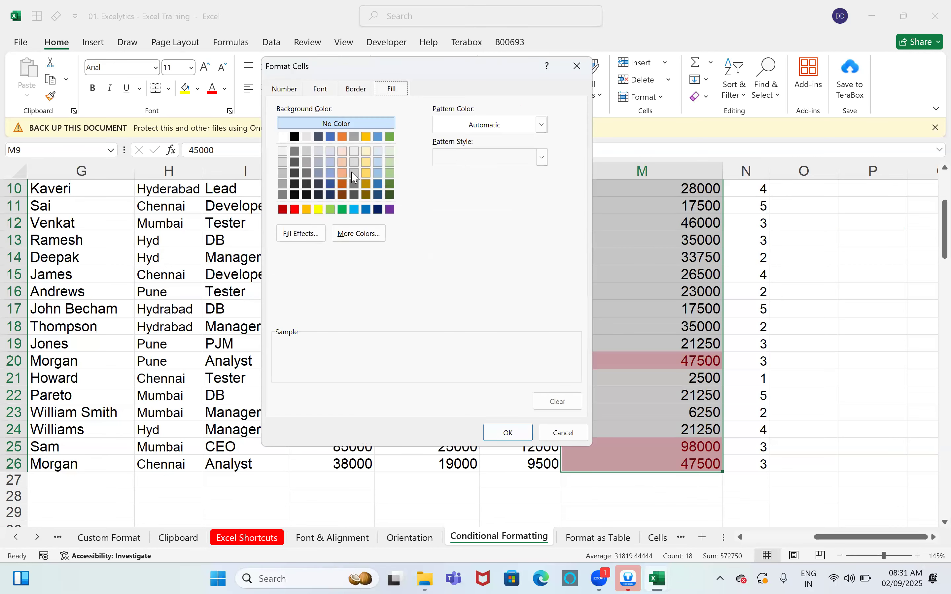
left_click(342, 210)
left_click(508, 433)
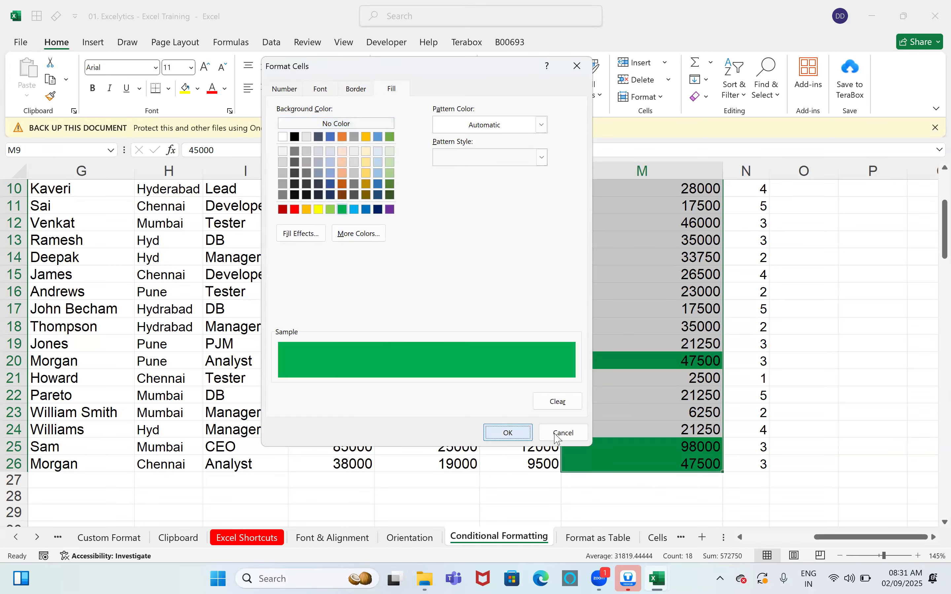
left_click(441, 291)
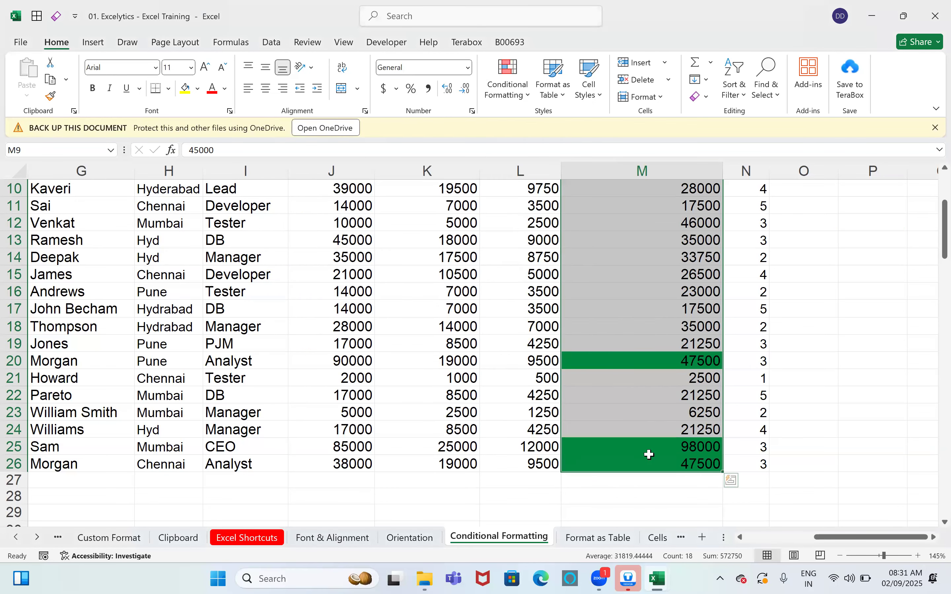
left_click(649, 460)
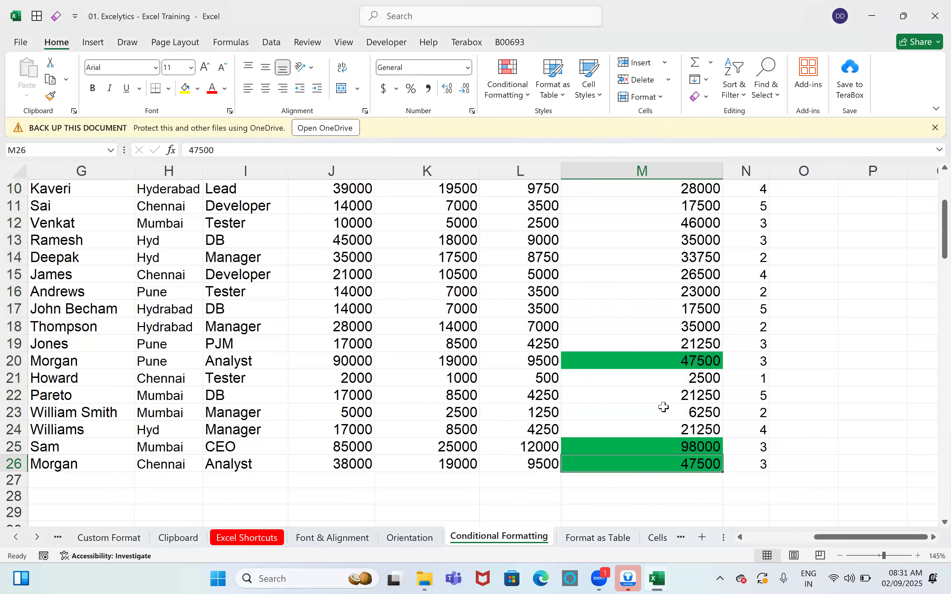
Step: Change the net salary in M13 to 120000
left_click(686, 242)
type("120000")
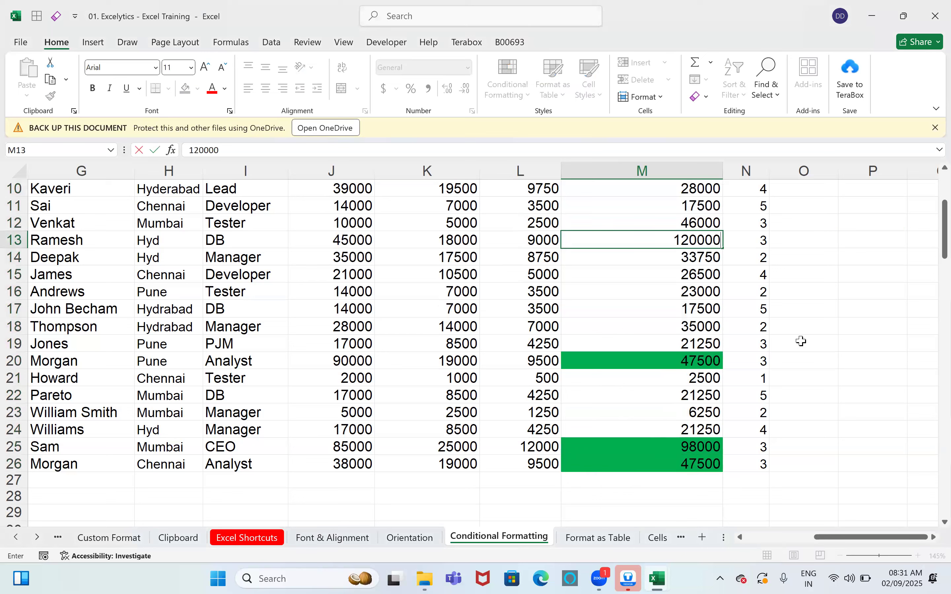
key("Return")
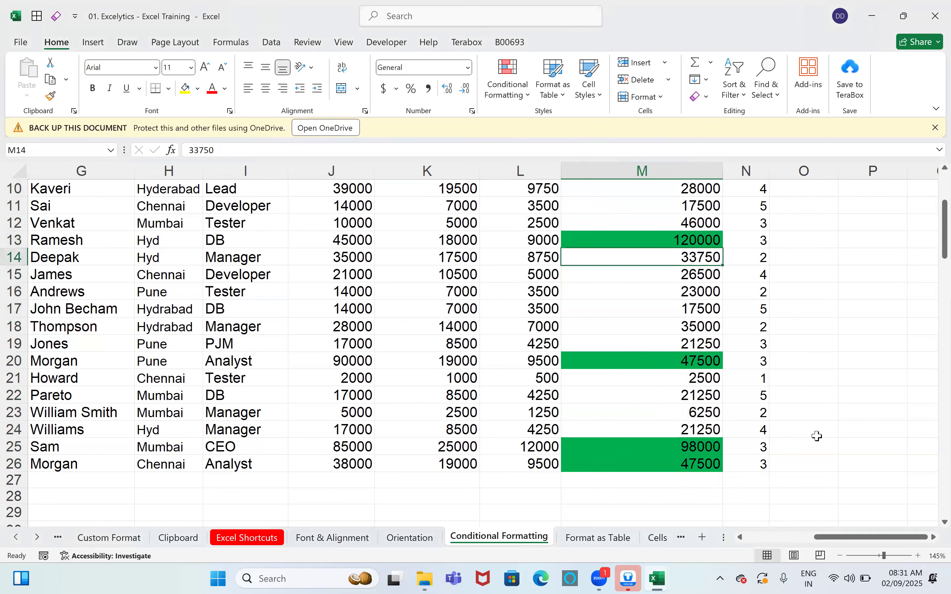
scroll(817, 436, "up", 1)
key("Up")
scroll(792, 415, "down", 1)
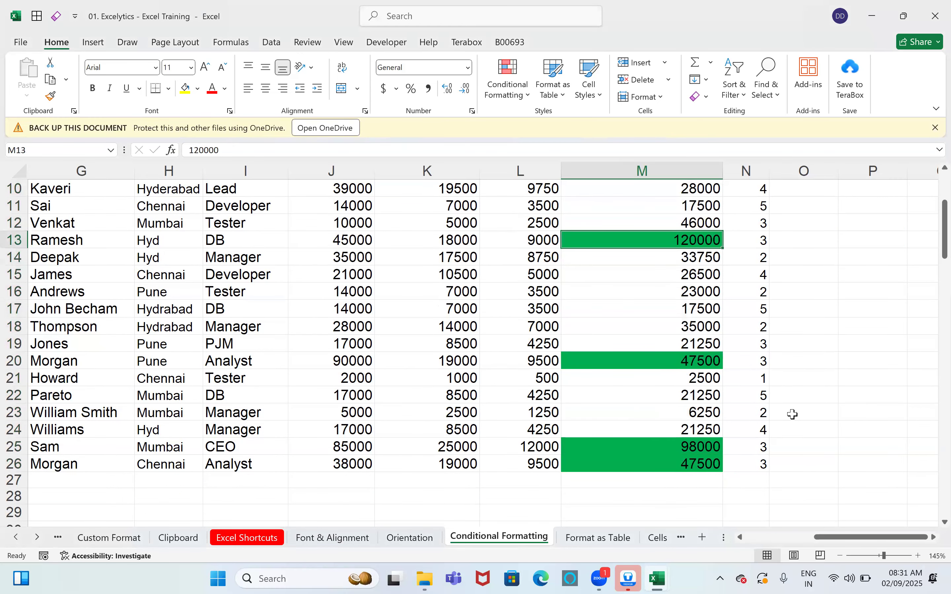
Step: Set M20 to 42000 and M19 to 95000, moving the green Top 3 highlight
left_click(702, 363)
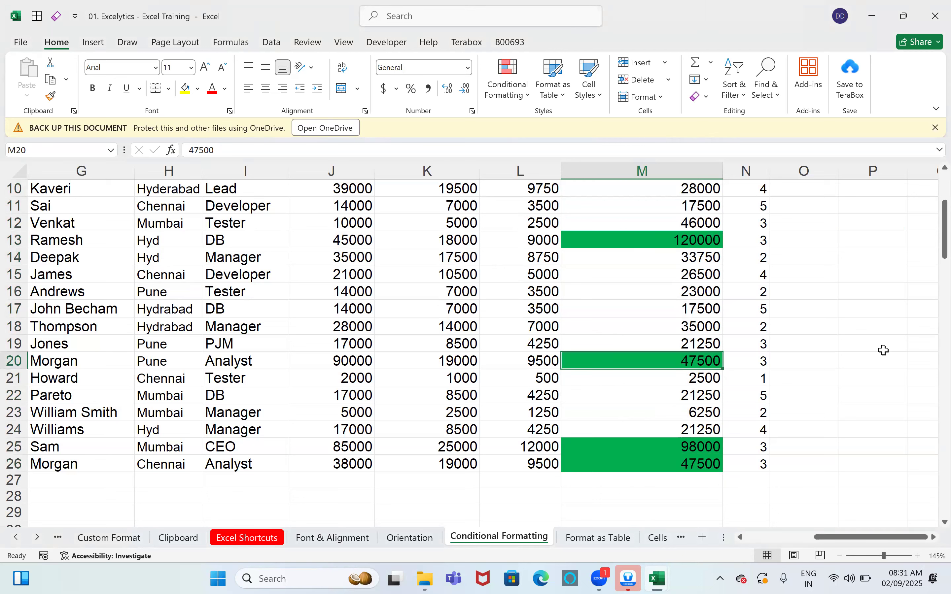
type("42000")
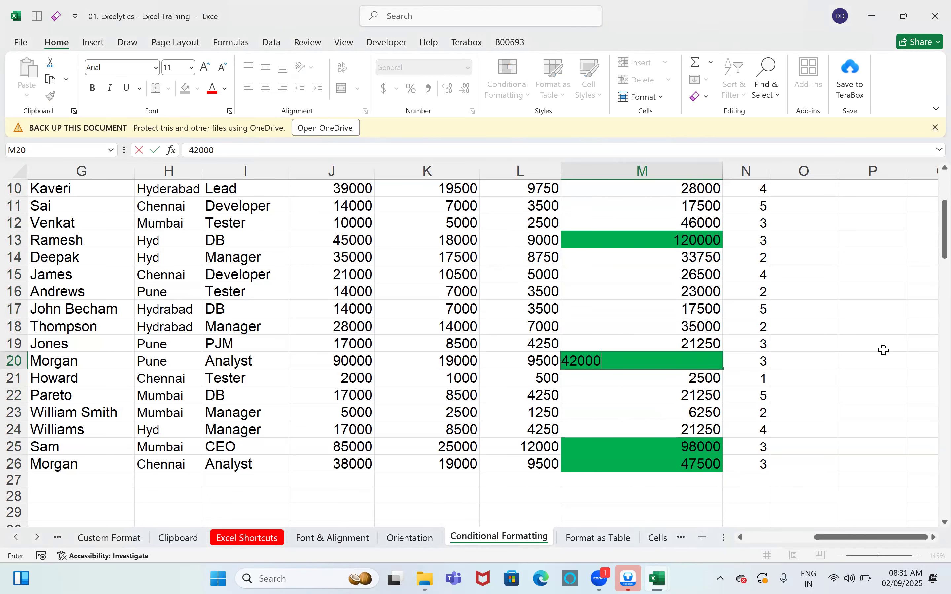
key("Return")
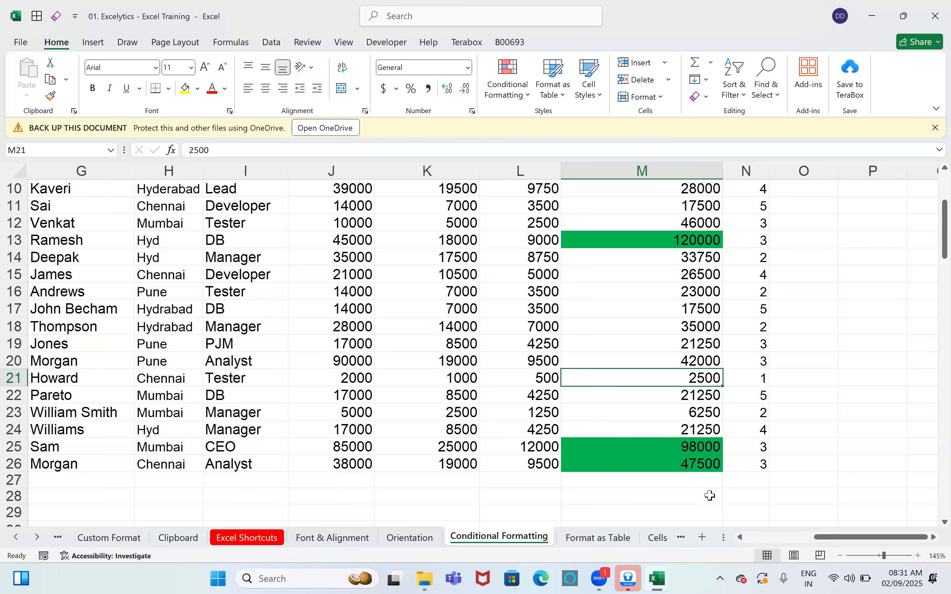
left_click(674, 342)
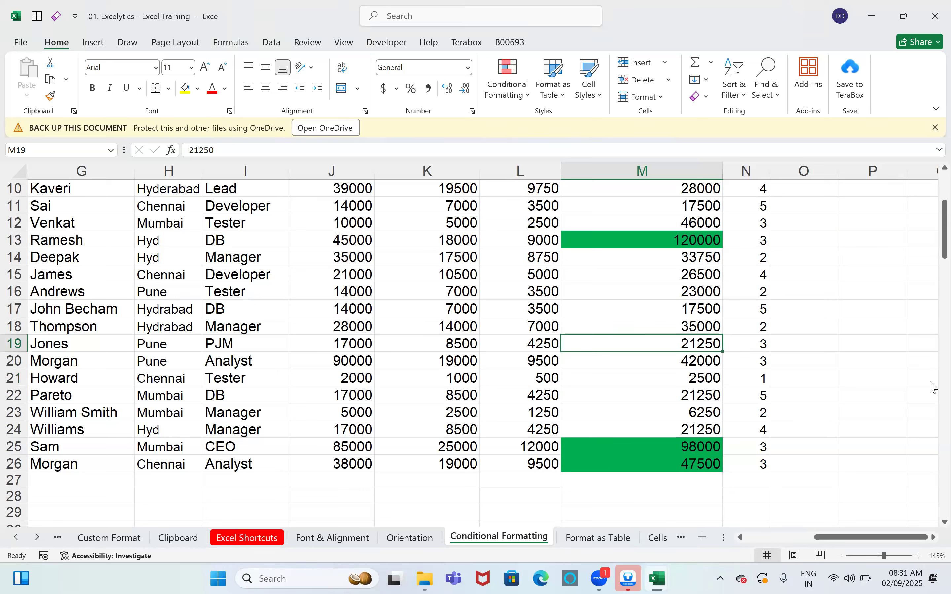
key("F2")
key("BackSpace")
key("BackSpace")
key("BackSpace")
key("BackSpace")
key("BackSpace")
type("95000")
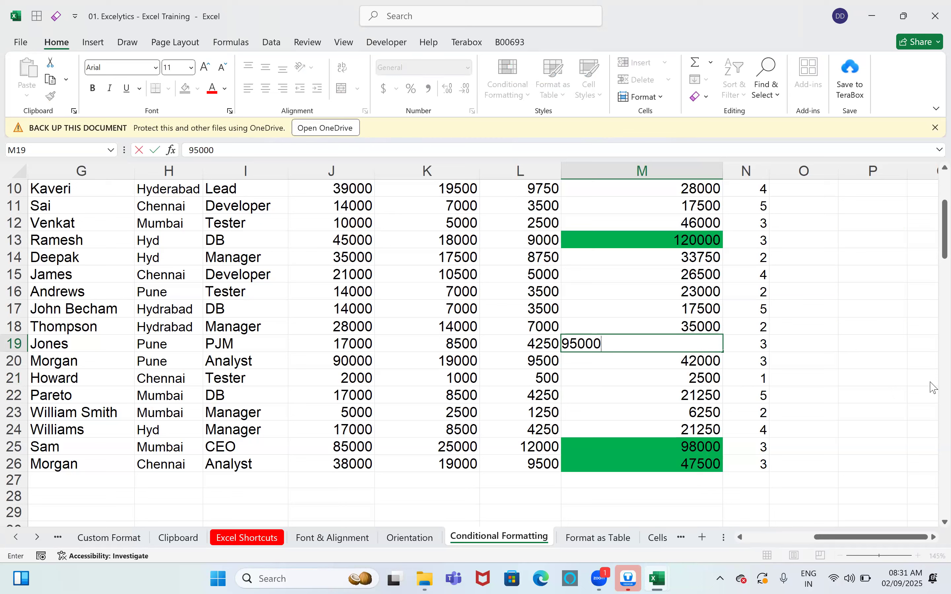
key("Return")
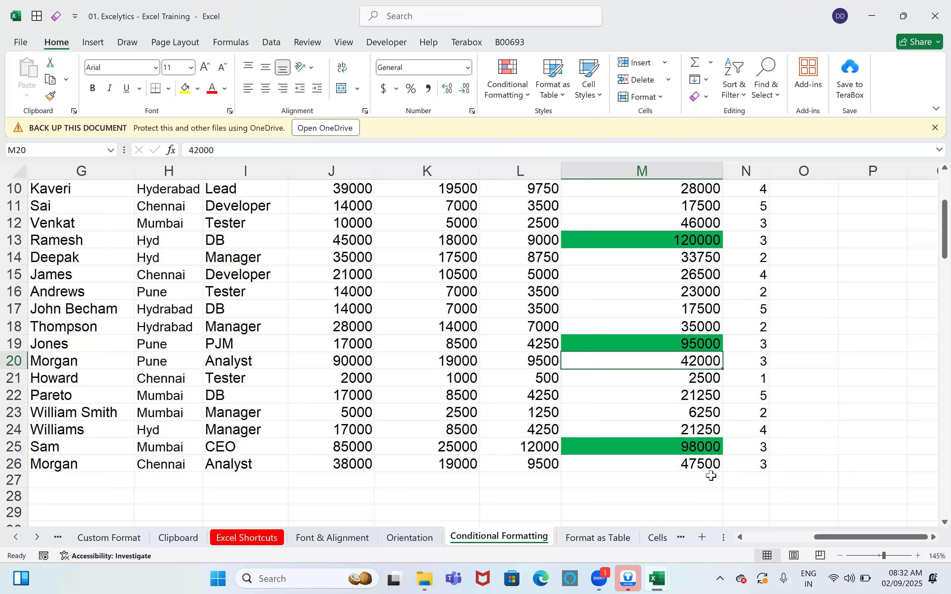
left_click(509, 84)
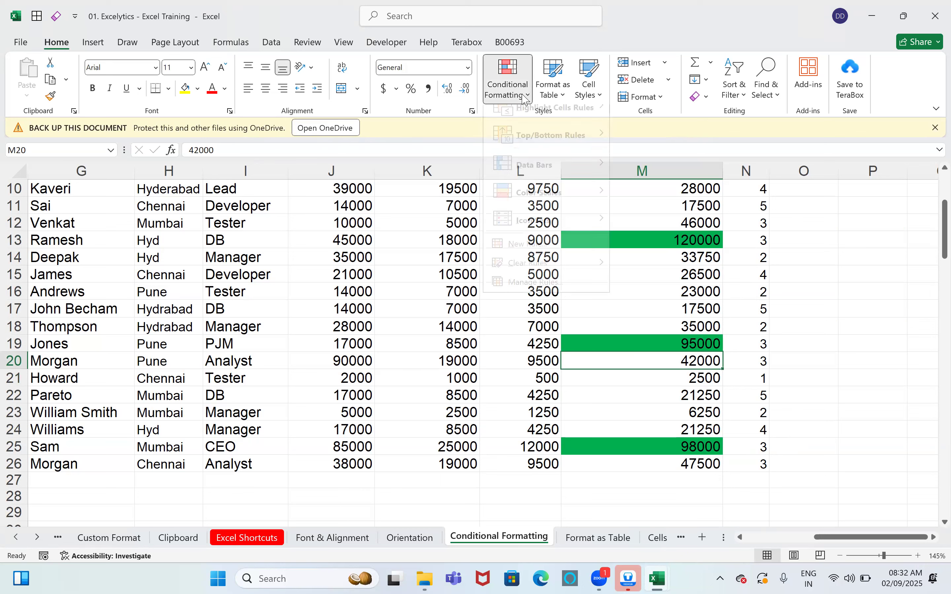
mouse_move(538, 246)
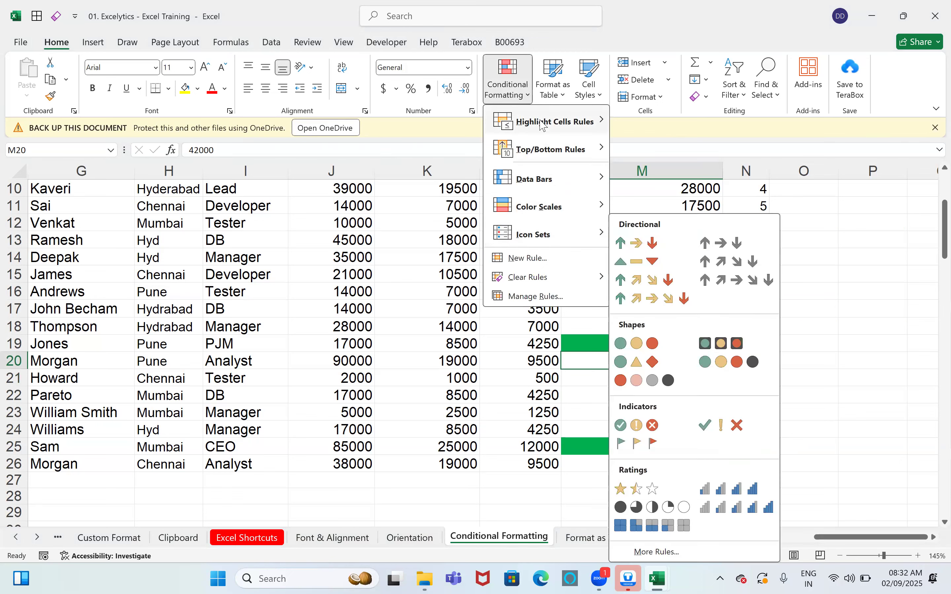
mouse_move(542, 125)
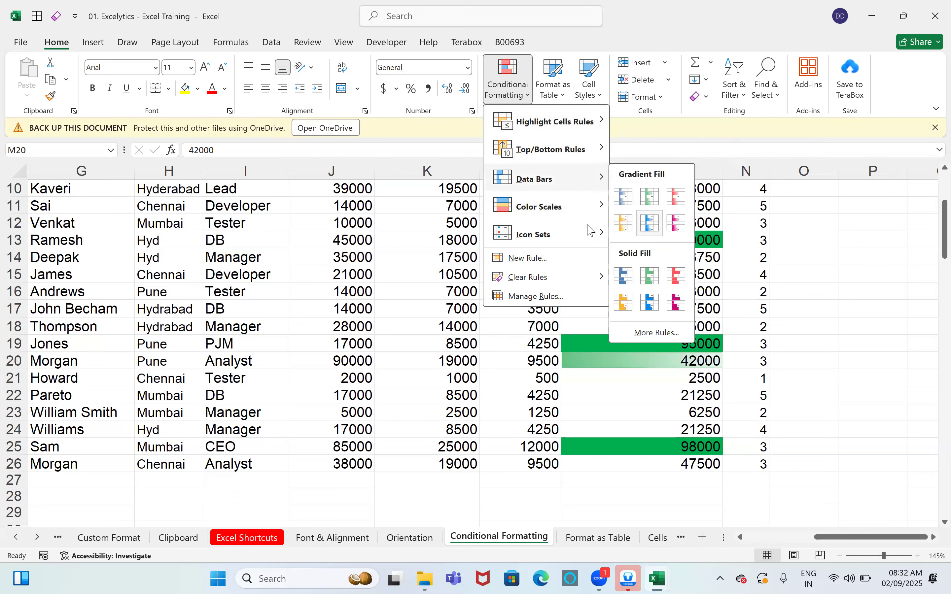
mouse_move(581, 213)
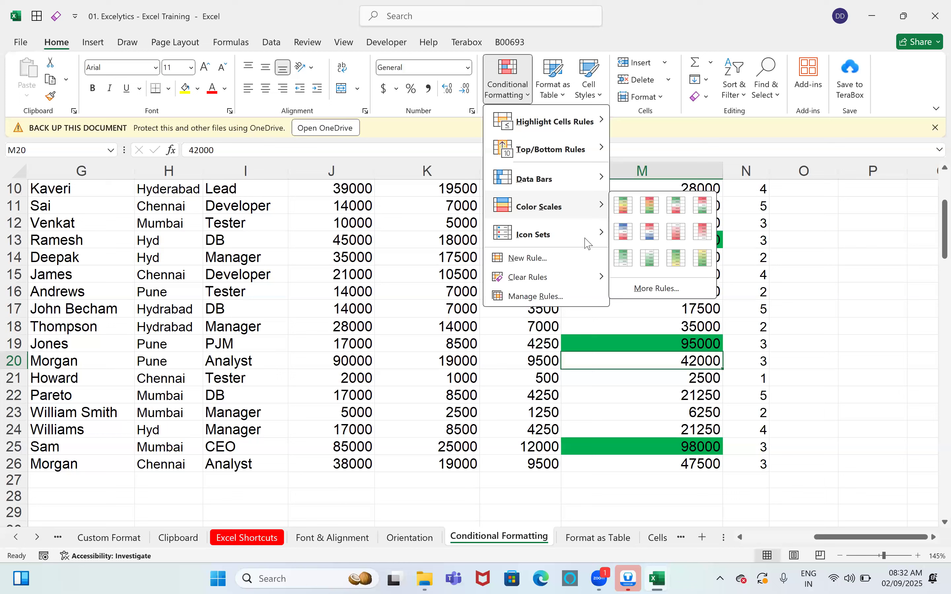
mouse_move(587, 243)
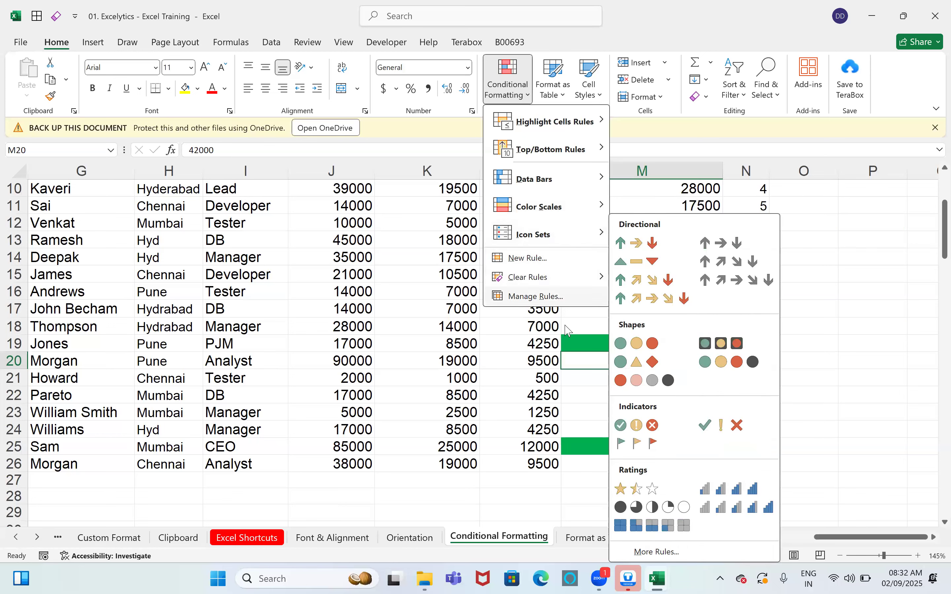
key("Escape")
key("Escape")
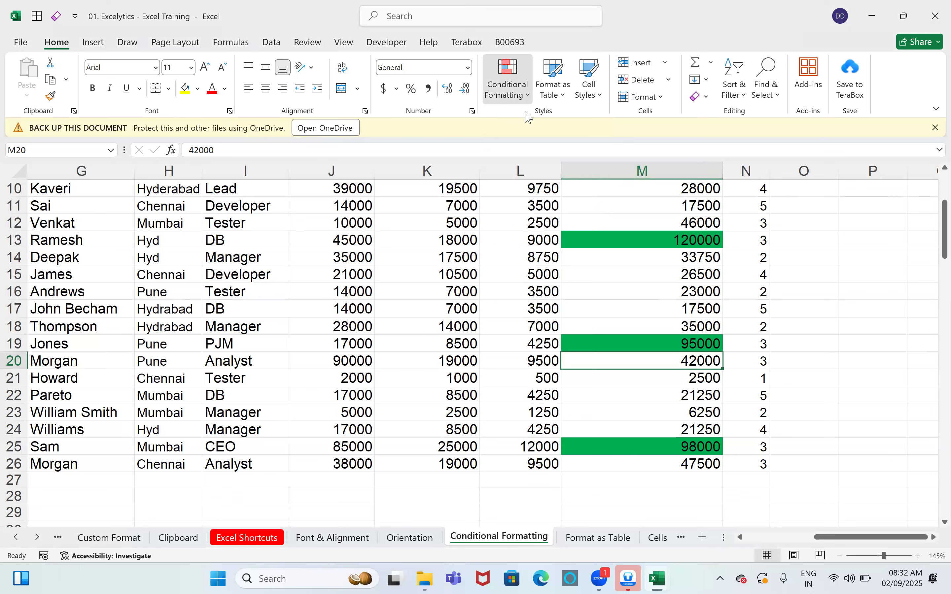
left_click(511, 91)
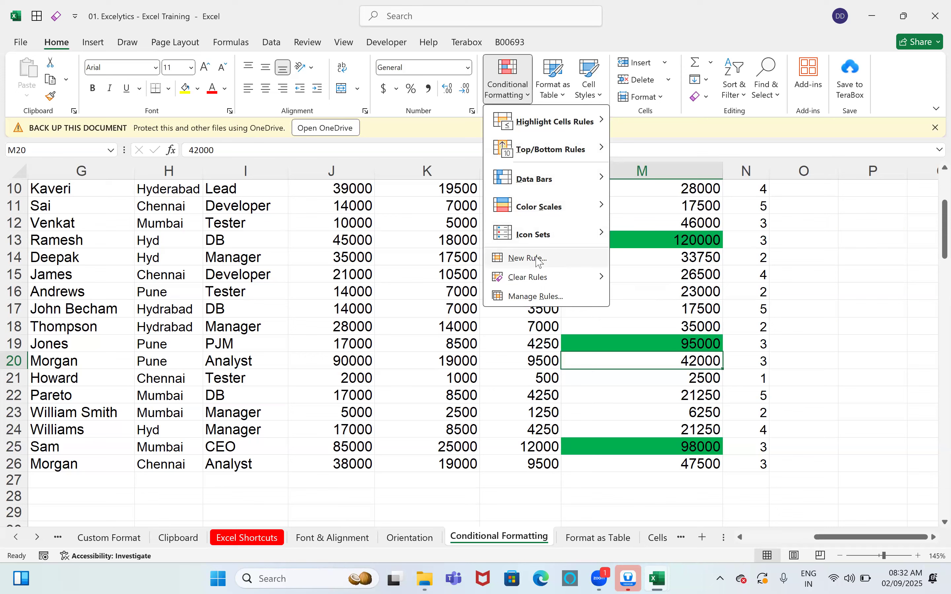
left_click(334, 324)
left_click(552, 93)
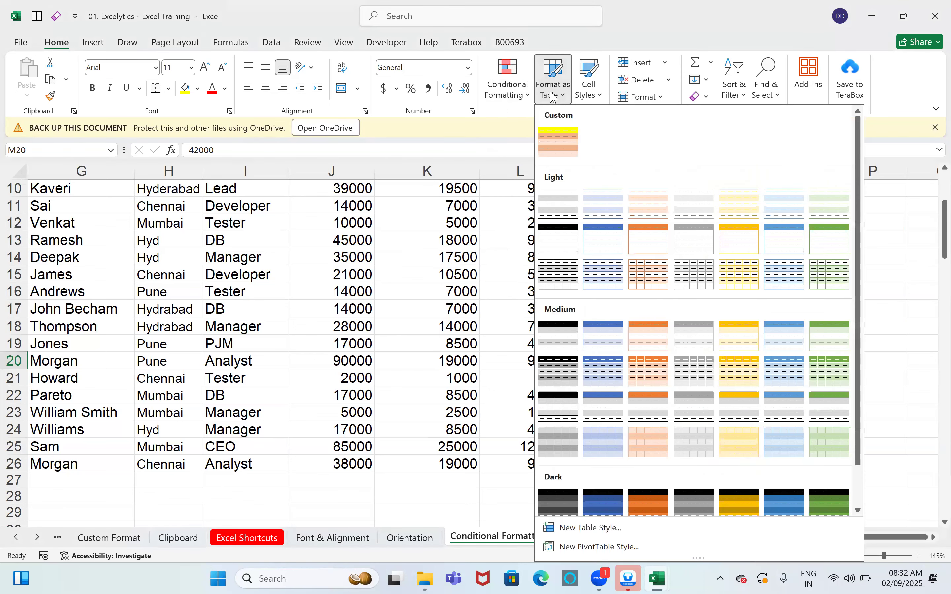
left_click(378, 331)
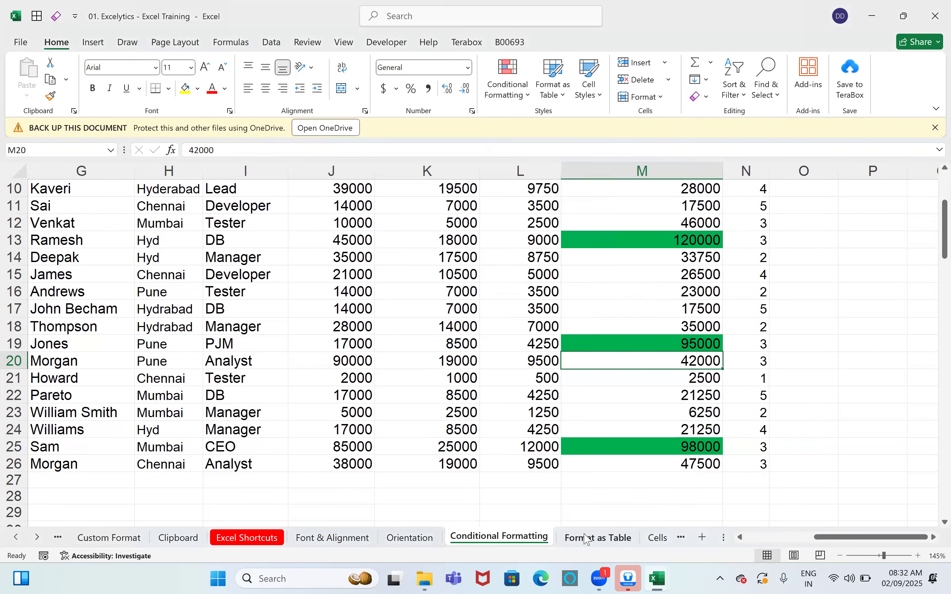
Step: On the Format as Table sheet, select a cell inside the employee table and show the table style gallery
key("ctrl+Page_Down")
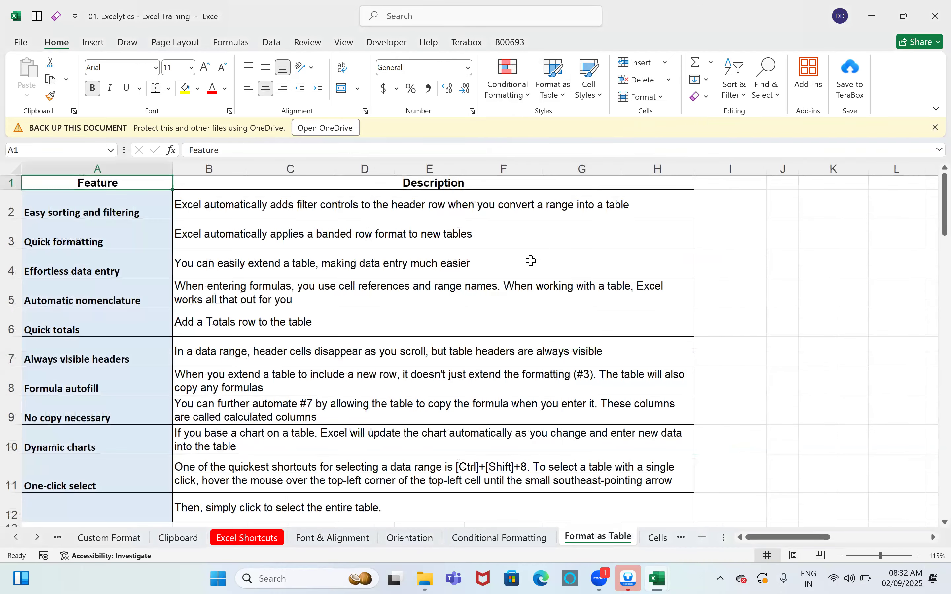
scroll(792, 516, "down", 6)
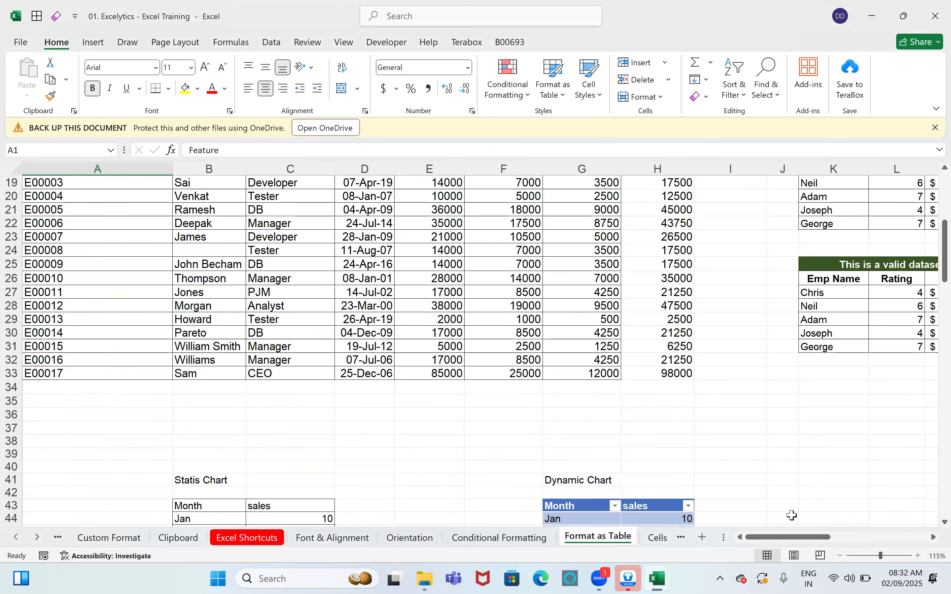
left_click(503, 251)
left_click(851, 536)
scroll(660, 303, "up", 2)
scroll(664, 321, "right", 3)
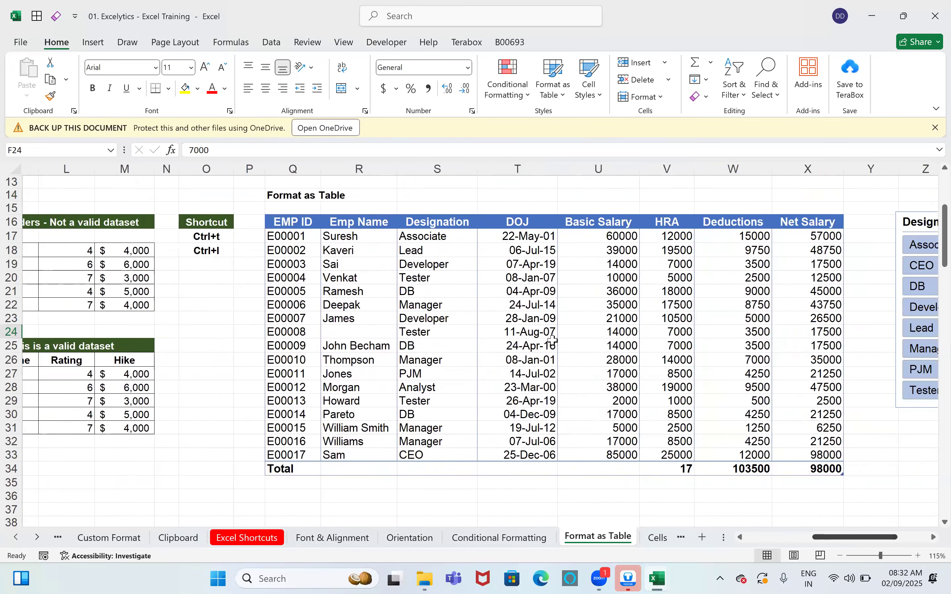
left_click(656, 292)
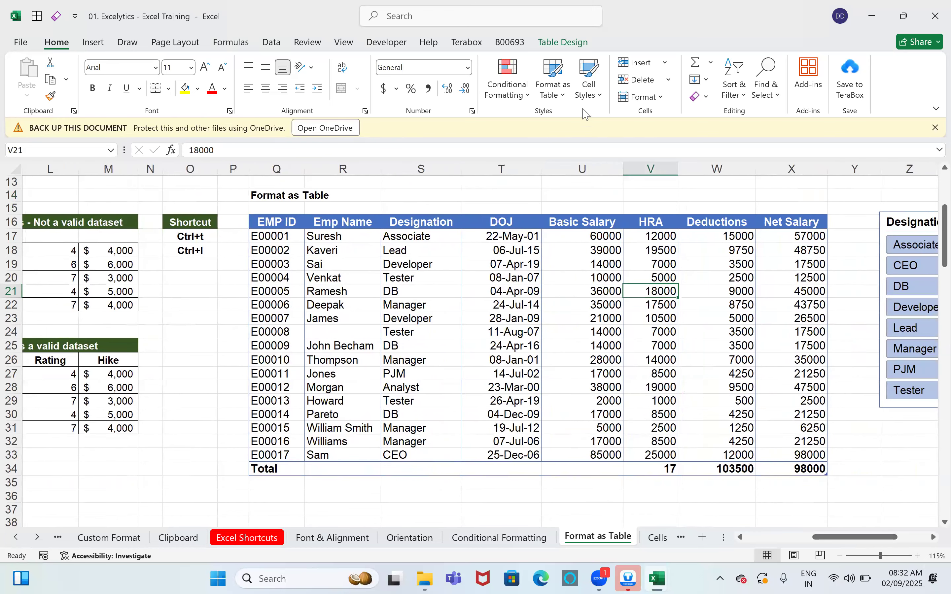
left_click(565, 94)
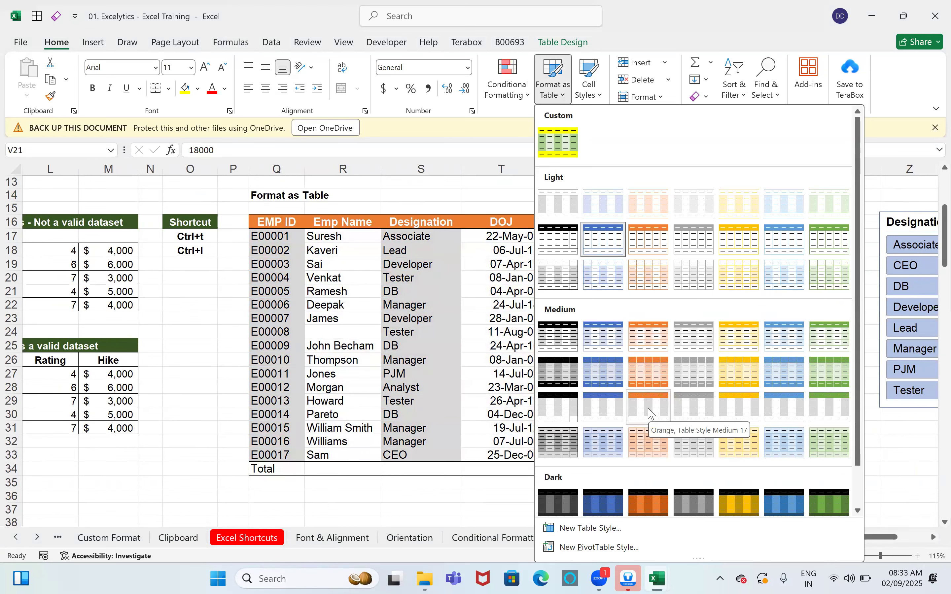
Step: Apply orange Table Style Medium 17 to the employee table and click inside it to see the result
left_click(649, 413)
left_click(657, 345)
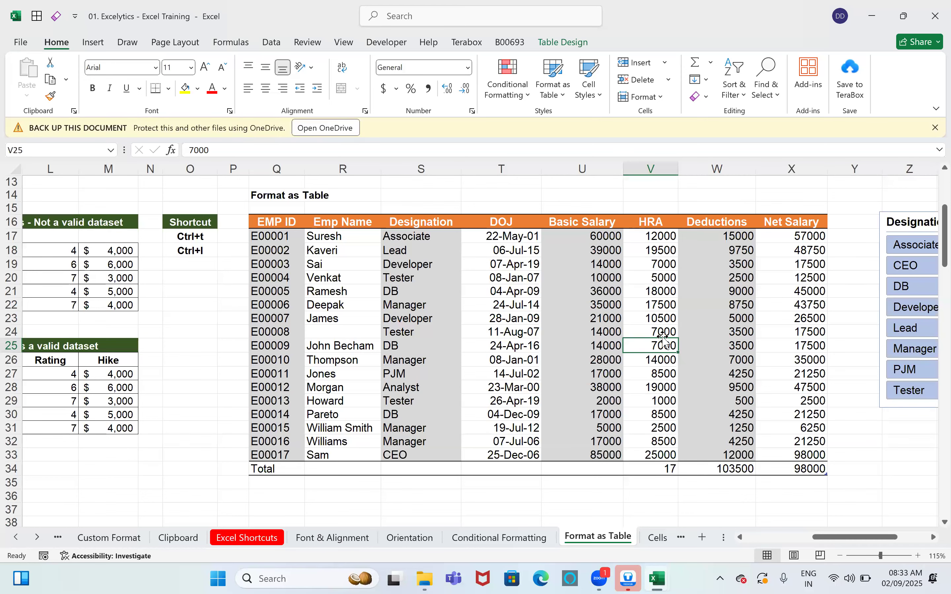
Step: Scroll the sheet left and come back to the orange employee table
left_click_drag(846, 538, 771, 547)
scroll(549, 345, "left", 5)
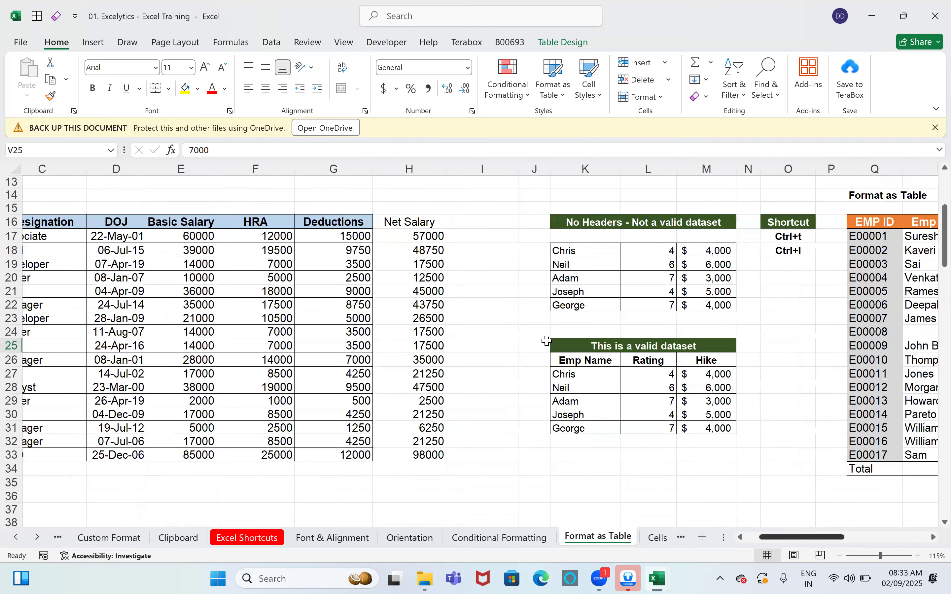
key("Right")
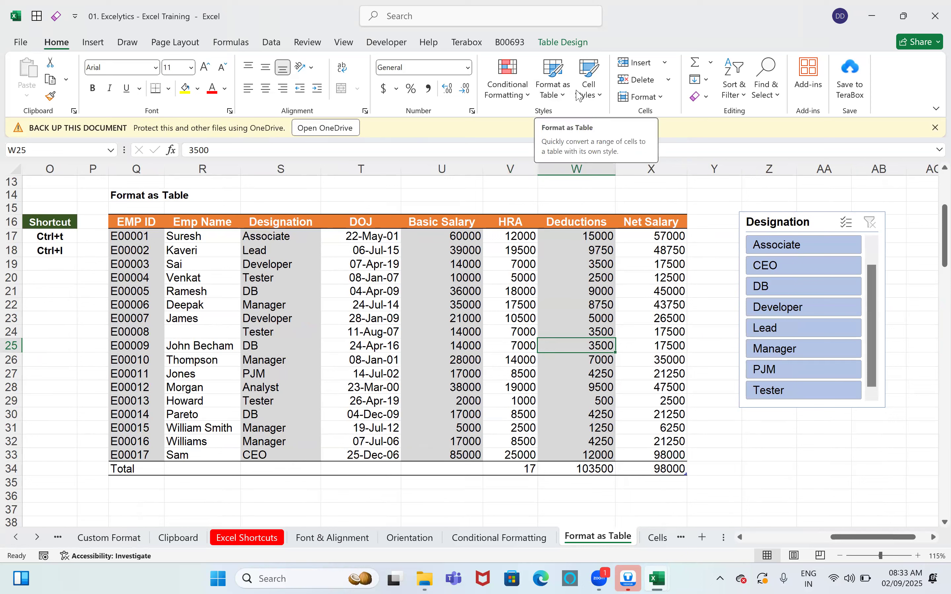
Step: Glance at the Cell Styles gallery, then bring up the Home Insert dropdown's cell and row options
left_click(589, 81)
left_click(659, 79)
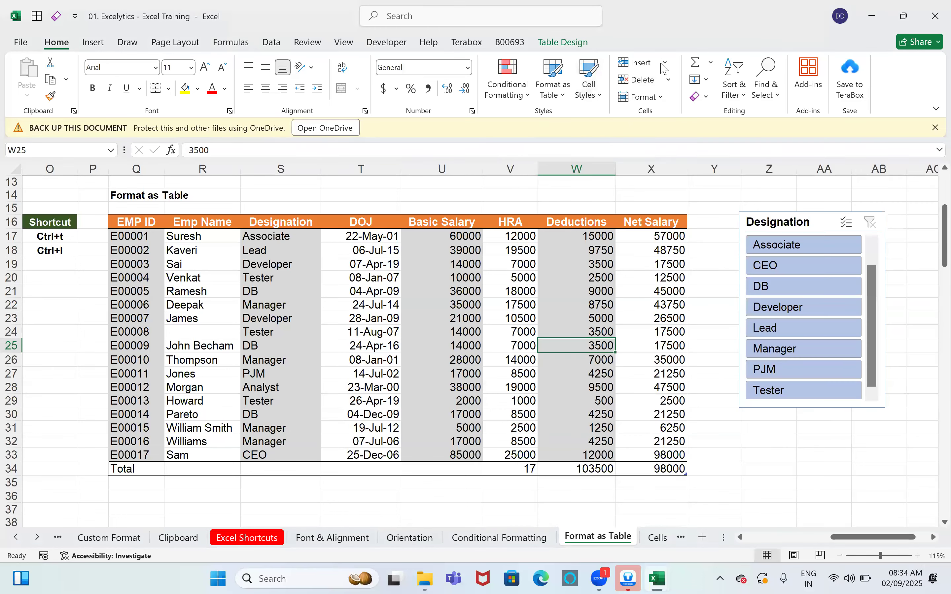
left_click(663, 65)
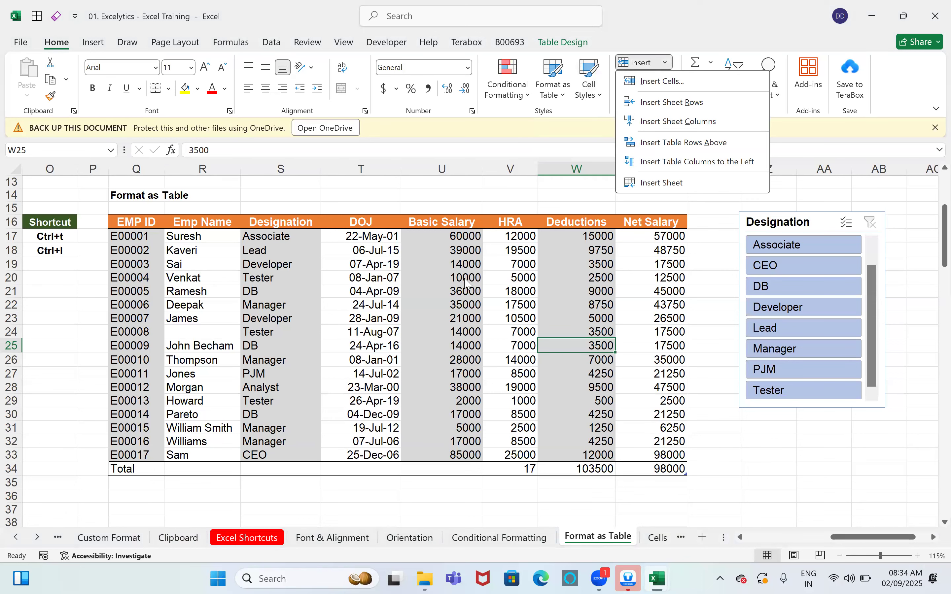
Step: Dismiss the Insert dropdown by clicking on the worksheet
left_click(482, 235)
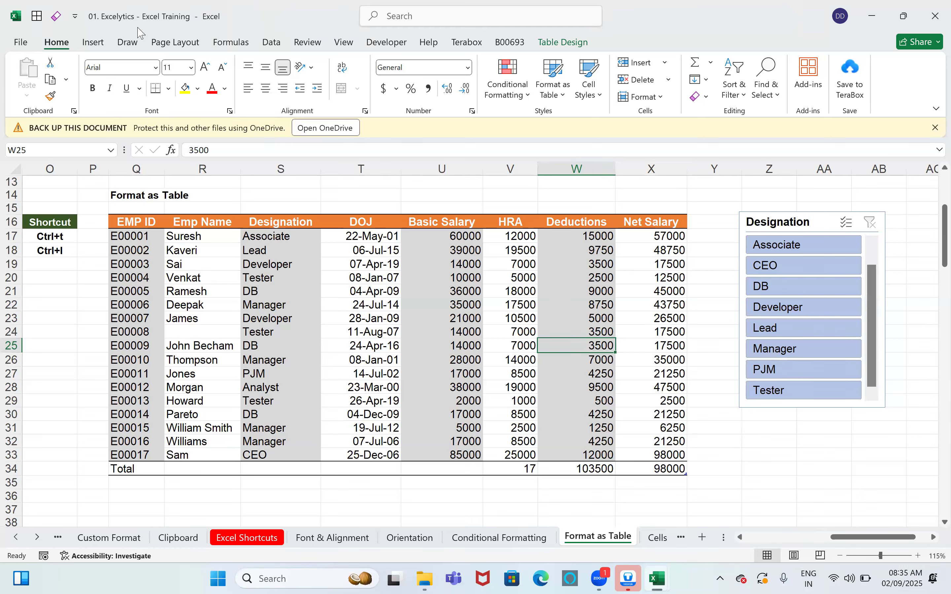
Step: Switch to the Insert ribbon to show PivotTable, chart and slicer commands
left_click(103, 48)
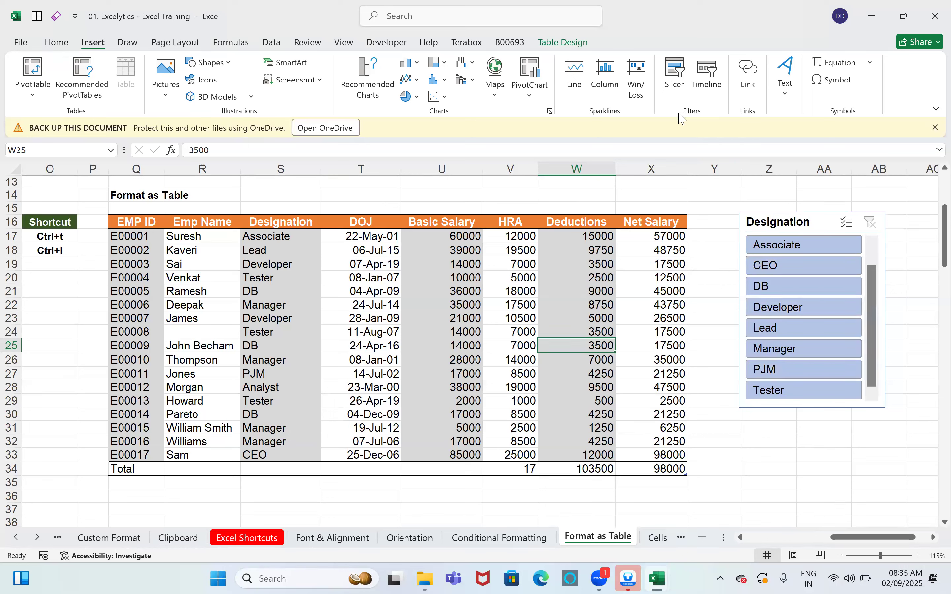
Step: Select Designation cells in the table and filter it to Developer with the slicer
left_click(451, 318)
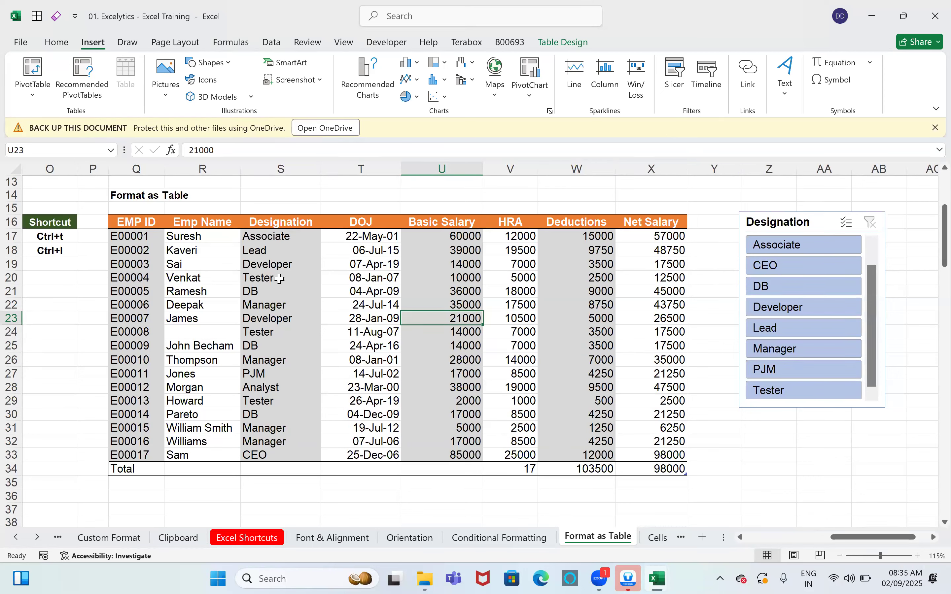
left_click_drag(277, 268, 282, 335)
left_click(291, 305)
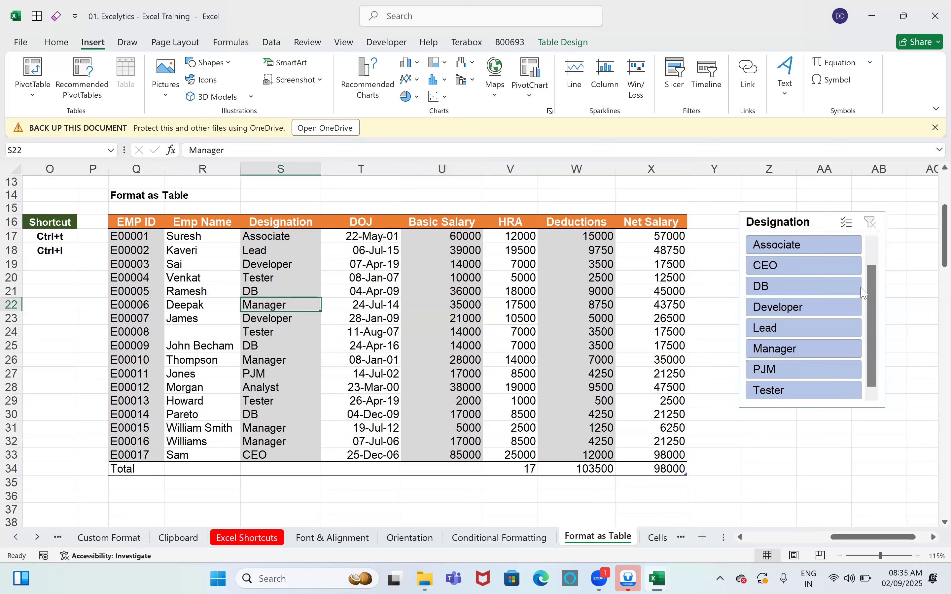
left_click(817, 307)
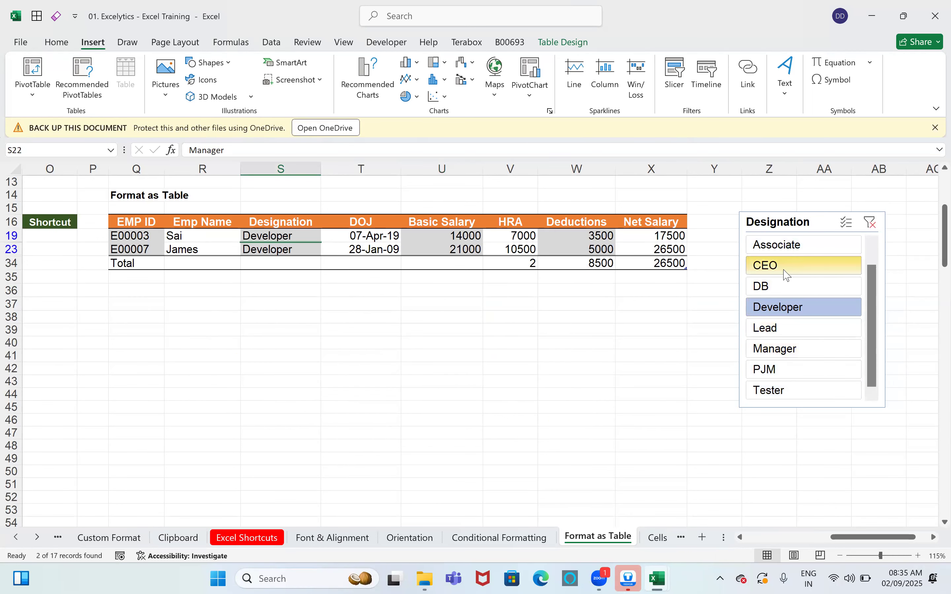
Step: Try Associate, CEO, DB, Developer and Lead in the slicer, finishing on Manager's 4 records
left_click(785, 244)
left_click(786, 265)
left_click(786, 287)
left_click(788, 307)
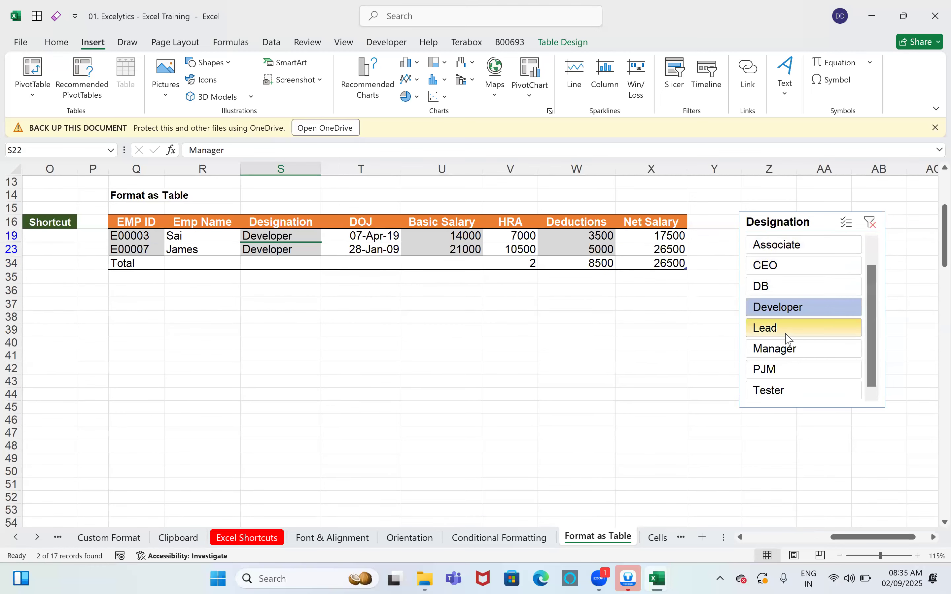
left_click(788, 331)
left_click(779, 348)
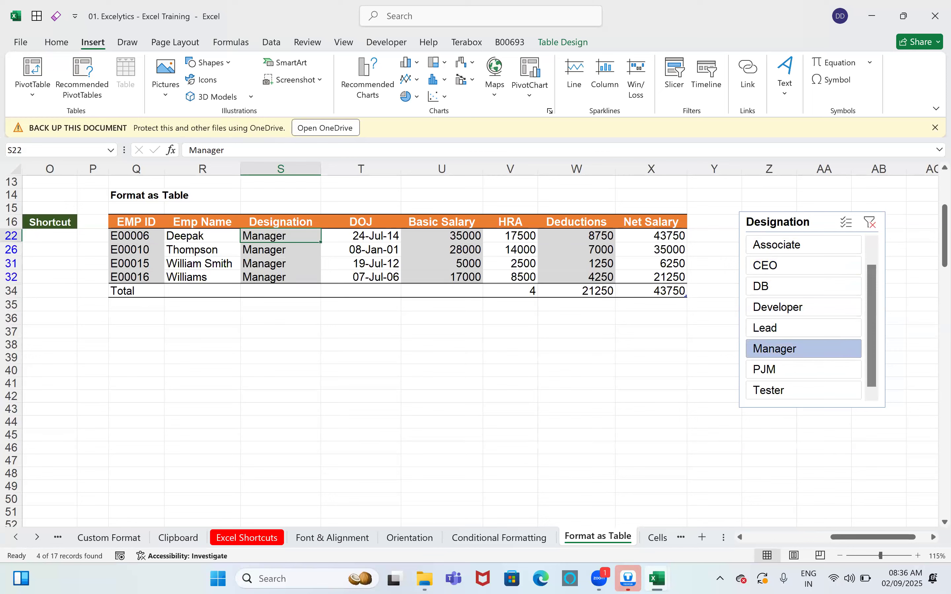
mouse_move(657, 578)
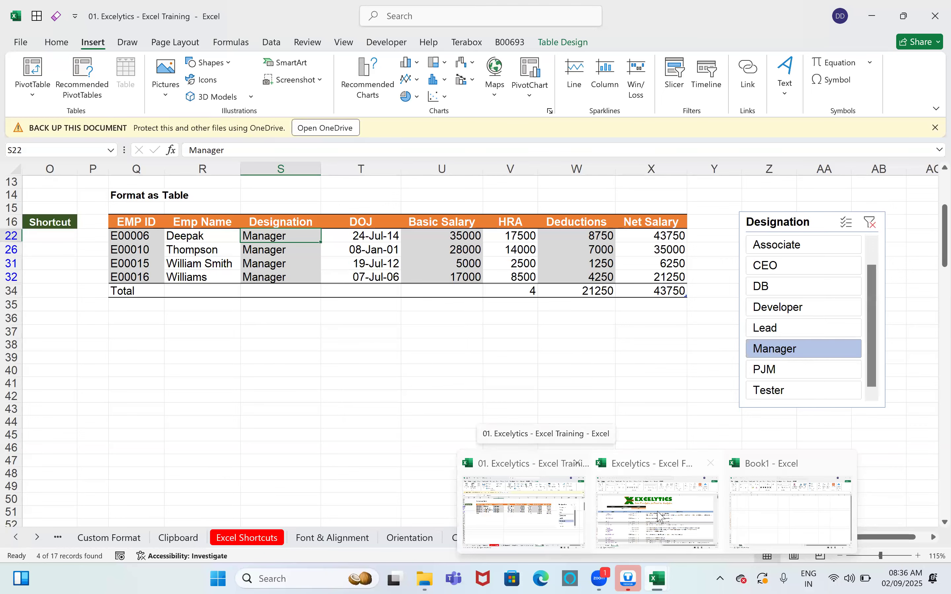
left_click(250, 382)
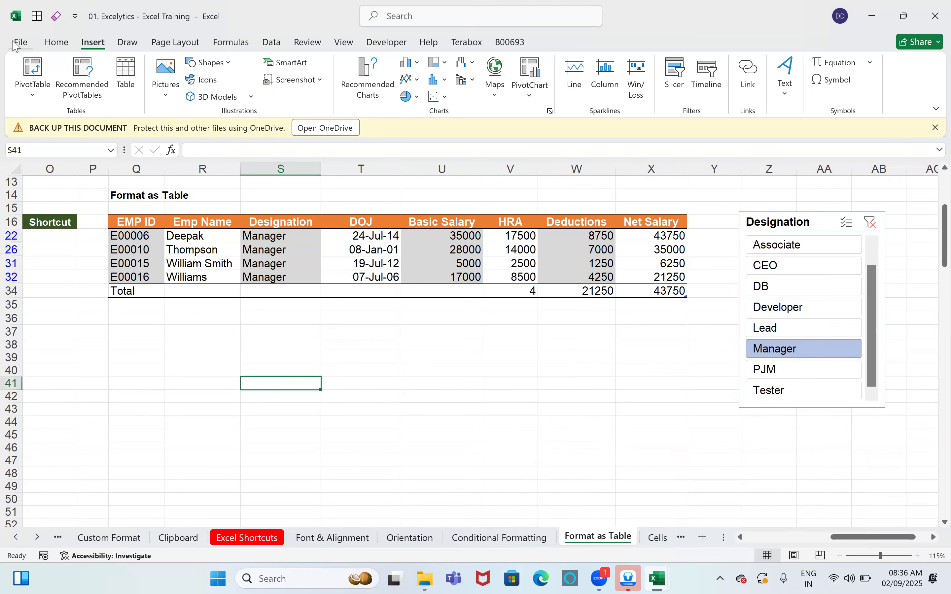
left_click(20, 42)
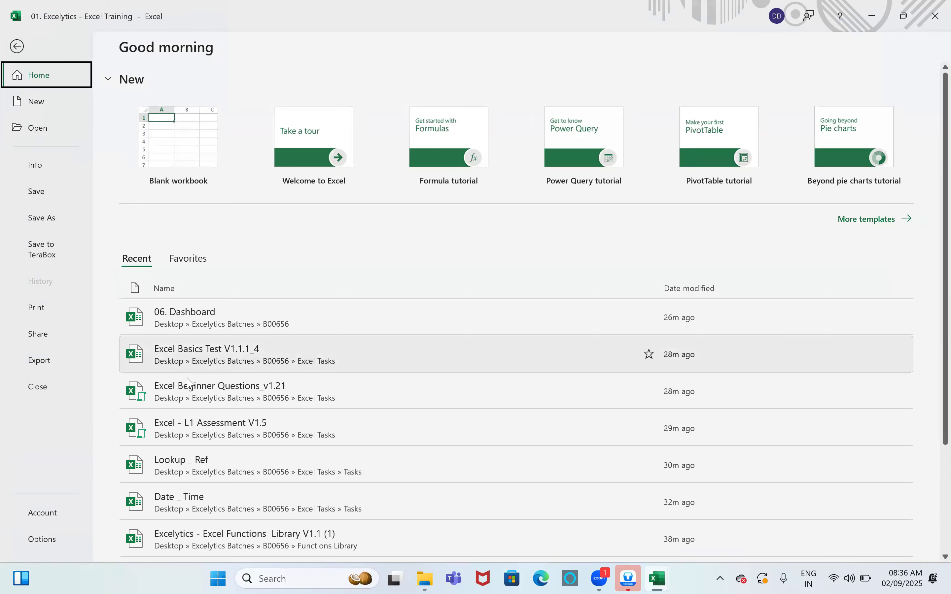
left_click(191, 311)
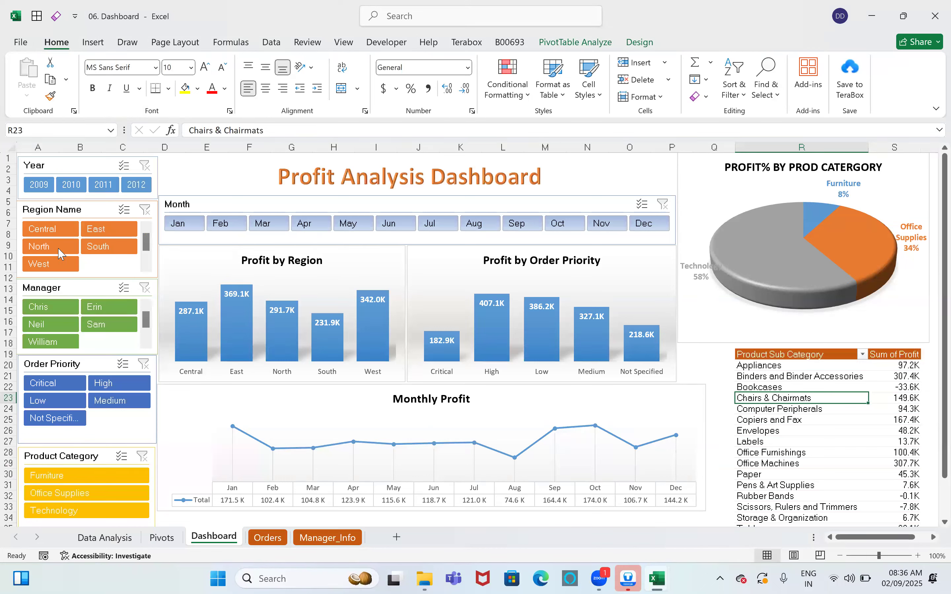
left_click(134, 192)
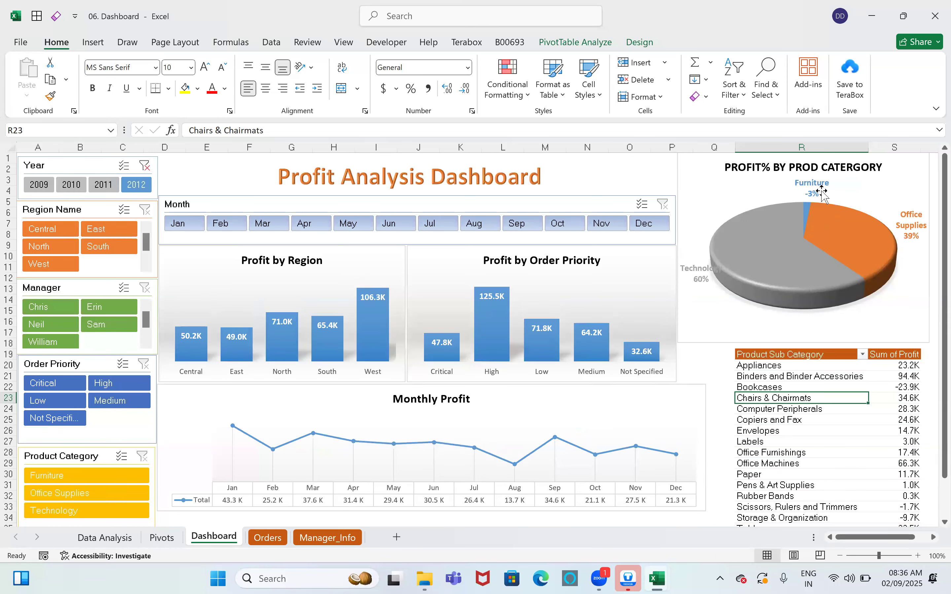
left_click(107, 482)
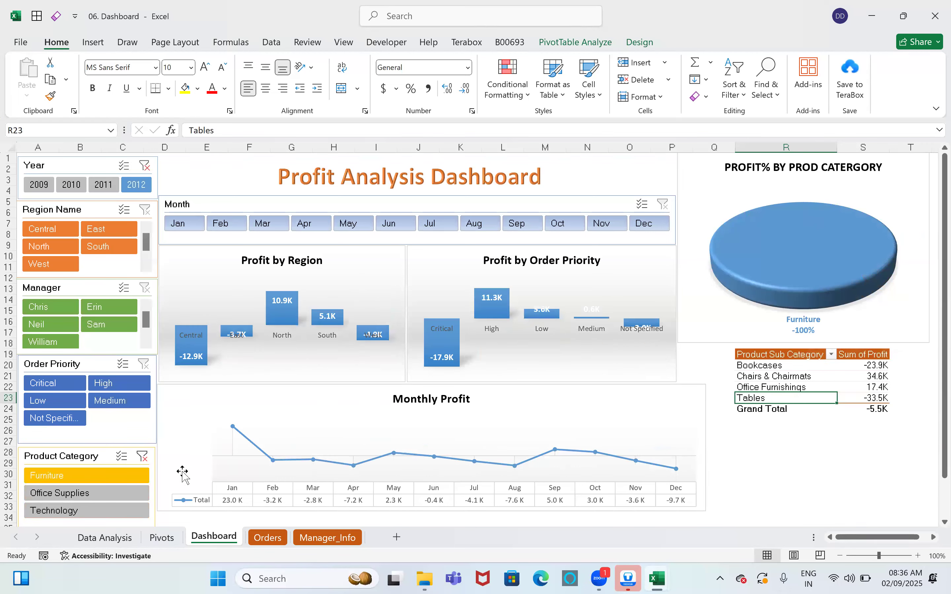
left_click(142, 458)
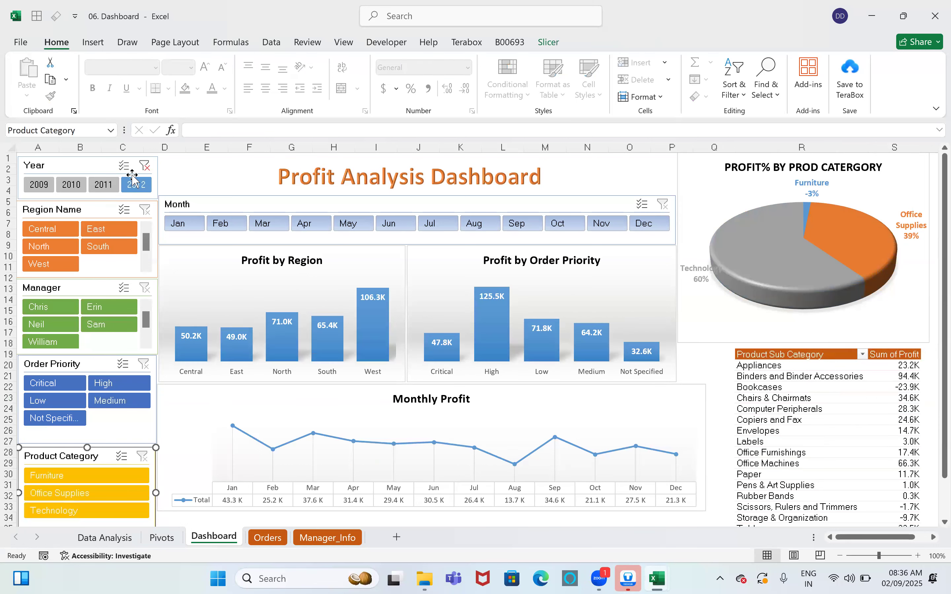
left_click(145, 167)
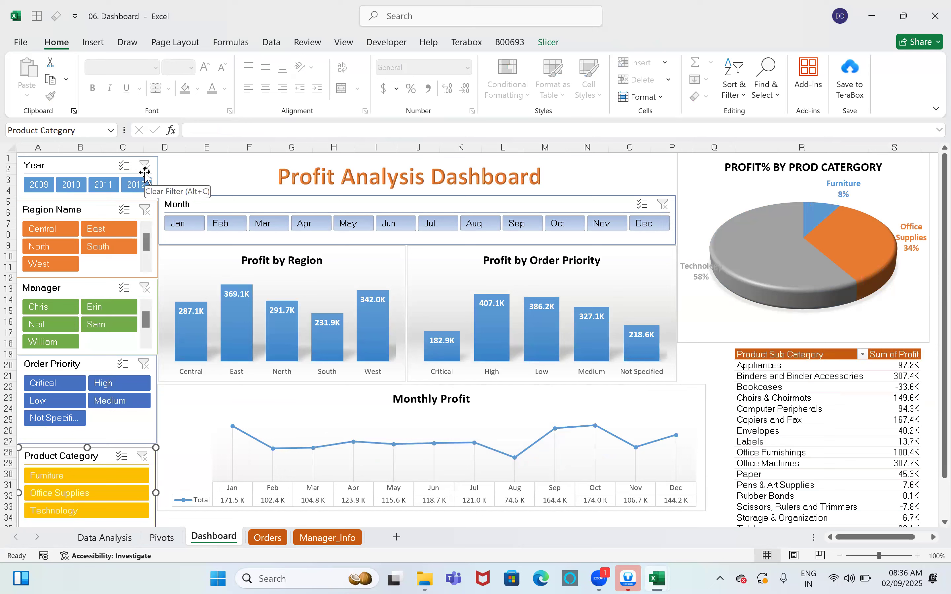
left_click(935, 16)
left_click(501, 308)
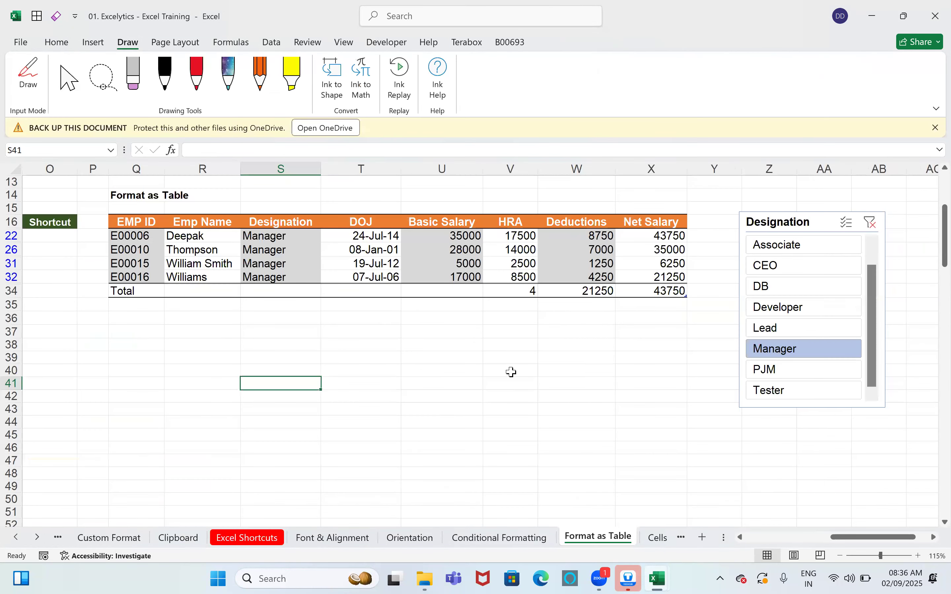
Step: Select W40, view the Insert Text options (Text Box, WordArt, etc.), then switch to Page Layout
left_click(547, 367)
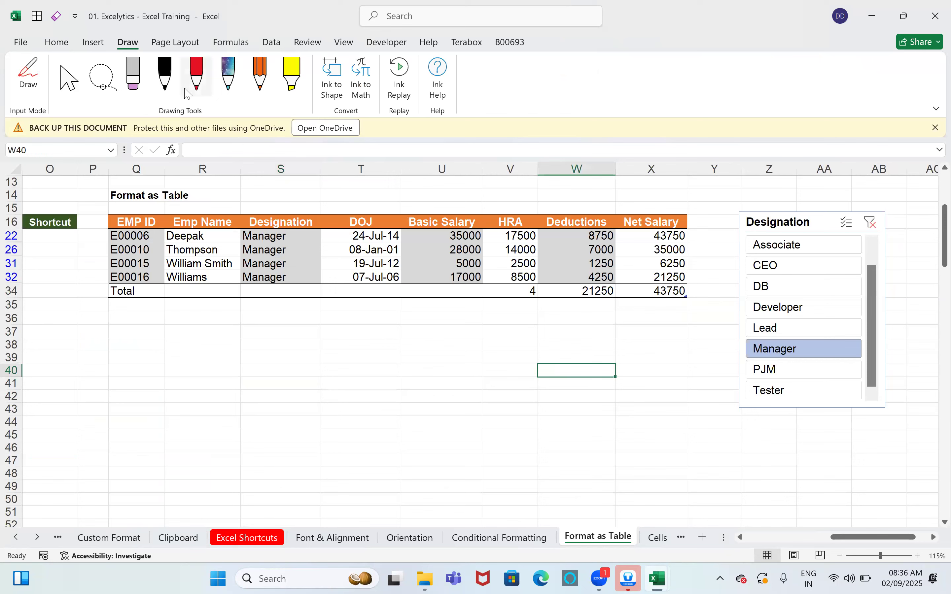
left_click(95, 44)
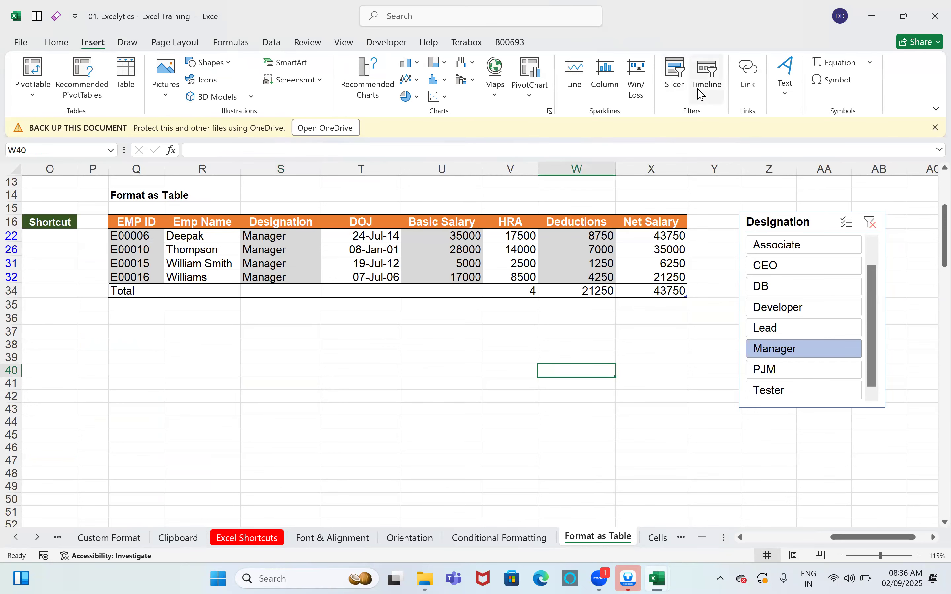
left_click(786, 93)
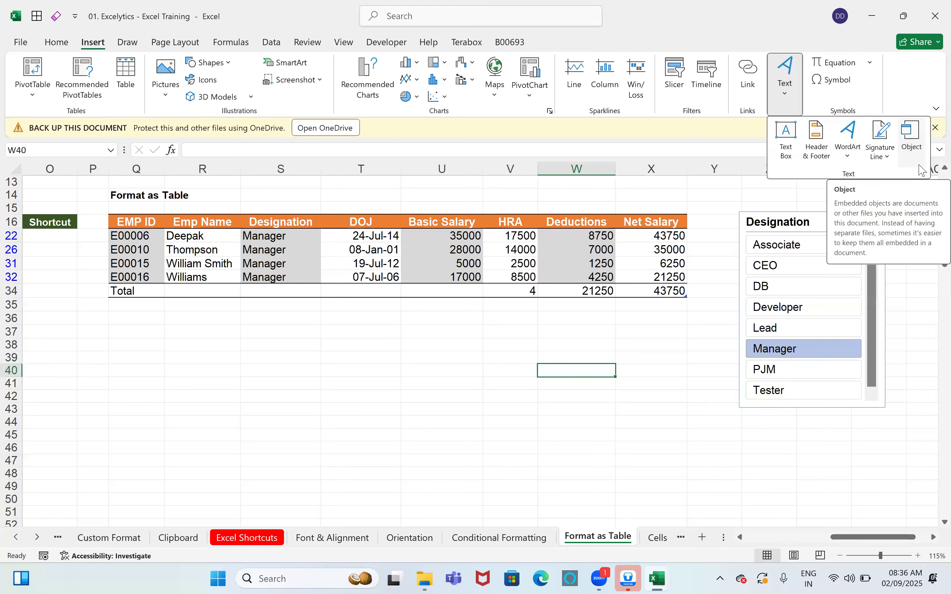
left_click(178, 47)
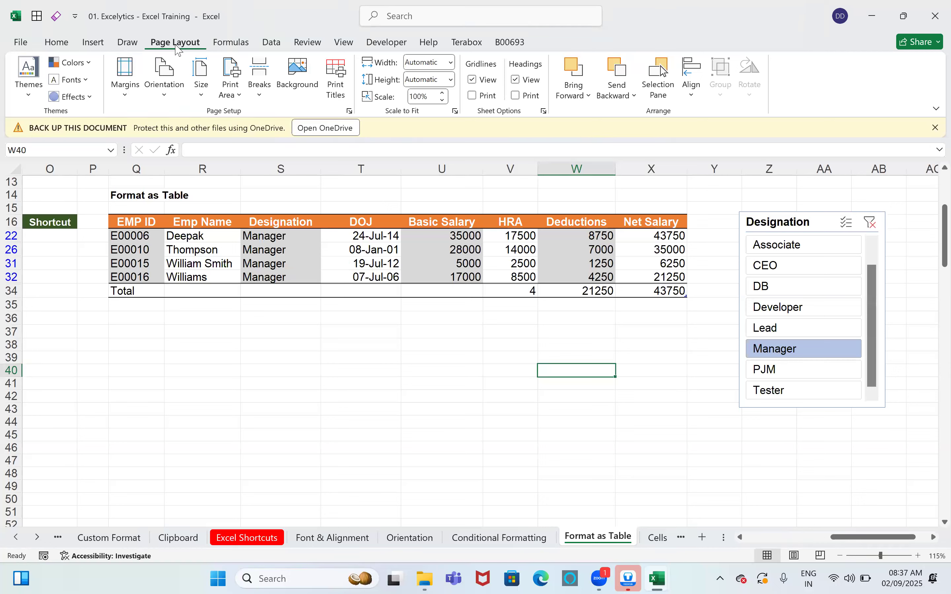
Step: Browse the Formulas tools, move to Data, and right-click the ribbon for customisation options
left_click(231, 47)
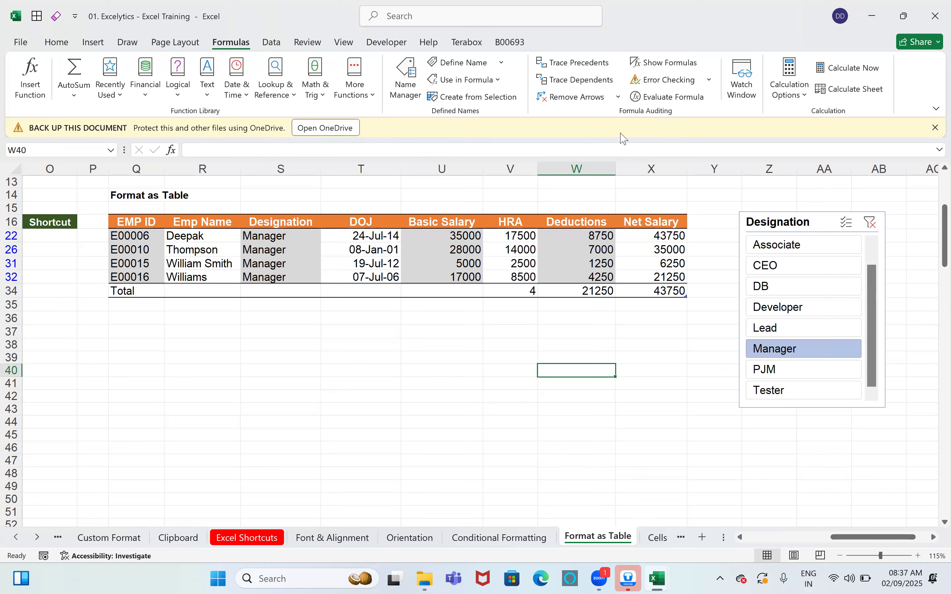
left_click(272, 44)
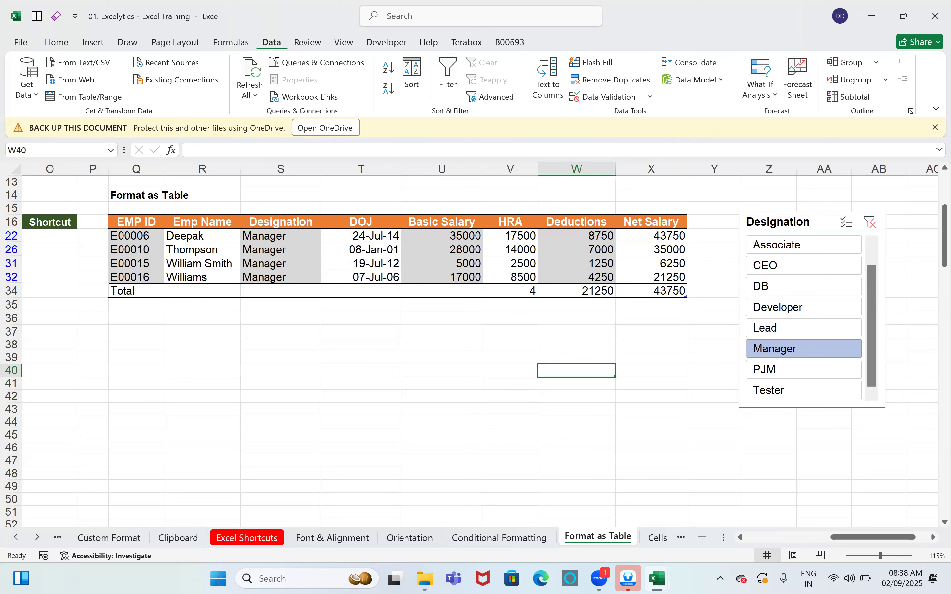
right_click(273, 52)
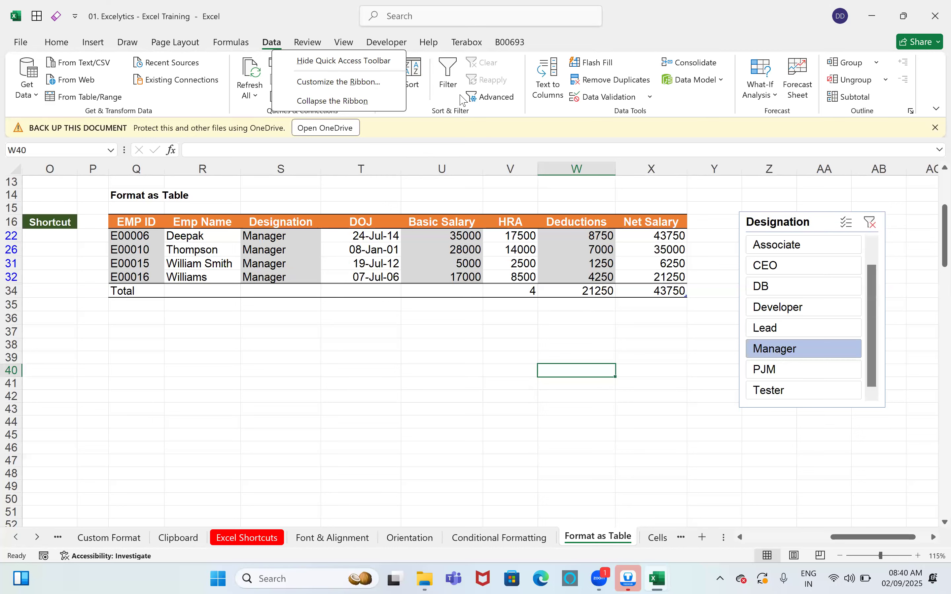
left_click(393, 338)
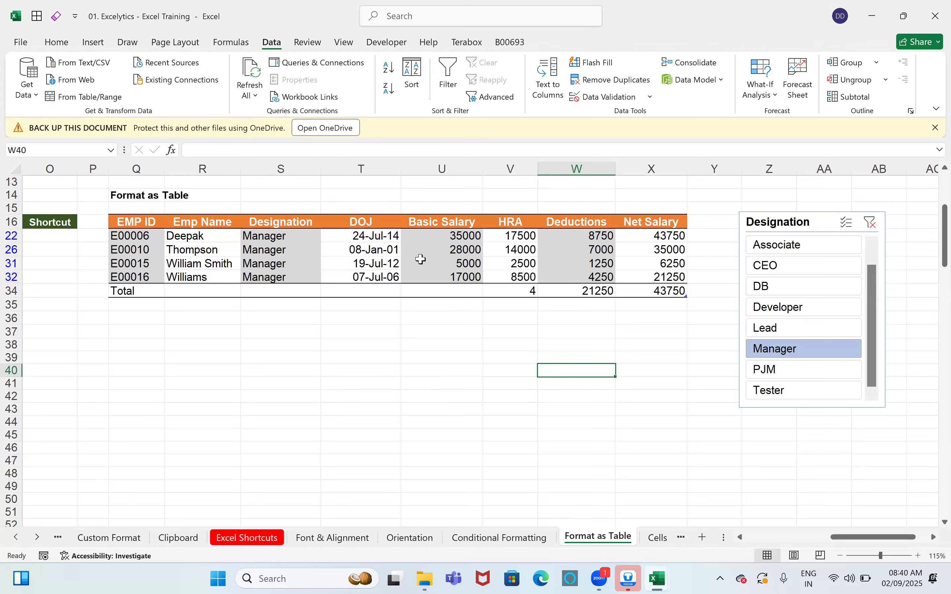
left_click(418, 262)
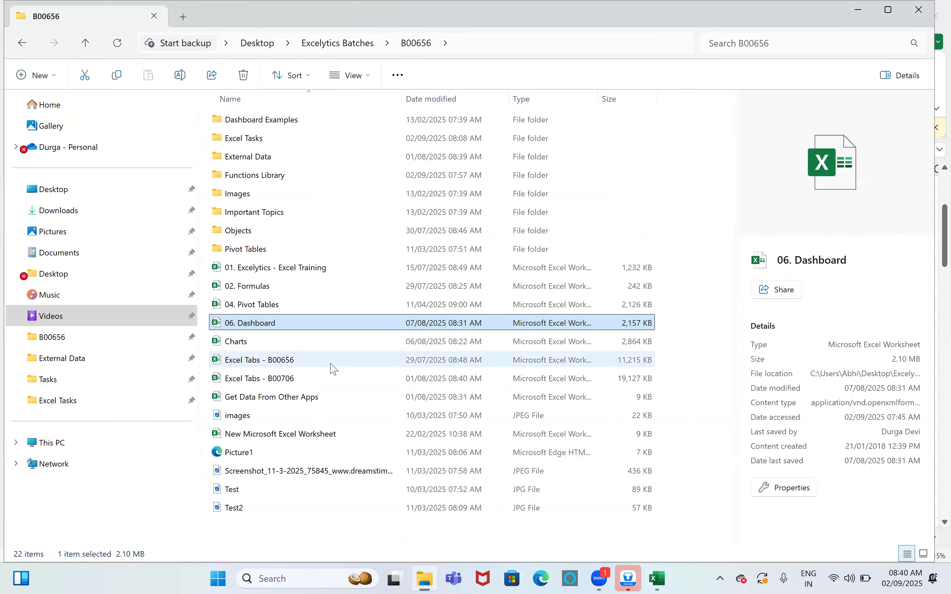
Step: Select and open Excel Tabs - B00656 from the B00656 folder
left_click(305, 361)
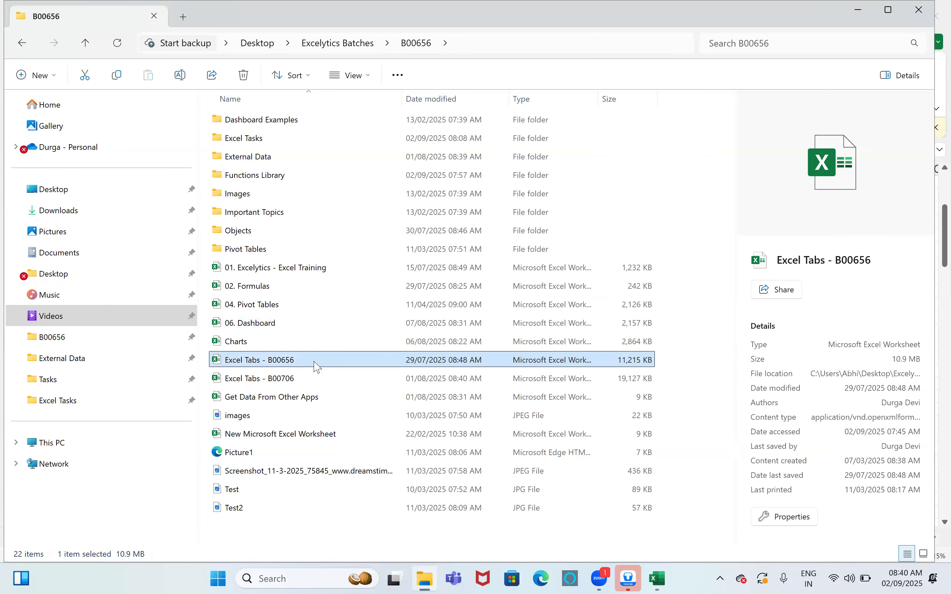
double_click(313, 360)
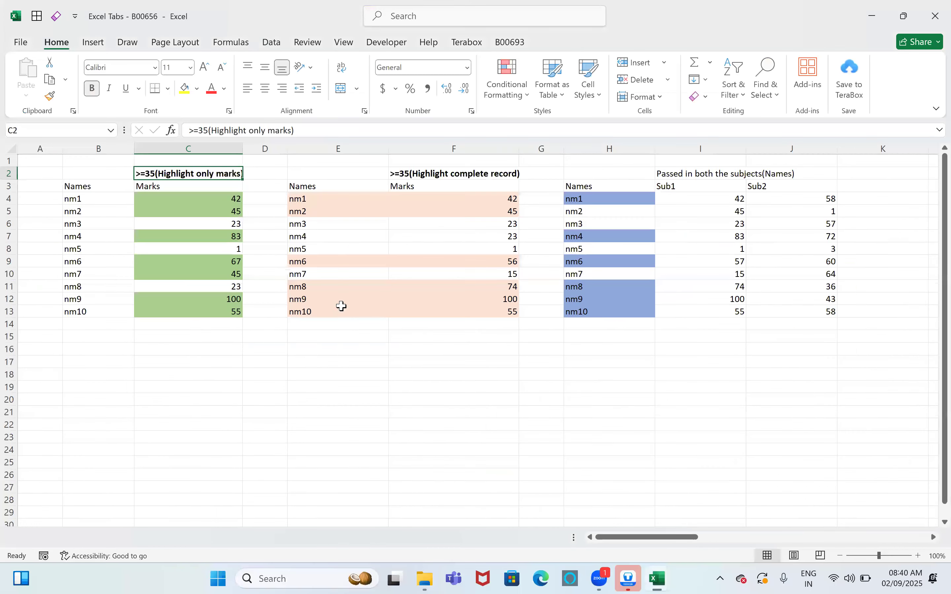
Step: Scroll the sheet tabs right and switch to the Data Tab sheet
left_click(37, 537)
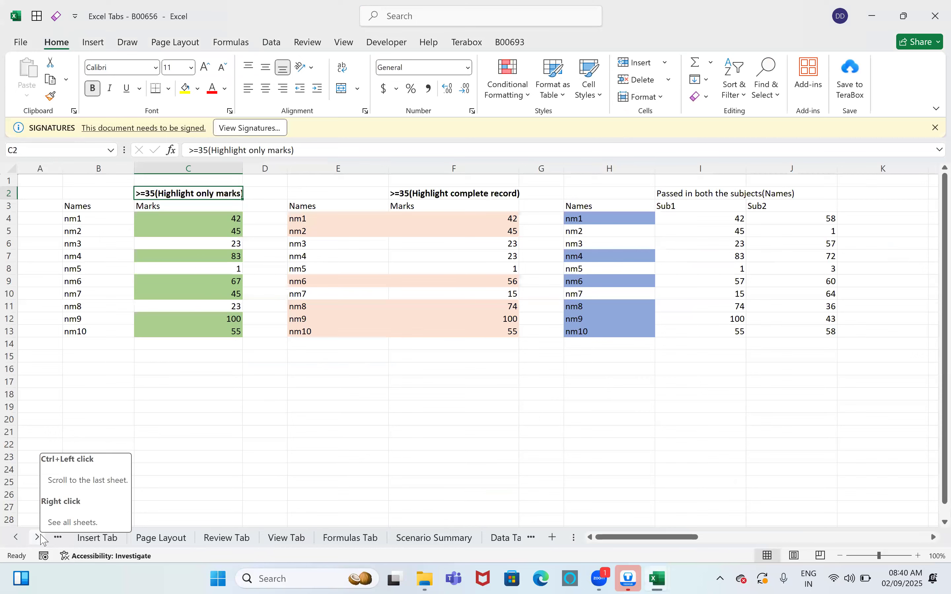
left_click(37, 537)
left_click(37, 537)
left_click(383, 537)
Step: Scroll to the Flash Fill name-splitting example around row 101
scroll(405, 433, "up", 20)
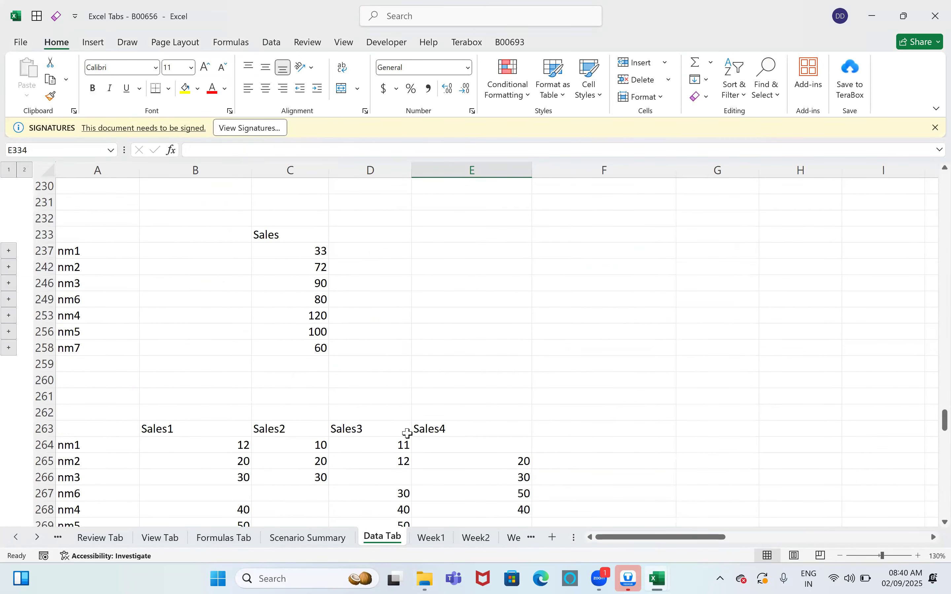
scroll(407, 434, "up", 18)
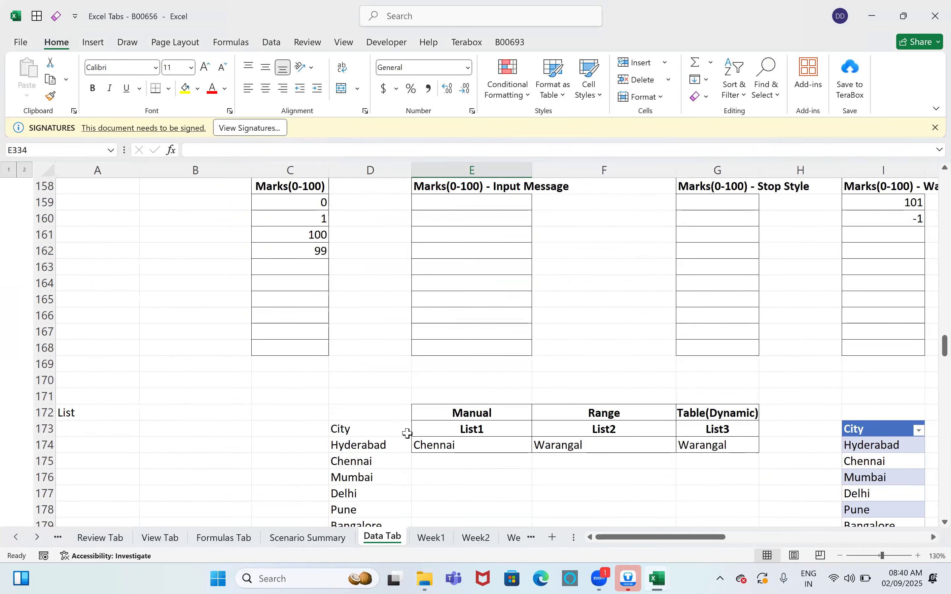
scroll(407, 434, "up", 6)
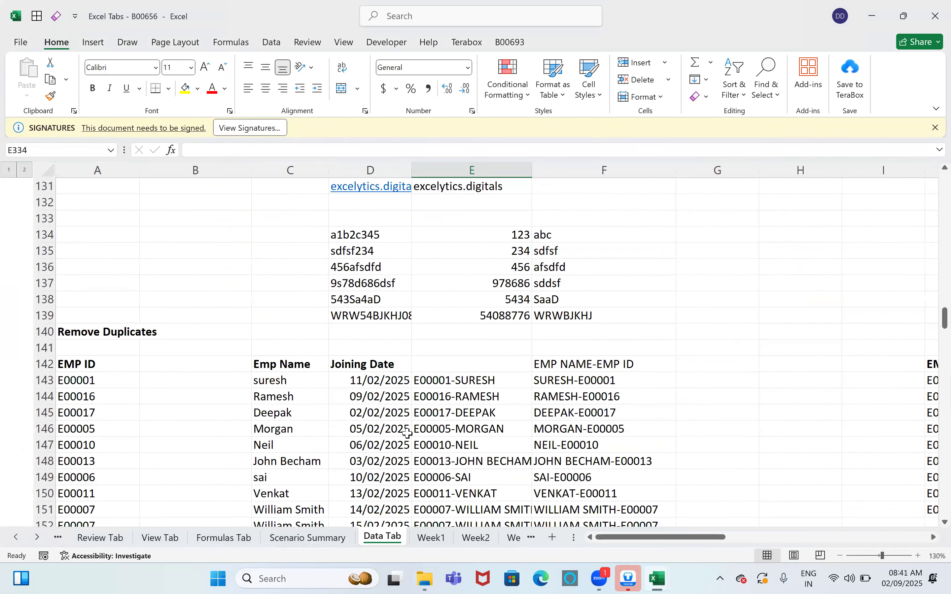
scroll(407, 434, "up", 14)
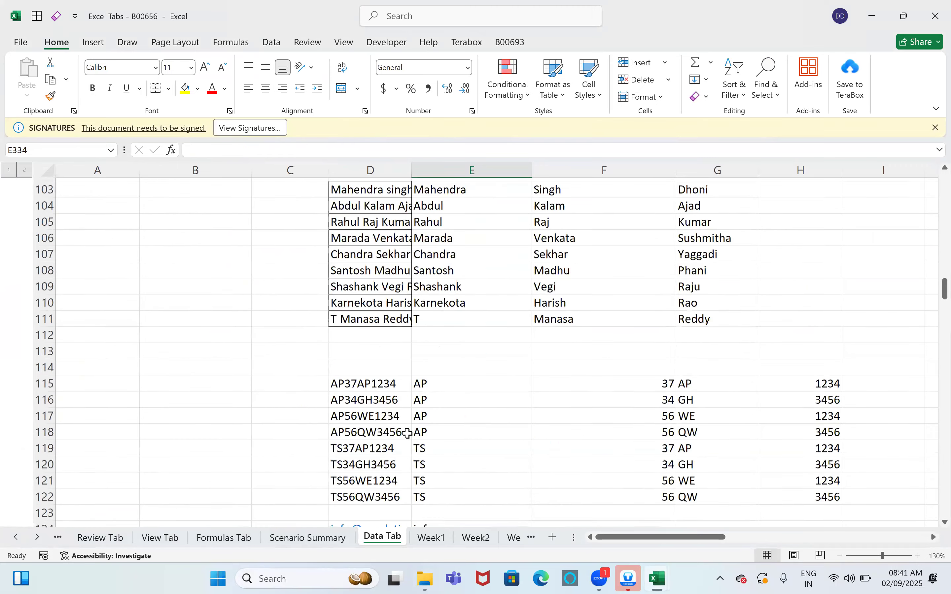
scroll(407, 434, "up", 3)
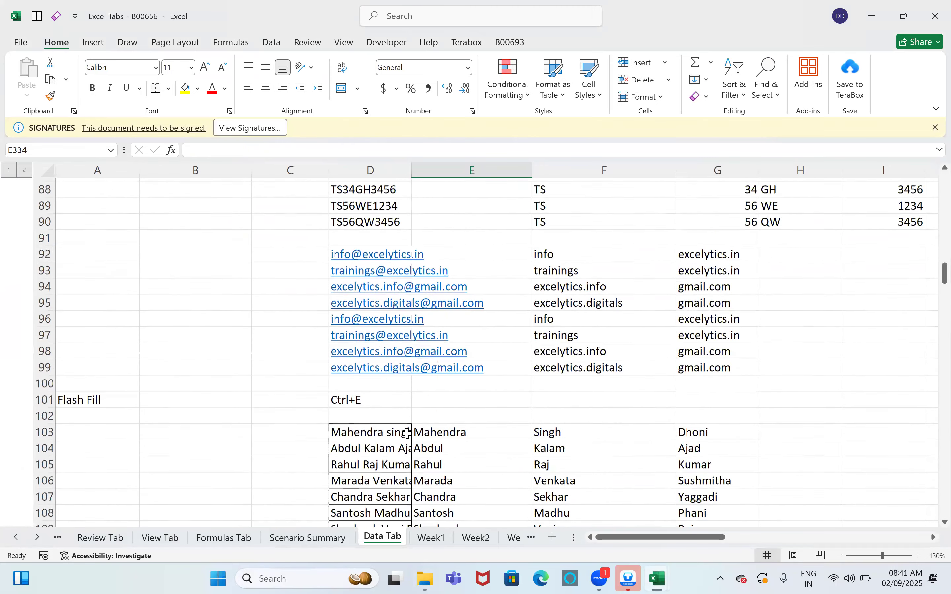
scroll(408, 433, "down", 2)
scroll(408, 434, "down", 1)
Step: Clear the split first, middle and last names from E103:G111
left_click_drag(448, 367, 712, 493)
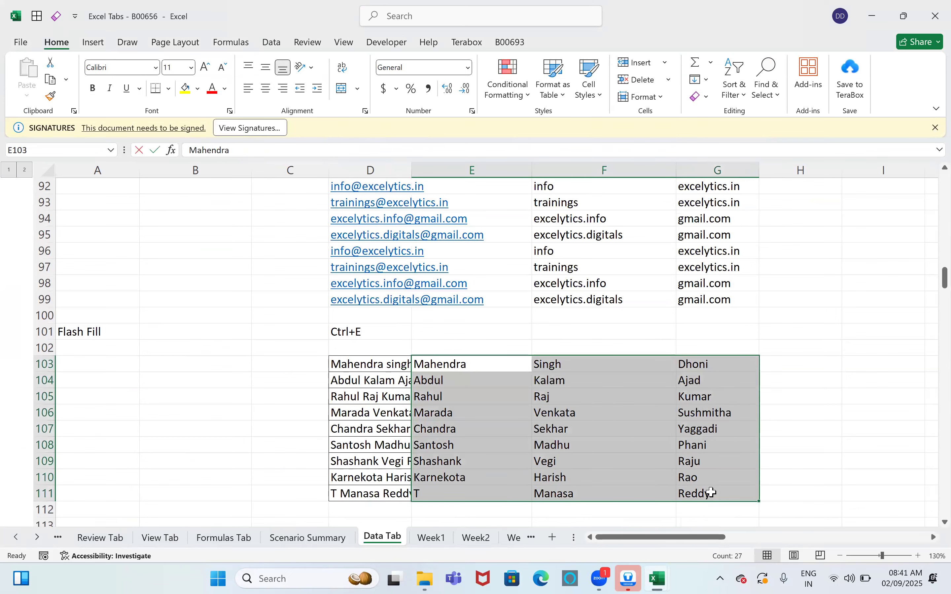
key("BackSpace")
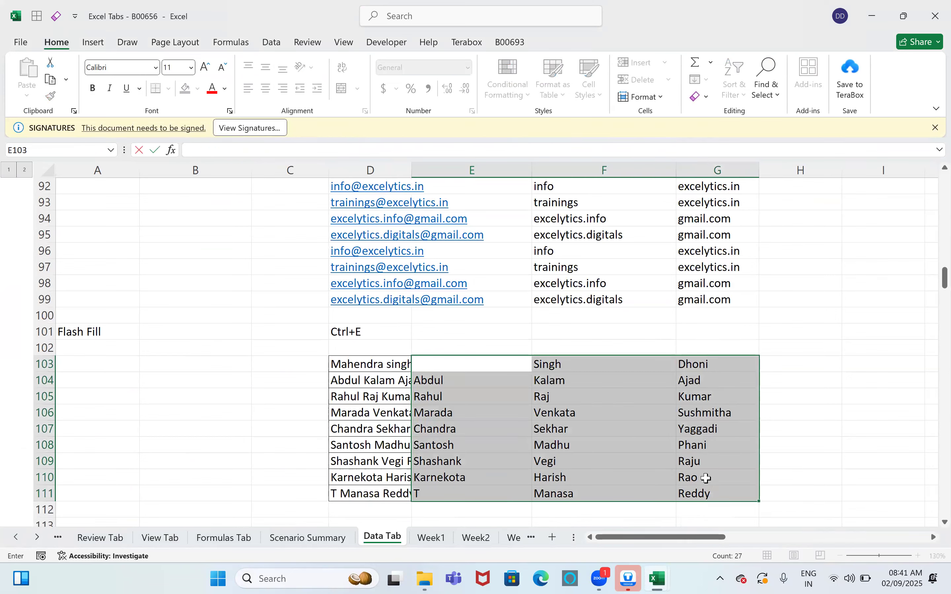
key("Escape")
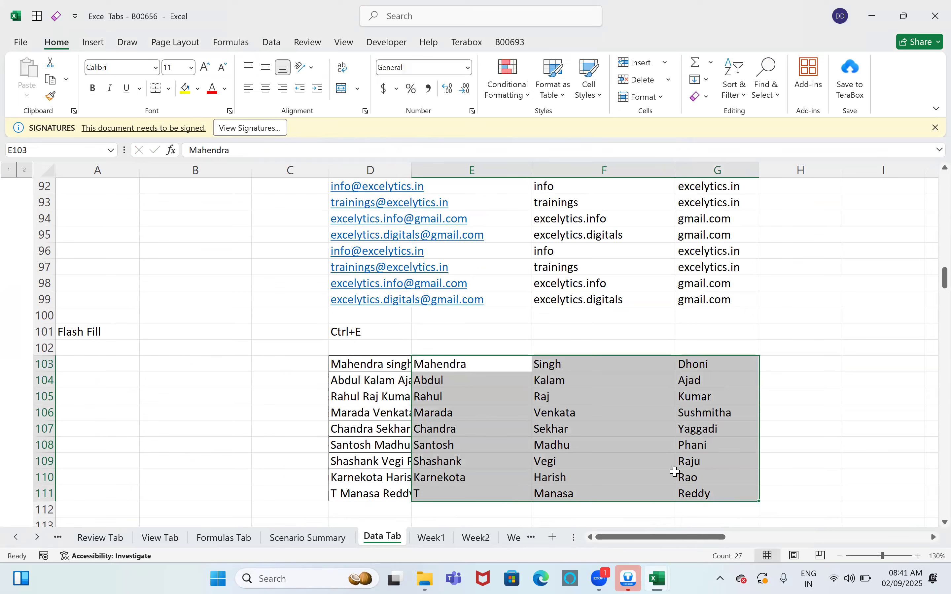
key("Delete")
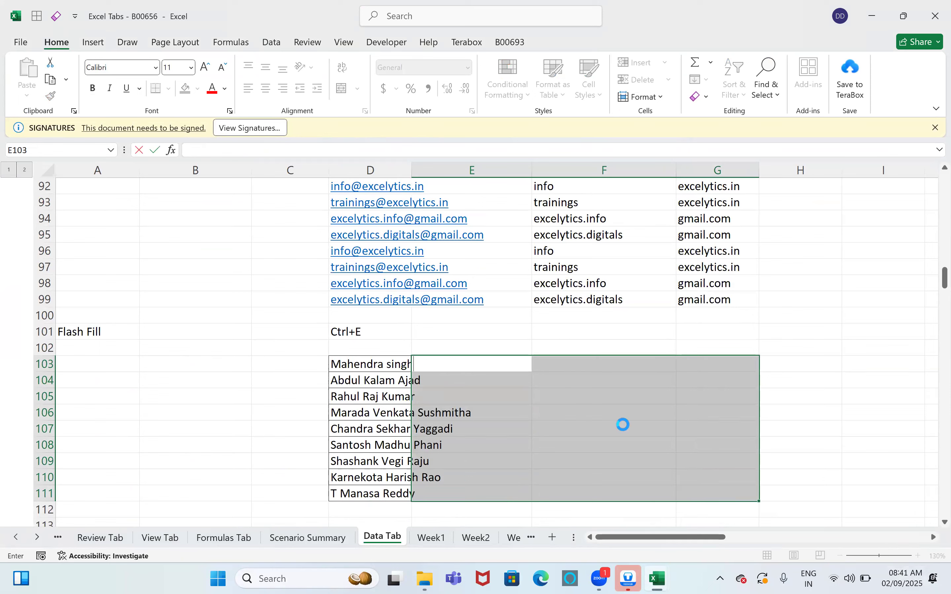
left_click(624, 432)
Step: Clear the split code columns in E115:H122
scroll(624, 432, "down", 4)
left_click_drag(436, 363, 797, 485)
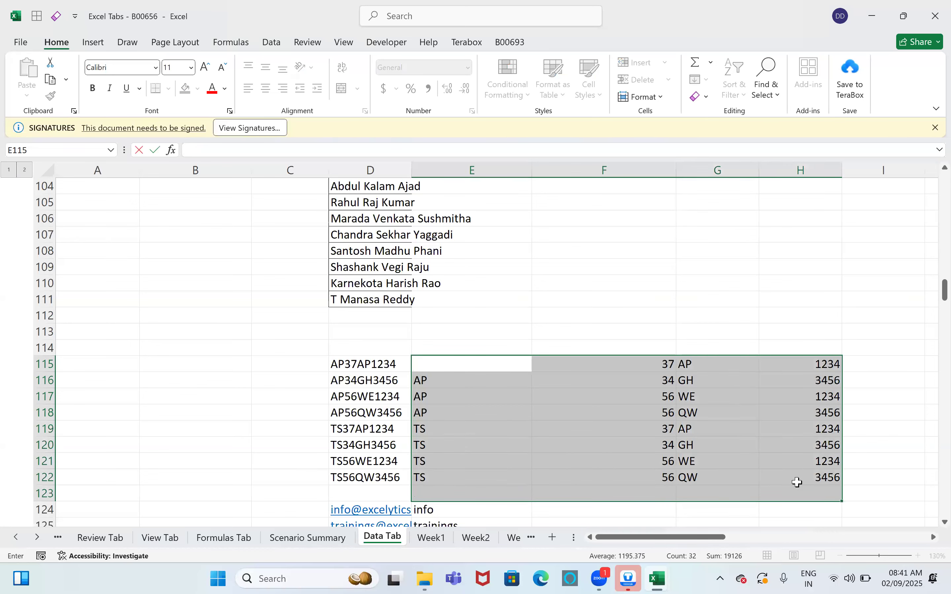
key("Delete")
Step: Clear the extracted email usernames in E124:E131
scroll(619, 443, "down", 4)
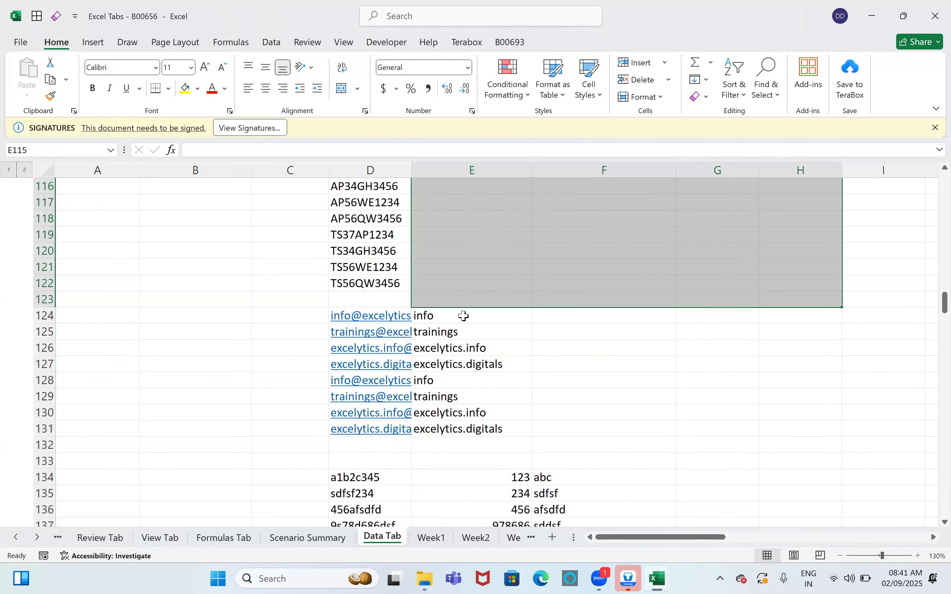
left_click(461, 315)
mouse_move(479, 432)
left_mouse_down("shift")
mouse_move(480, 442)
mouse_move(484, 429)
left_mouse_up("shift")
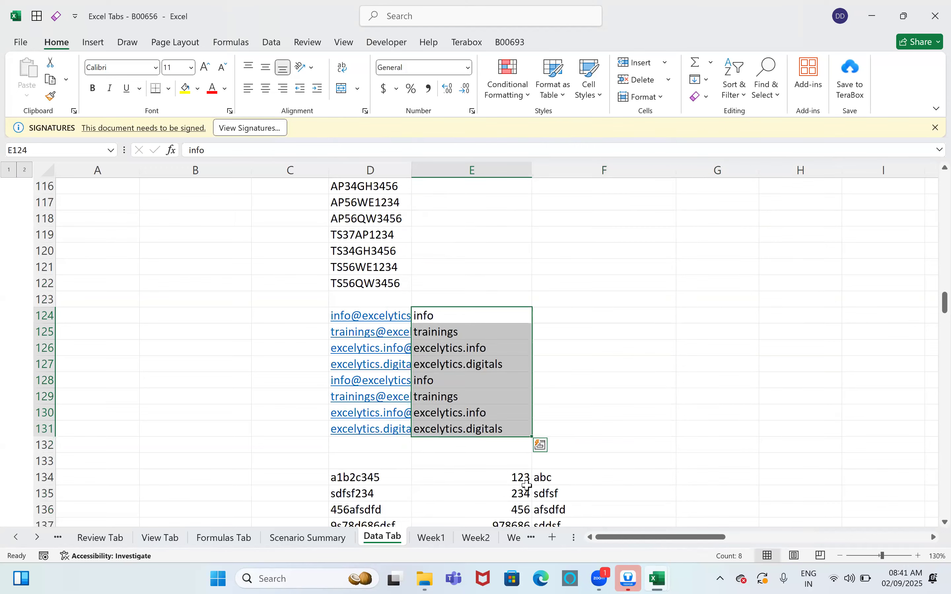
key("Delete")
left_click(607, 369)
Step: Check the original full names in D103:D111 remain intact
scroll(480, 384, "up", 8)
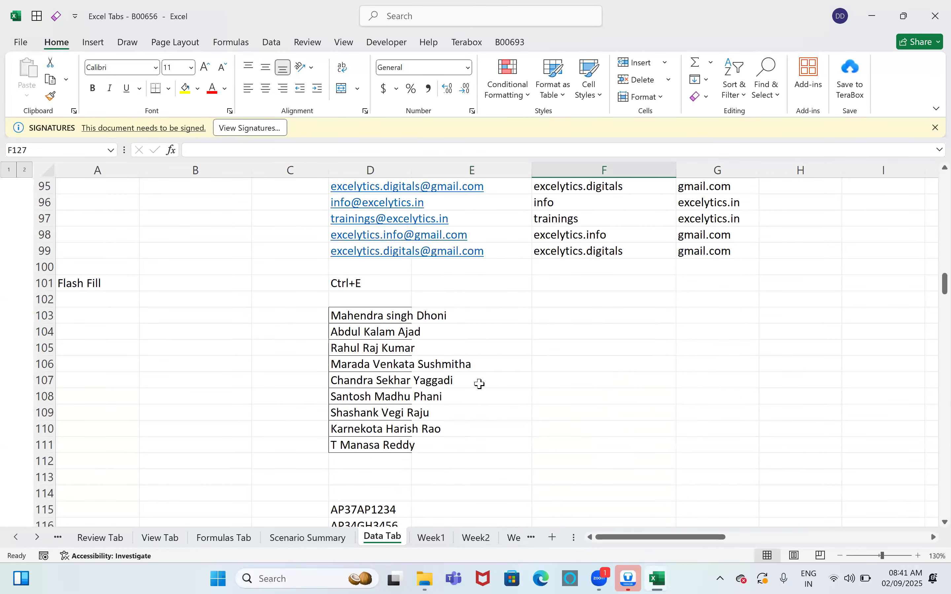
left_click_drag(363, 366, 365, 493)
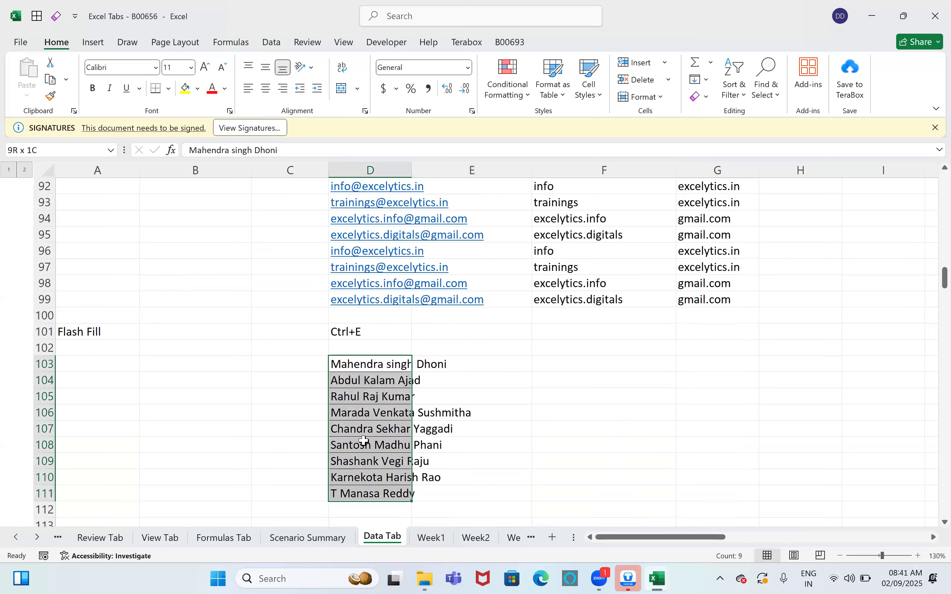
left_click(371, 380)
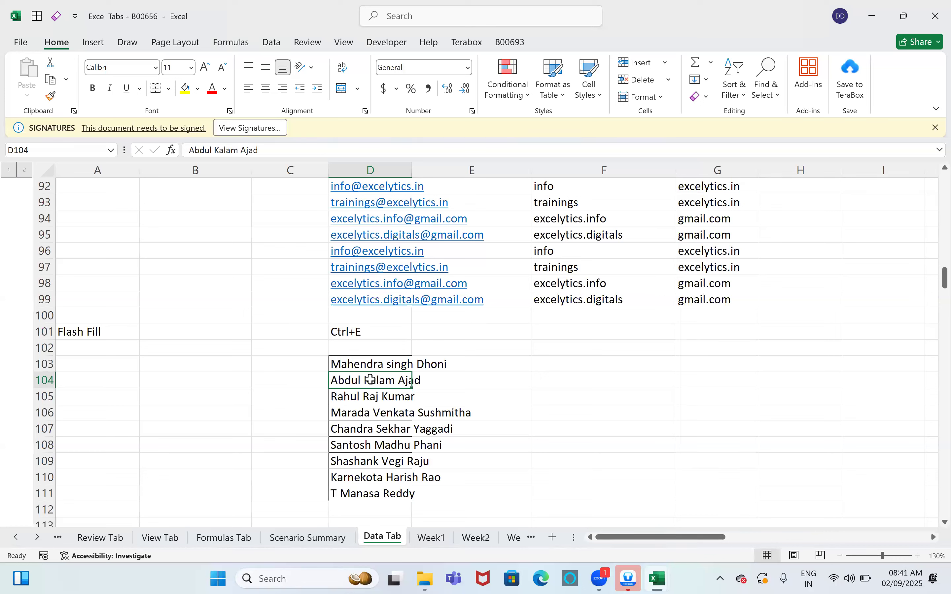
Step: Enter the first person's first name in E103 and Flash Fill the remaining first names
left_click(456, 364)
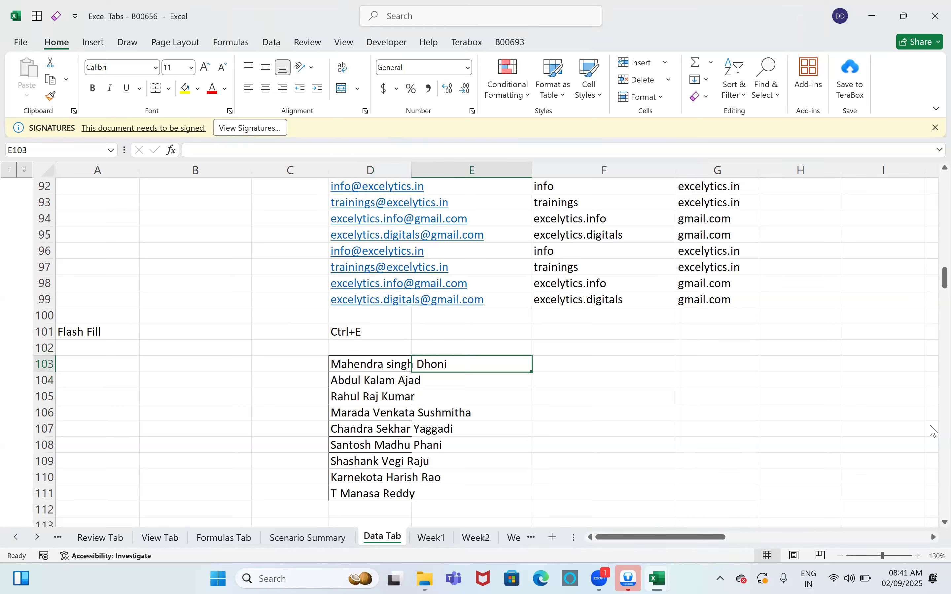
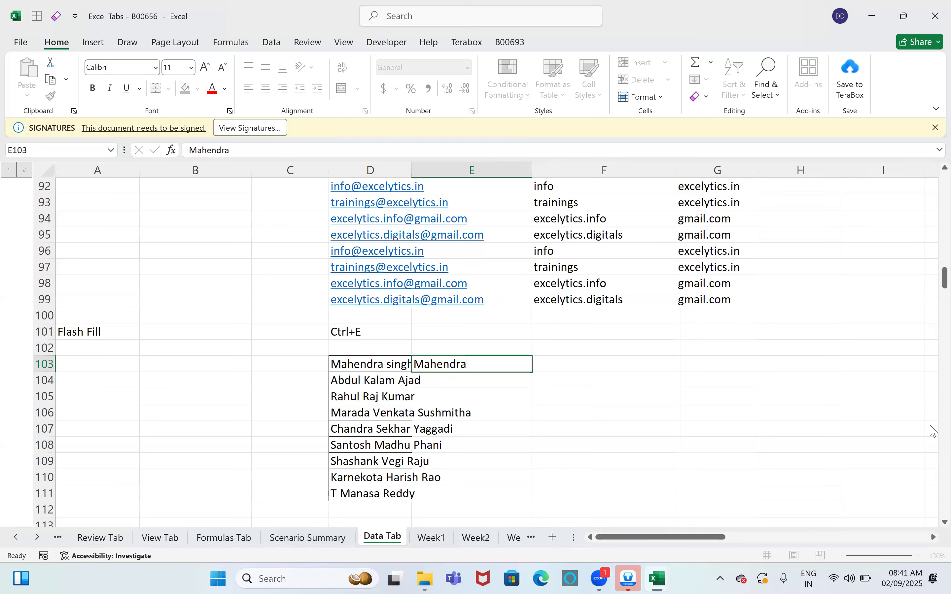
key("Return")
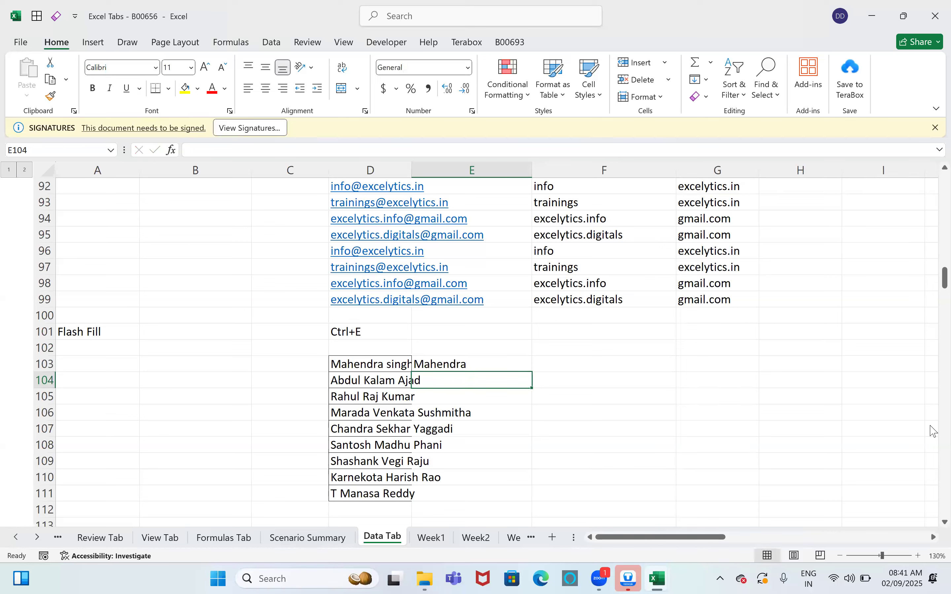
key("ctrl+e")
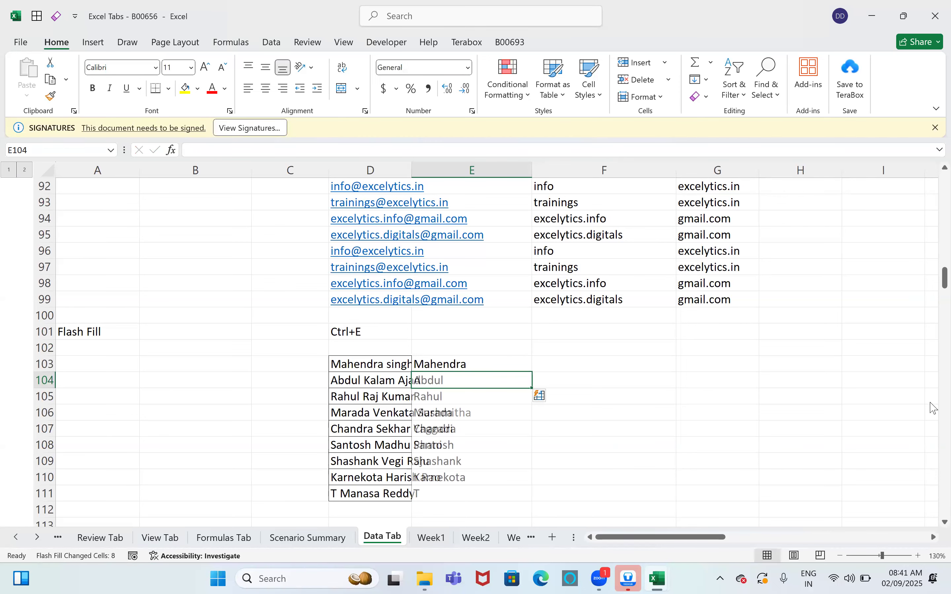
Step: Enter the first person's surname in F103 and Flash Fill the remaining second names
key("Up")
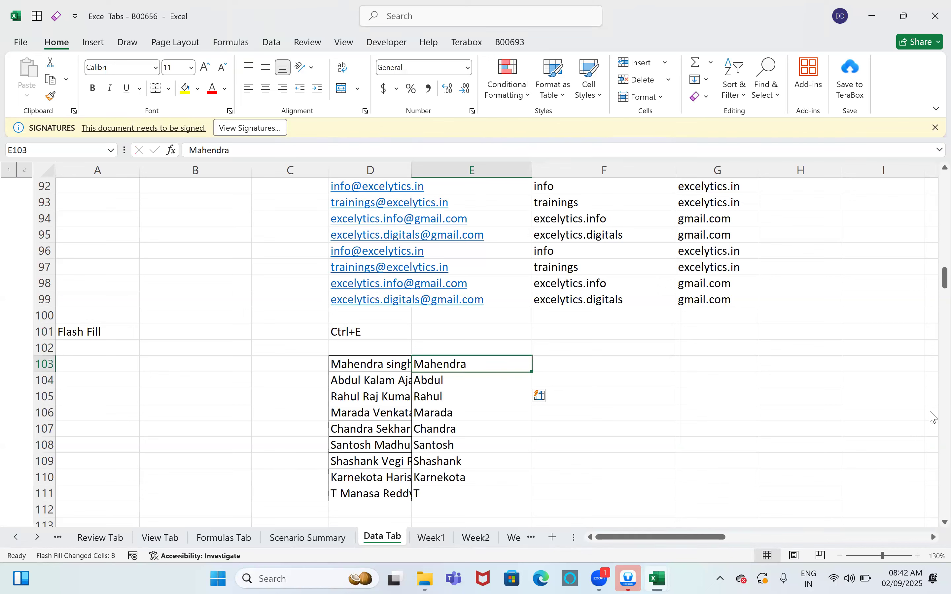
key("Right")
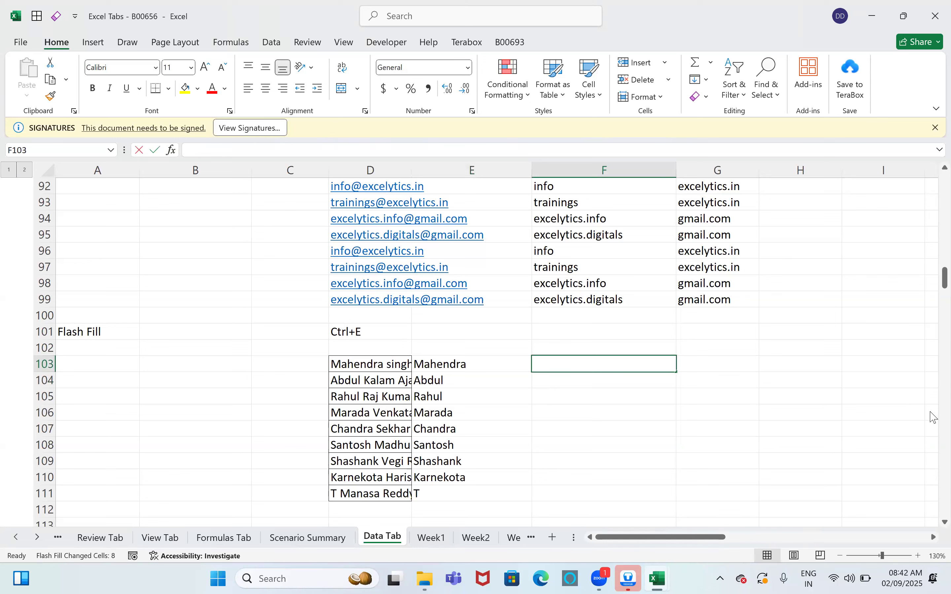
type("Singh")
key("Return")
key("ctrl+e")
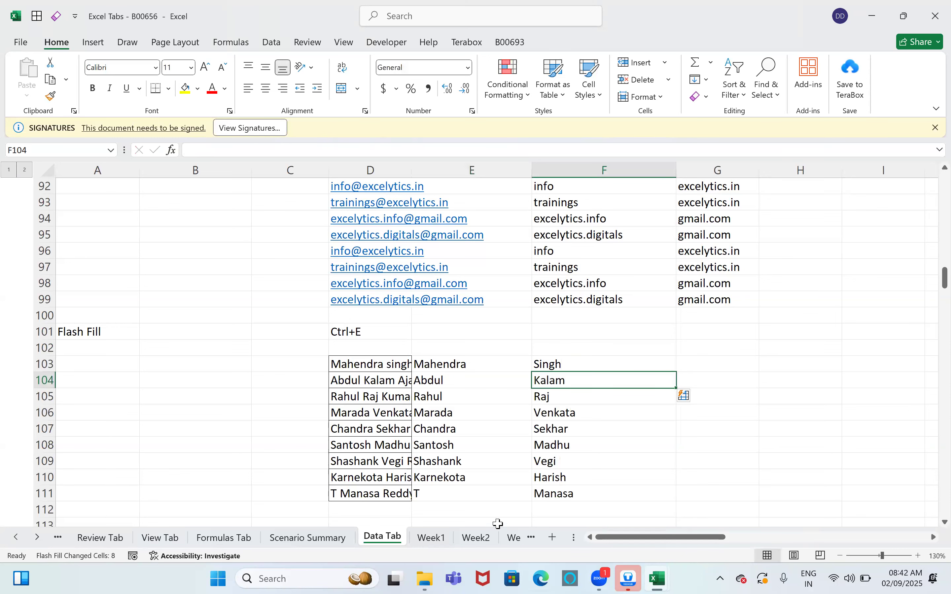
Step: Extract the four-digit codes from the AP/TS codes, starting with 1234, using Flash Fill
scroll(496, 488, "down", 6)
left_click_drag(383, 268, 397, 381)
left_click(444, 266)
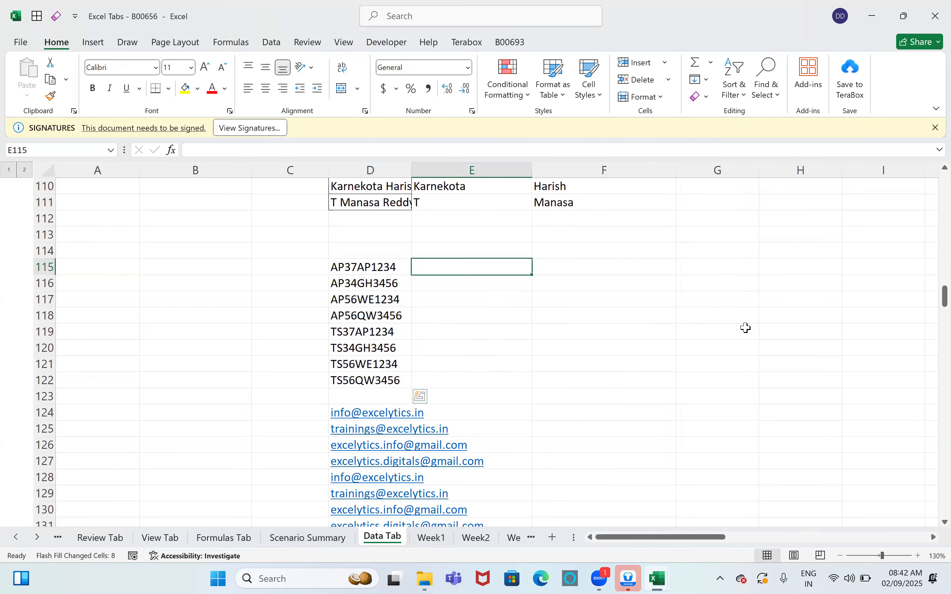
type("1234")
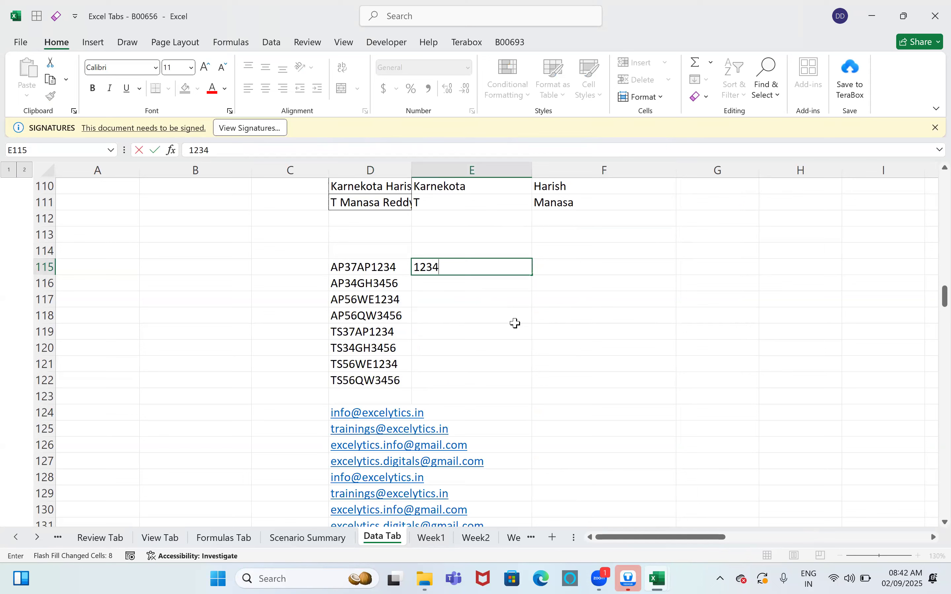
left_click_drag(515, 328, 489, 312)
left_click(381, 270)
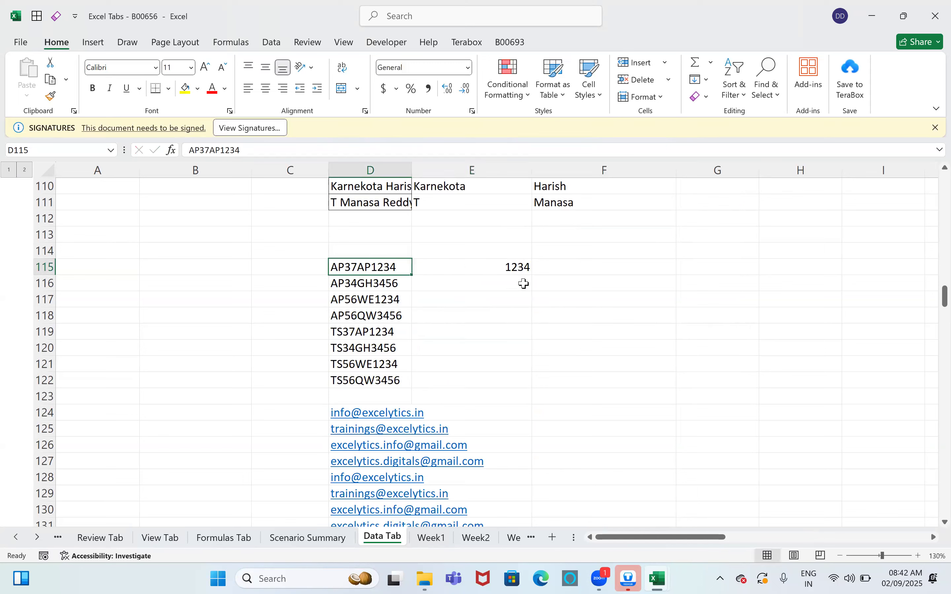
left_click(524, 282)
key("ctrl+e")
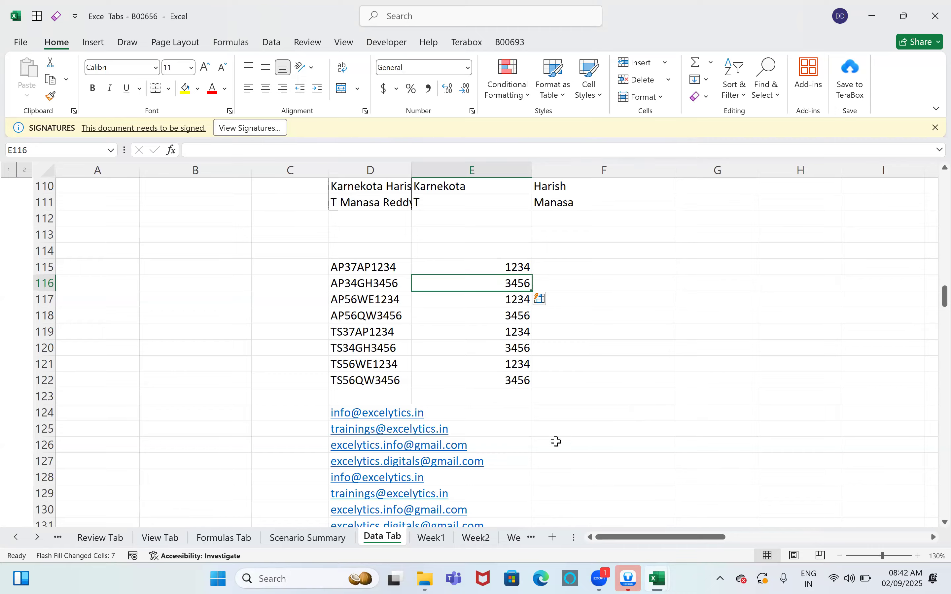
Step: Enter the username 'info' beside the first email address to Flash Fill the usernames
scroll(478, 338, "down", 2)
left_click(474, 318)
type("info")
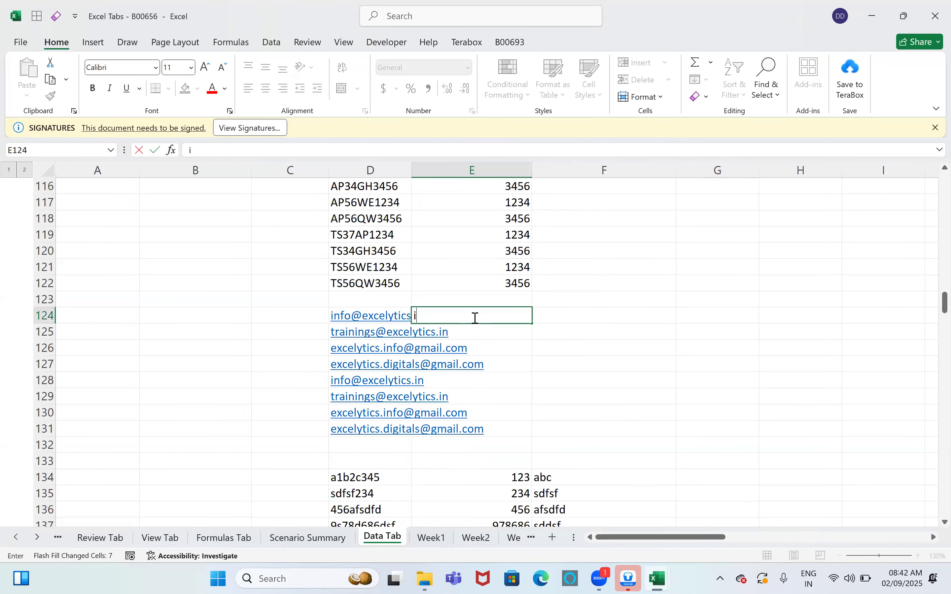
key("Return")
key("Return")
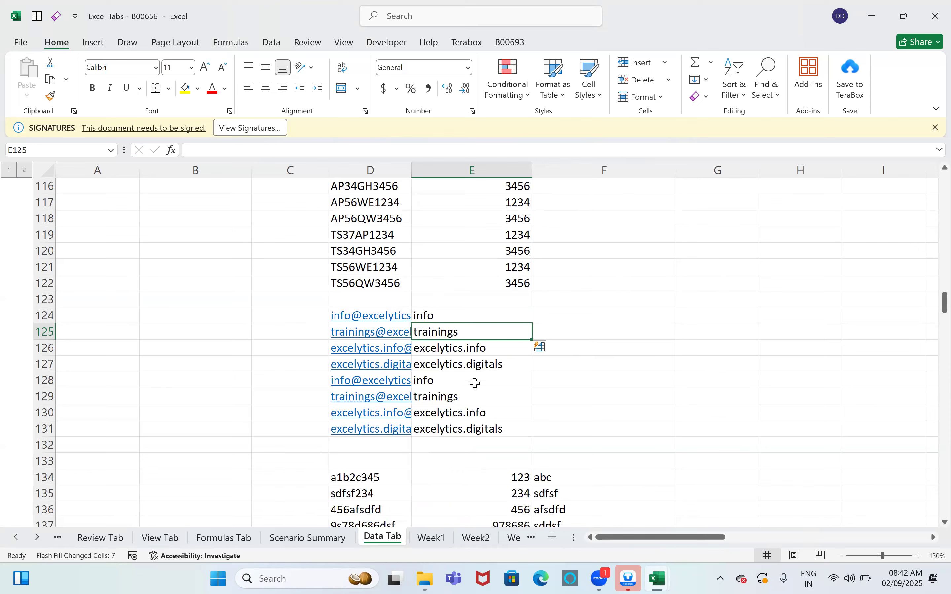
Step: Clear E134:F139, then Flash Fill only the letters from the mixed strings, starting with 'abc'
scroll(473, 384, "down", 3)
left_click_drag(480, 332, 582, 410)
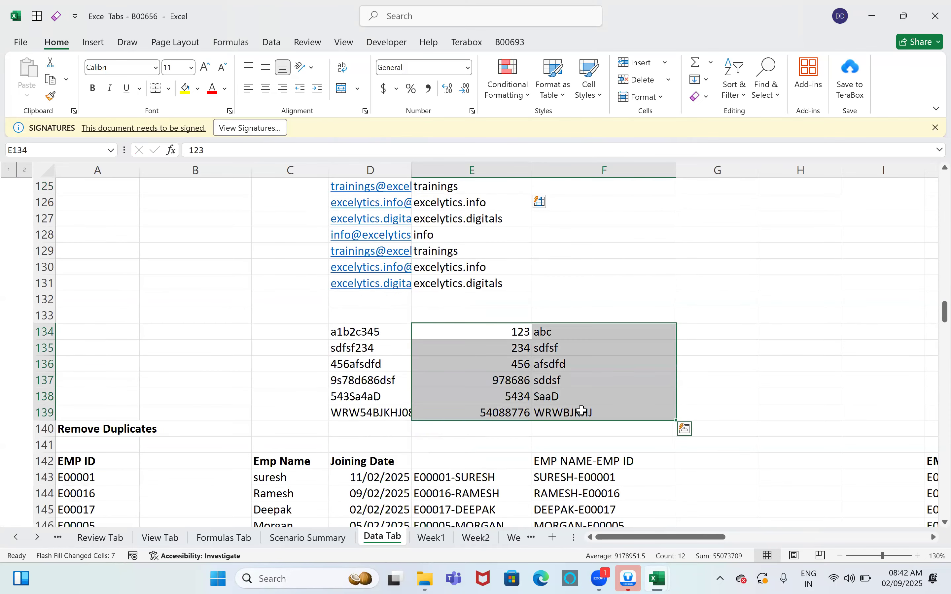
key("Delete")
key("Left")
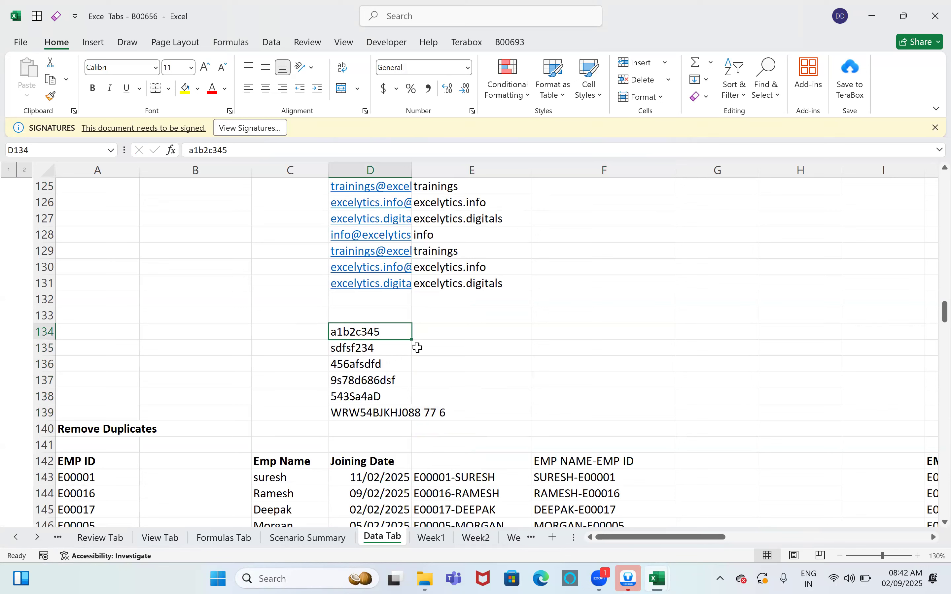
left_click(434, 331)
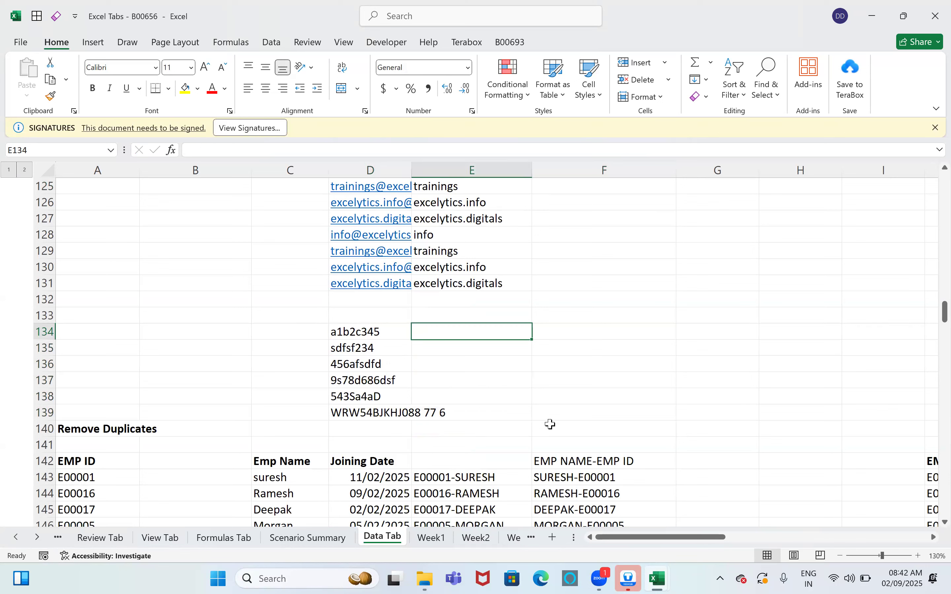
type("abc")
key("Return")
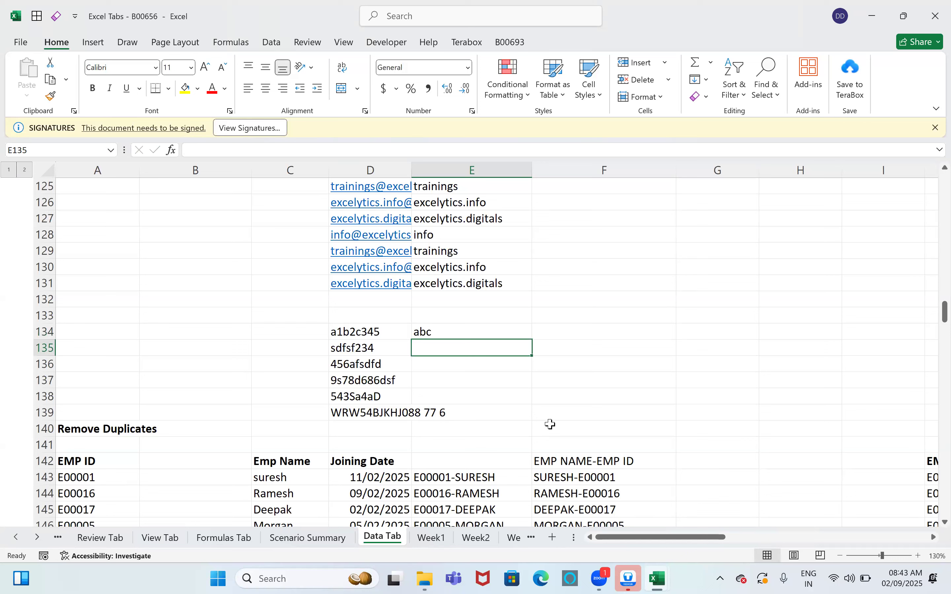
key("ctrl+e")
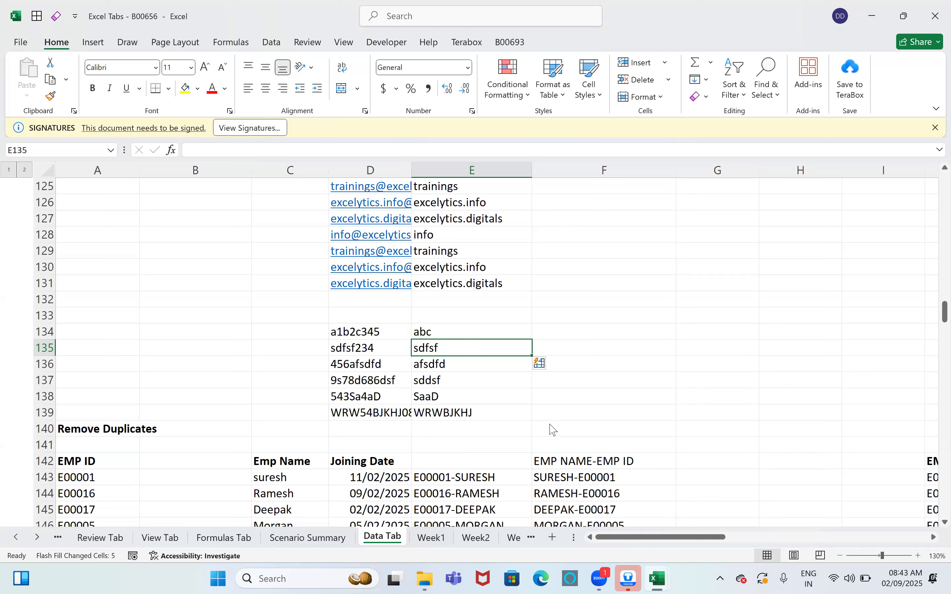
Step: Return to the workbook, open the Data tab, glance at Data Validation, then select F134
key("alt+Tab")
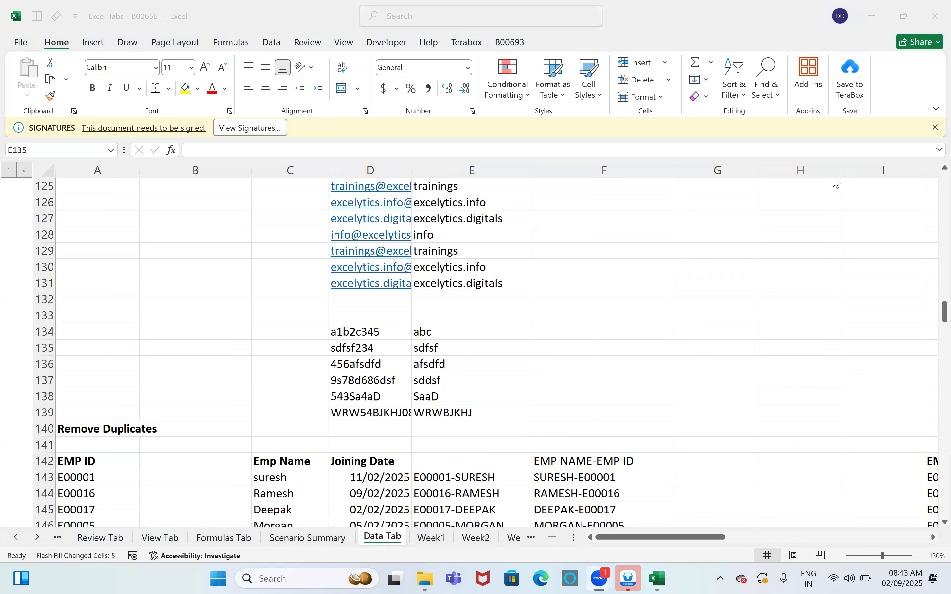
left_click(725, 381)
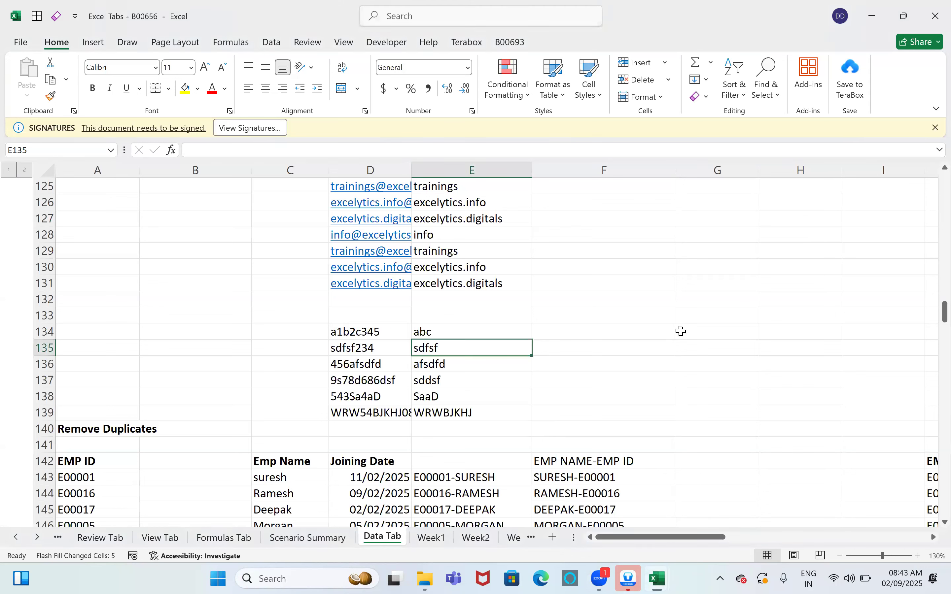
left_click(271, 42)
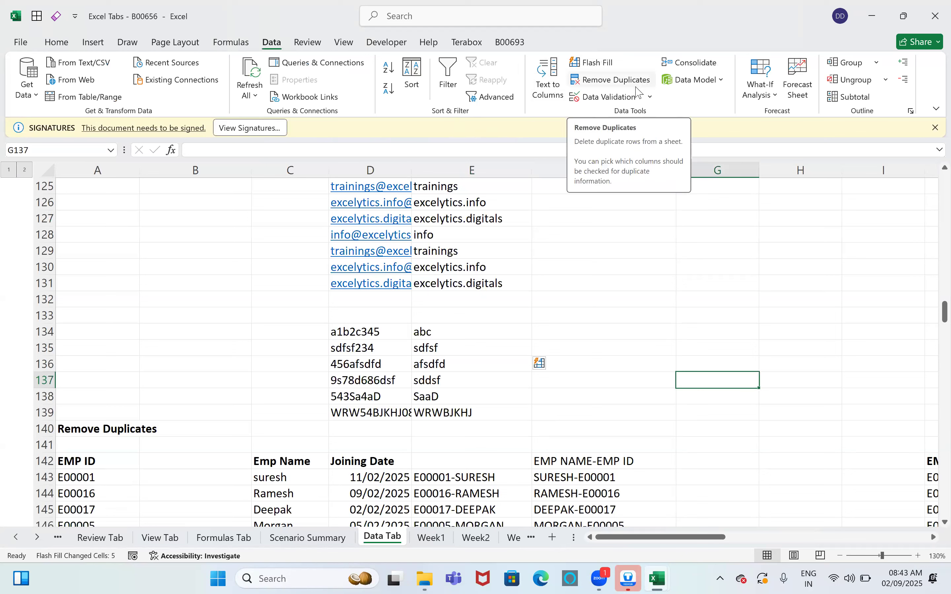
left_click(649, 99)
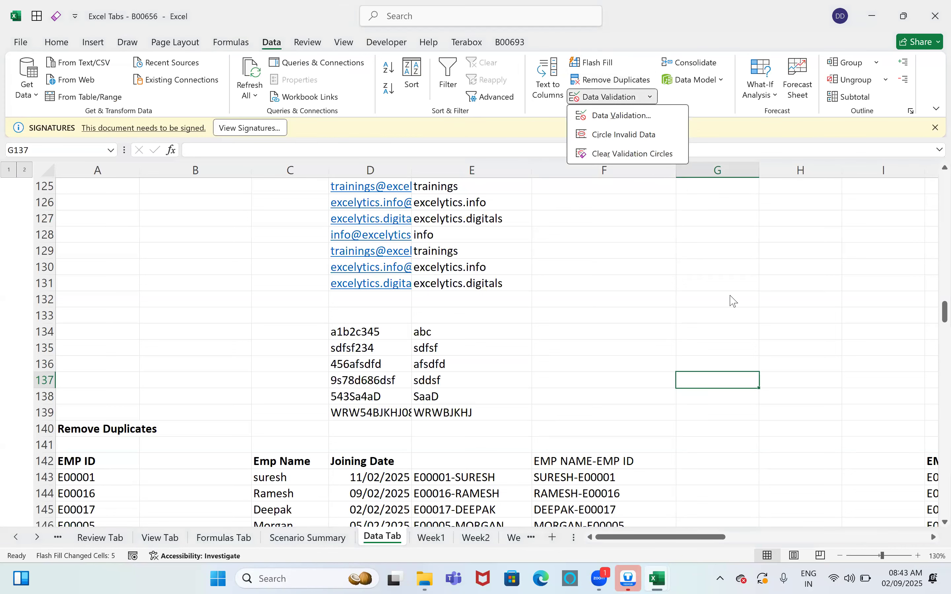
left_click(601, 329)
left_click(602, 330)
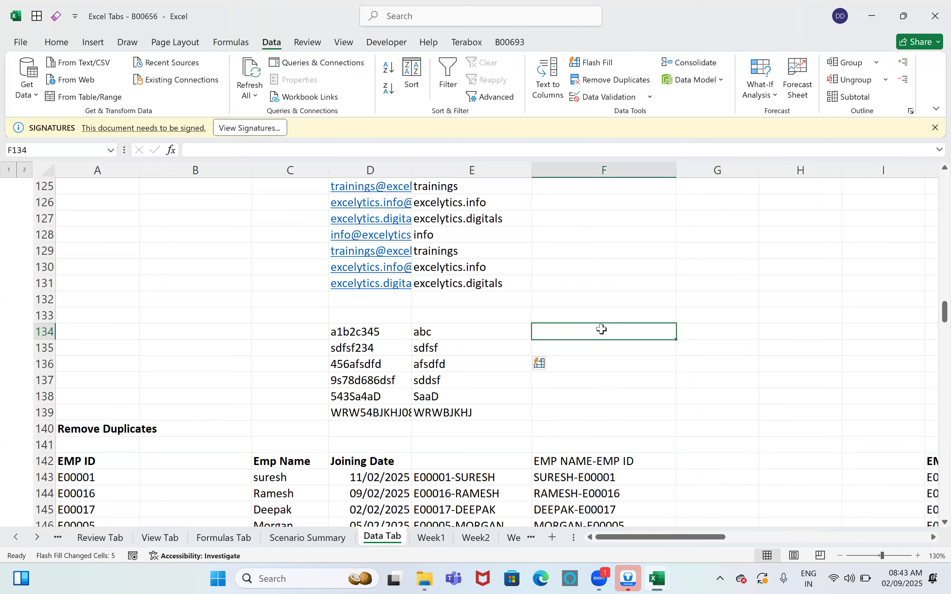
Step: Widen column G so its Stop Style heading fits
scroll(602, 329, "down", 12)
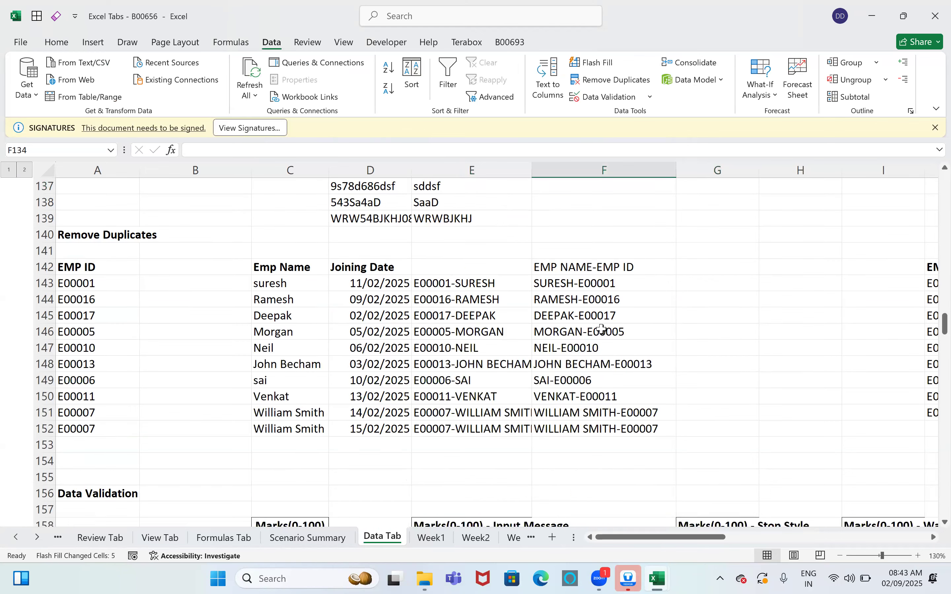
scroll(601, 329, "up", 2)
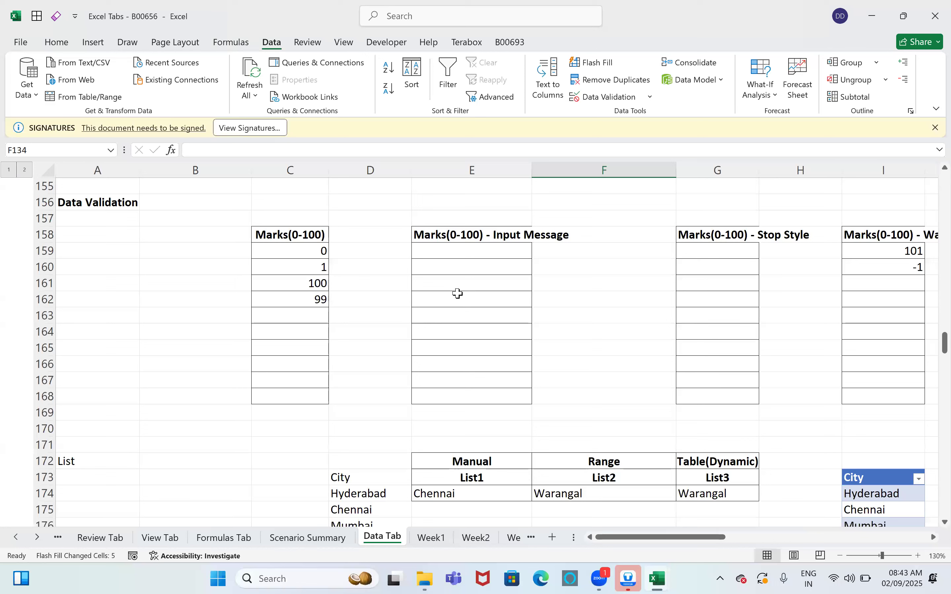
left_click(738, 281)
left_click_drag(753, 161, 819, 177)
left_click_drag(701, 543, 358, 338)
Step: Select C160 in the Marks column and switch to the blank Book1 workbook
left_click(299, 264)
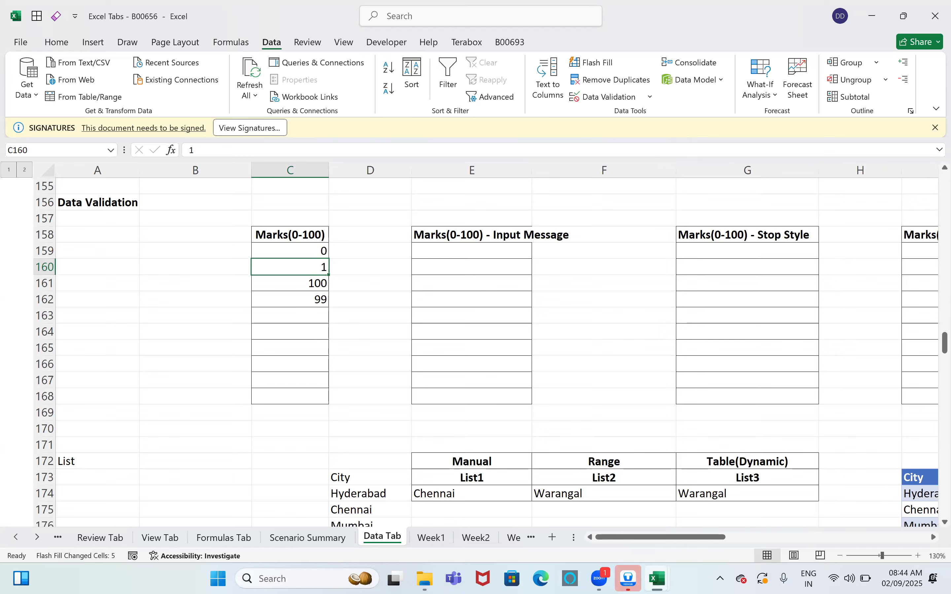
mouse_move(657, 579)
left_click(715, 525)
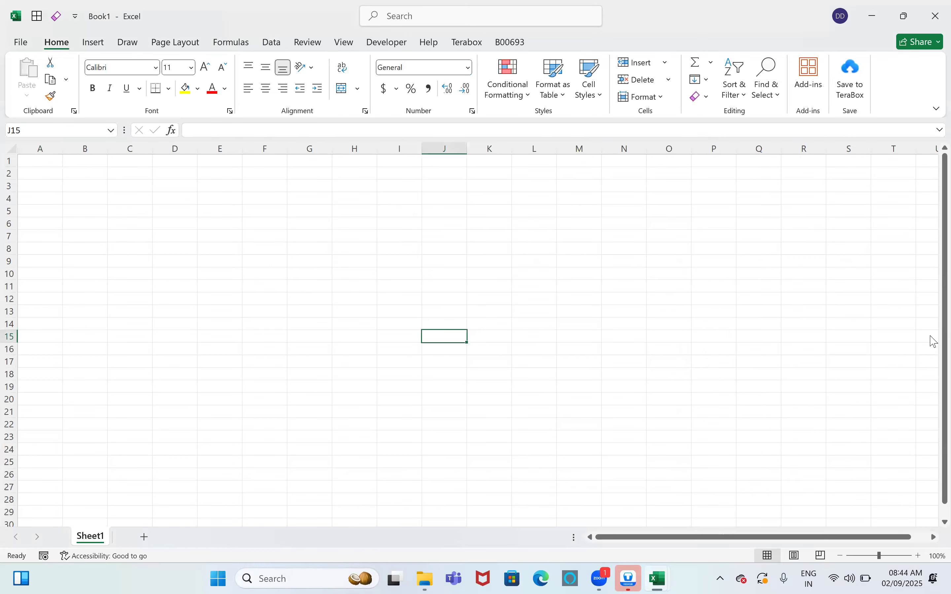
Step: Enter the heading Marks in J1 and apply All Borders to J1:J11
key("ctrl+Up")
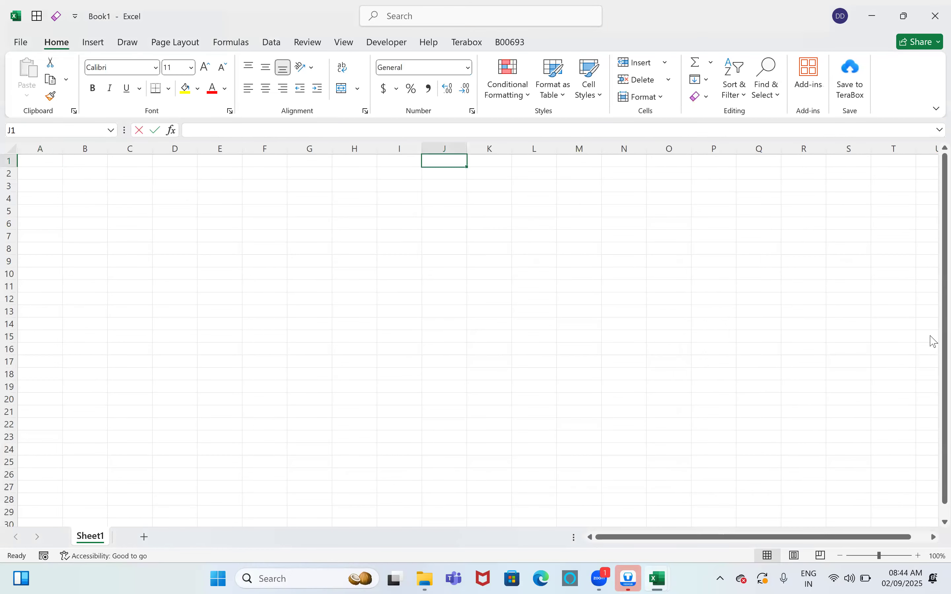
type("Marks")
key("Return")
key("Up")
key("shift+Down")
key("shift+Down")
key("shift+Down")
key("shift+Down")
key("shift+Down")
key("shift+Down")
key("shift+Down")
key("shift+Down")
key("shift+Down")
key("shift+Down")
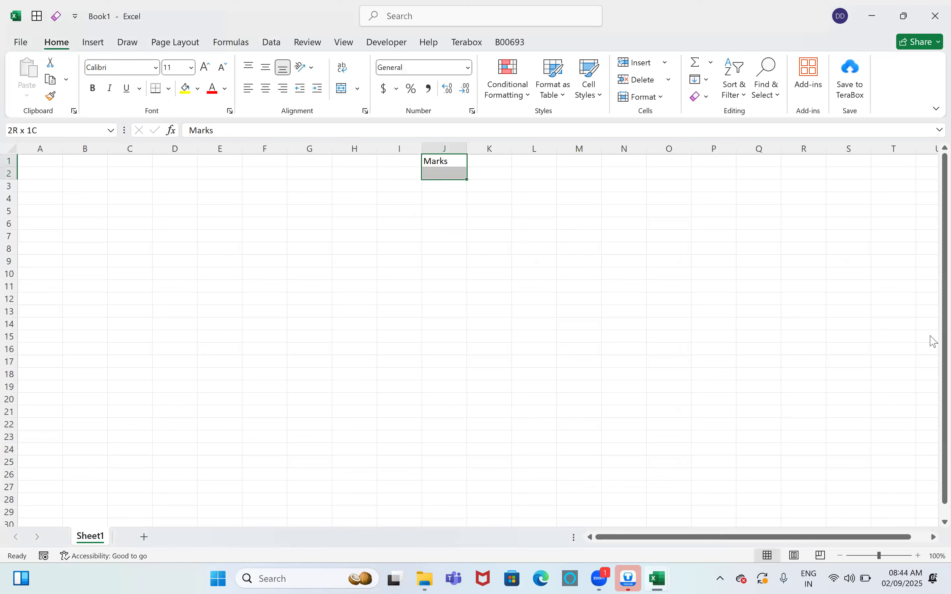
key("alt+h")
key("b")
key("a")
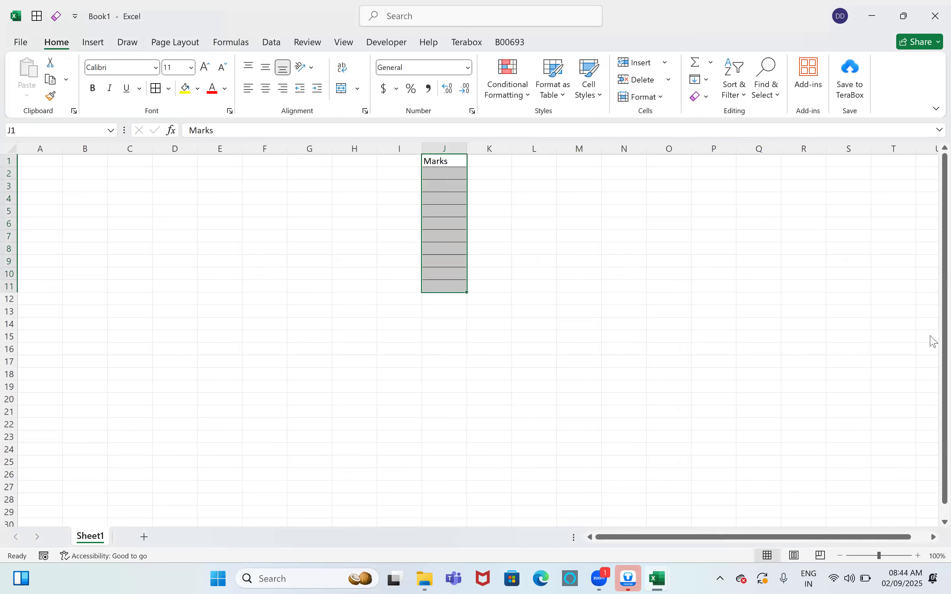
Step: Enter ashgfs and 101 under Marks, then go back to the Excel Tabs workbook
key("Down")
type("ashgfs")
key("Return")
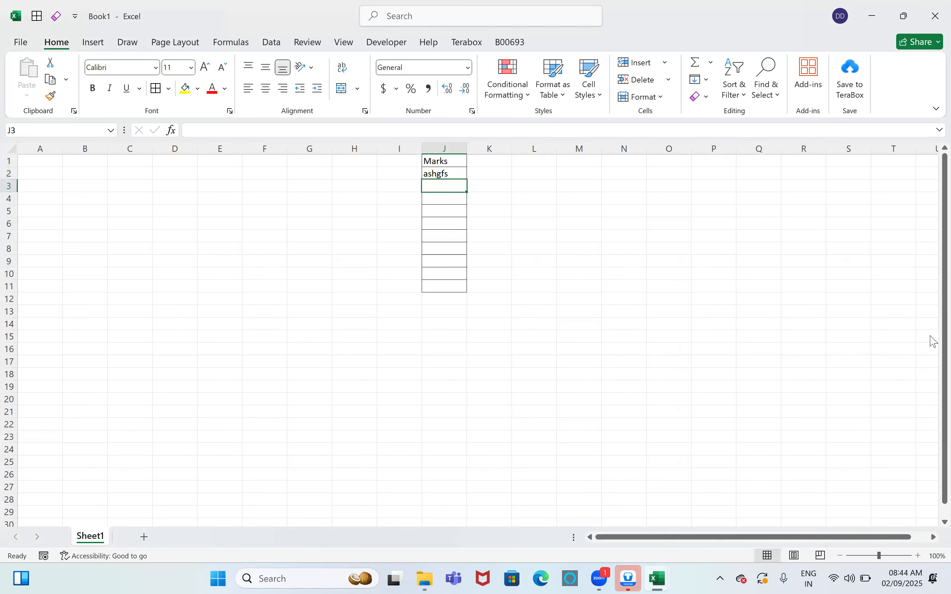
type("101")
key("Return")
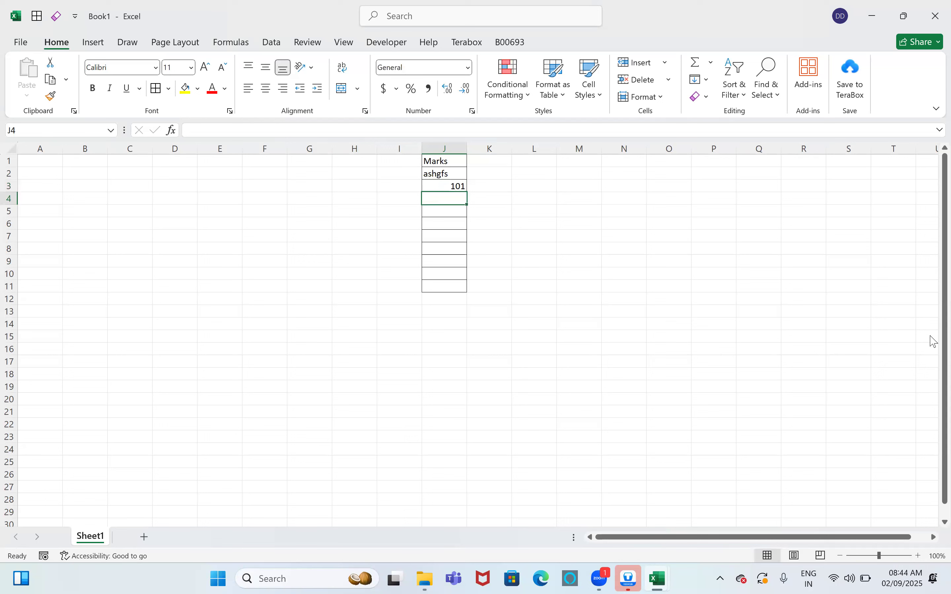
key("Up")
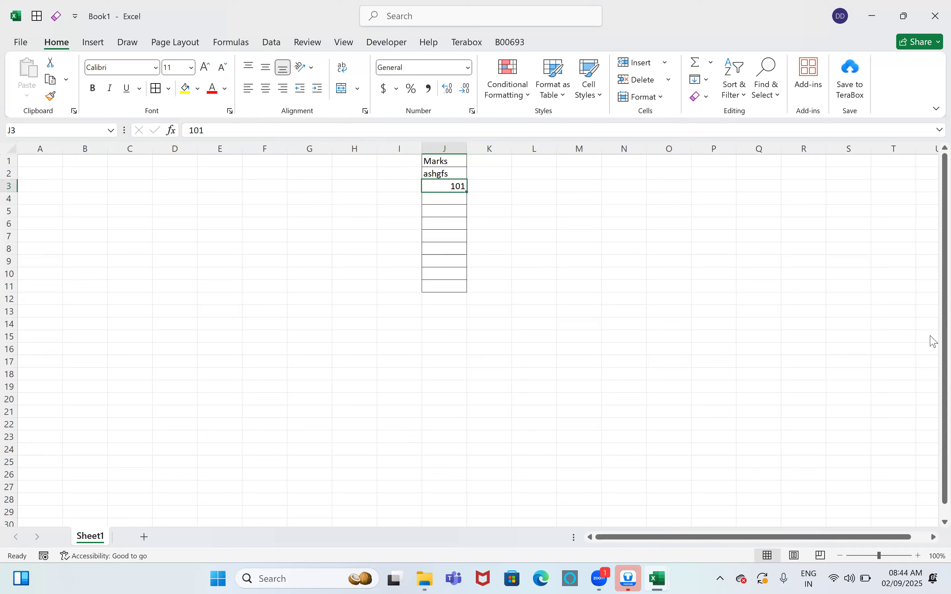
key("alt+Tab")
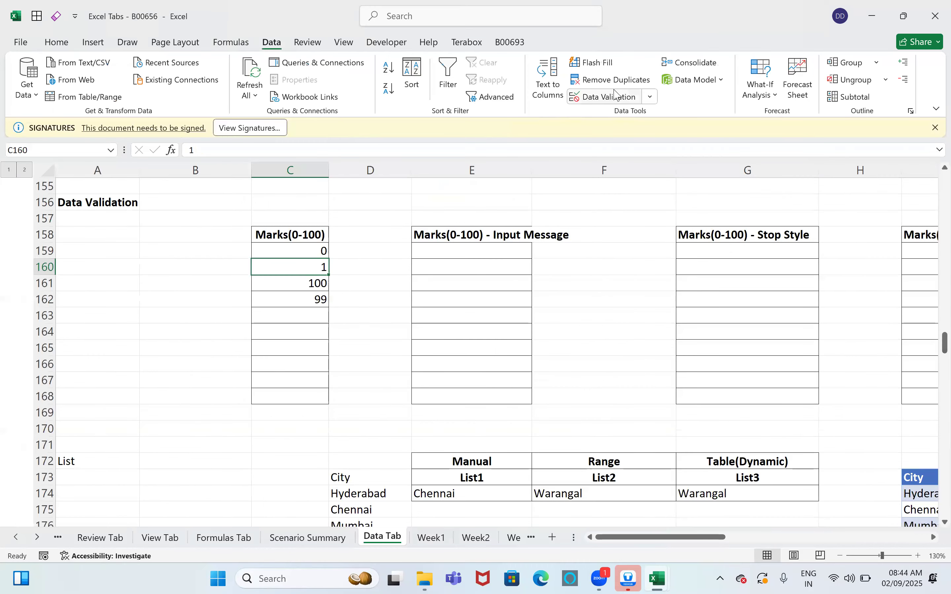
Step: Test the 0–100 Marks validation by entering 101 in C163 and G161, dismissing each error
left_click(306, 313)
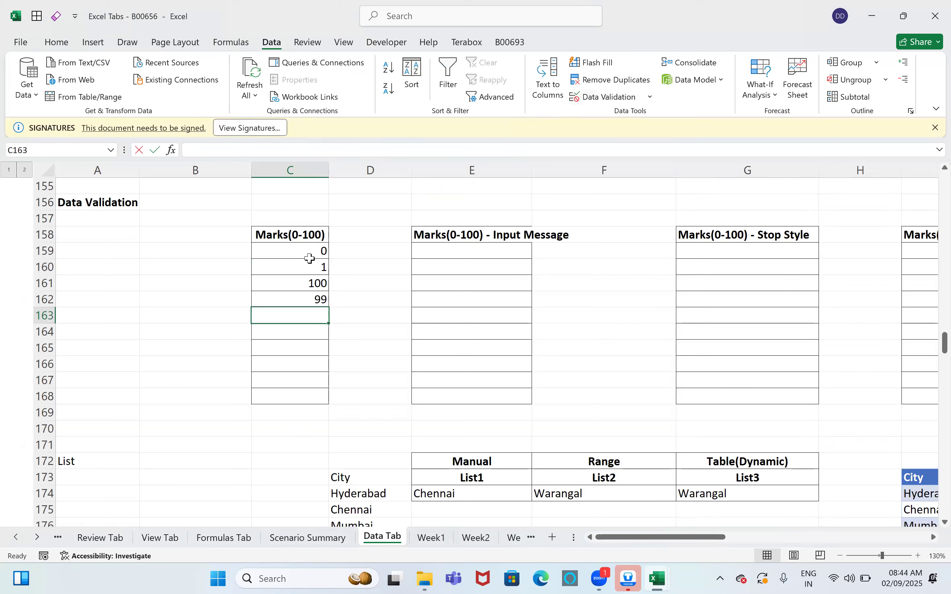
type("101")
key("Return")
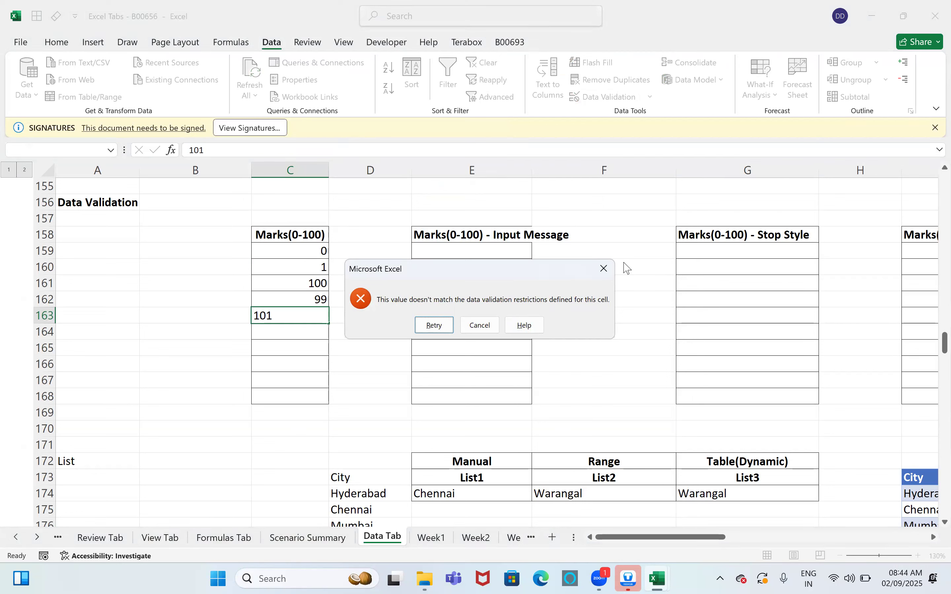
left_click(604, 268)
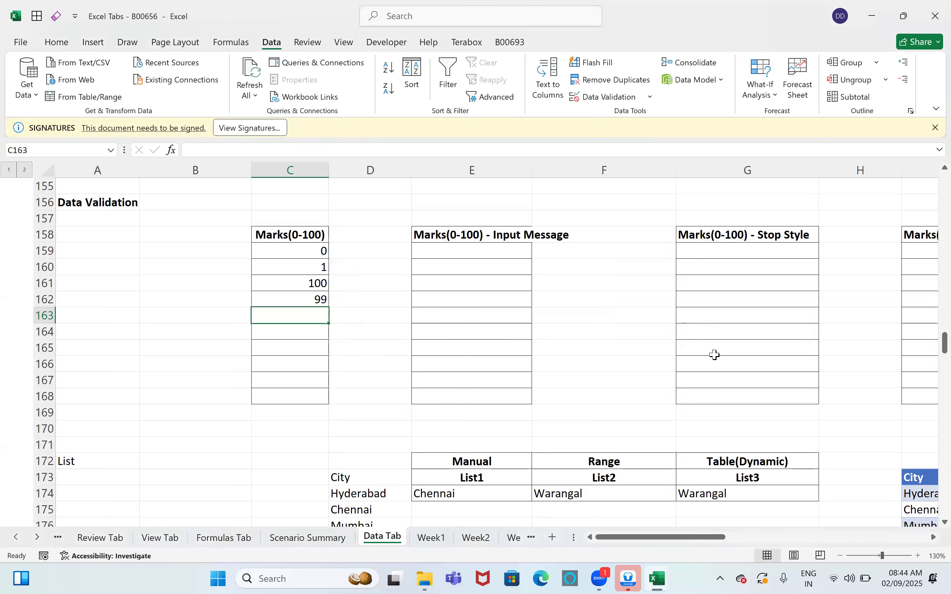
left_click(721, 277)
type("101")
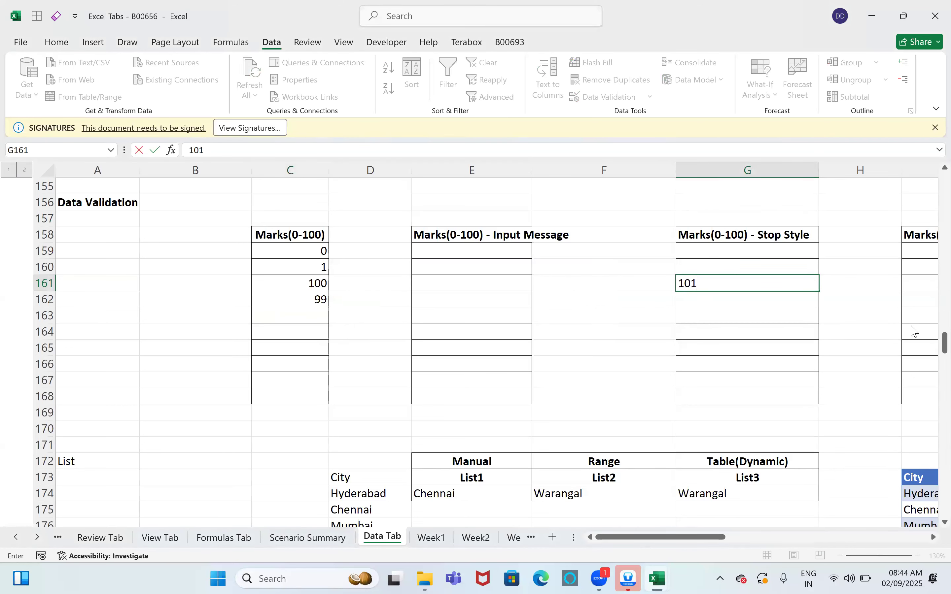
key("Return")
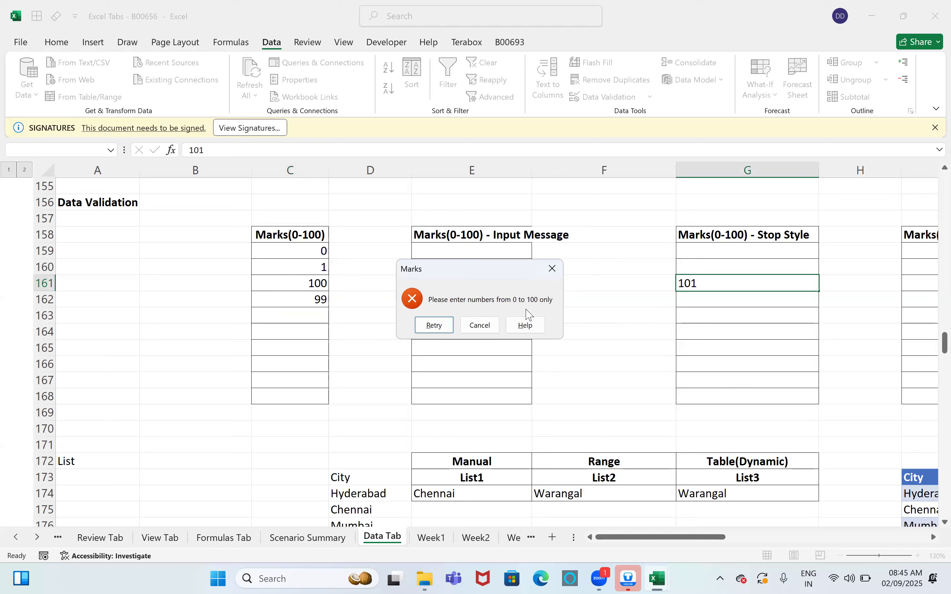
key("Escape")
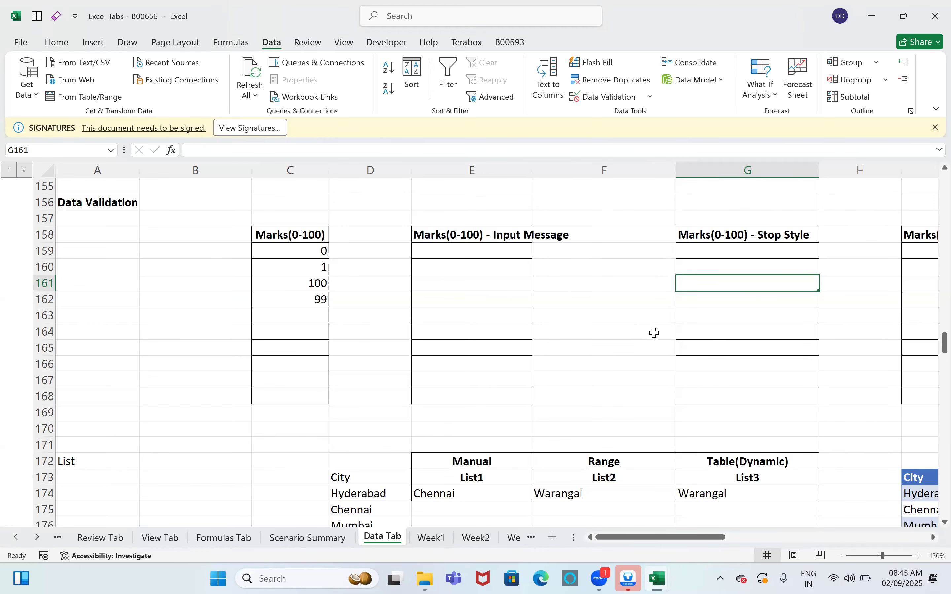
Step: Choose Hyderabad from the List3 city dropdown in G174
scroll(752, 512, "down", 2)
mouse_move(692, 544)
left_mouse_down()
mouse_move(737, 543)
mouse_move(707, 542)
left_mouse_up()
scroll(483, 375, "down", 2)
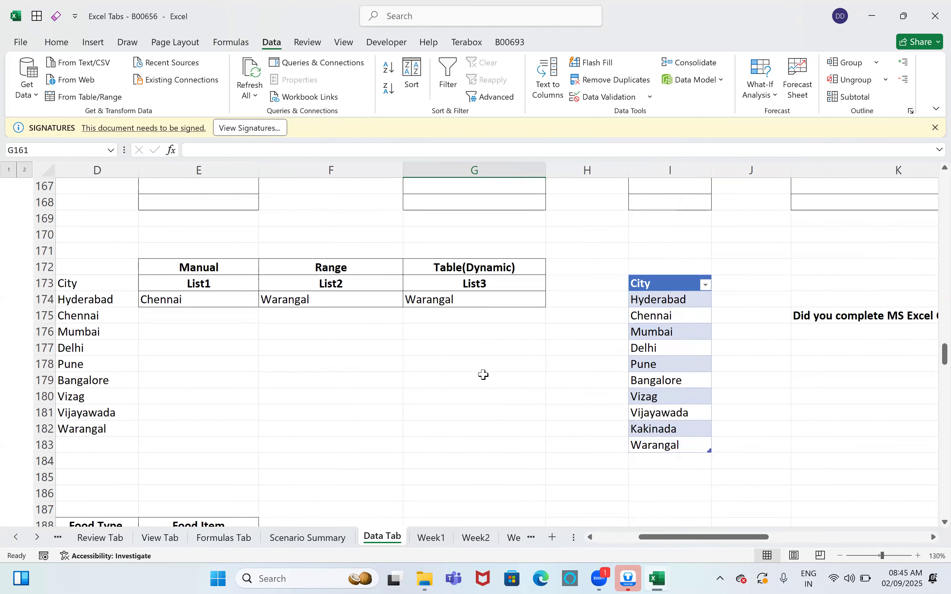
left_click(539, 306)
left_click(552, 301)
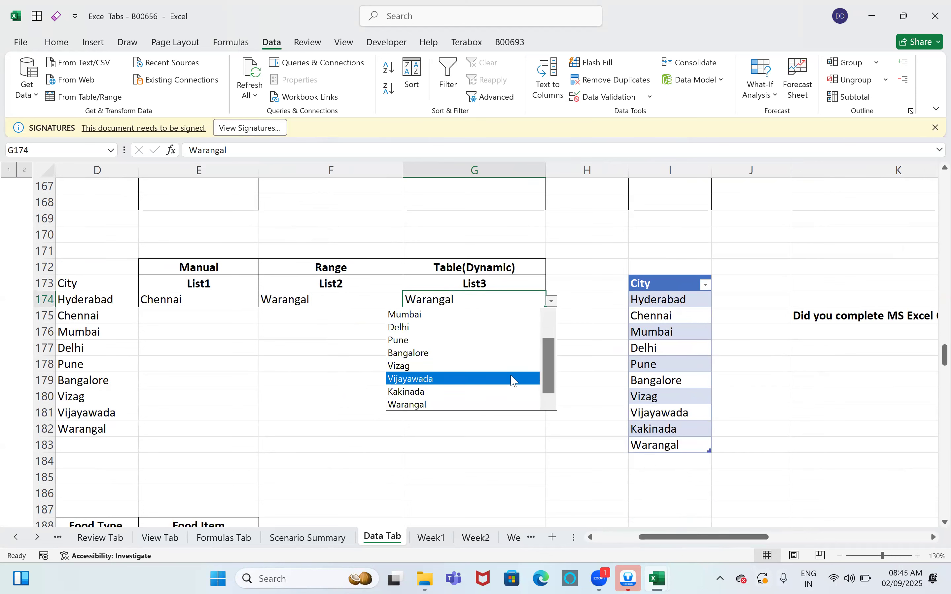
left_click_drag(552, 375, 552, 346)
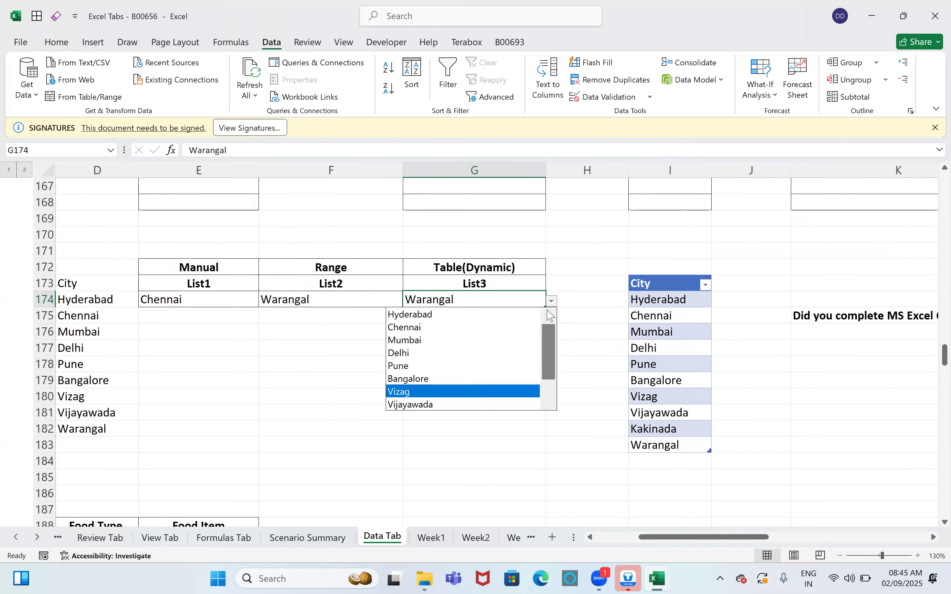
left_click(492, 314)
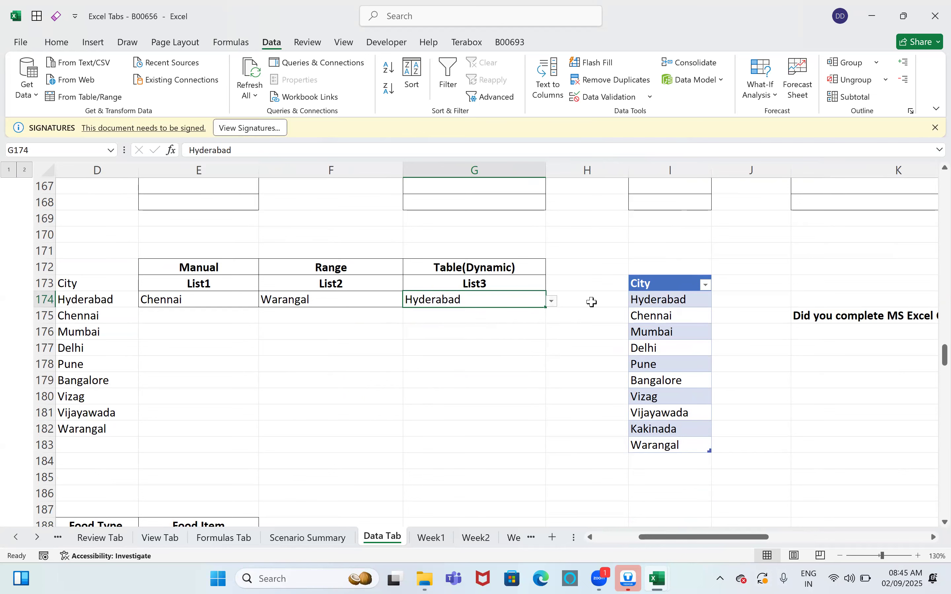
Step: Change G174's city to Delhi, then to Kakinada
left_click(552, 302)
left_click(488, 350)
left_click(552, 302)
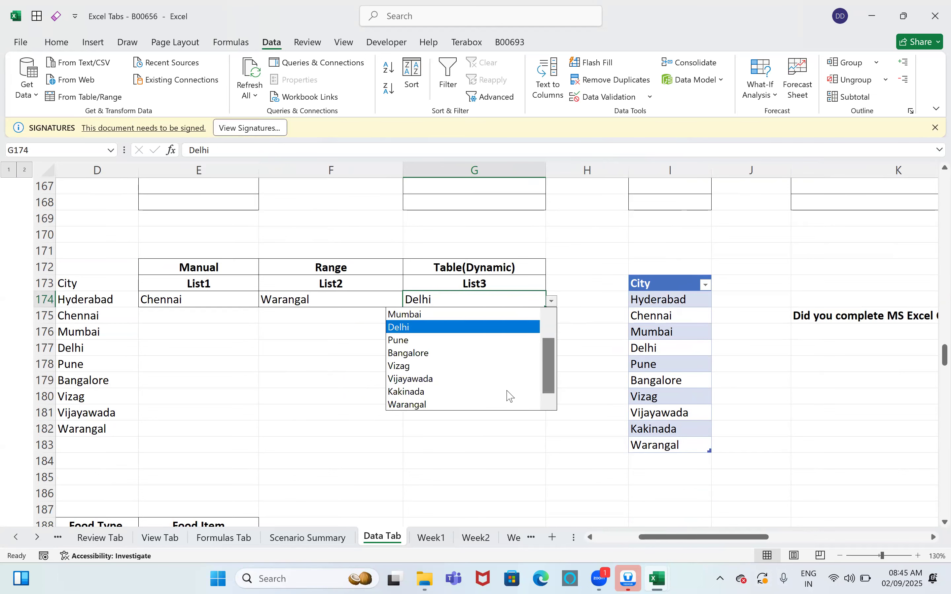
left_click(507, 392)
left_click(527, 428)
scroll(756, 442, "left", 3)
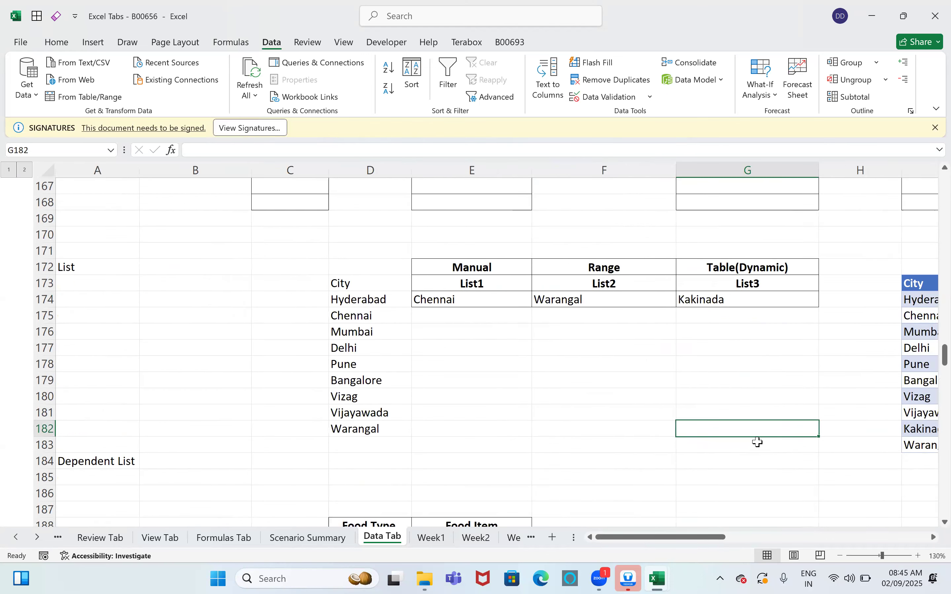
scroll(756, 441, "down", 5)
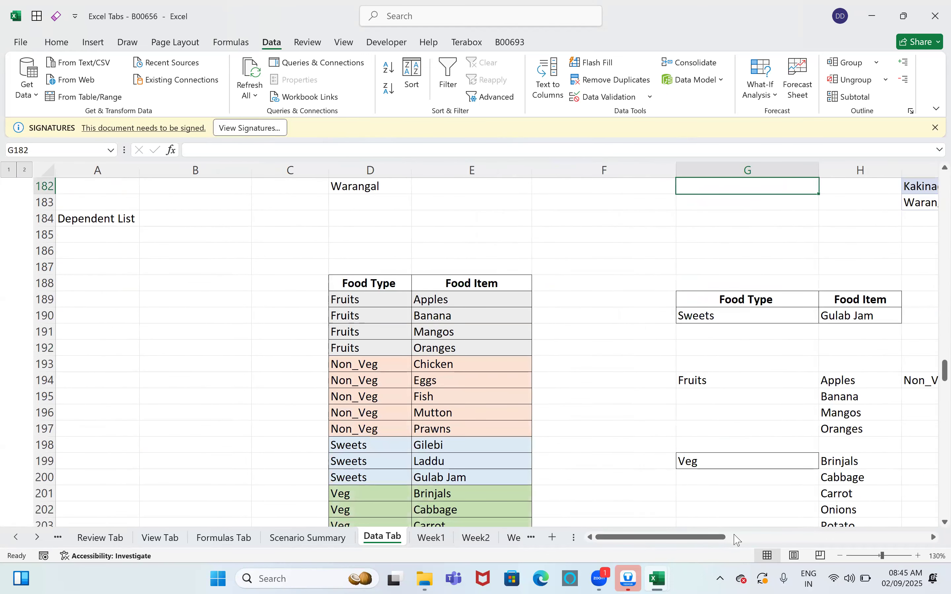
left_click_drag(715, 540, 780, 540)
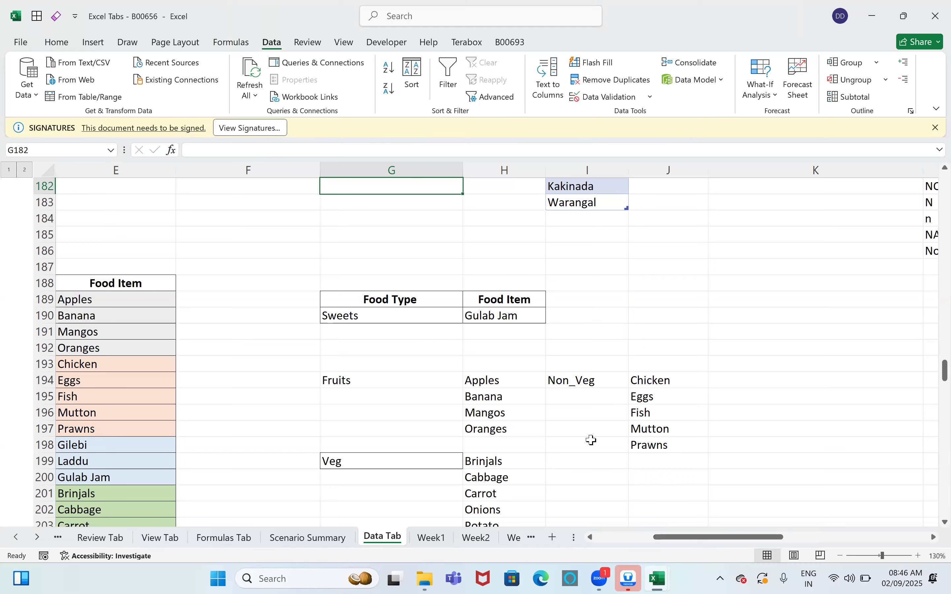
left_click(609, 540)
left_click(608, 540)
left_click_drag(360, 302, 453, 343)
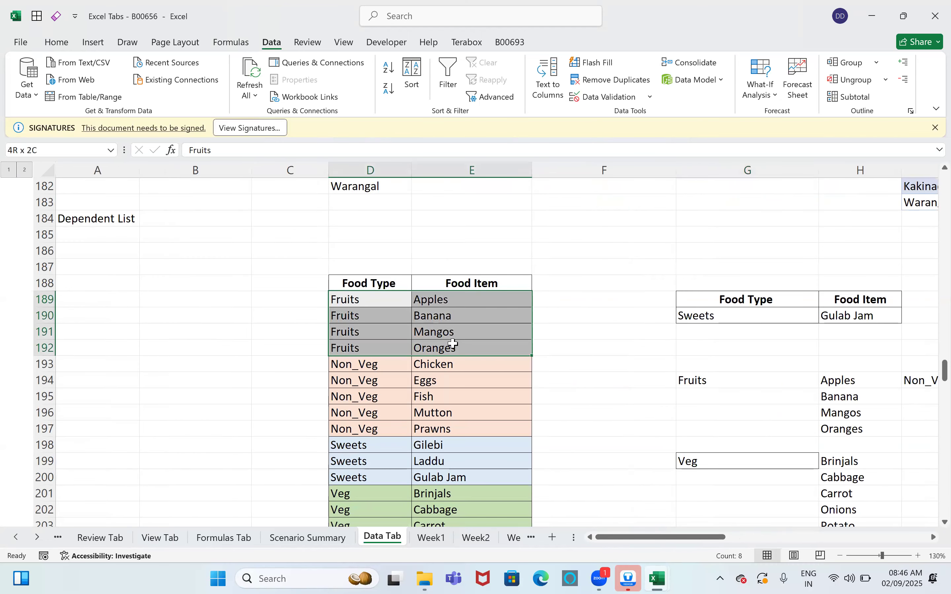
left_click_drag(374, 365, 452, 413)
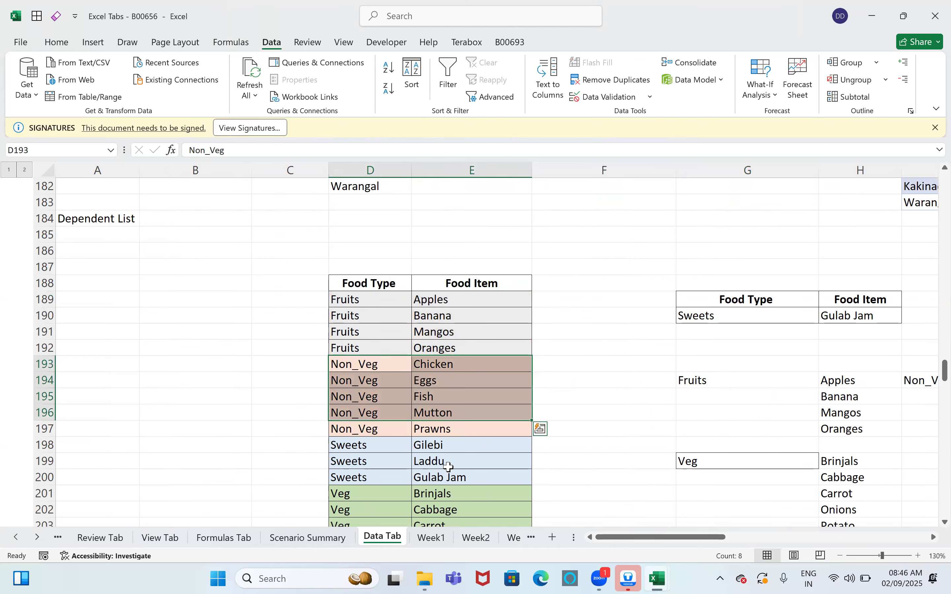
scroll(449, 466, "down", 1)
scroll(404, 474, "down", 2)
left_click_drag(614, 540, 658, 541)
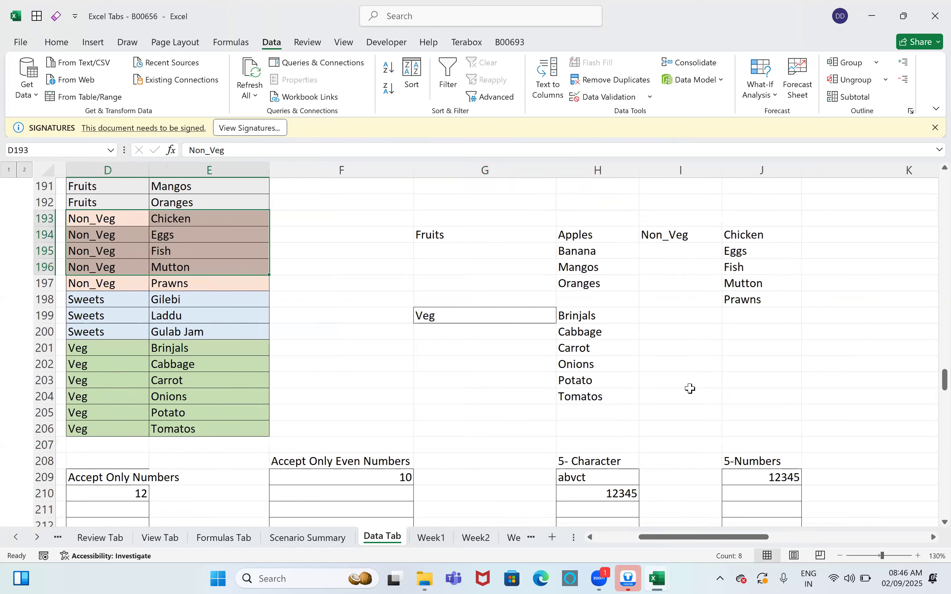
scroll(518, 318, "up", 3)
left_click(547, 317)
left_click(552, 317)
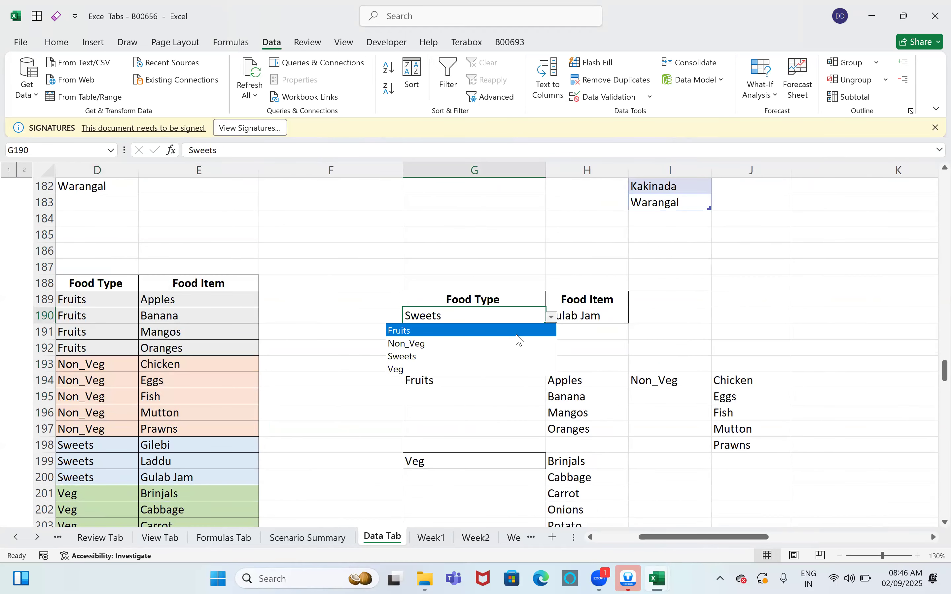
left_click(517, 332)
left_click(616, 316)
left_click(634, 318)
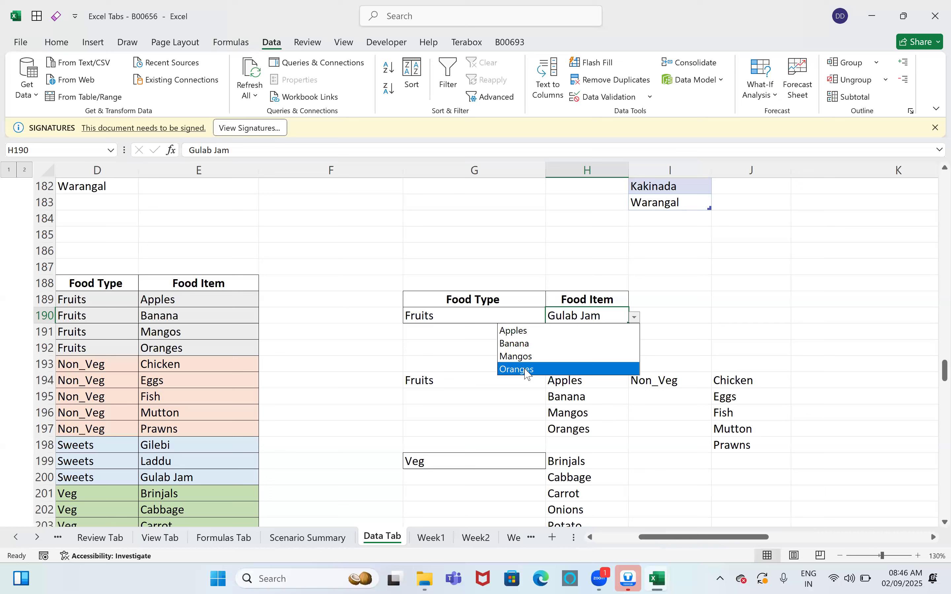
left_click(431, 346)
left_click(533, 319)
left_click(552, 317)
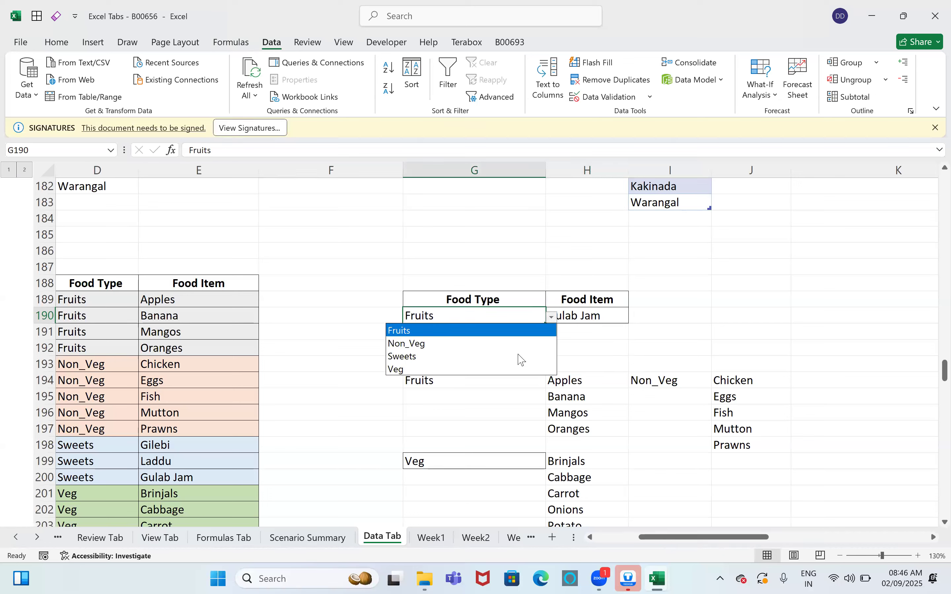
left_click(511, 356)
left_click(596, 315)
left_click(635, 317)
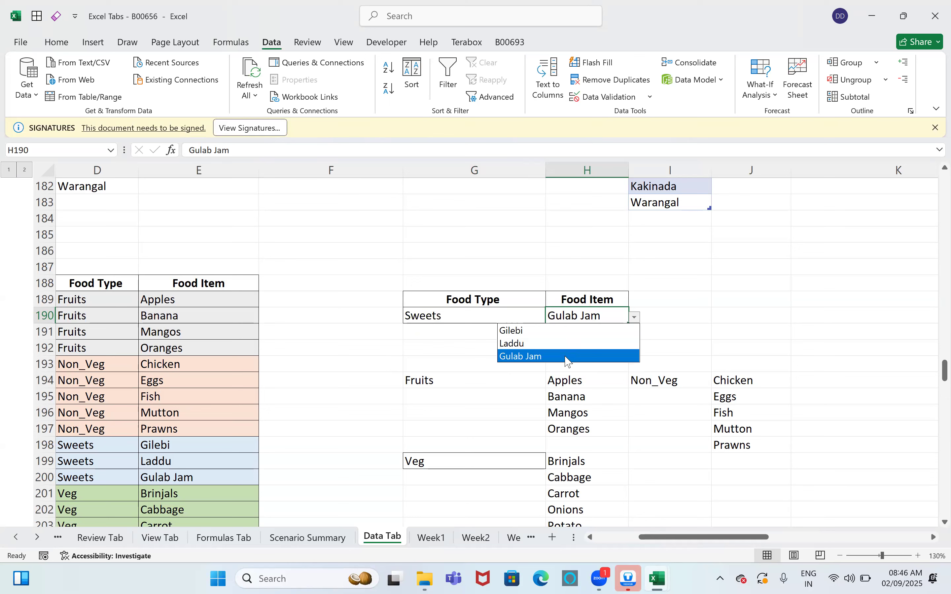
key("Escape")
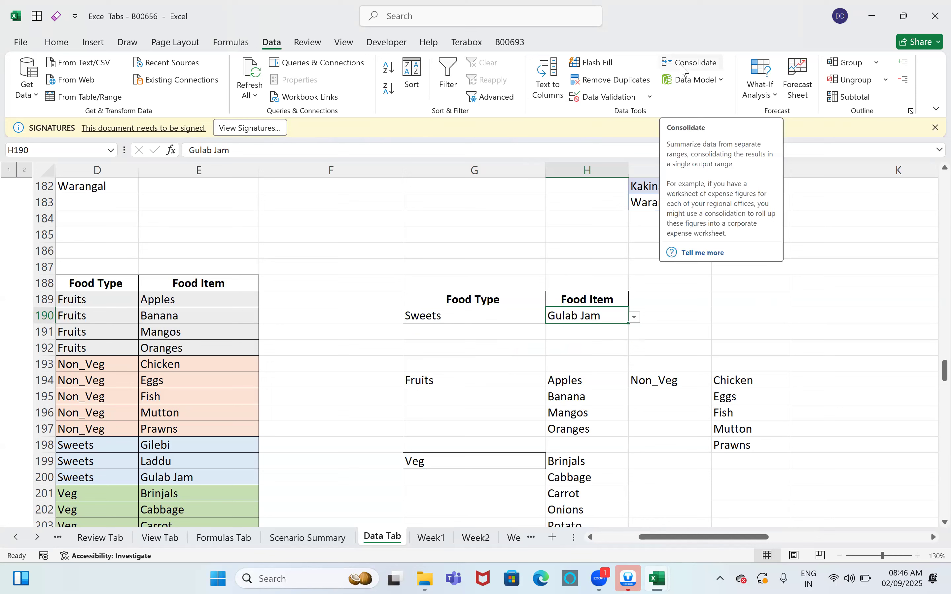
Step: Peek at the What-If Analysis options, then switch to the Review tab
left_click(759, 94)
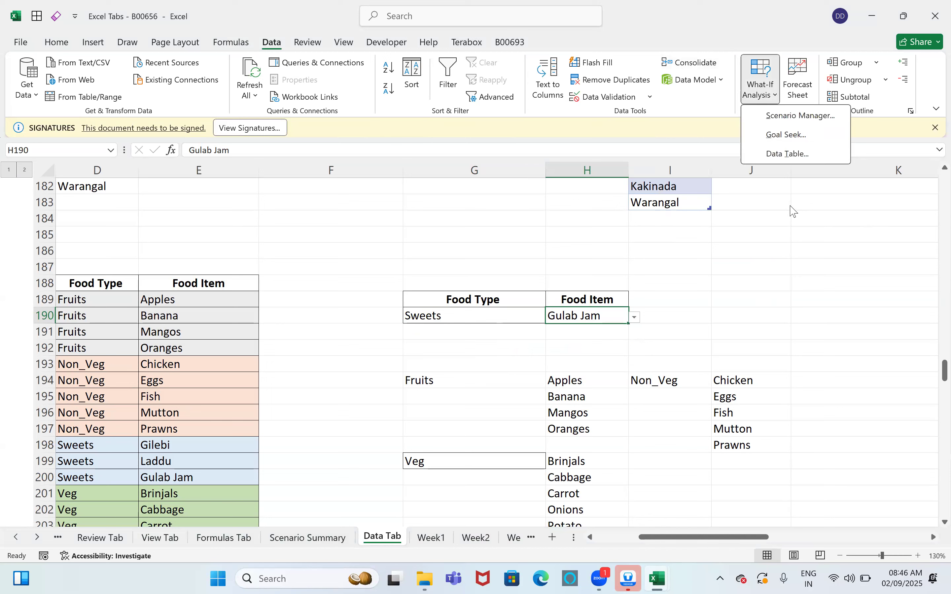
left_click(303, 43)
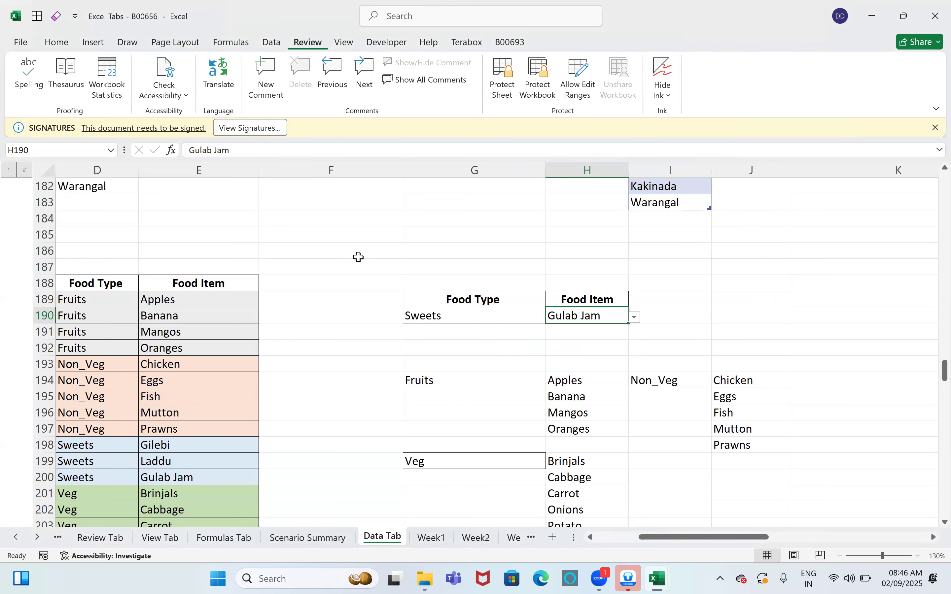
left_click(100, 538)
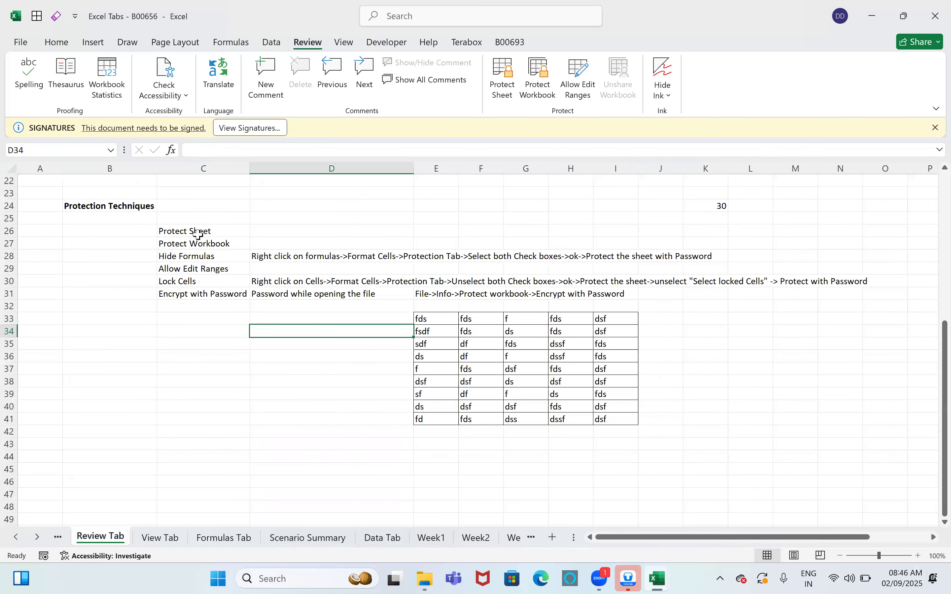
left_click(197, 233)
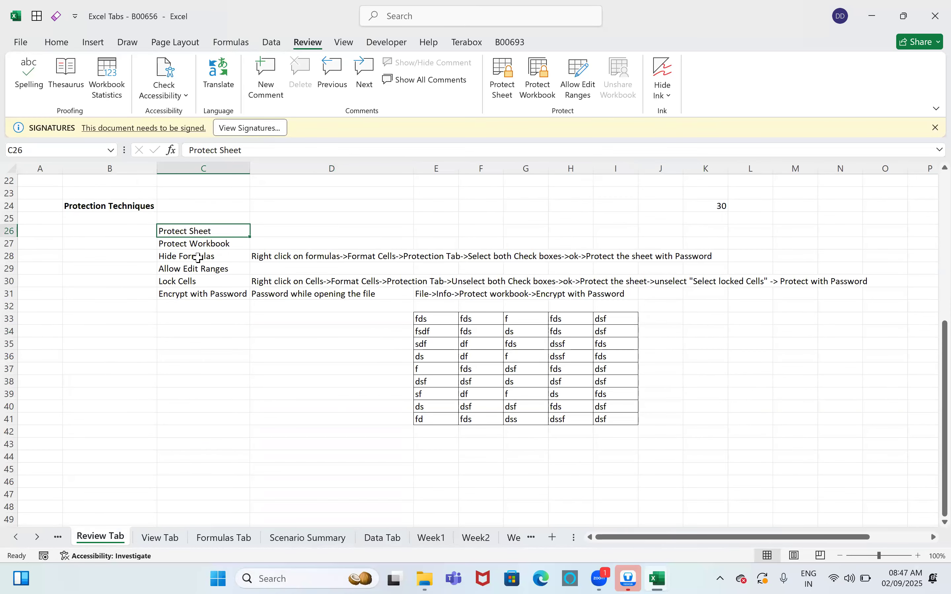
left_click(205, 258)
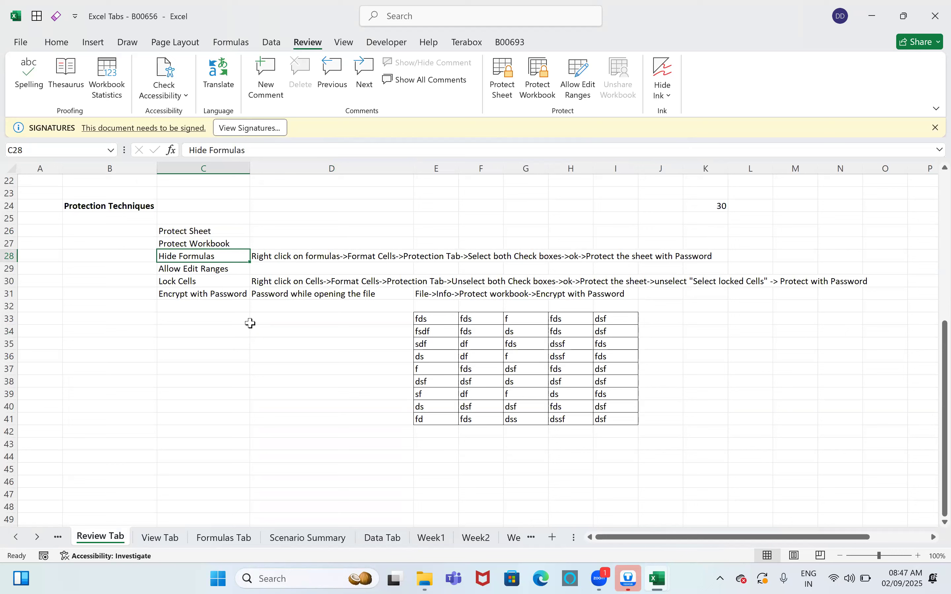
key("Down")
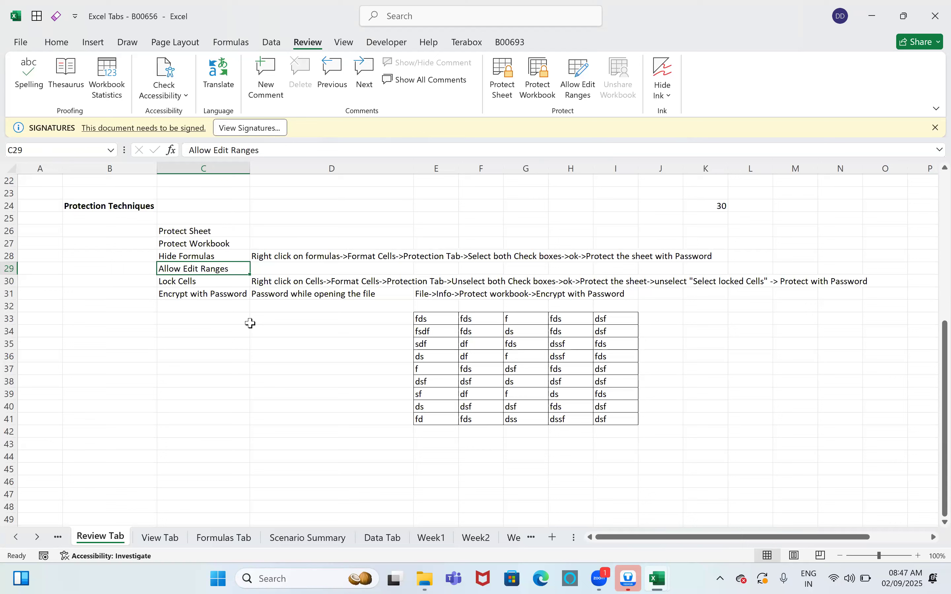
left_click(346, 333)
left_click(278, 482)
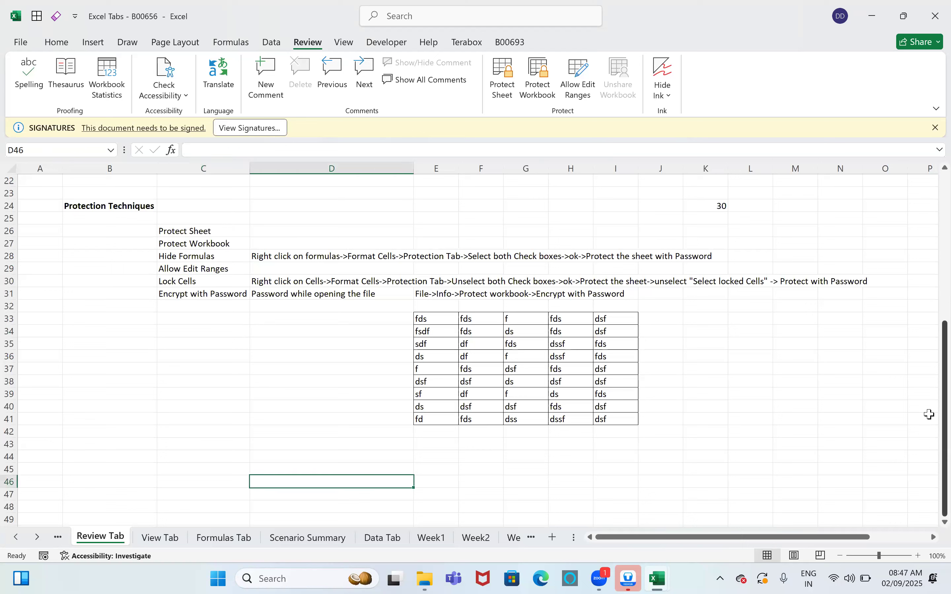
left_click(929, 415)
left_click(786, 357)
left_click(705, 357)
left_click(751, 321)
left_click(716, 436)
left_click(605, 382)
left_click(493, 381)
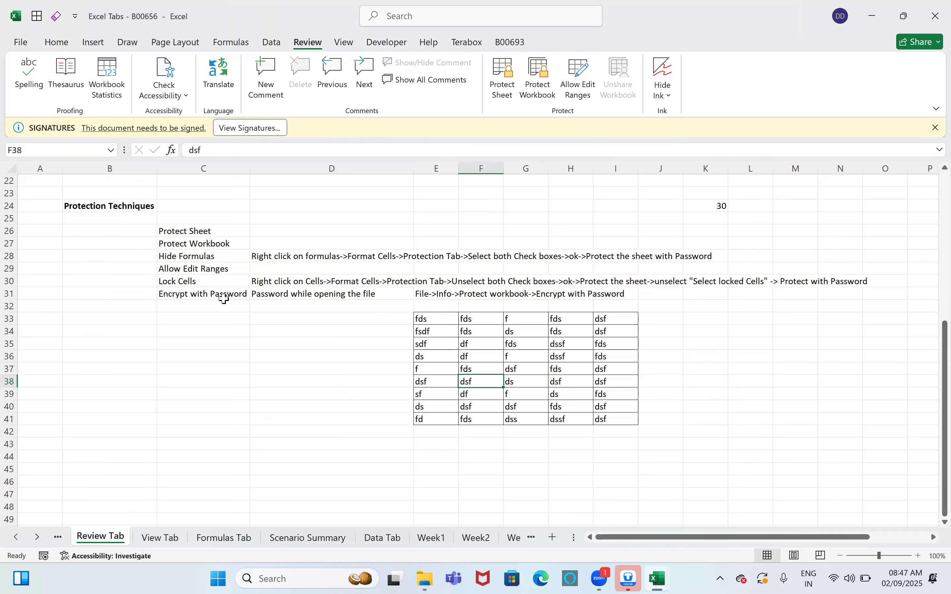
left_click(224, 297)
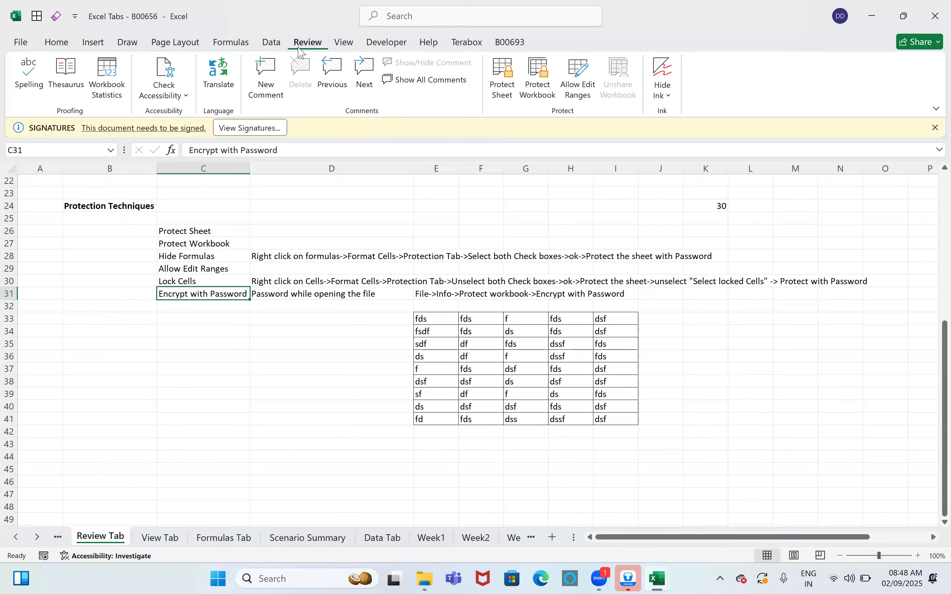
Step: Switch the sheet through Page Break Preview, then Page Layout, then back to Normal view
left_click(343, 41)
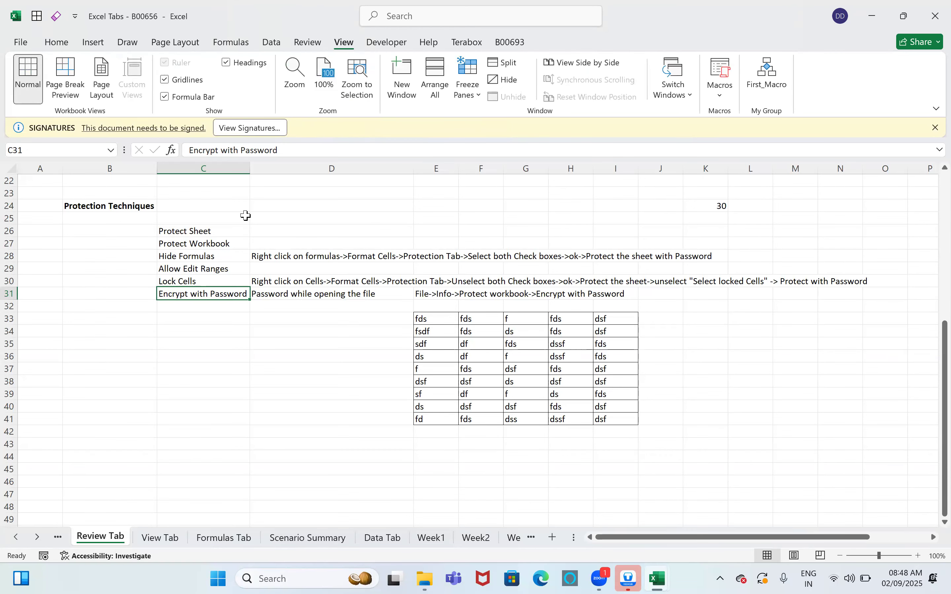
left_click(78, 86)
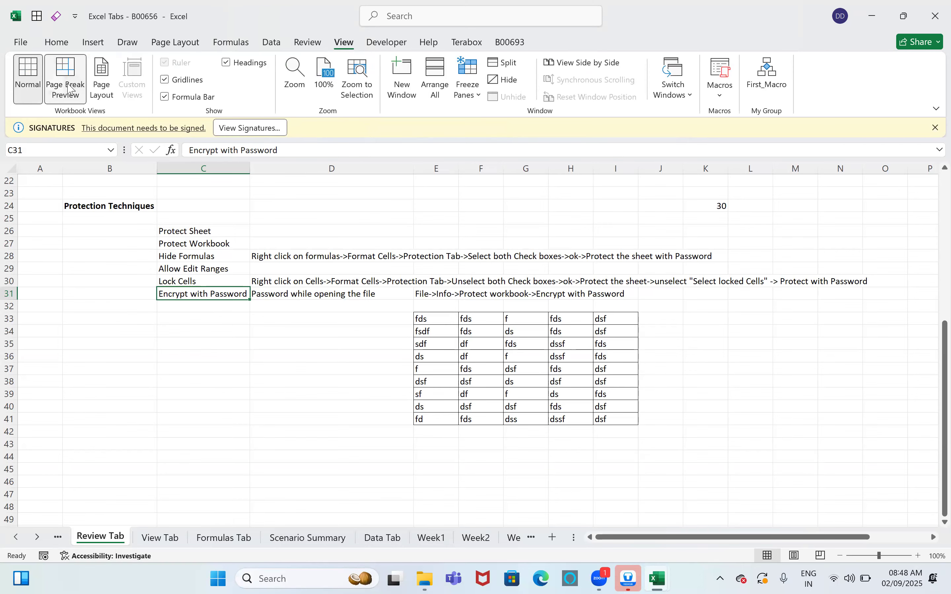
left_click(101, 80)
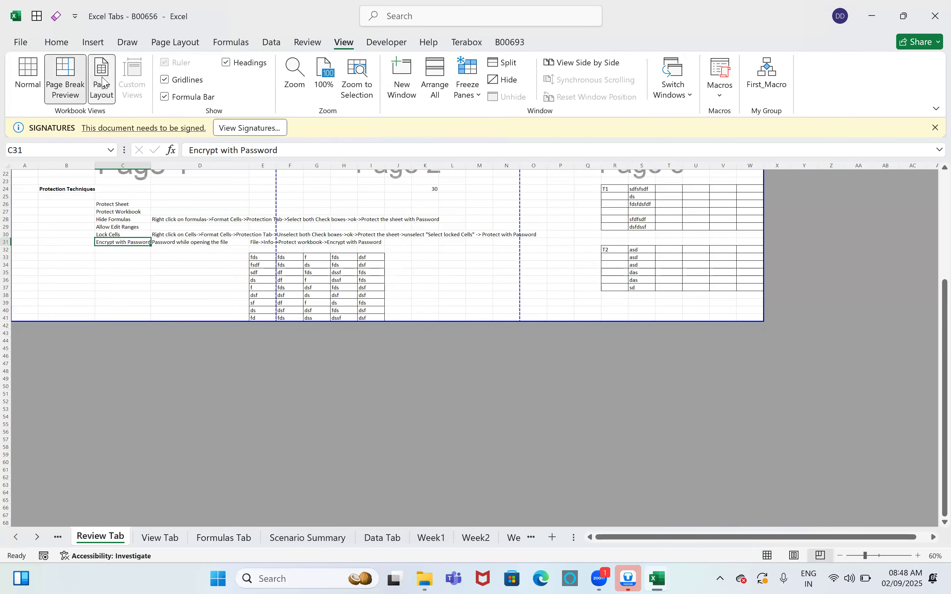
scroll(435, 197, "up", 5)
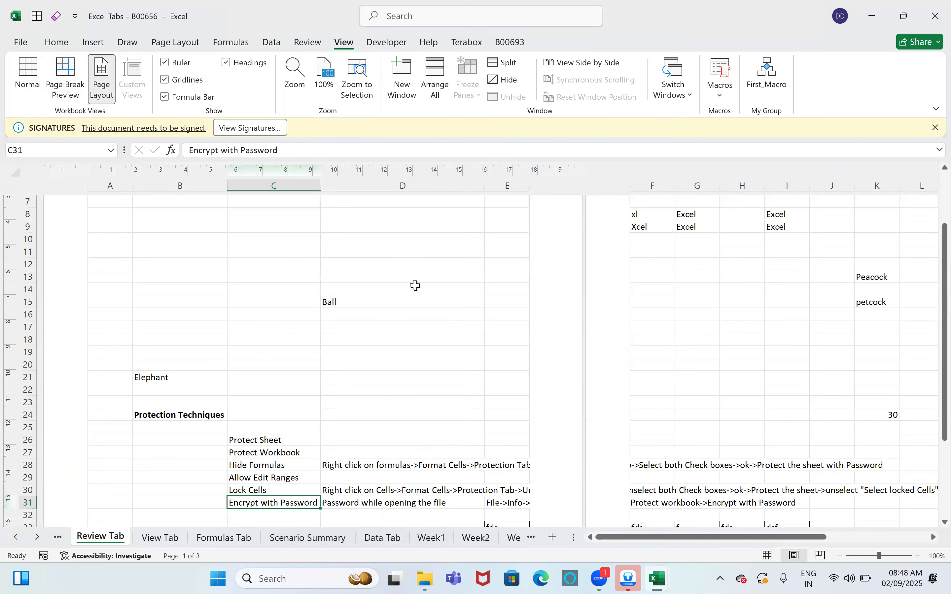
scroll(415, 285, "up", 3)
left_click(27, 79)
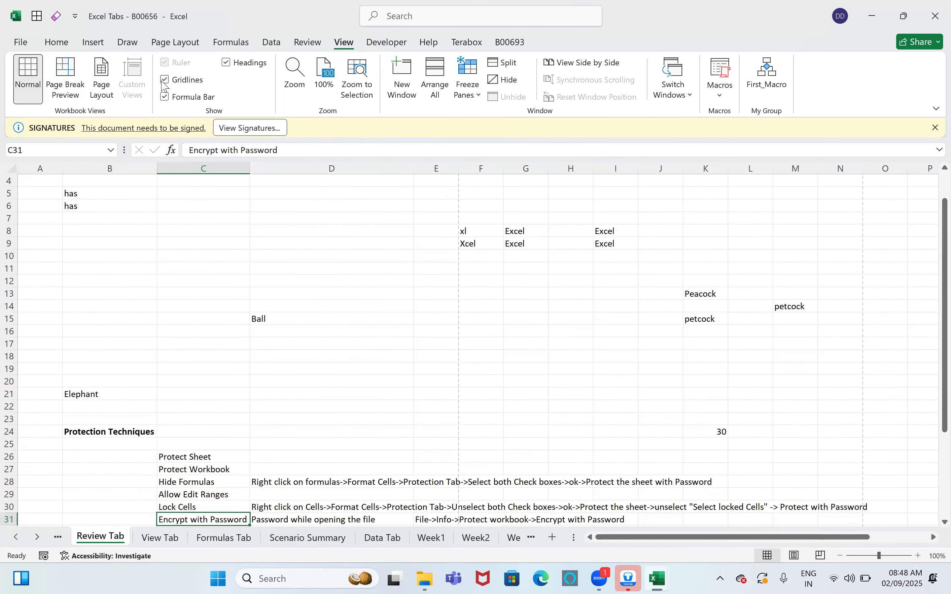
Step: Turn the Formula Bar and Headings off and back on
left_click(166, 95)
left_click(165, 95)
left_click(226, 63)
left_click(227, 64)
left_click(672, 86)
left_click(692, 135)
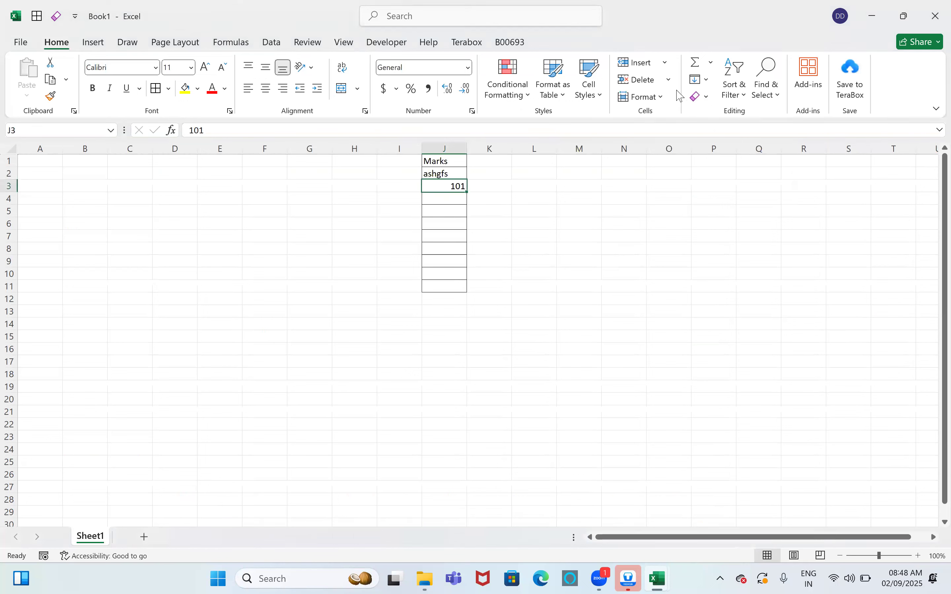
left_click(344, 43)
left_click(684, 94)
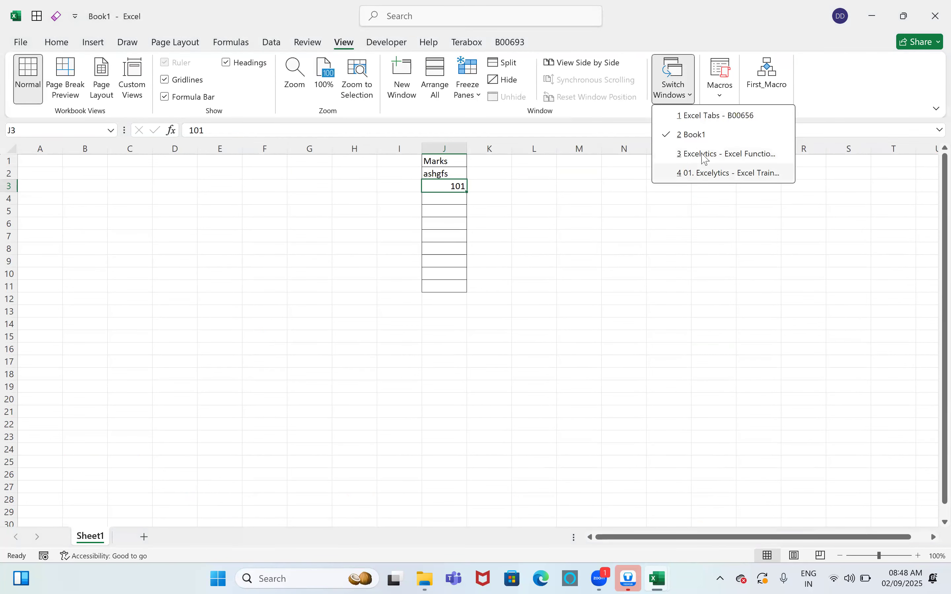
left_click(709, 118)
left_click(655, 223)
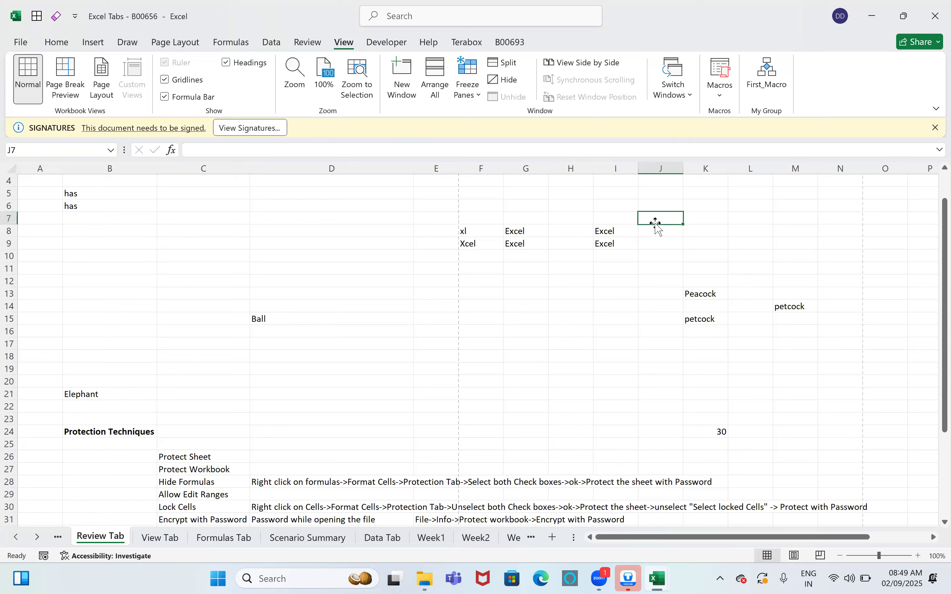
Step: Open the Visual Basic editor from the Developer tab, then close it with Alt+F11
left_click(397, 43)
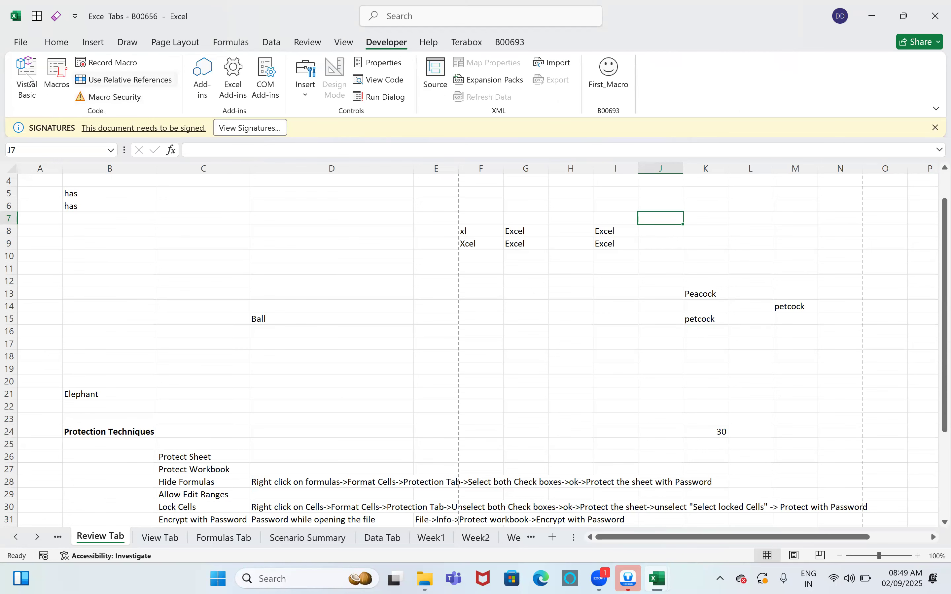
left_click(26, 79)
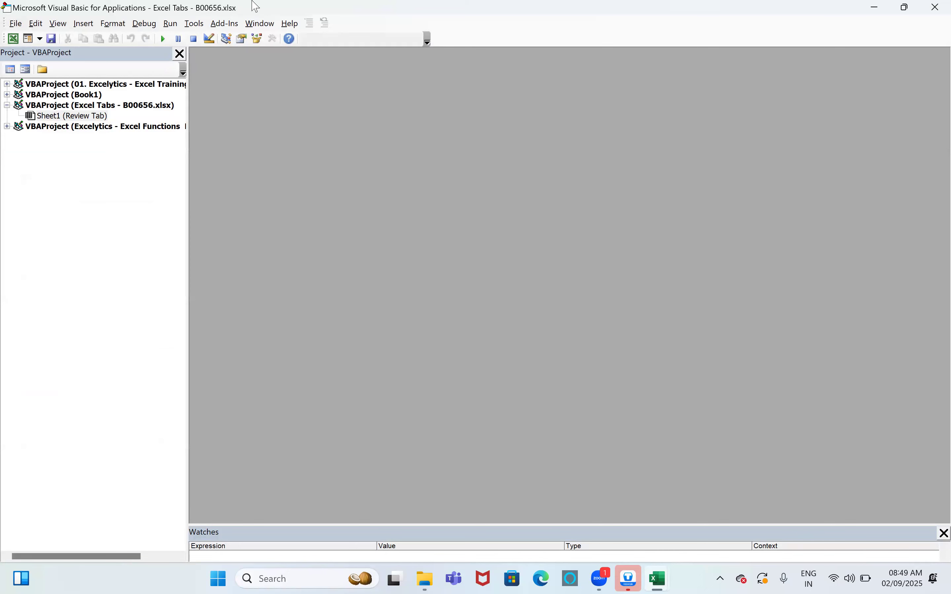
key("alt+F11")
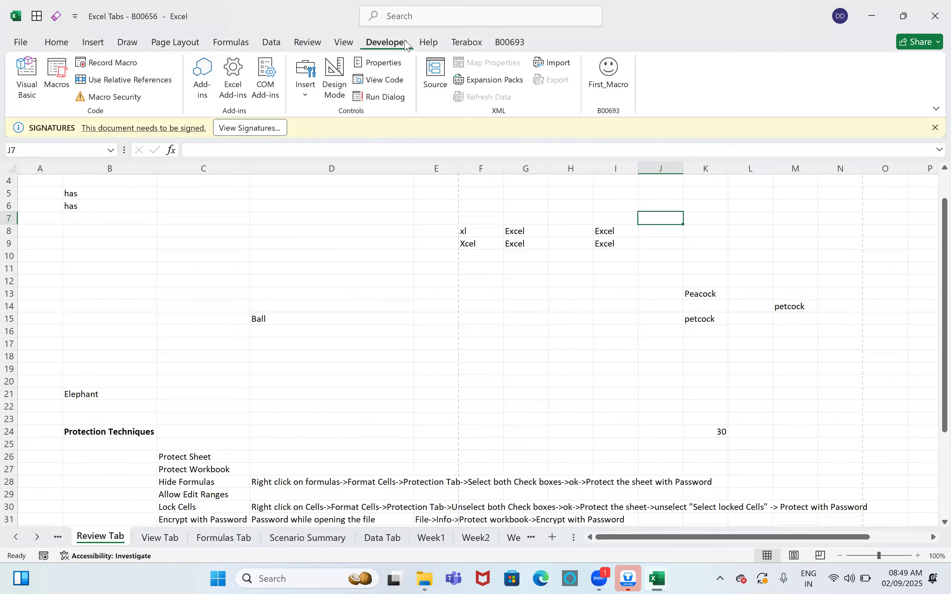
Step: Run First_Macro from the B00693 tab, enabling macros and dismissing the error, then minimise
left_click(513, 44)
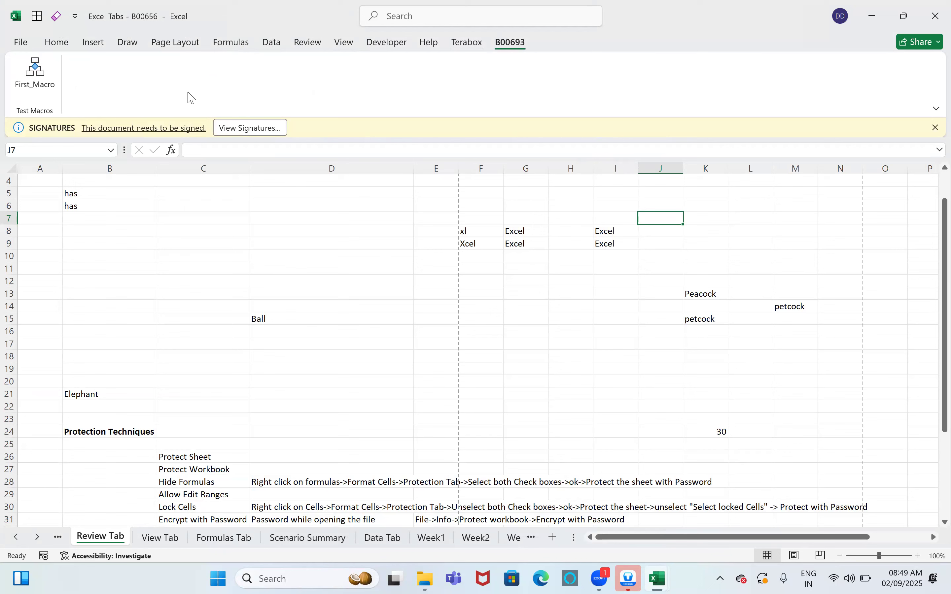
left_click(34, 74)
left_click(513, 331)
left_click(496, 332)
left_click(483, 308)
left_click(876, 20)
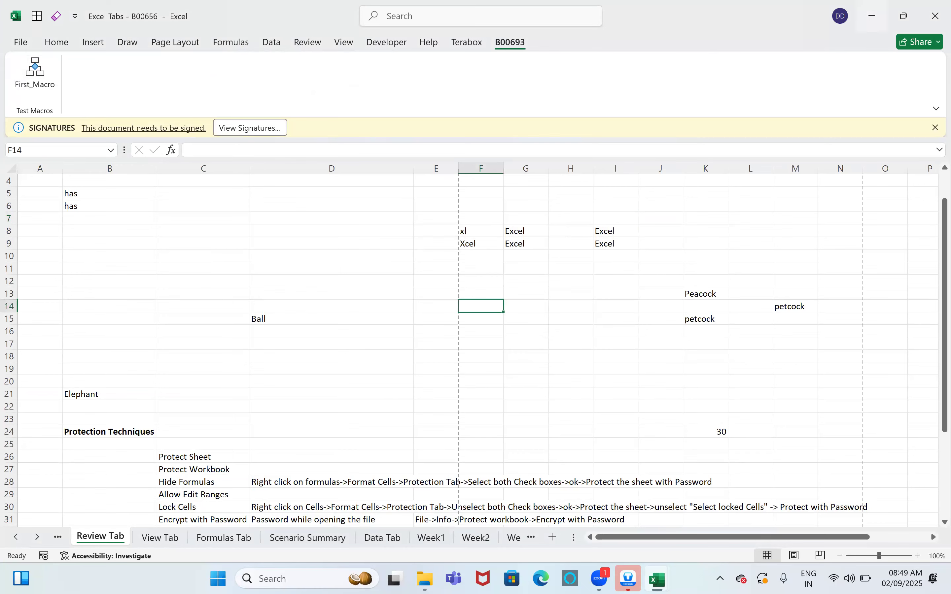
left_click(624, 349)
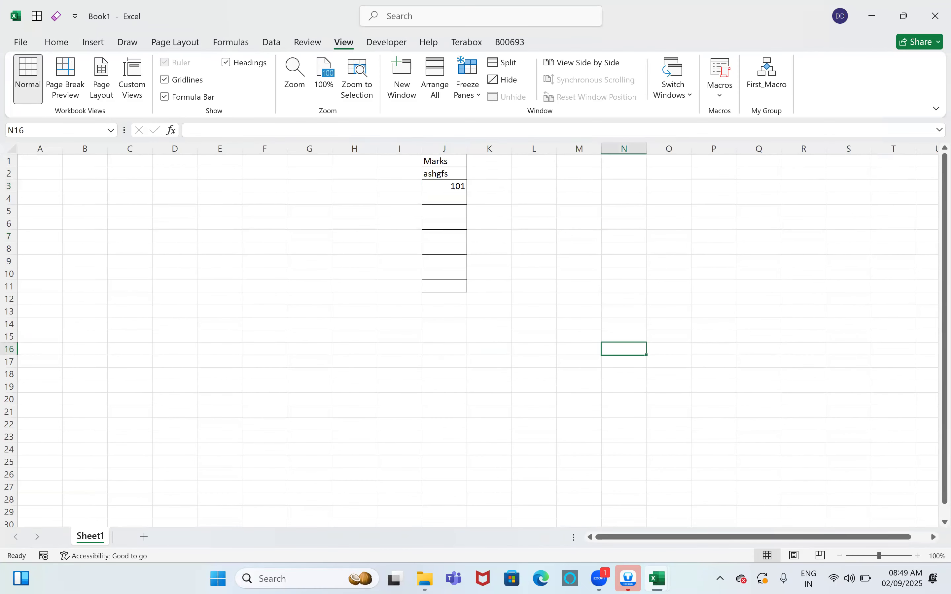
mouse_move(657, 578)
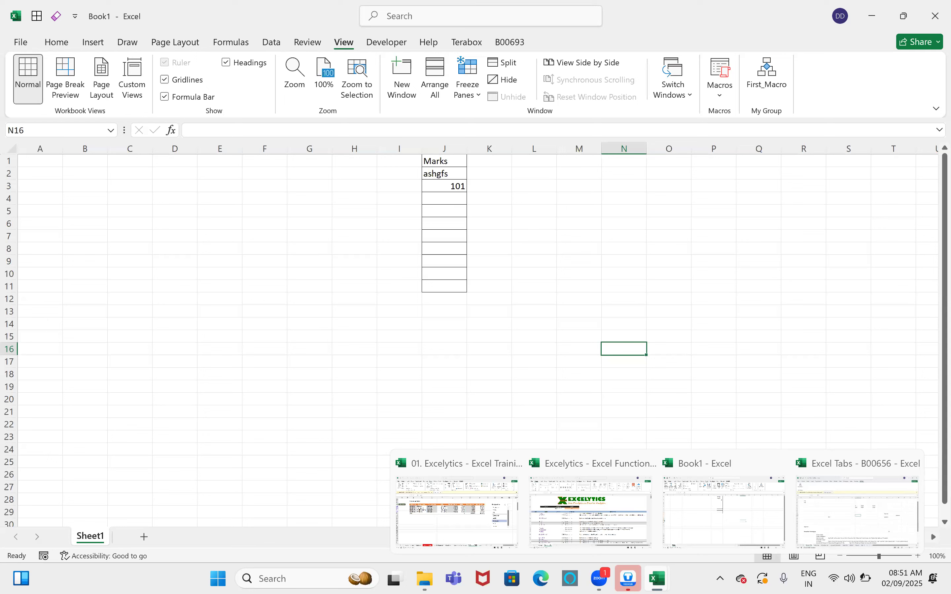
left_click(644, 240)
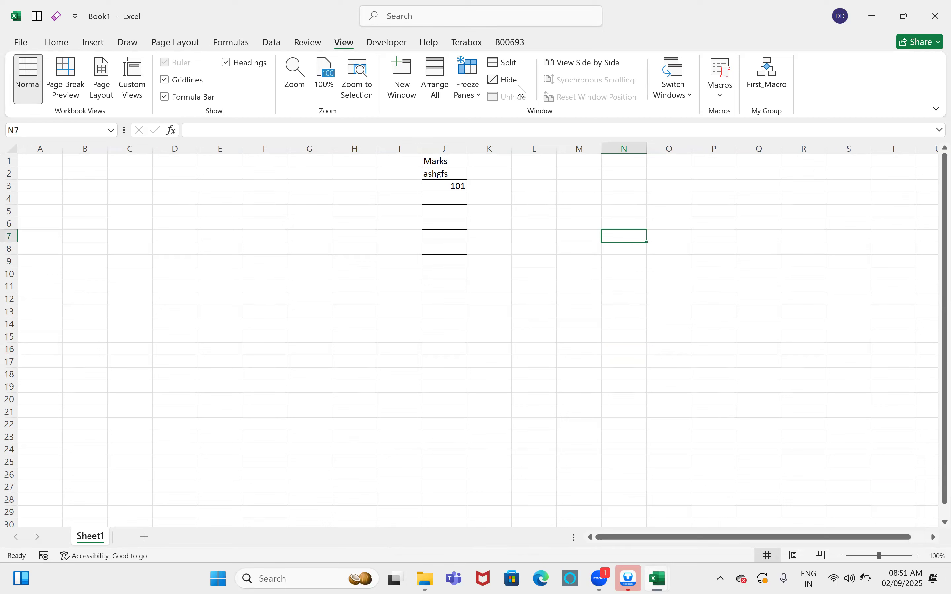
left_click(636, 468)
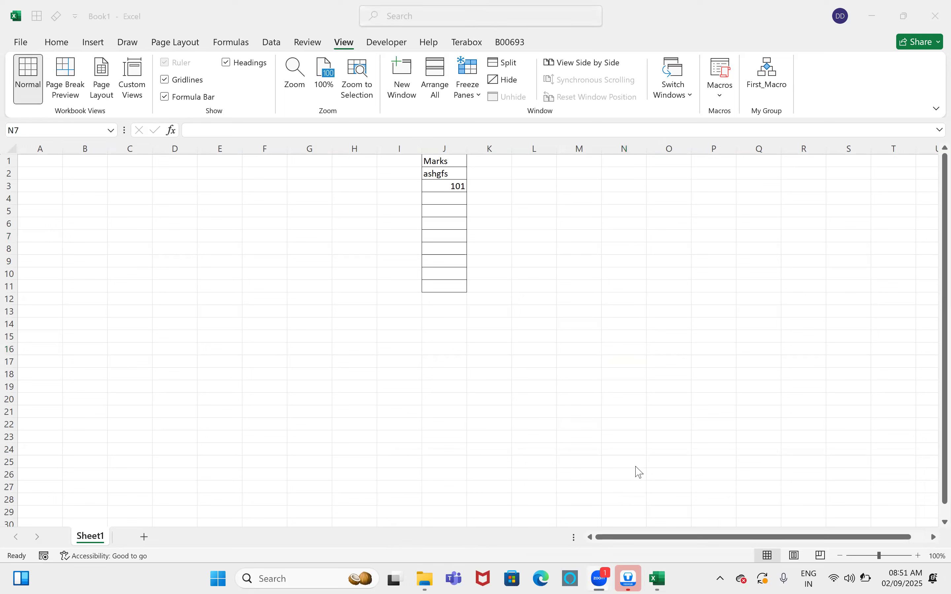